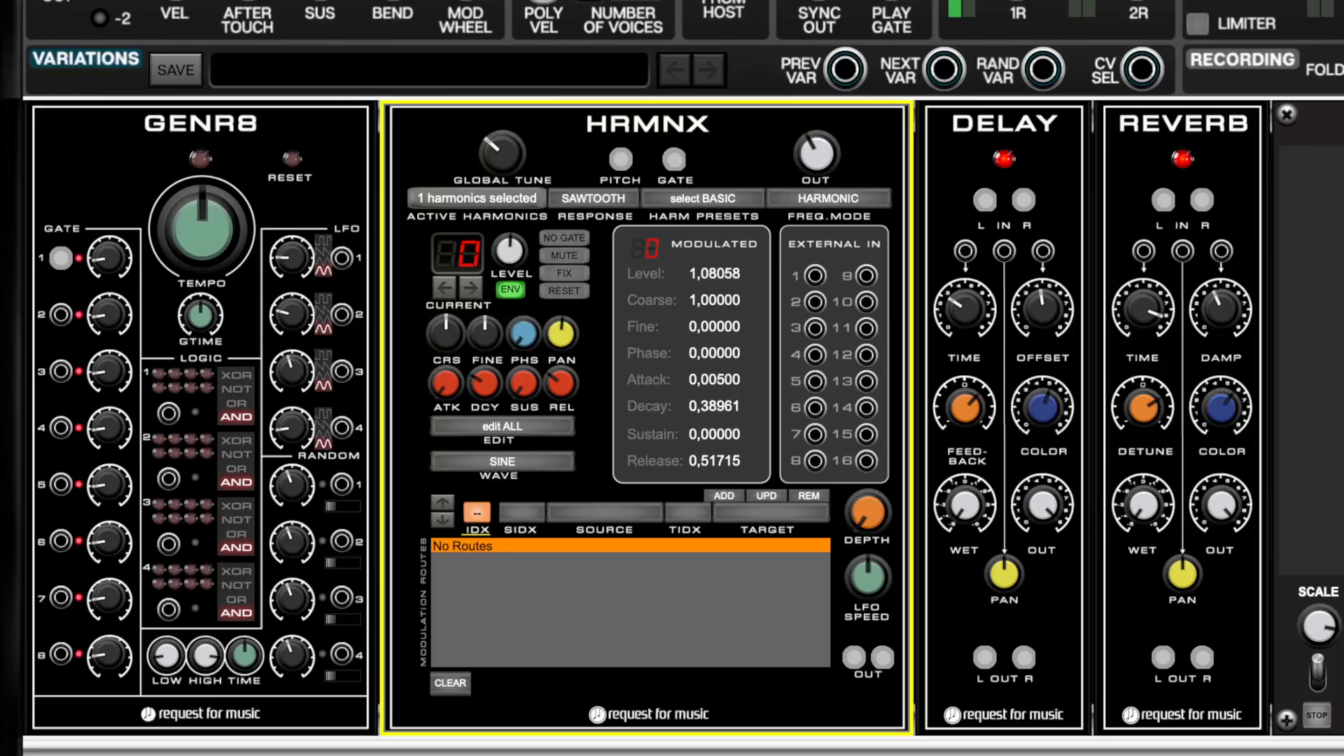
# - Switch on the GENR8 module to audition the HRMNX sound, and switch it off again
pyautogui.moveTo(1201, 657); pyautogui.dragTo(1340, 283)
pyautogui.click(201, 160)
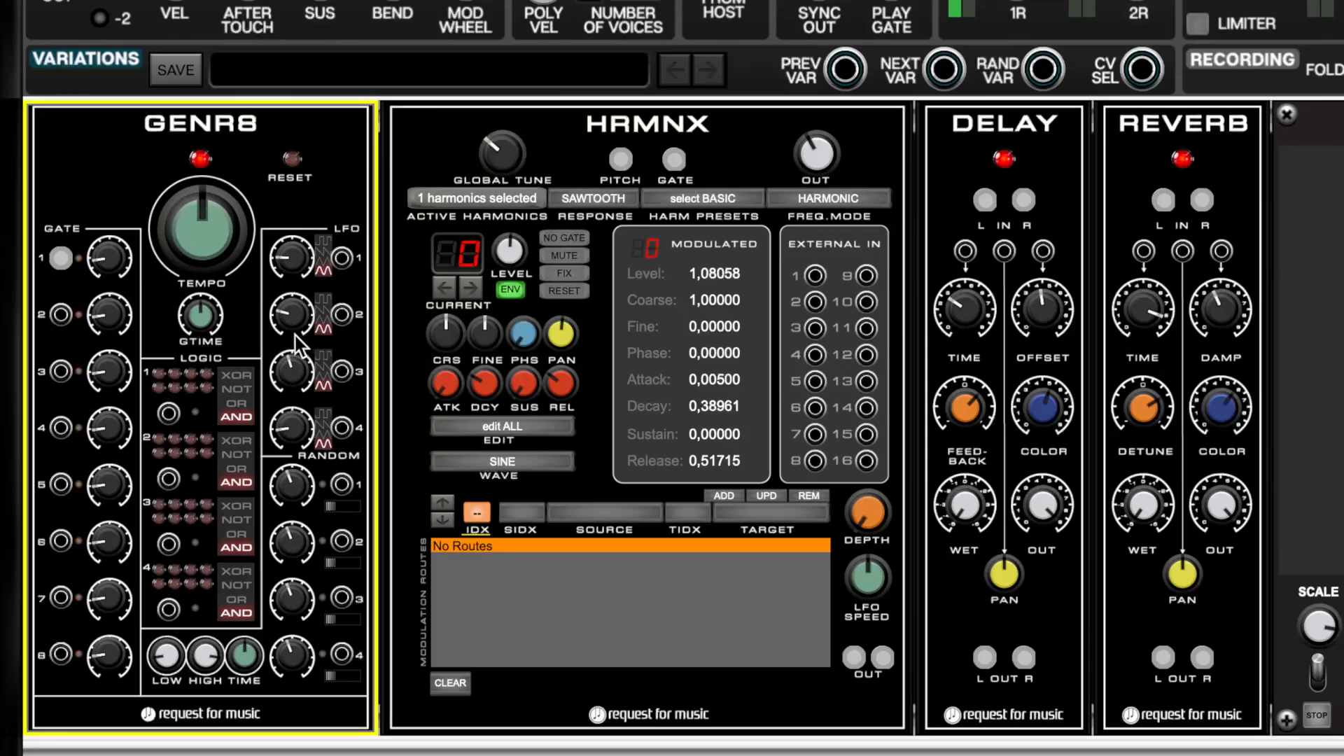
pyautogui.moveTo(468, 387)
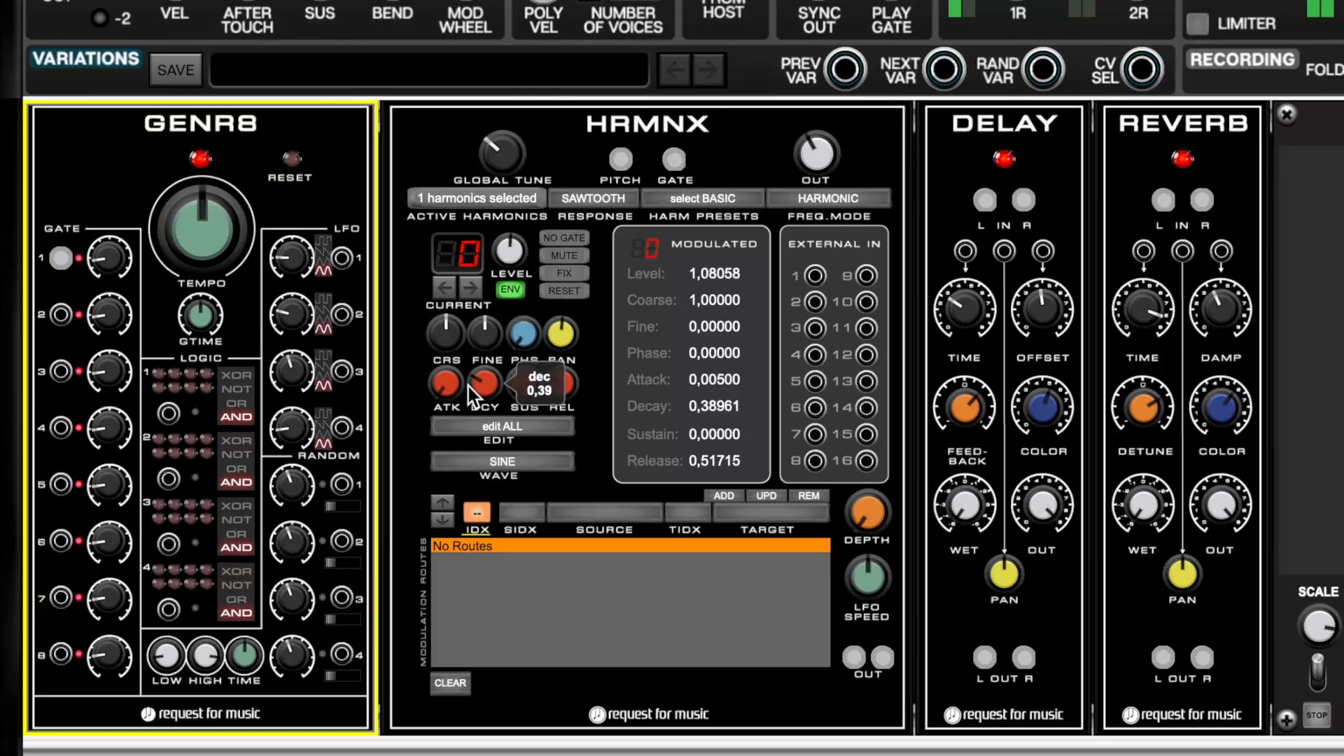
pyautogui.click(198, 166)
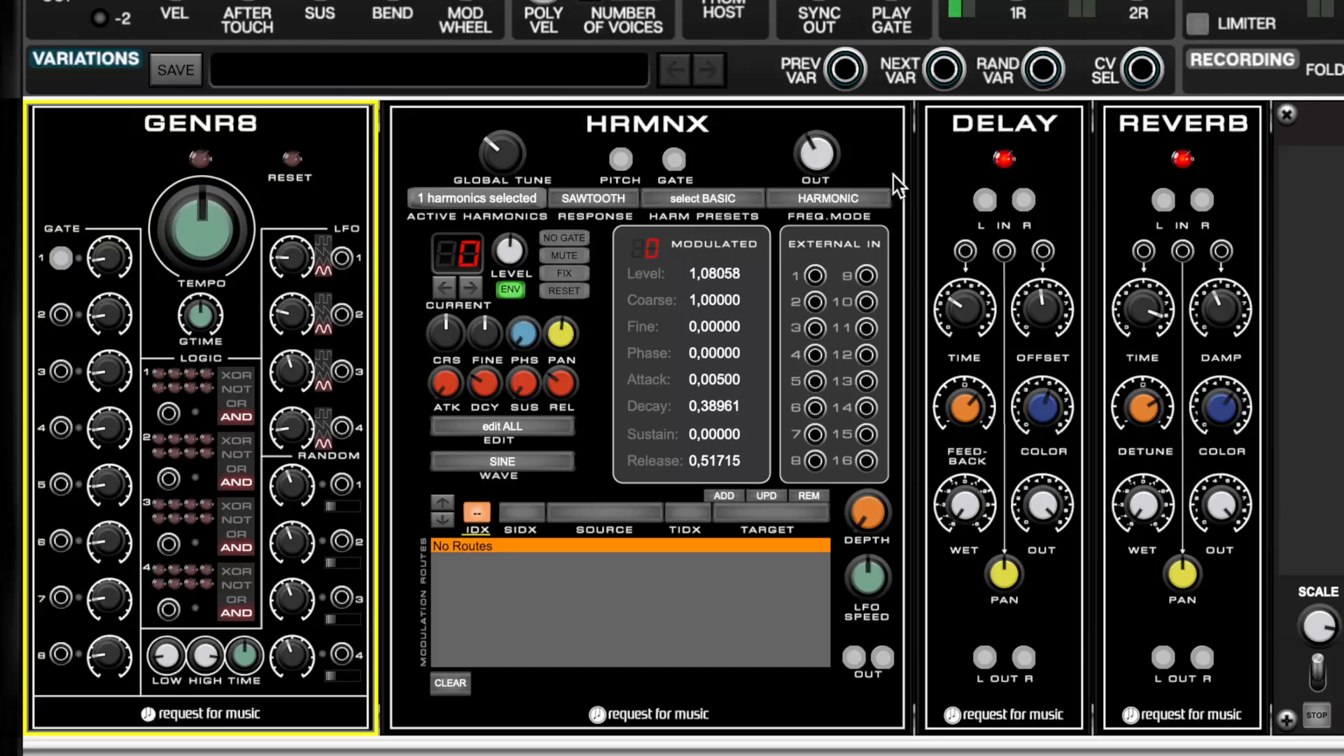
# - Inspect the HRMNX active harmonics grid and the available response curves, keeping SAWTOOTH
pyautogui.click(485, 195)
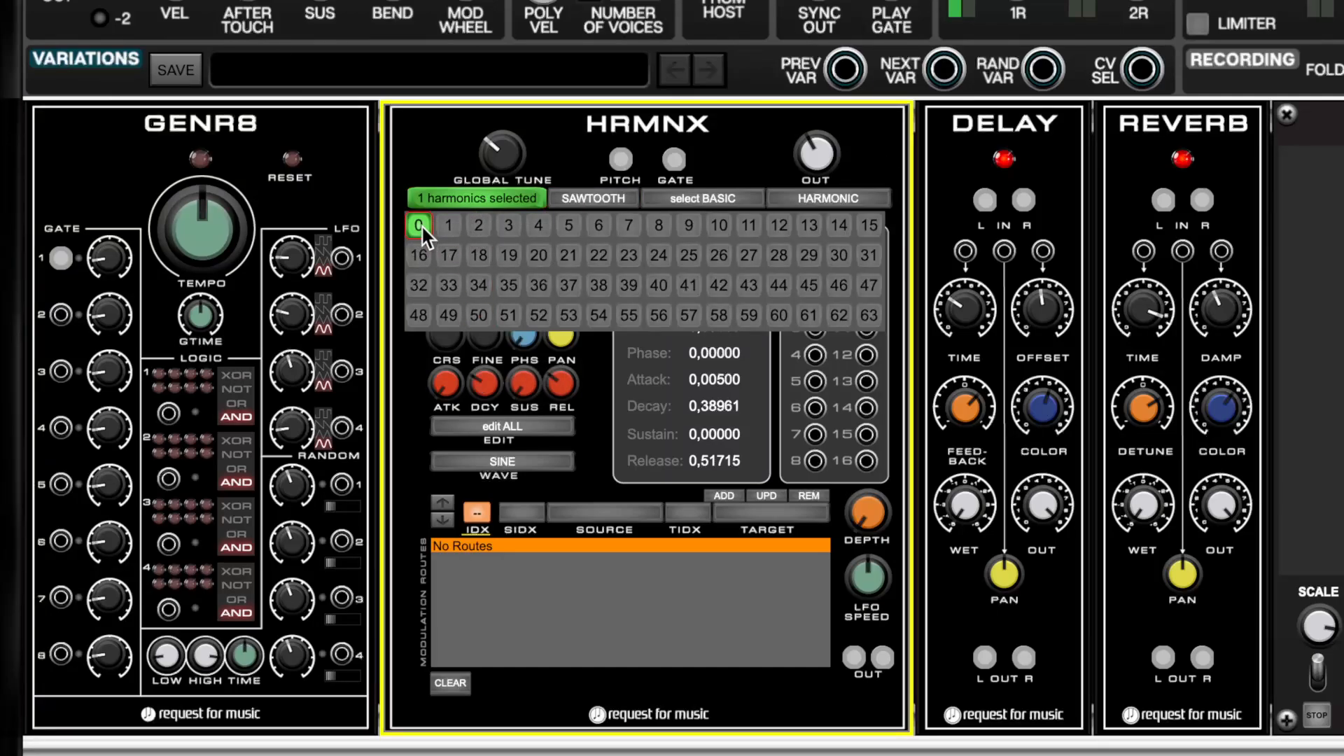
pyautogui.click(505, 200)
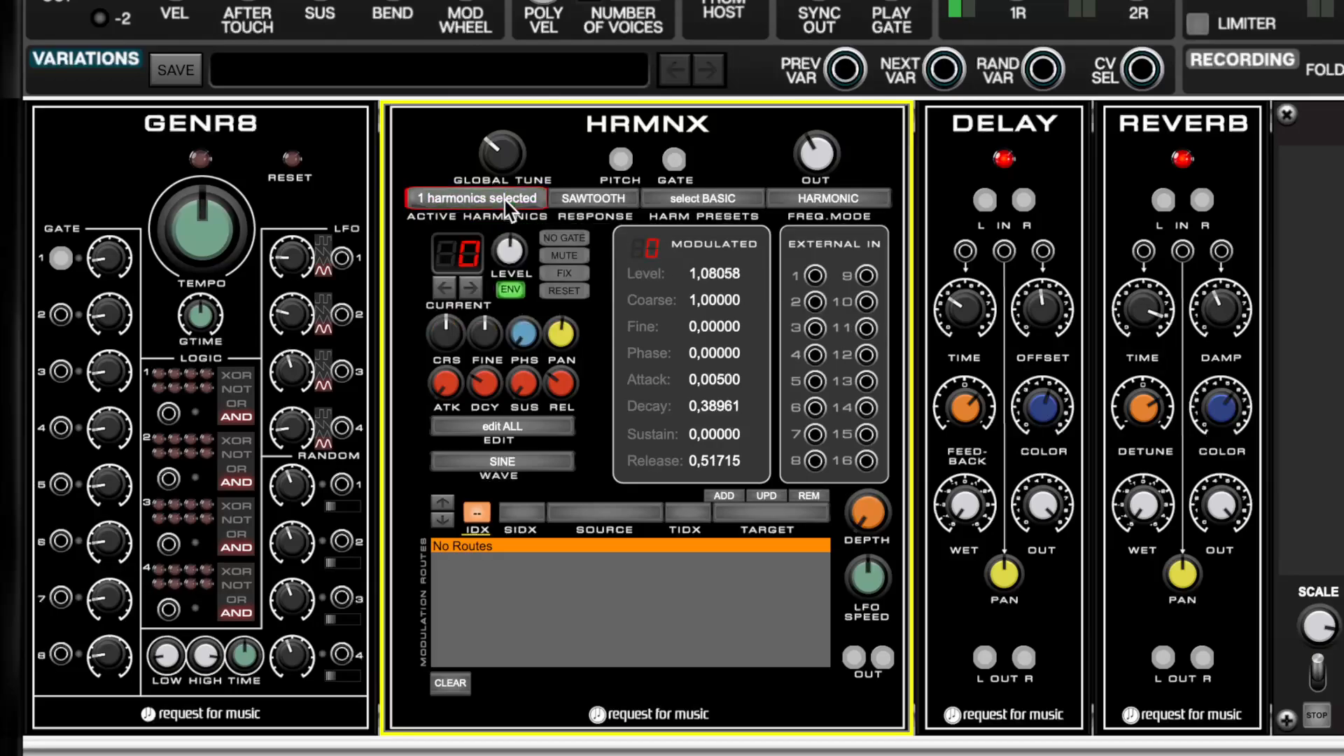
pyautogui.click(611, 209)
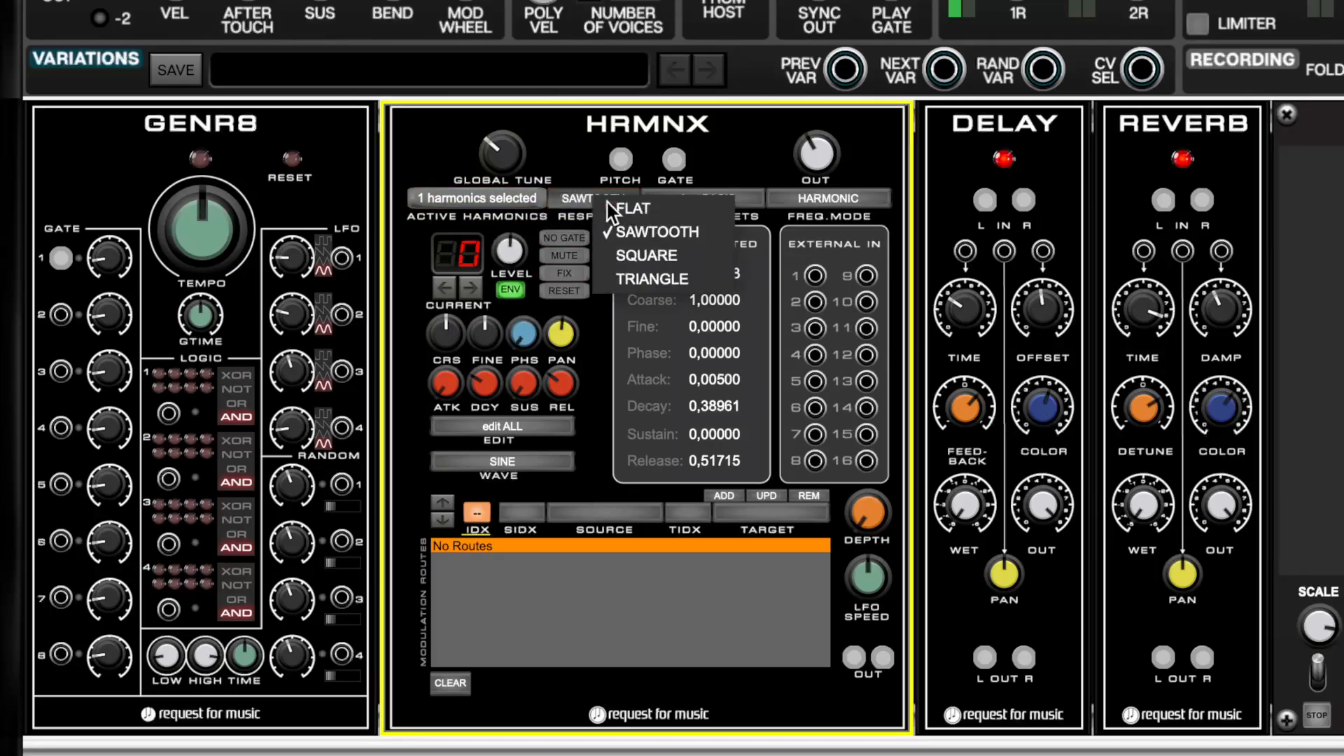
pyautogui.click(652, 232)
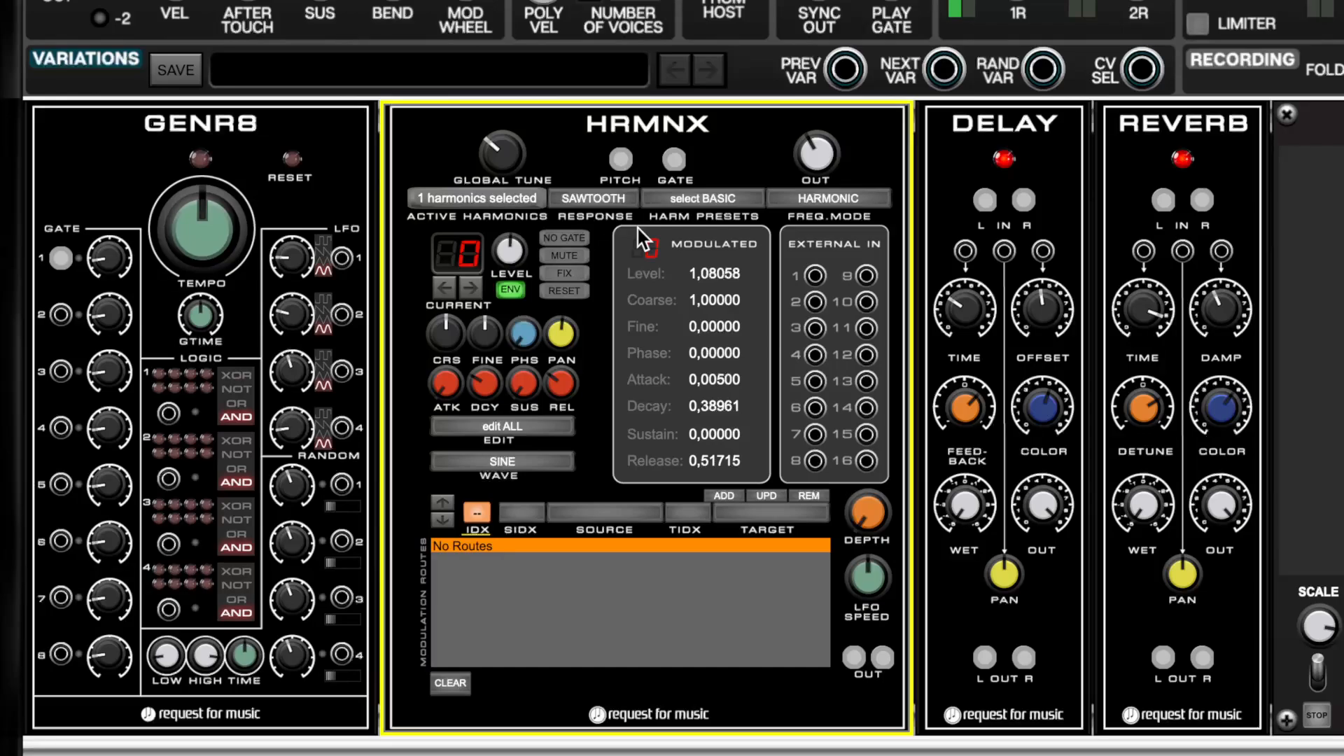
# - Change the HRMNX response to FLAT and return it to SAWTOOTH
pyautogui.click(593, 199)
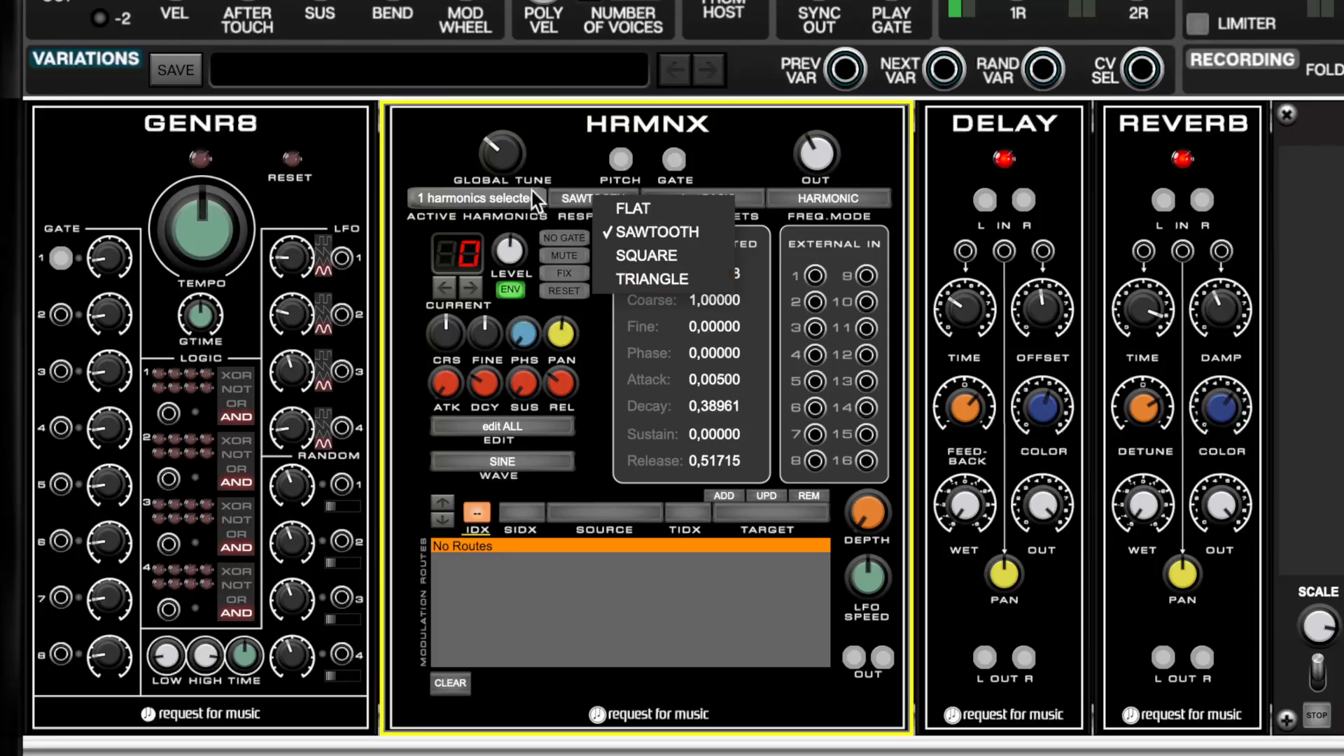
pyautogui.click(597, 203)
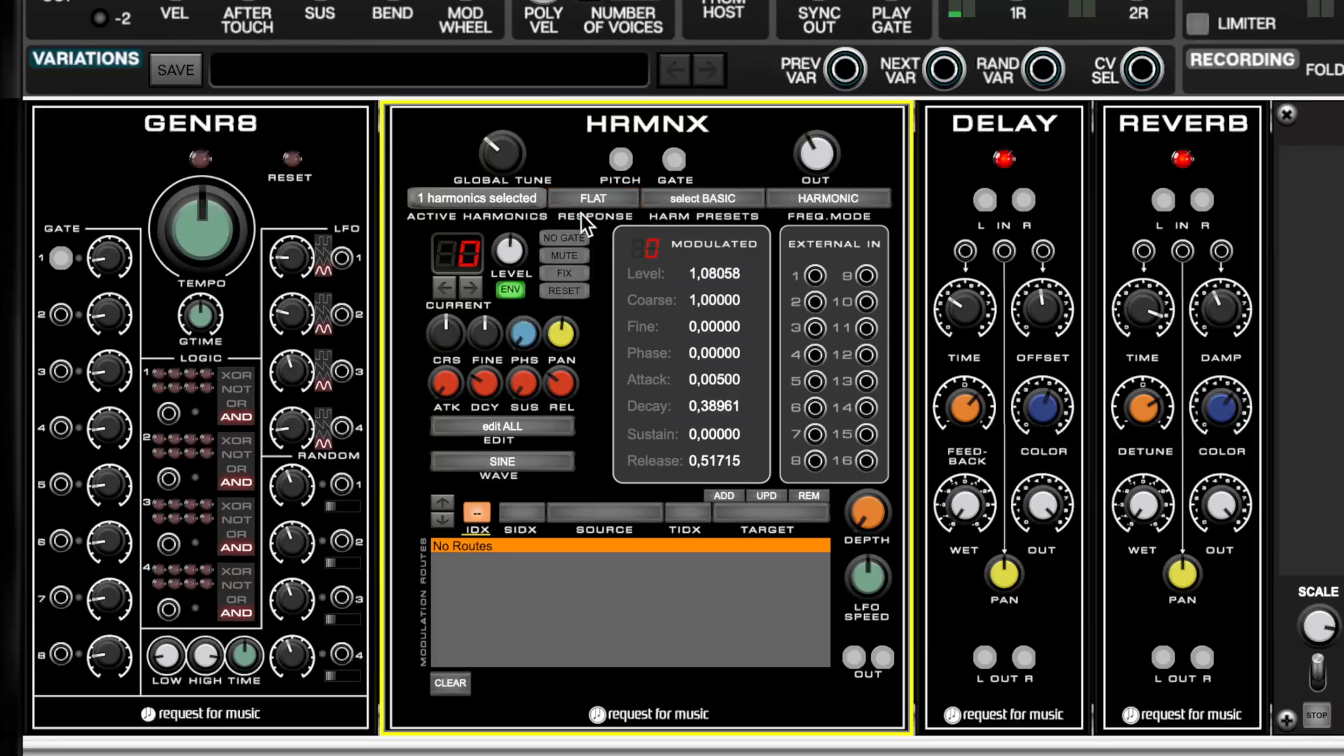
pyautogui.click(606, 205)
pyautogui.click(622, 224)
# - Look through the HRMNX harmonic presets, accepting the overwrite confirmation but leaving the preset at BASIC
pyautogui.click(716, 202)
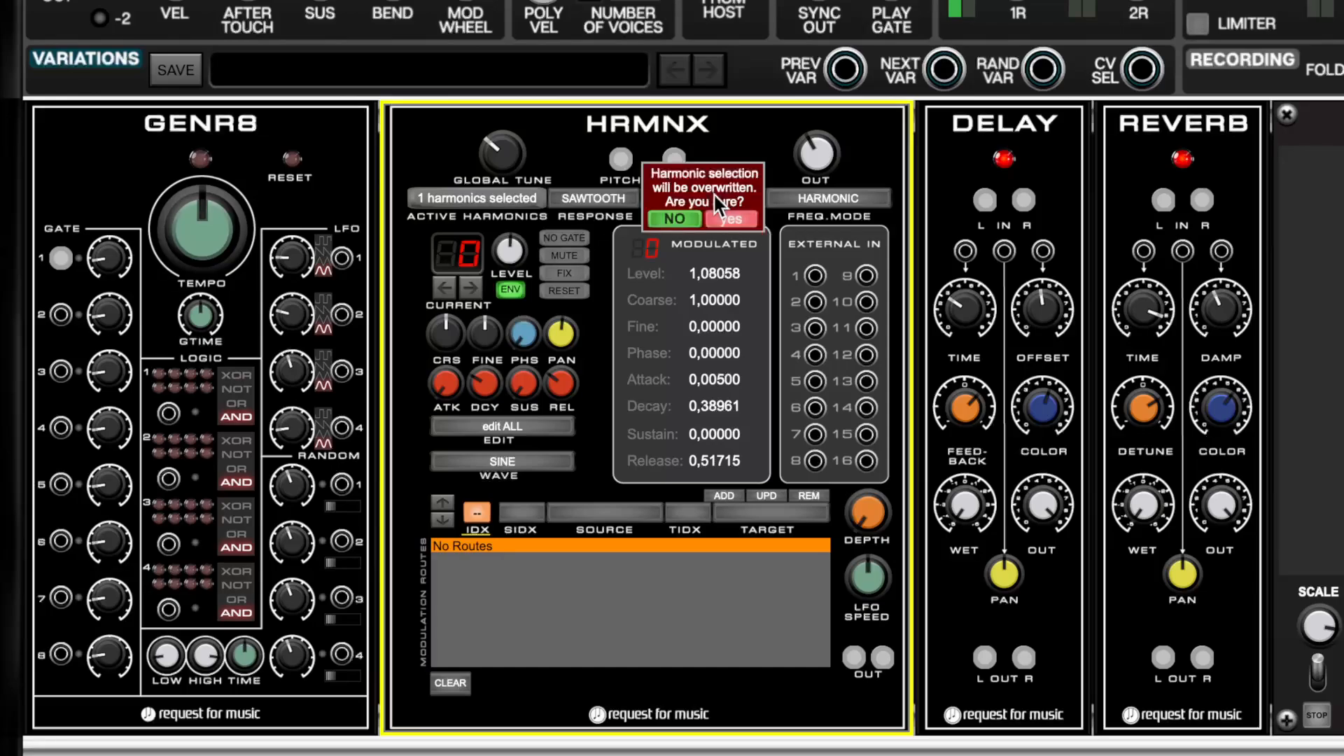
pyautogui.click(730, 221)
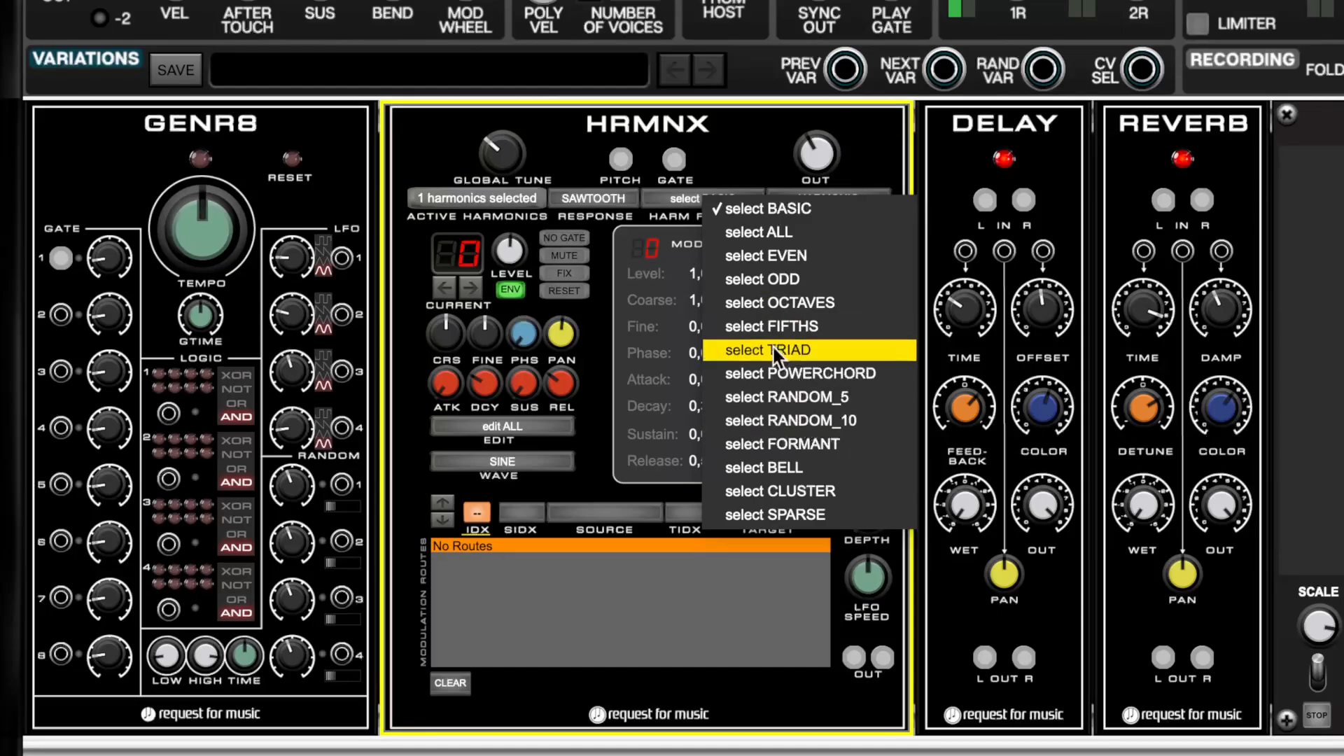
pyautogui.click(765, 157)
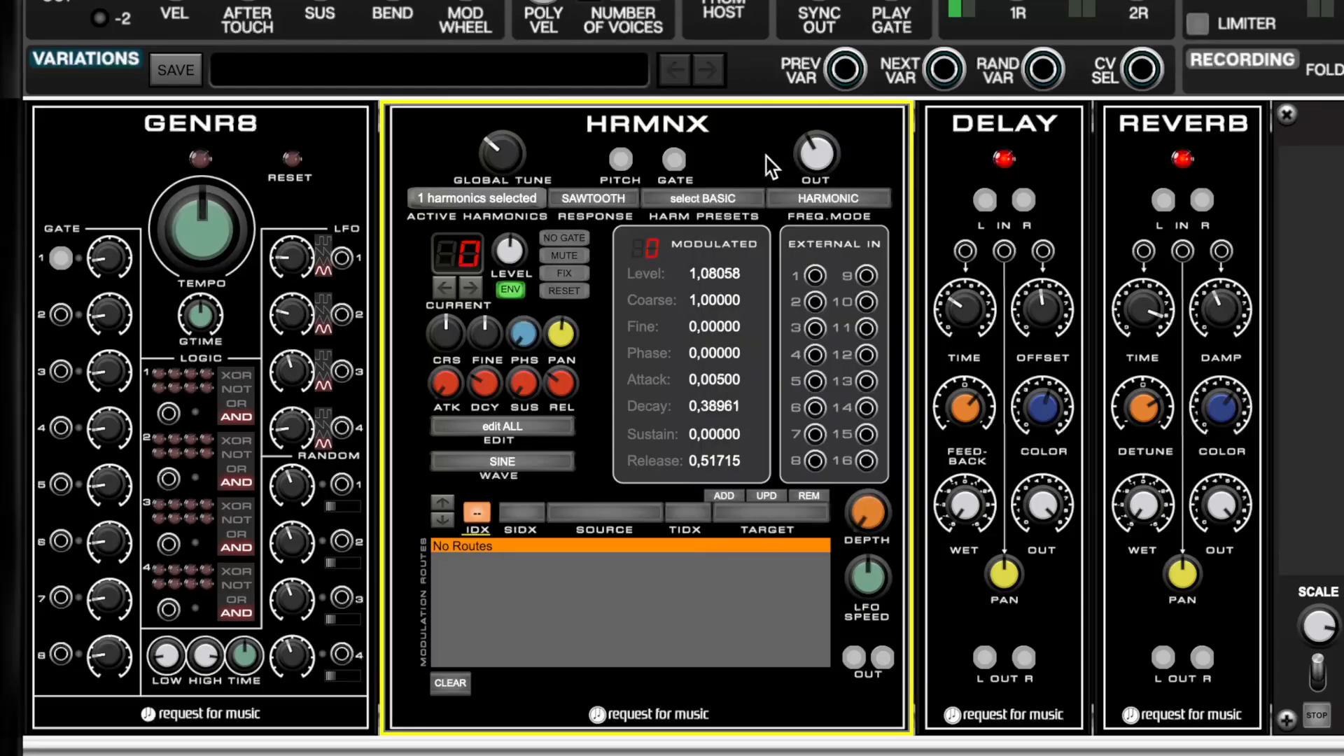
# - Review the active harmonics grid and the list of HRMNX frequency modes without choosing another mode
pyautogui.click(483, 197)
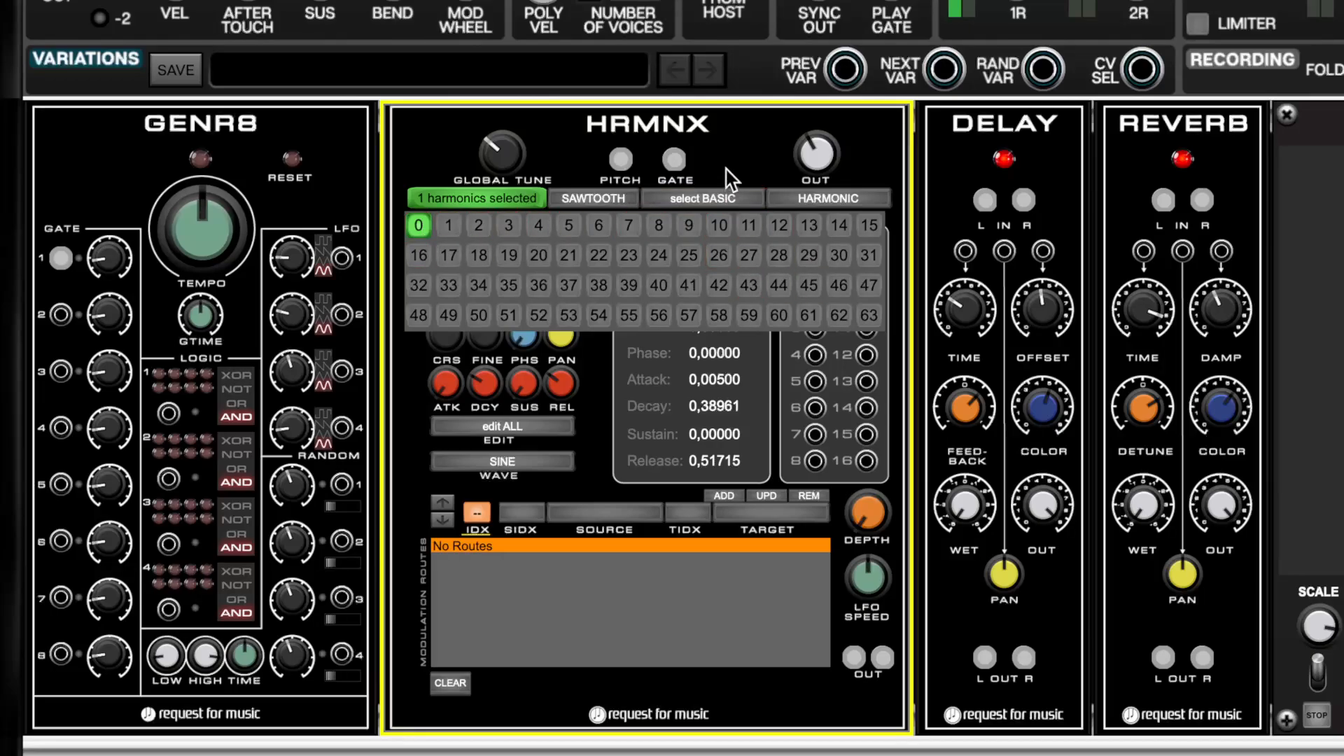
pyautogui.click(518, 199)
pyautogui.click(862, 200)
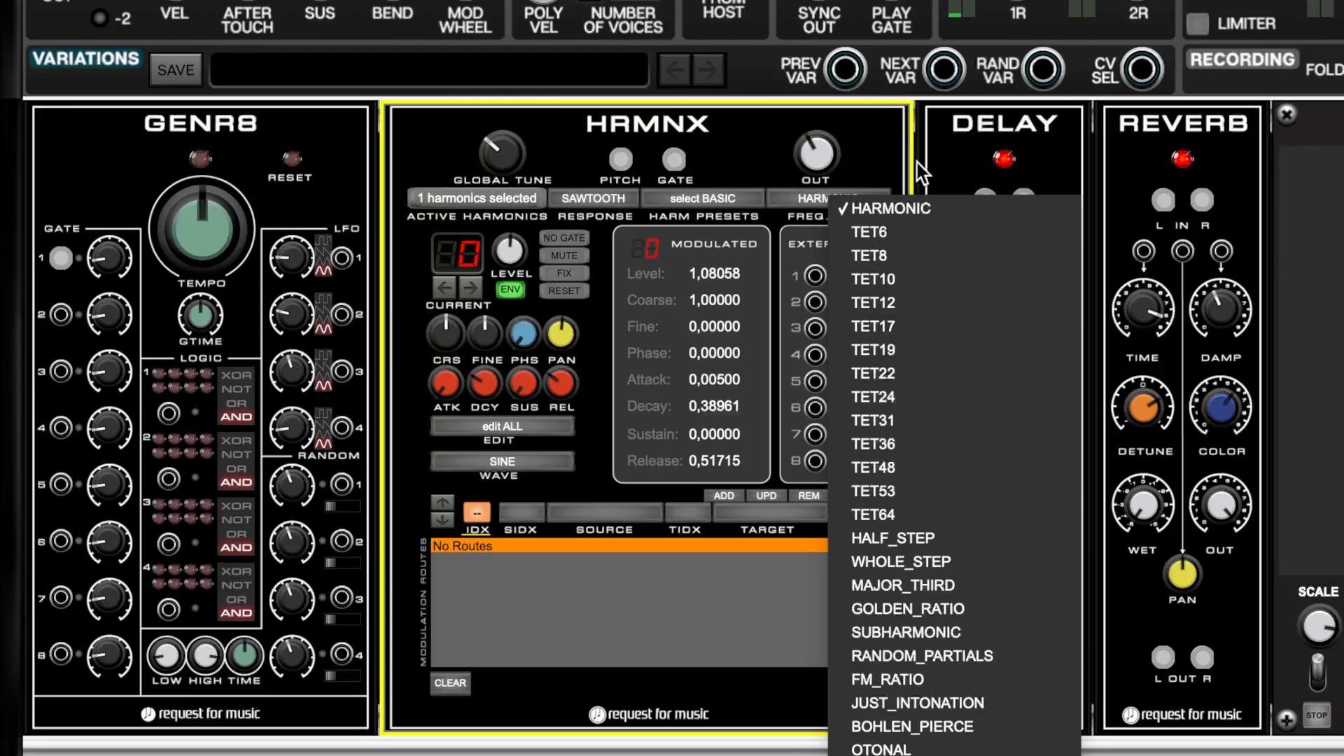
pyautogui.click(880, 154)
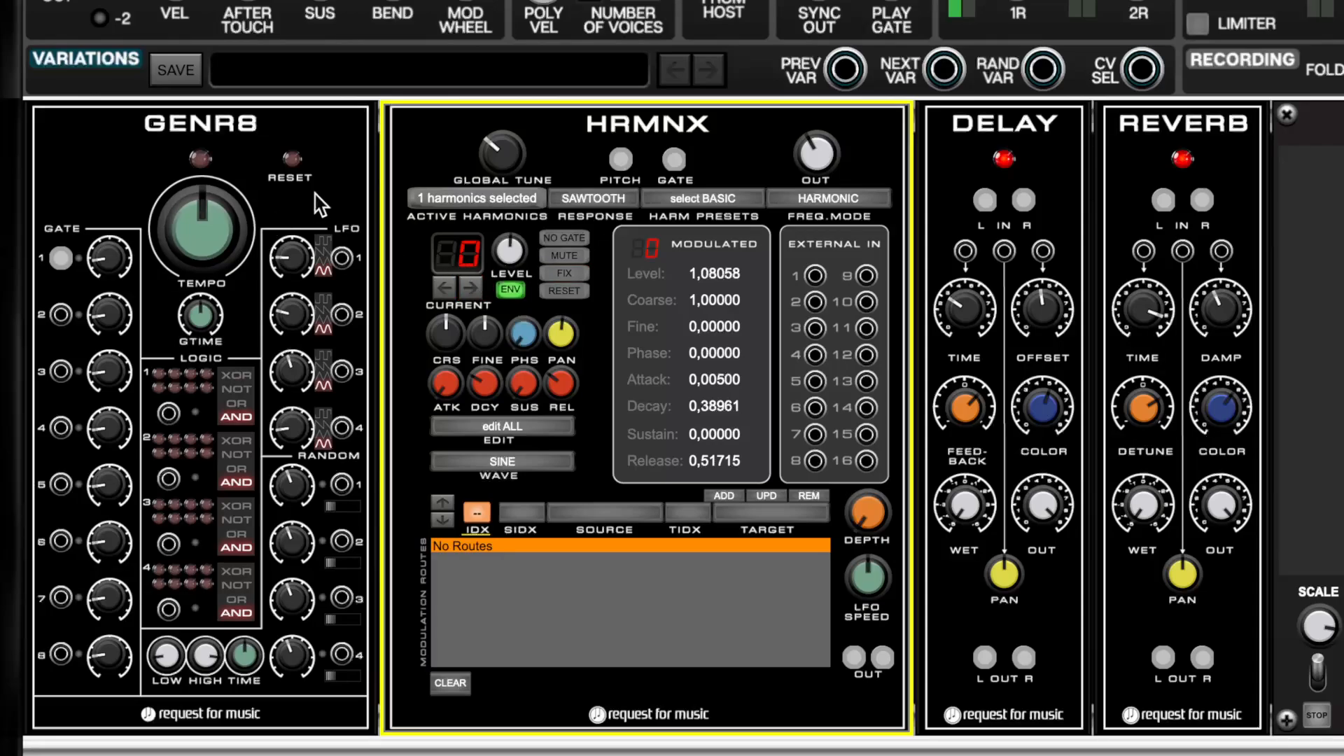
# - Activate harmonics 2, 4 and 6 alongside harmonic 0 in HRMNX and start GENR8 to play them
pyautogui.click(197, 160)
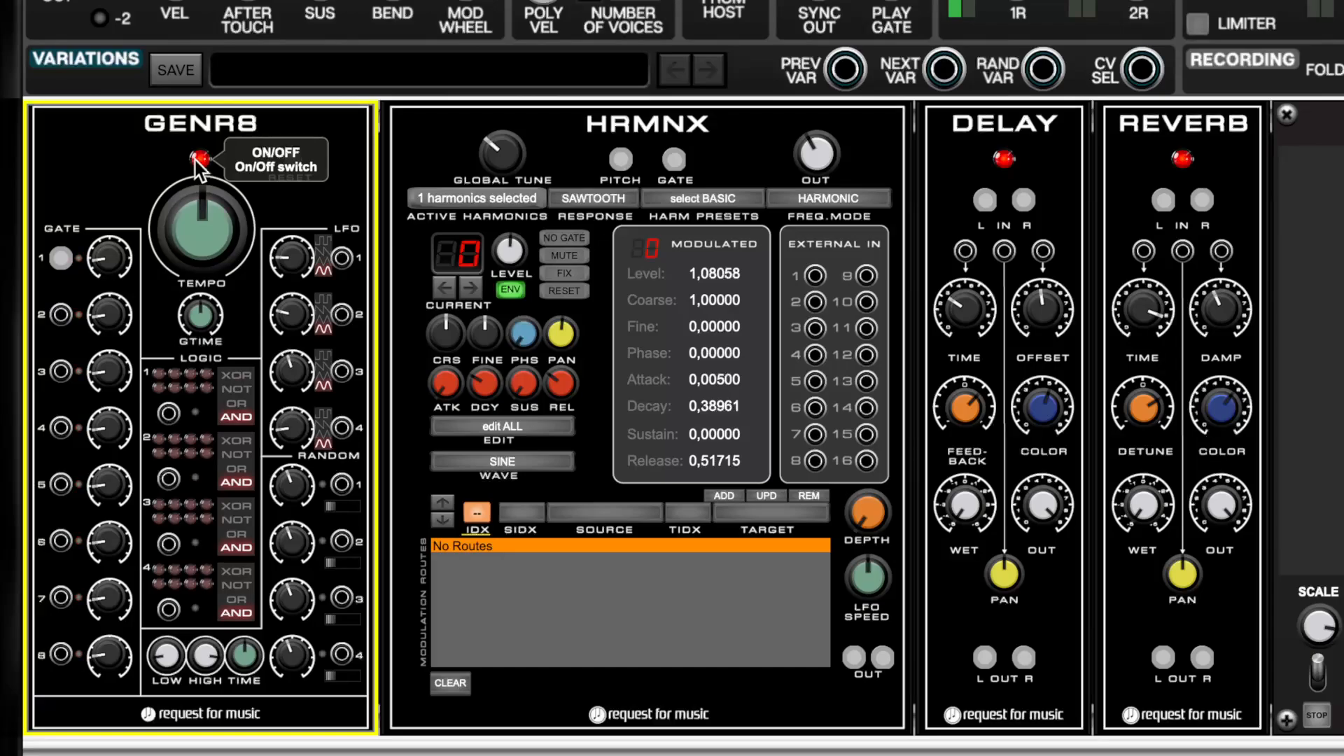
pyautogui.click(200, 158)
pyautogui.click(476, 198)
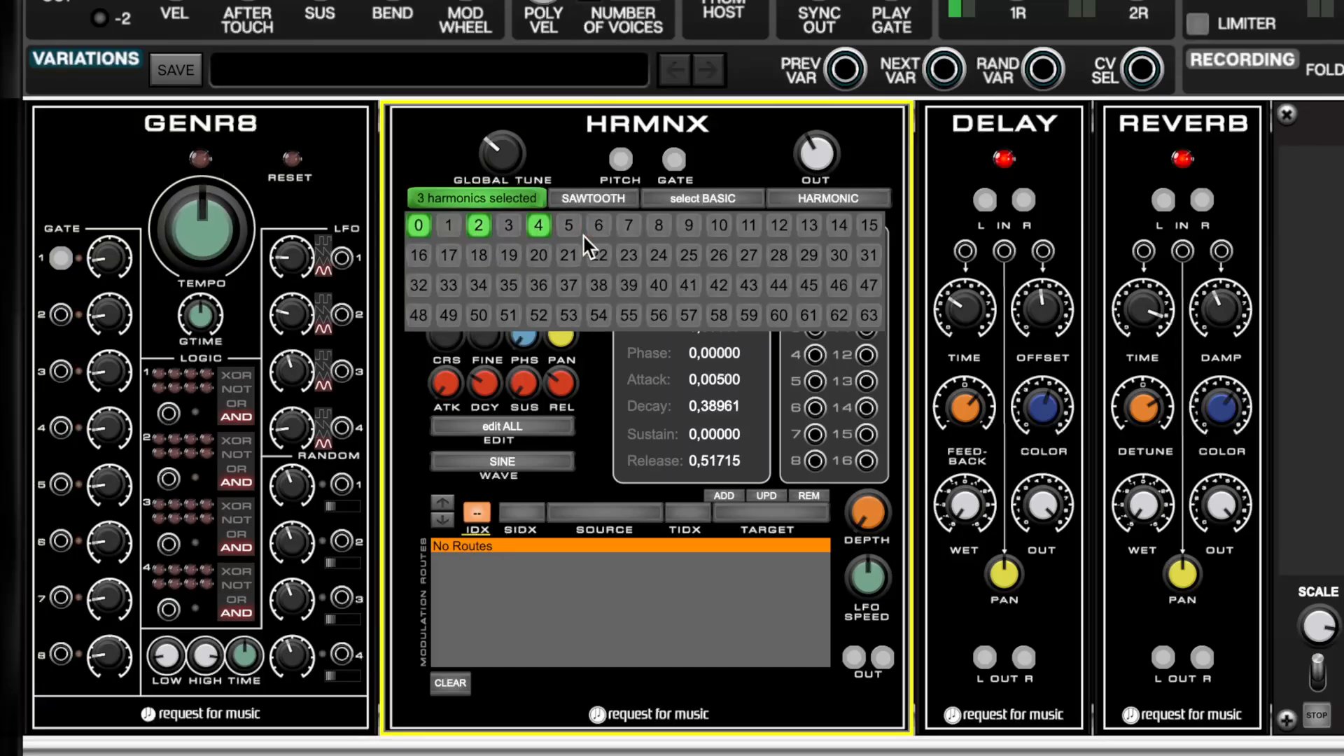
pyautogui.click(595, 228)
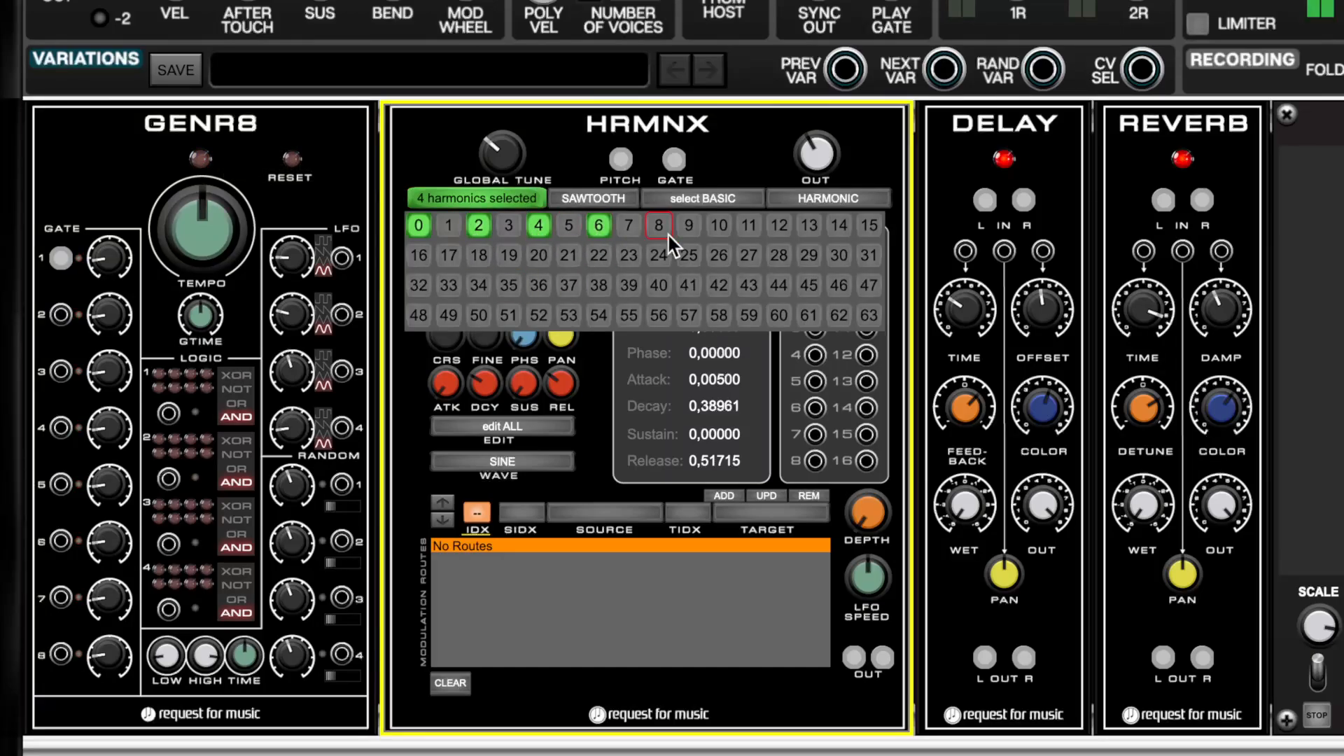
pyautogui.click(494, 200)
pyautogui.click(200, 161)
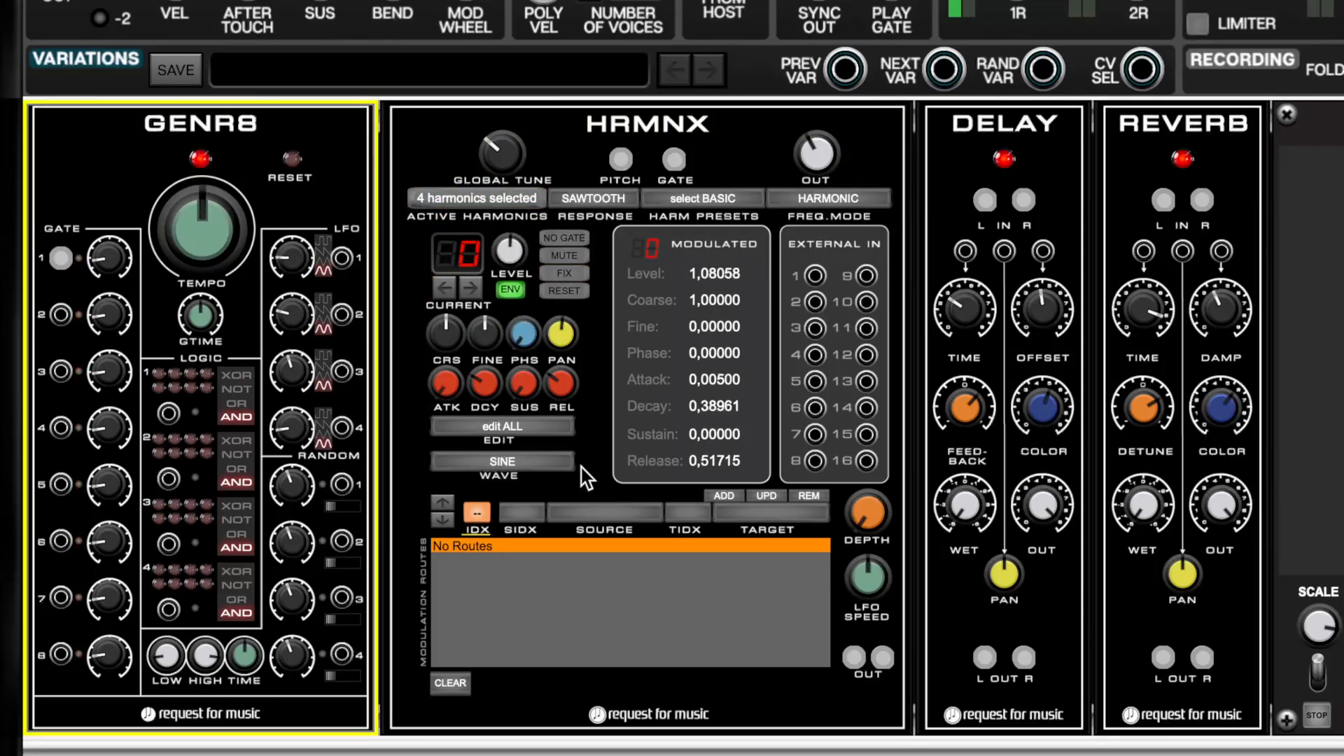
# - Add harmonics 20, 23, 27, 33, 37 and 39 to the active HRMNX harmonics
pyautogui.click(519, 198)
pyautogui.click(547, 256)
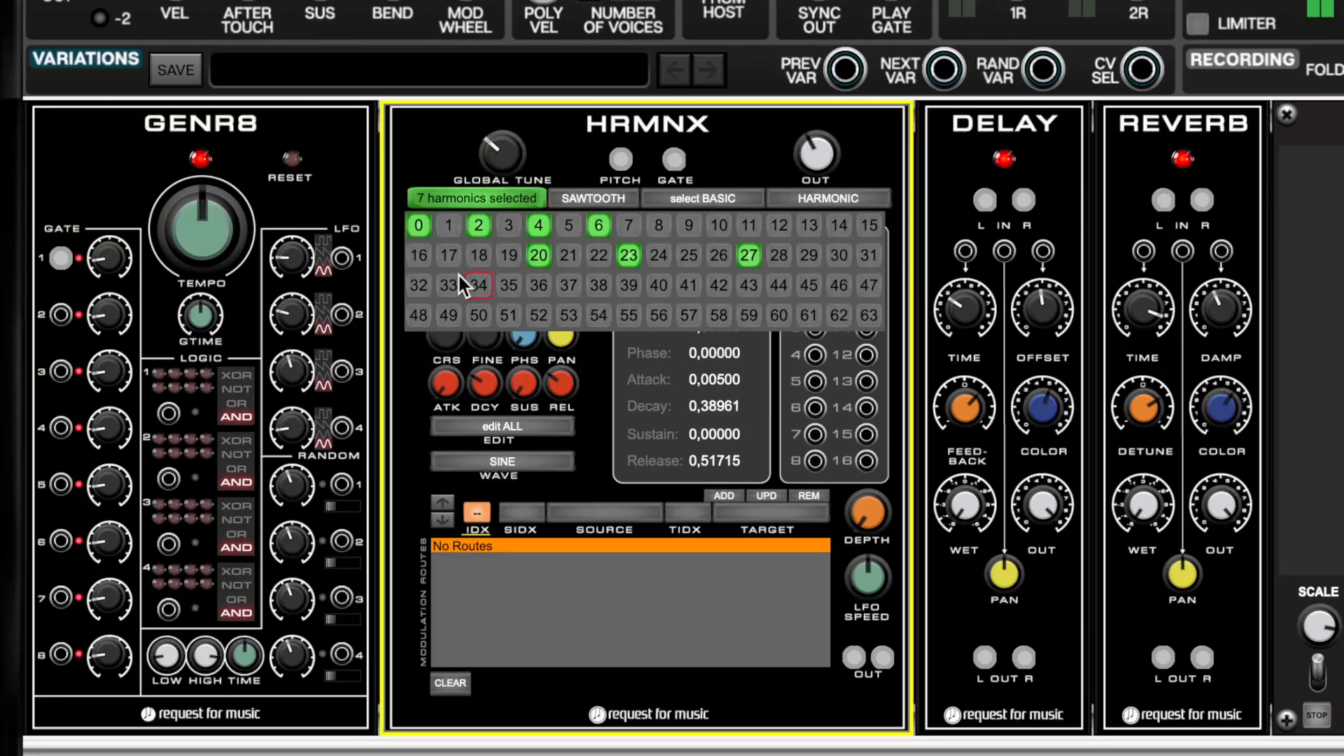
pyautogui.click(579, 290)
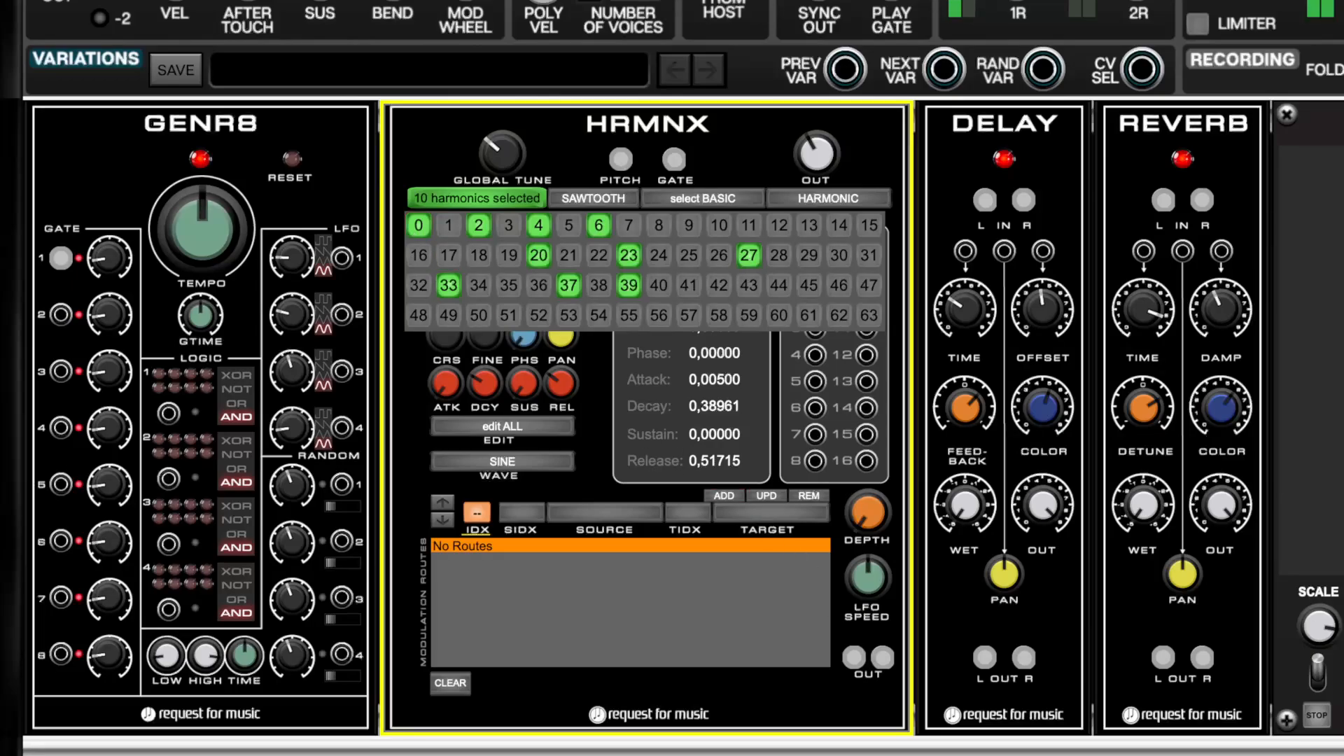
# - Move the Multi Oscilloscope module directly beside HRMNX, ahead of the Delay module
pyautogui.moveTo(1342, 677)
pyautogui.mouseDown()
pyautogui.moveTo(988, 676)
pyautogui.moveTo(855, 659)
pyautogui.mouseUp()
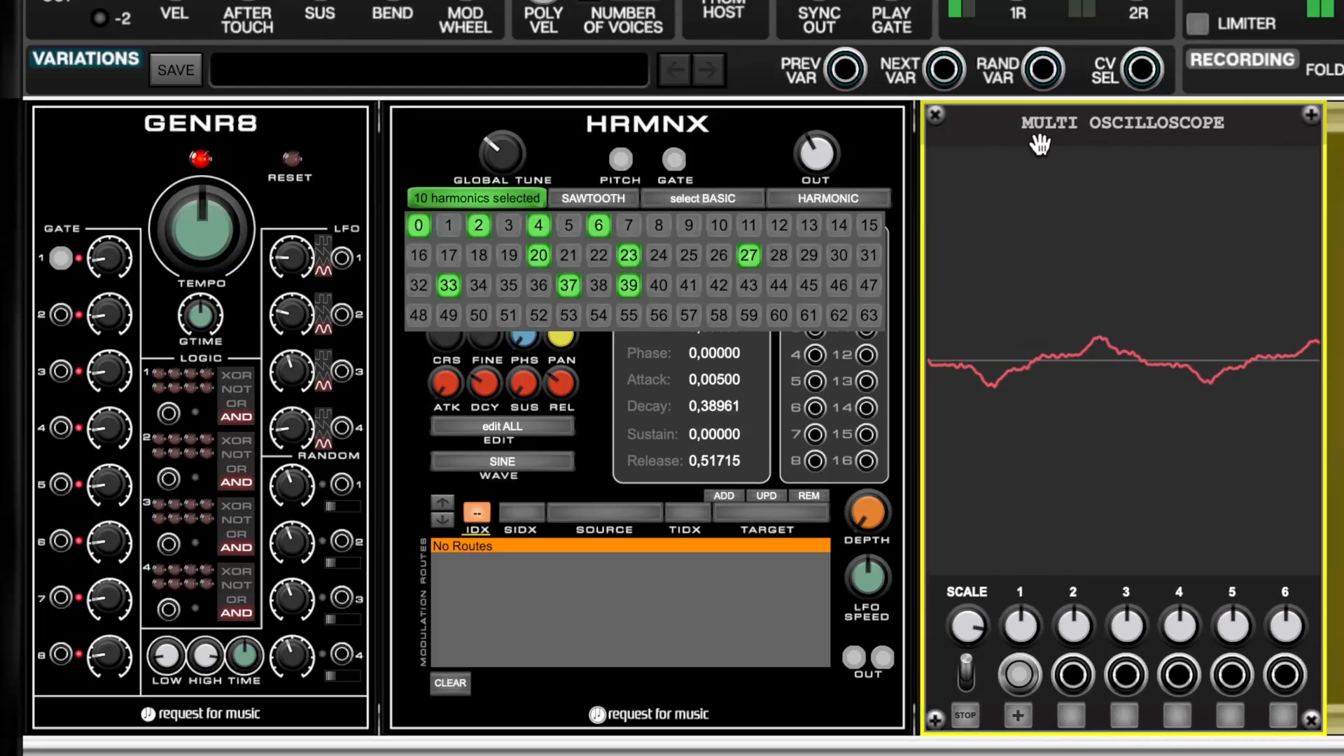
pyautogui.moveTo(954, 141); pyautogui.dragTo(1022, 201)
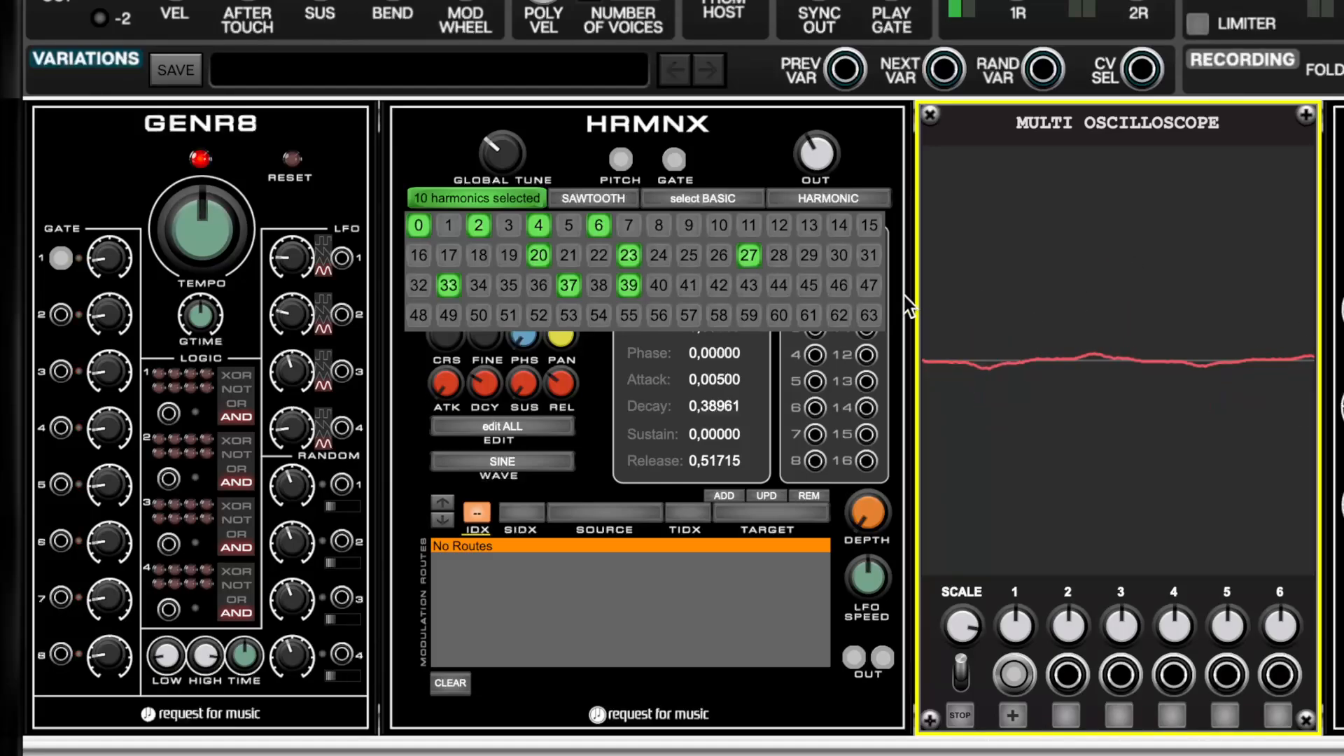
# - Deactivate every HRMNX harmonic except harmonic 0
pyautogui.click(483, 225)
pyautogui.click(538, 225)
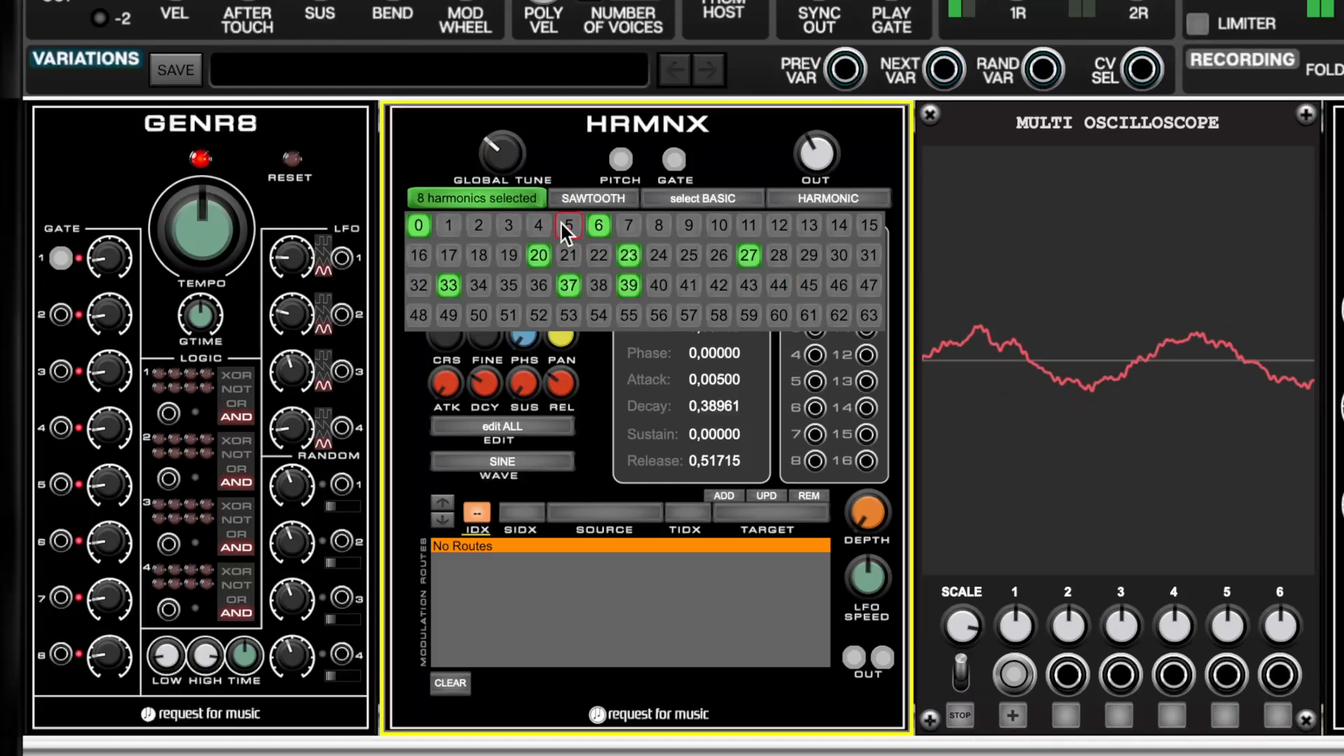
pyautogui.click(748, 256)
pyautogui.click(628, 256)
pyautogui.click(632, 283)
pyautogui.click(564, 286)
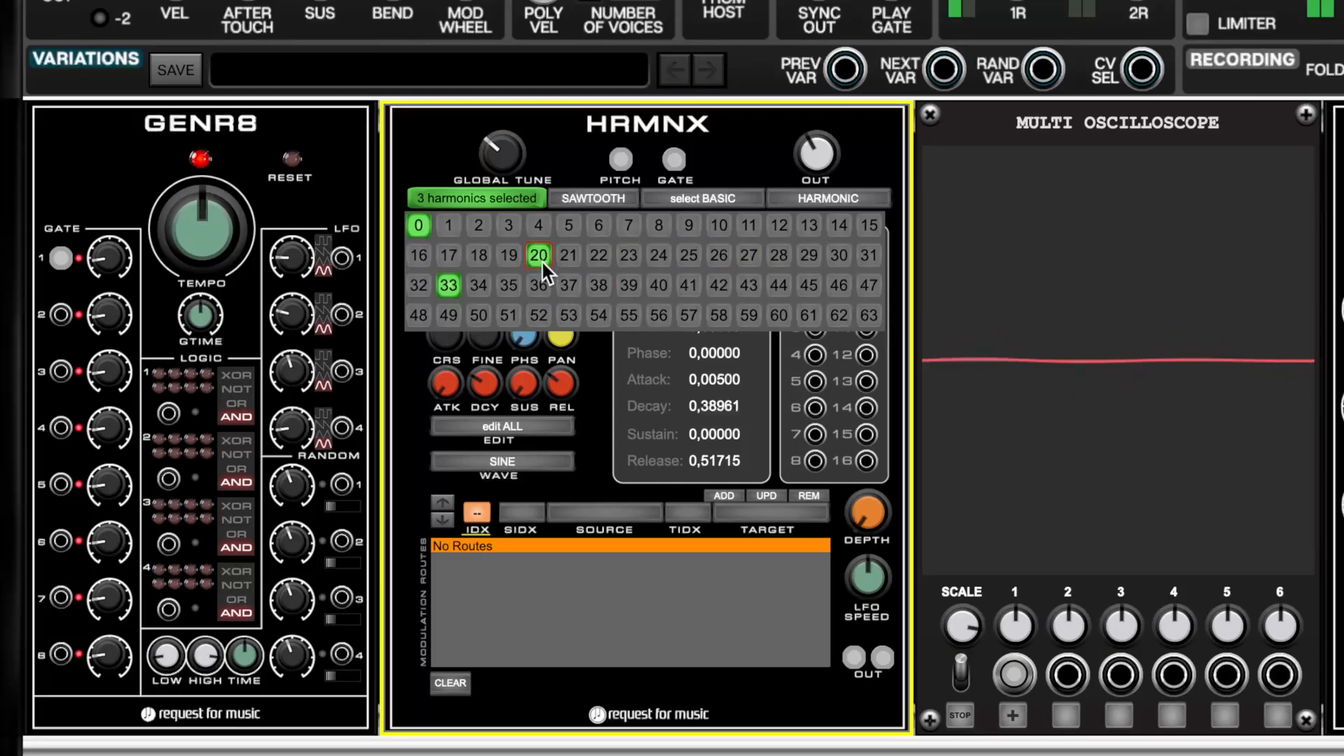
pyautogui.click(539, 256)
pyautogui.click(449, 287)
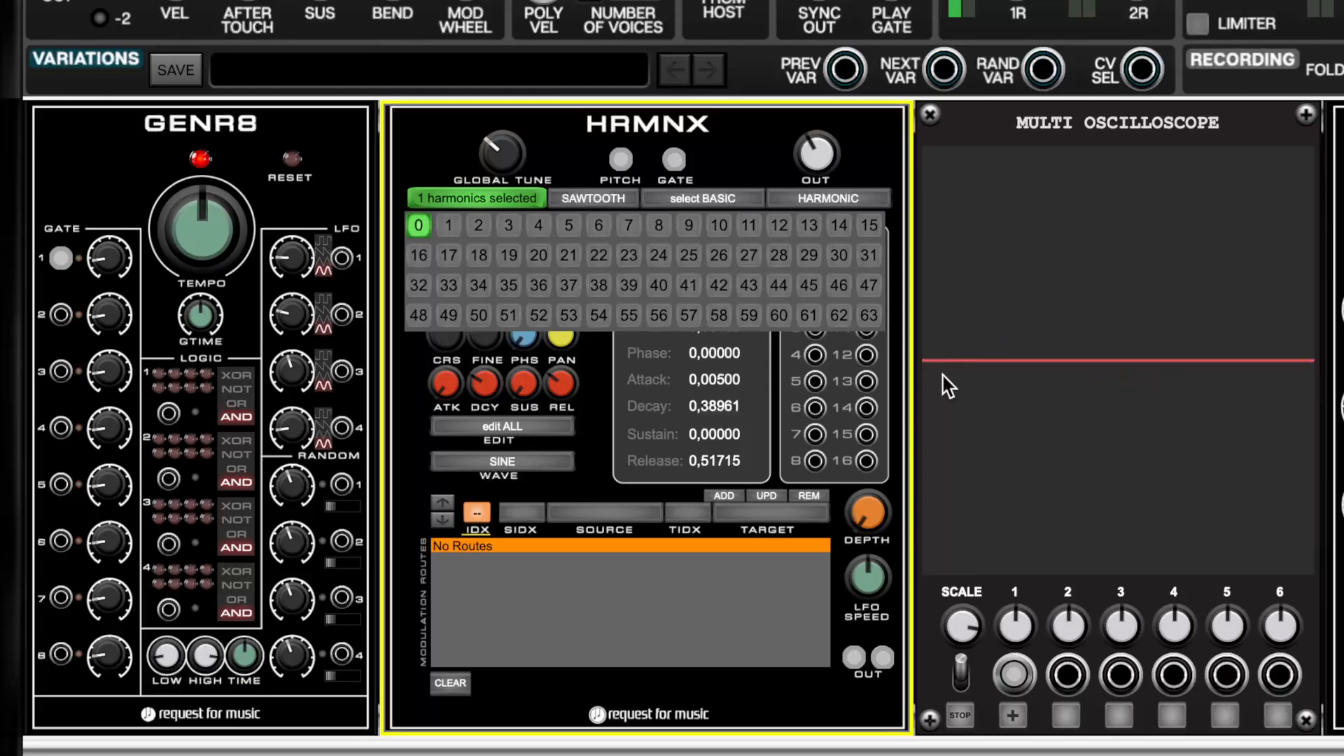
# - Activate the even-numbered harmonics 2, 4, 6 and 8 one by one while GENR8 plays
pyautogui.click(478, 225)
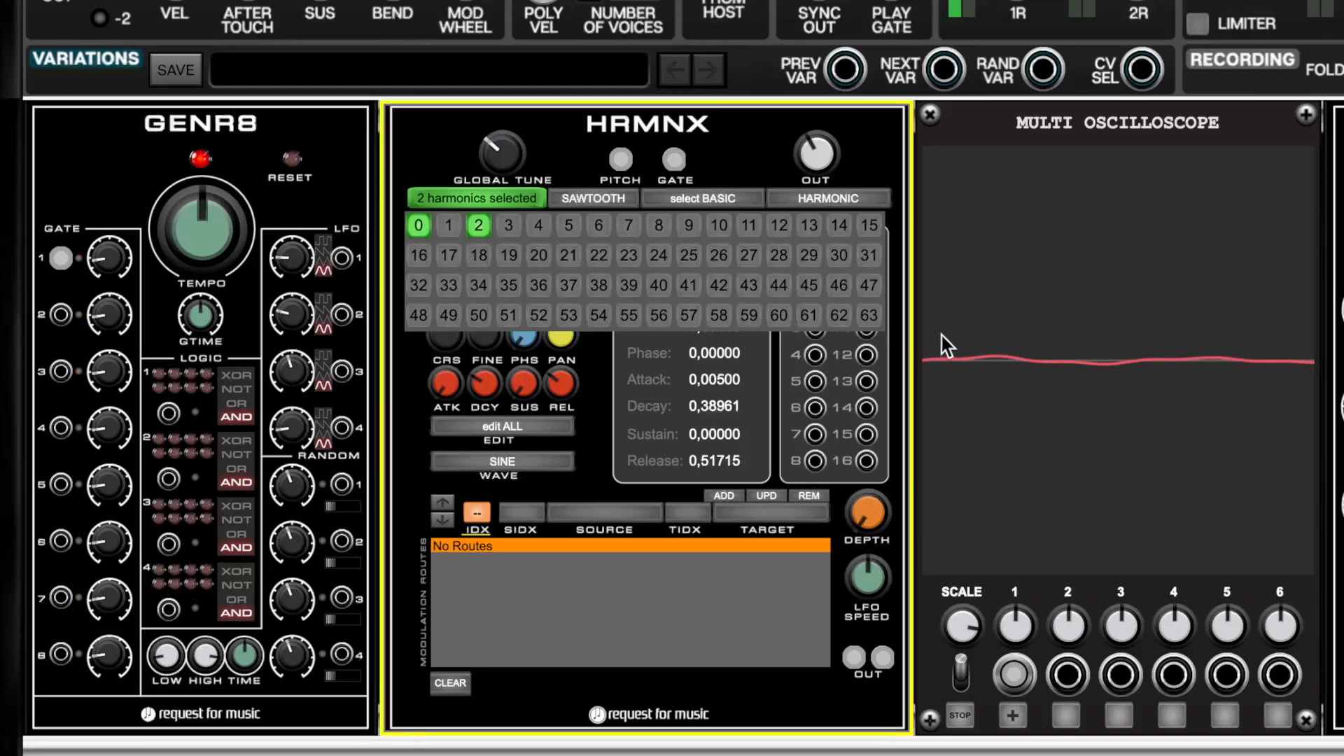
pyautogui.click(538, 224)
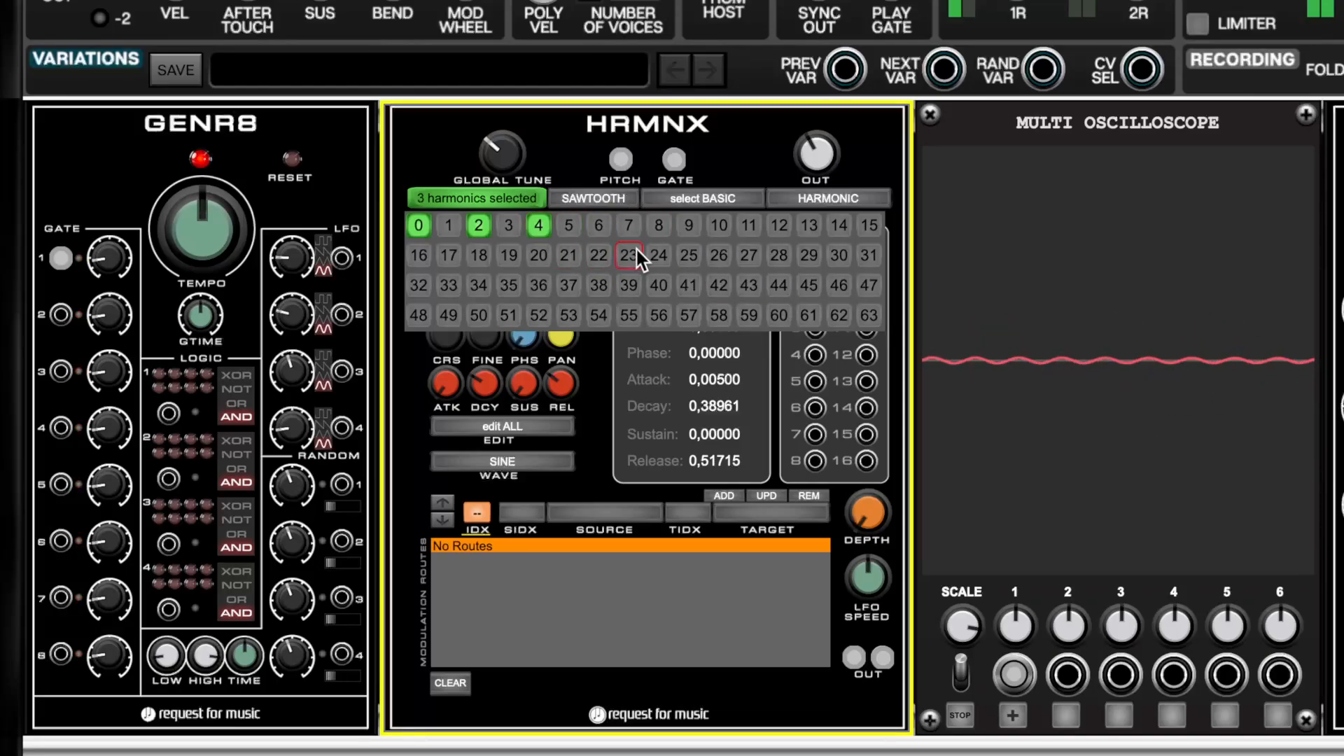
pyautogui.click(598, 225)
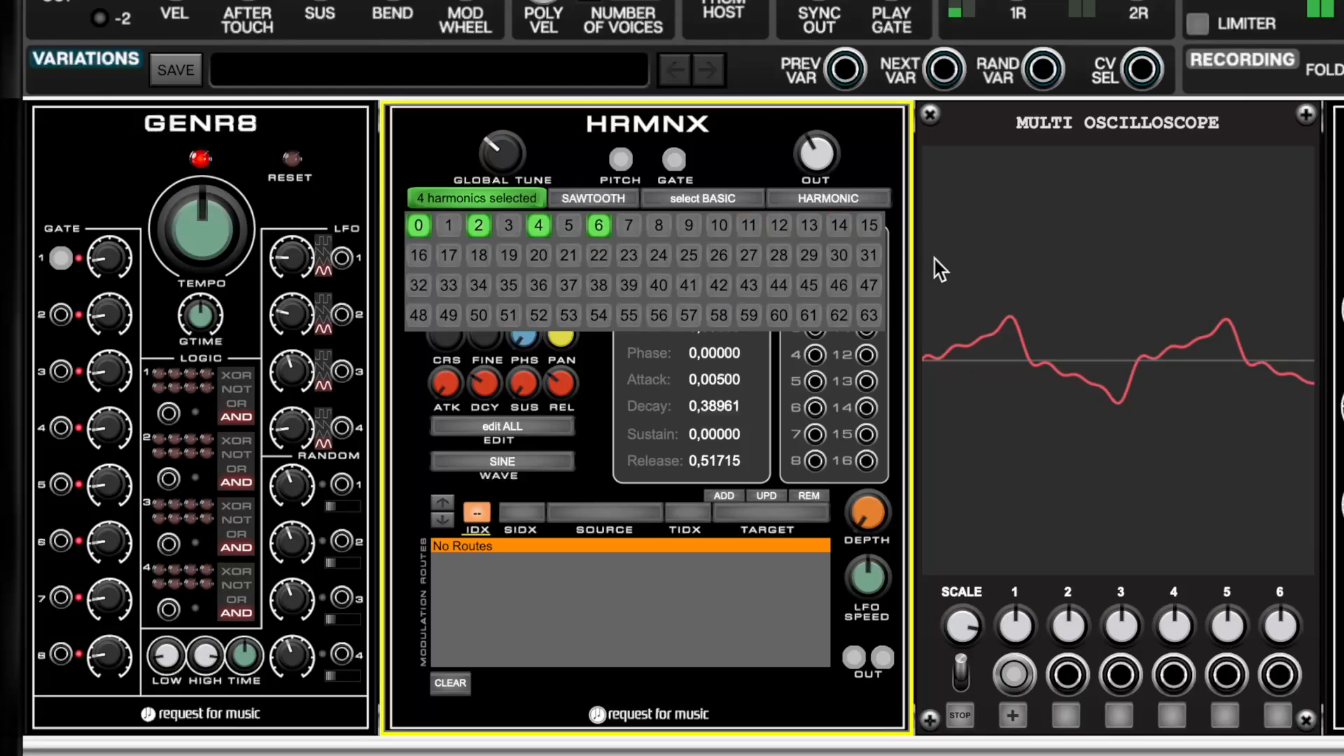
pyautogui.click(660, 226)
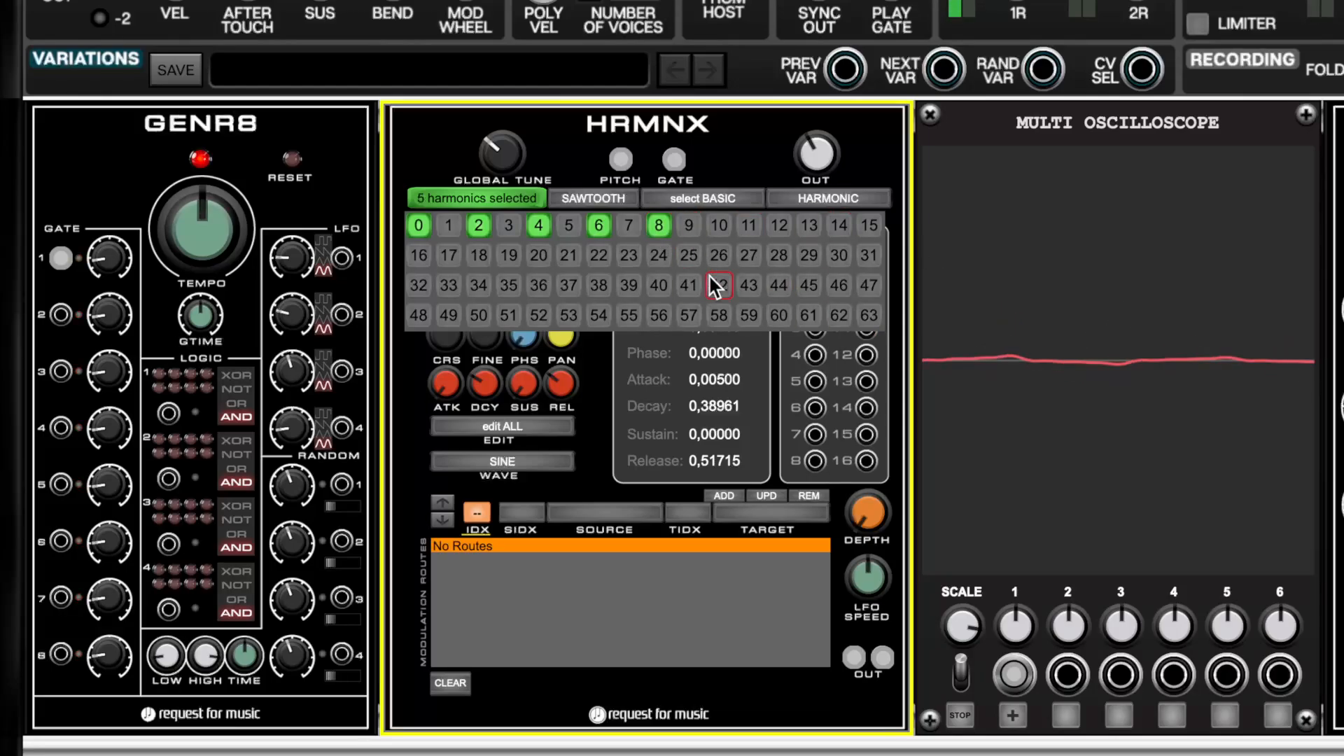
# - Fill in harmonics 1, 3, 5, 7 and 9 through 12 so that 0 through 12 are active
pyautogui.click(450, 226)
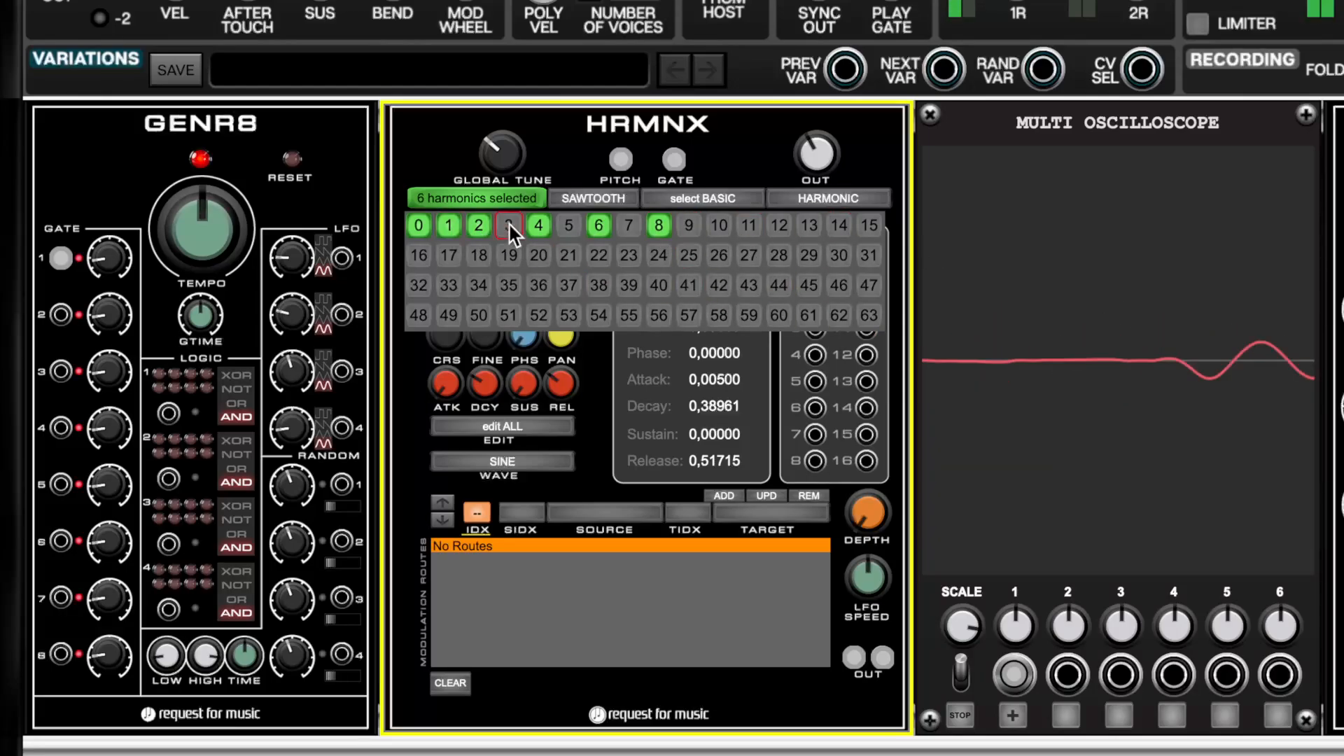
pyautogui.click(508, 223)
pyautogui.click(568, 225)
pyautogui.click(627, 227)
pyautogui.click(688, 224)
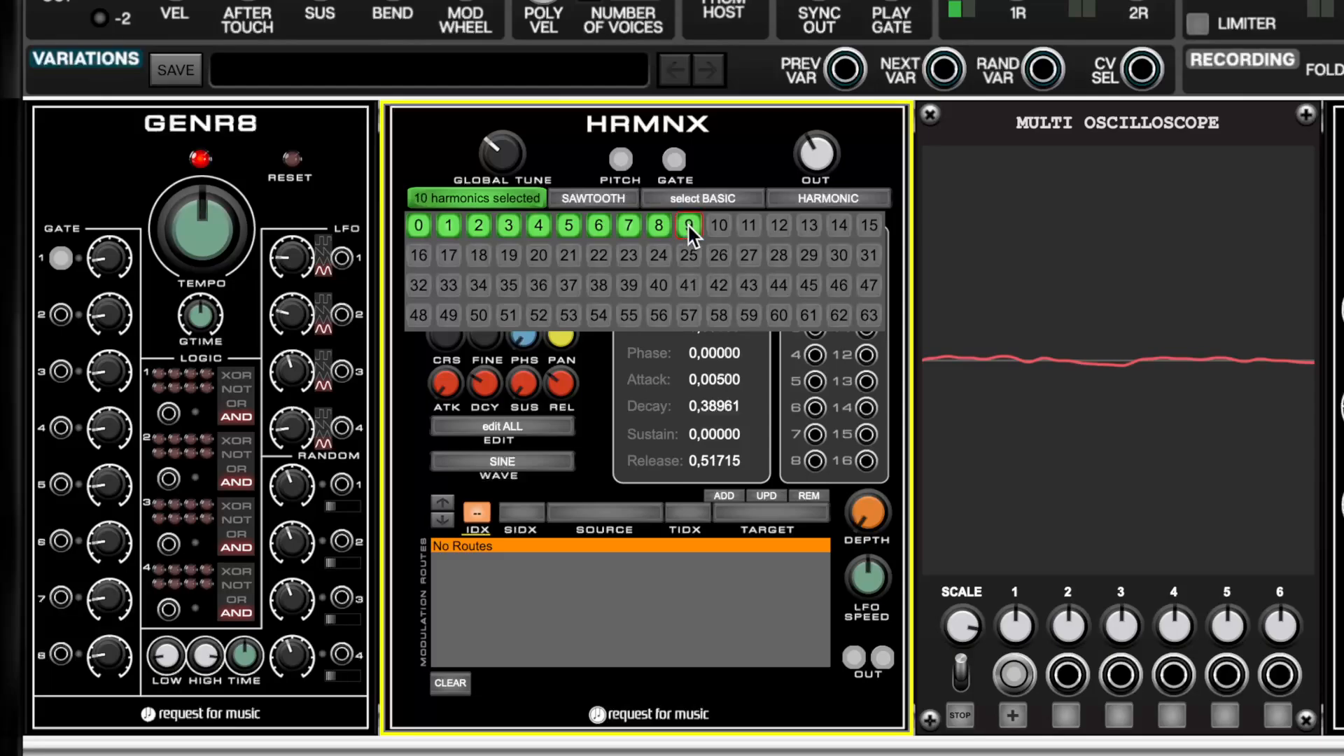
pyautogui.click(728, 227)
pyautogui.click(760, 228)
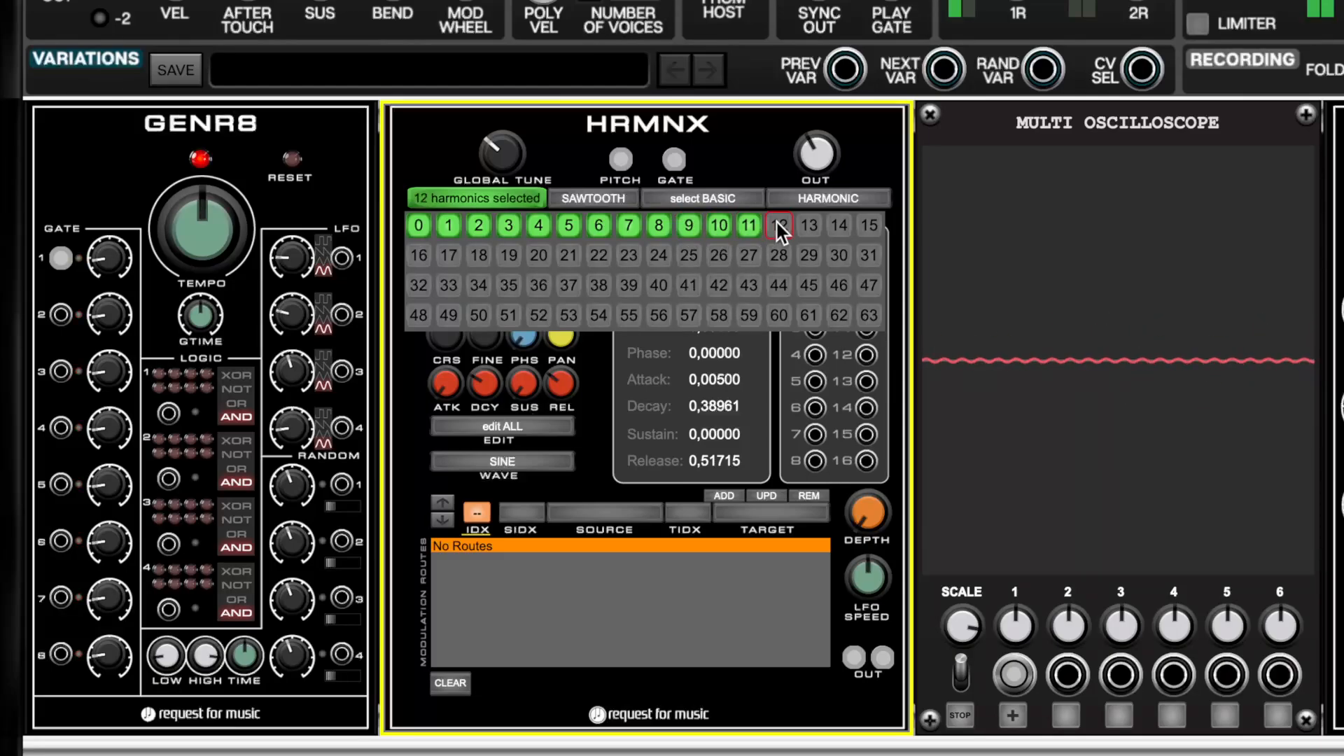
pyautogui.click(784, 225)
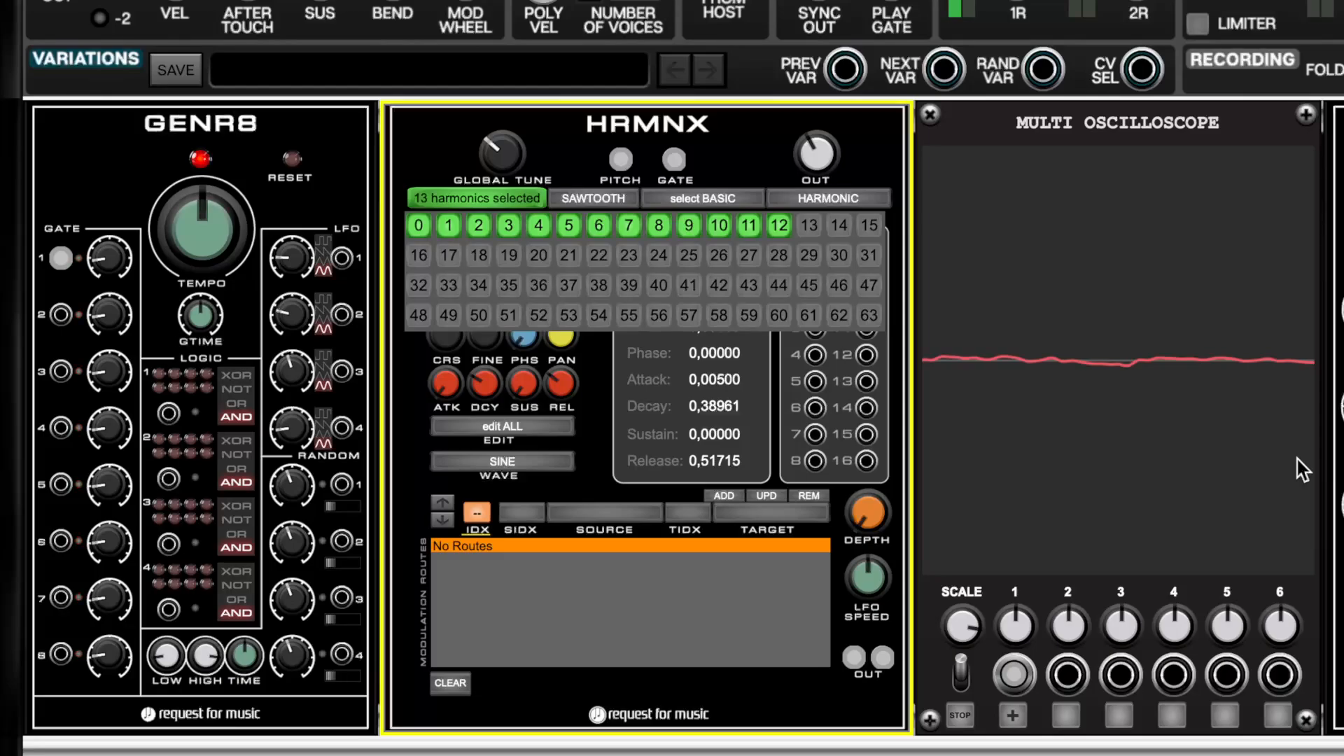
# - Set the HRMNX response to SQUARE
pyautogui.click(587, 198)
pyautogui.click(615, 252)
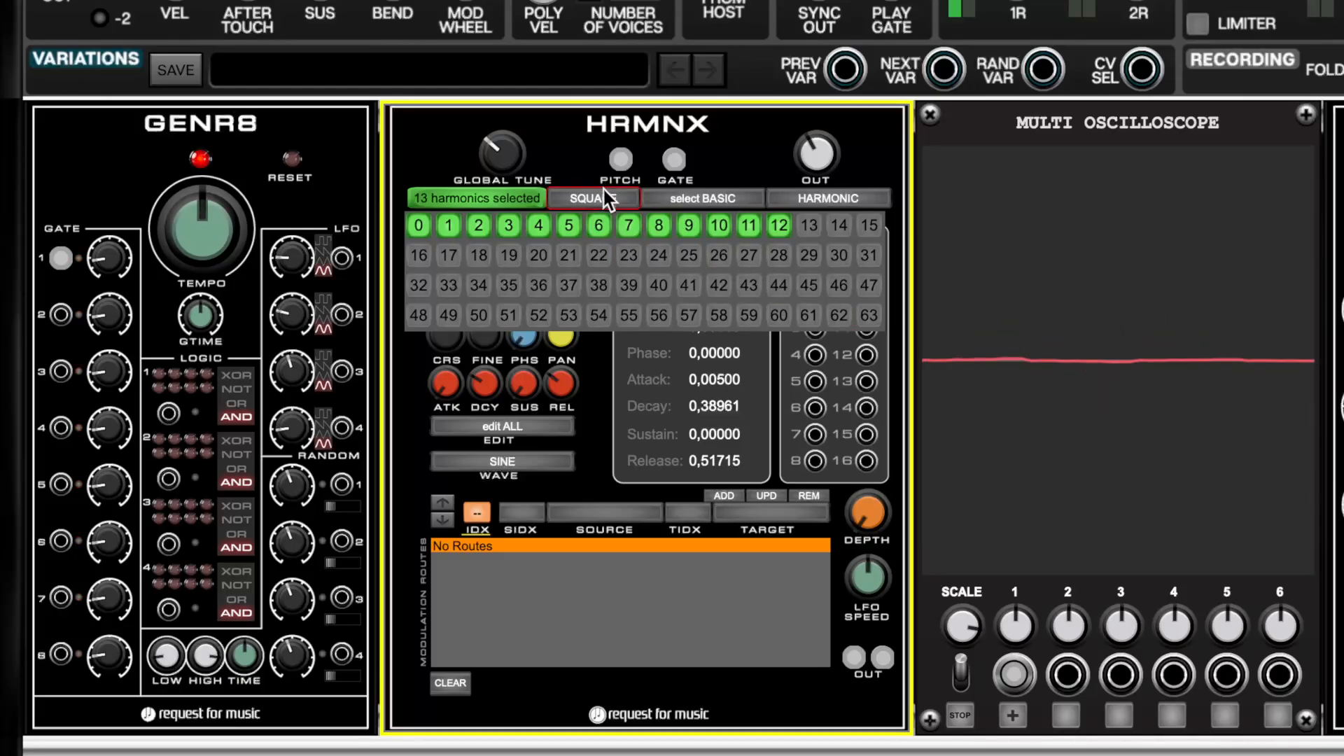
# - Set the HRMNX response to TRIANGLE and deactivate harmonics 1 through 12, keeping only harmonic 0 active
pyautogui.click(596, 199)
pyautogui.click(632, 273)
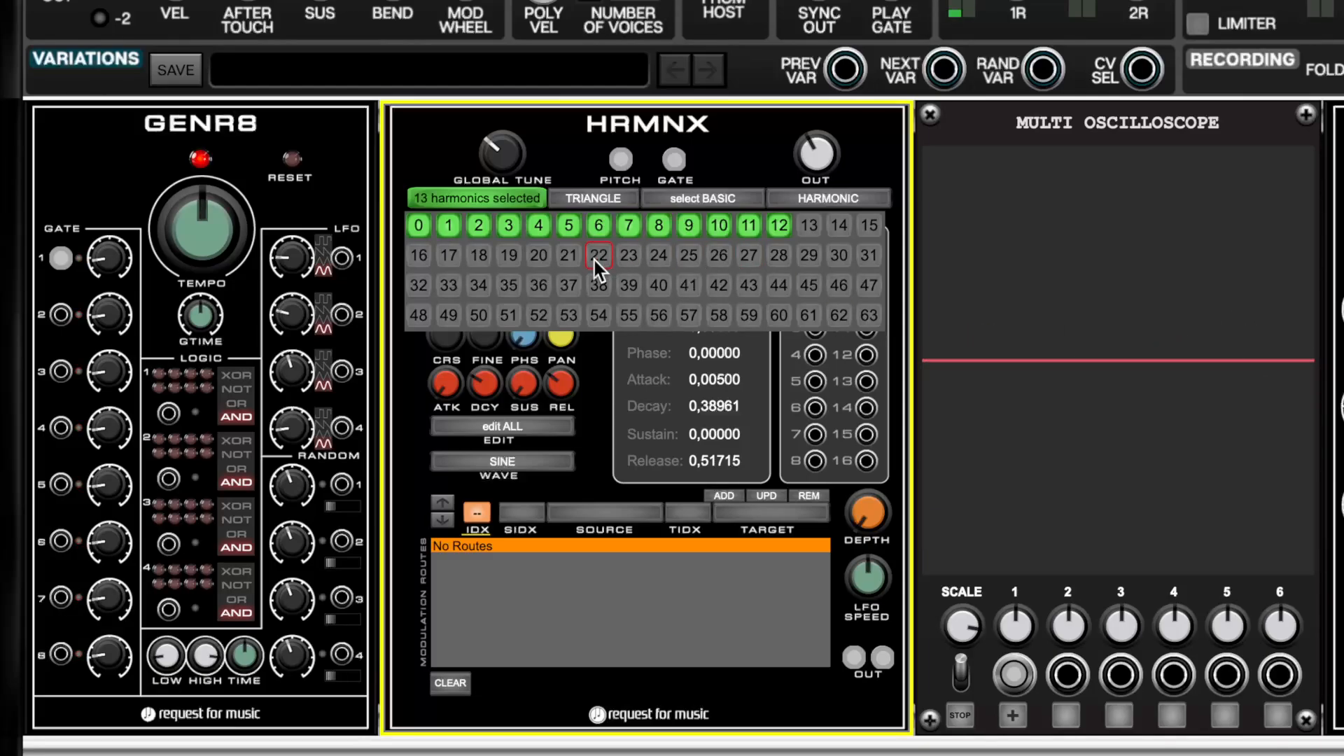
pyautogui.click(449, 224)
pyautogui.click(476, 221)
pyautogui.click(508, 224)
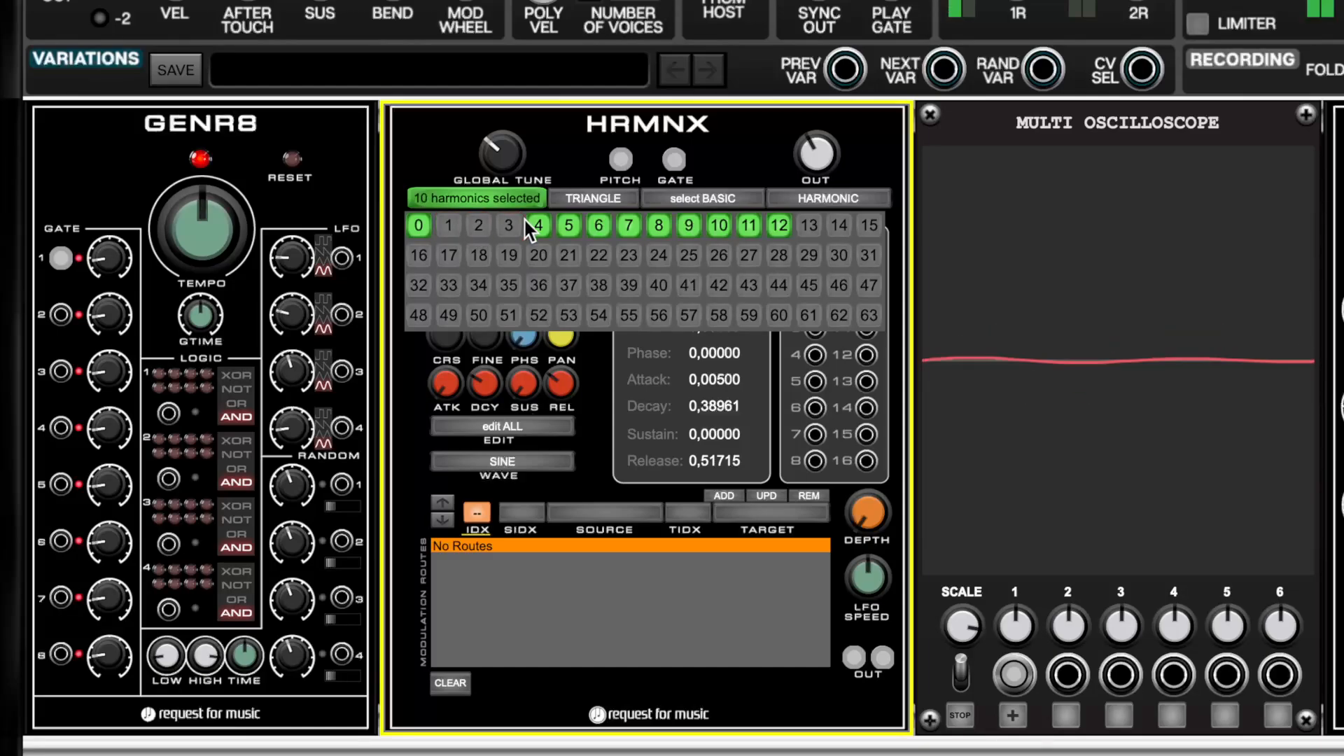
pyautogui.click(538, 225)
pyautogui.click(569, 225)
pyautogui.click(592, 224)
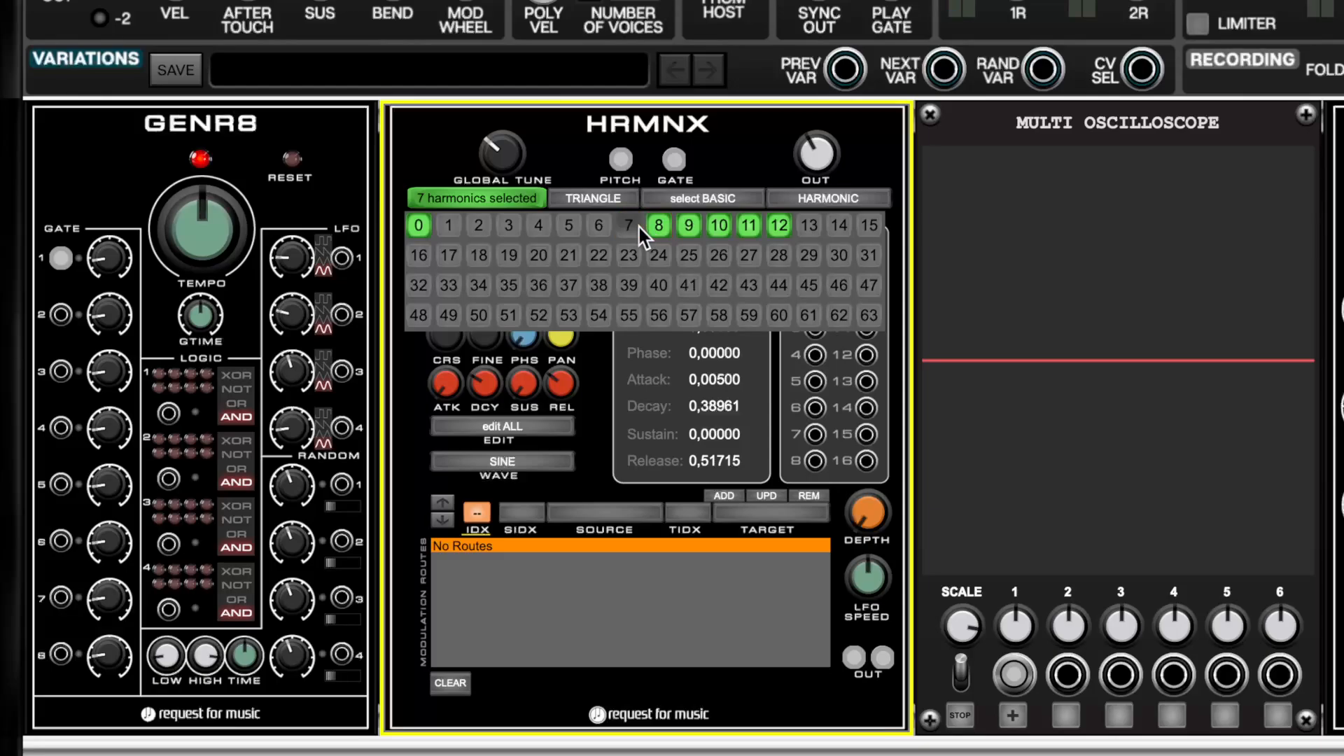
pyautogui.click(638, 225)
pyautogui.click(659, 224)
pyautogui.click(688, 224)
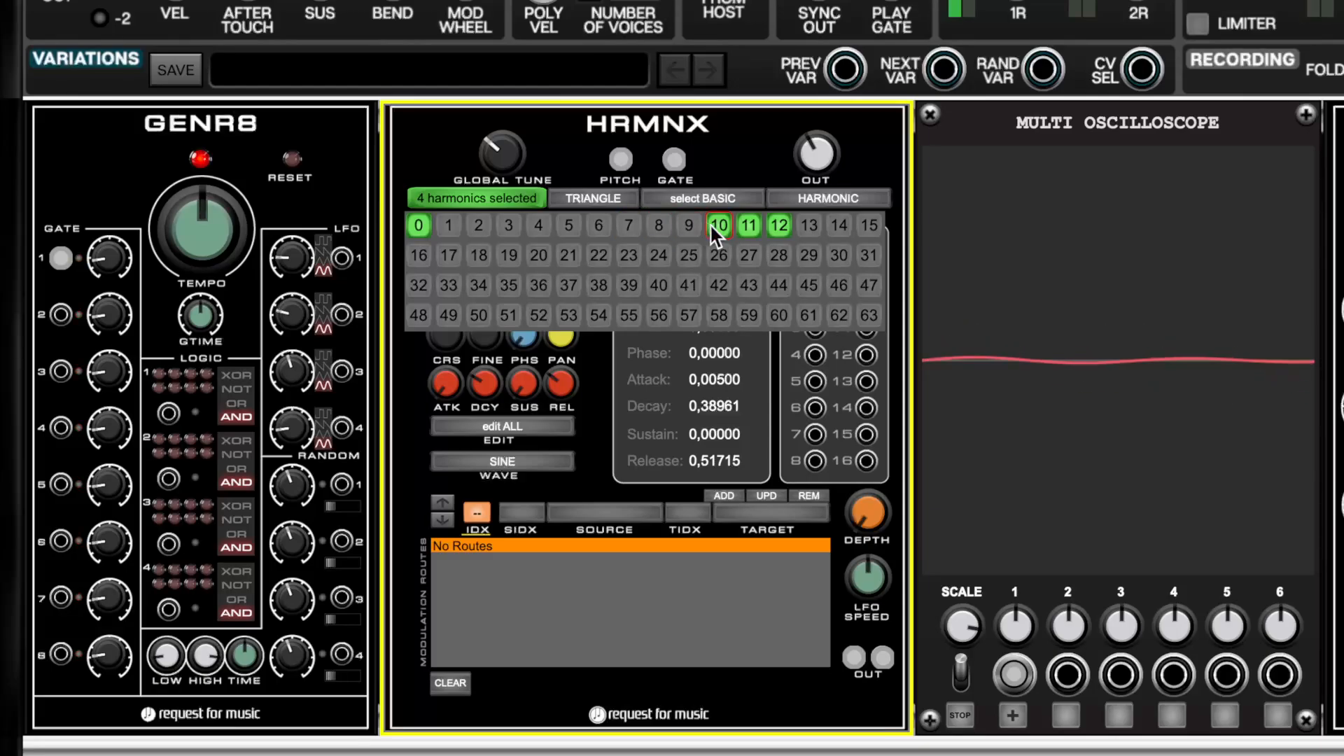
pyautogui.click(767, 226)
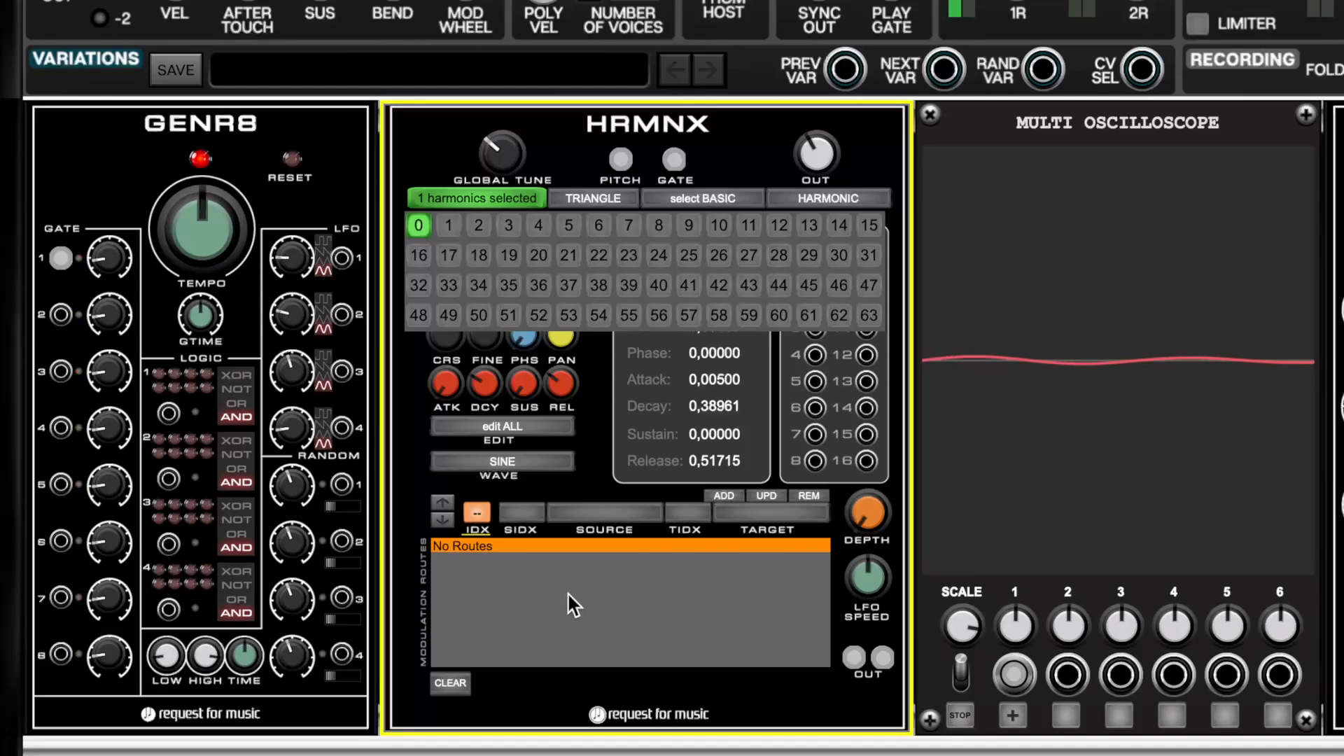
# - Choose the OUTPUT of harmonic 0 as the modulation source, close the harmonic selector and stop GENR8
pyautogui.click(511, 519)
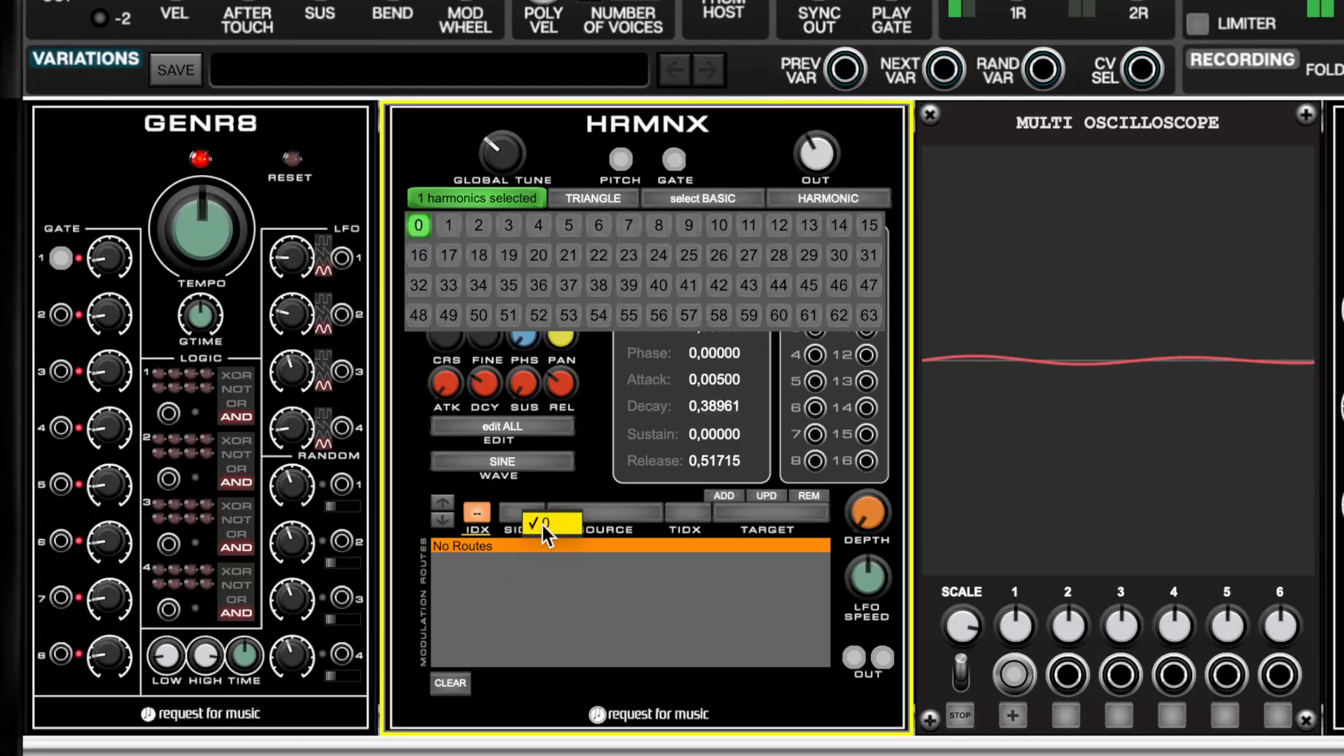
pyautogui.click(613, 515)
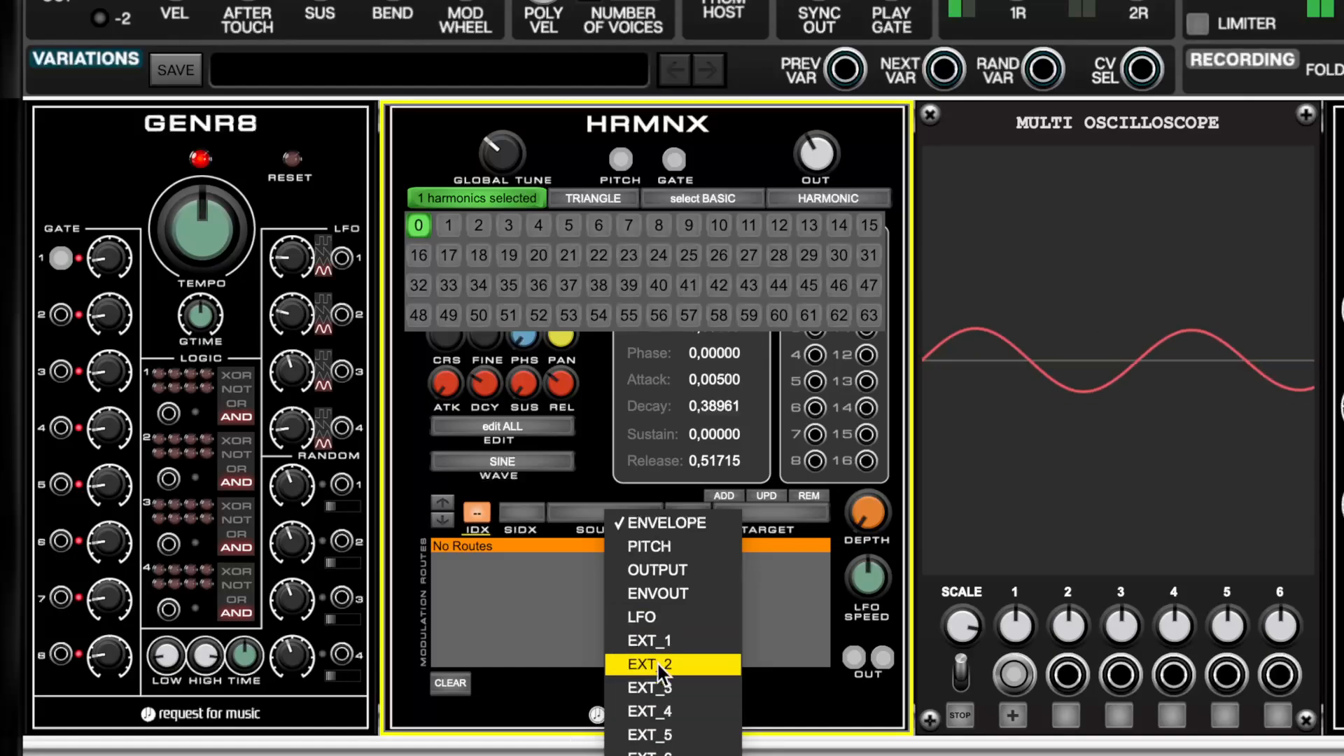
pyautogui.click(464, 203)
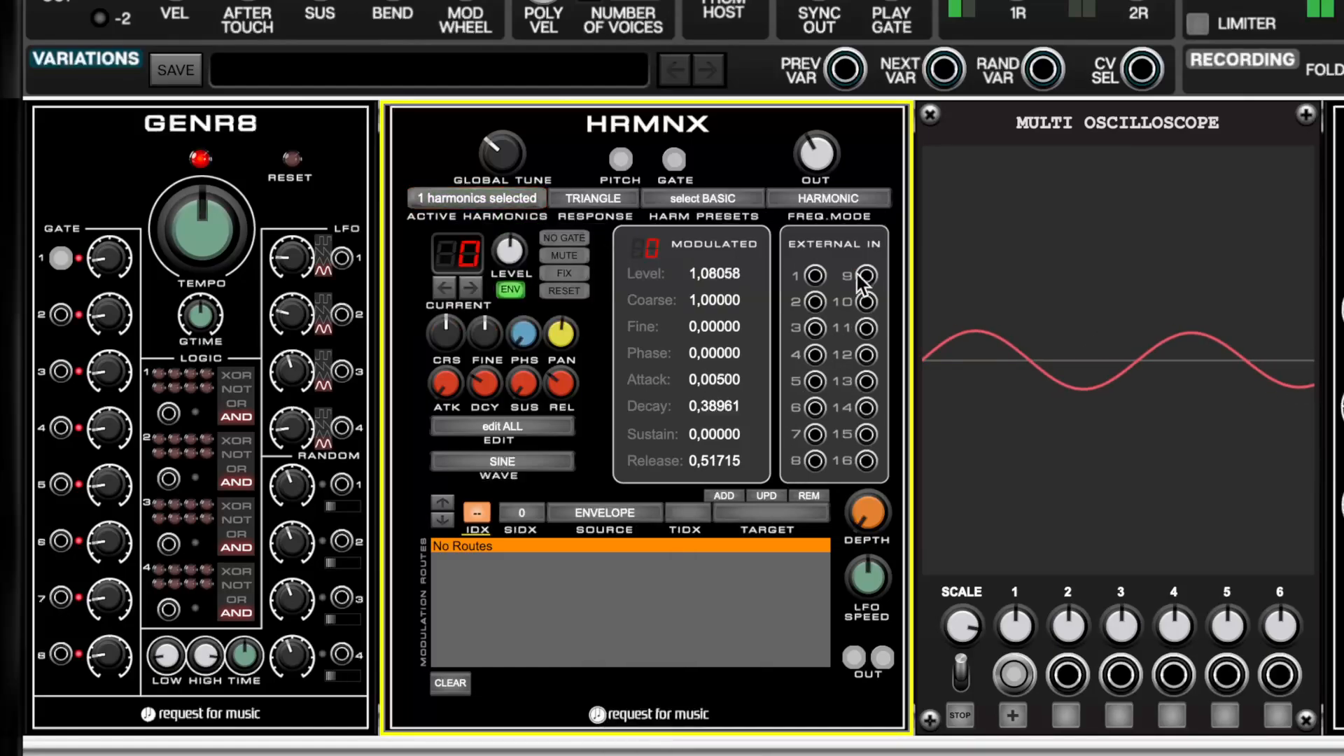
pyautogui.click(203, 165)
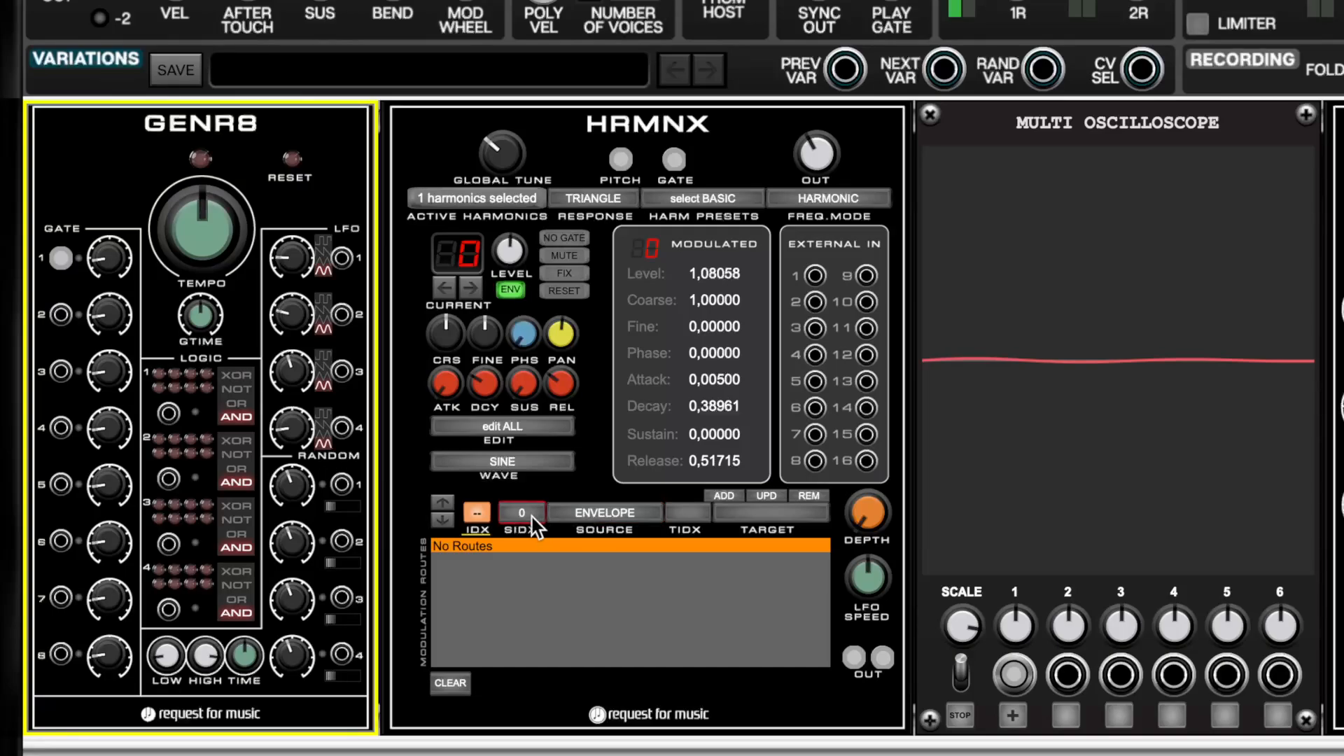
pyautogui.click(581, 512)
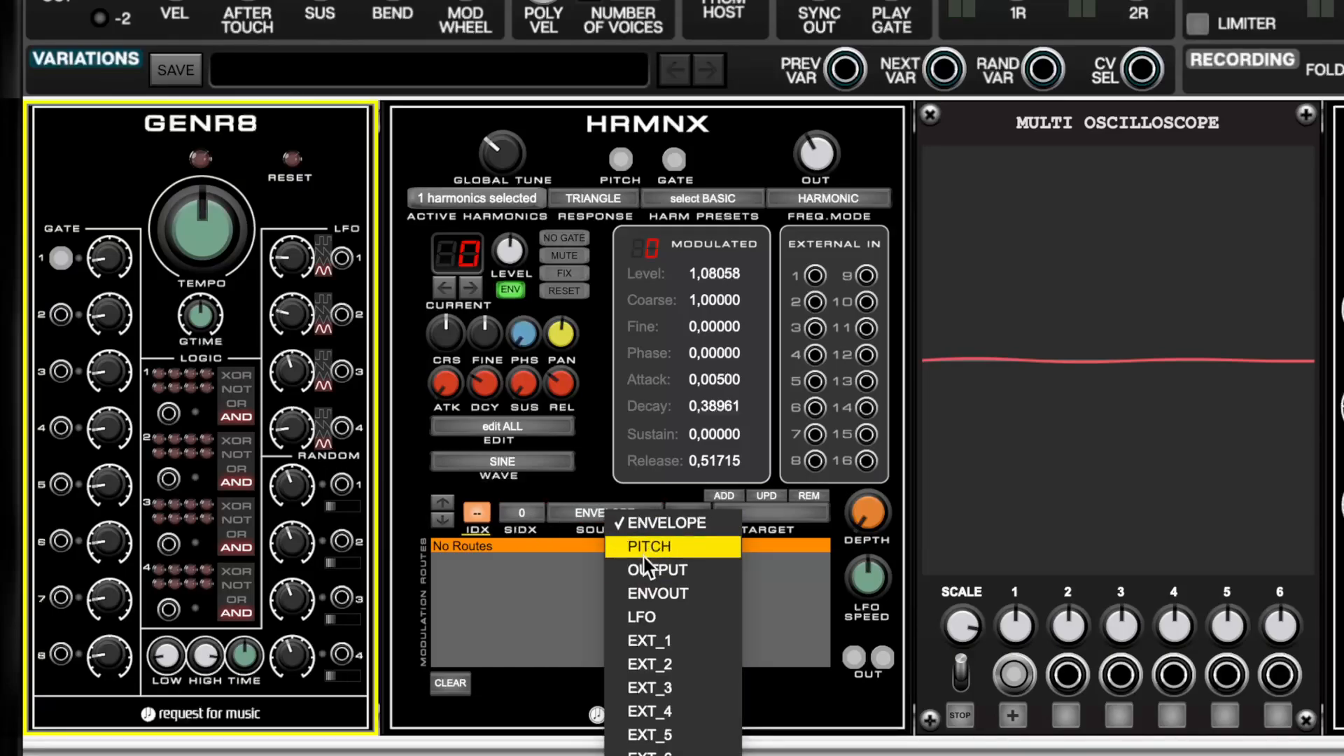
pyautogui.click(644, 576)
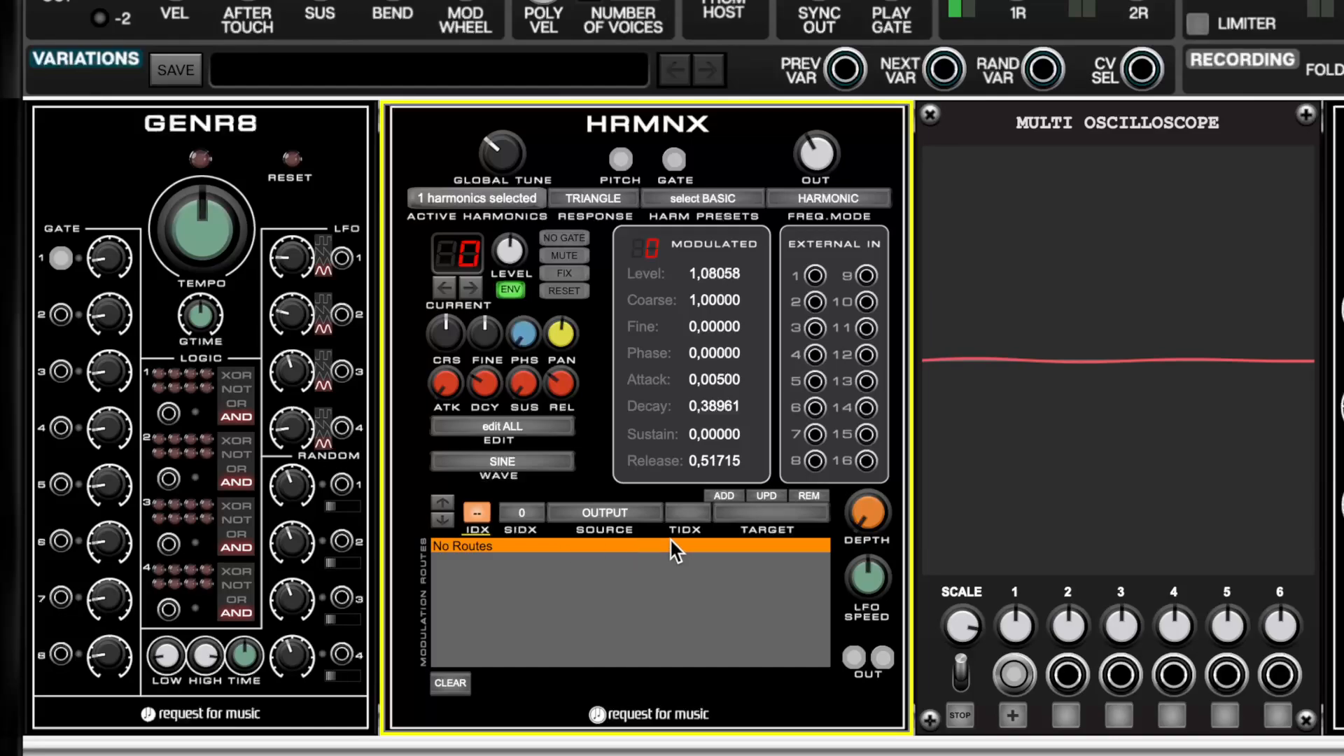
# - Target the PHASE of harmonic 0 and add the modulation route
pyautogui.click(694, 510)
pyautogui.click(704, 520)
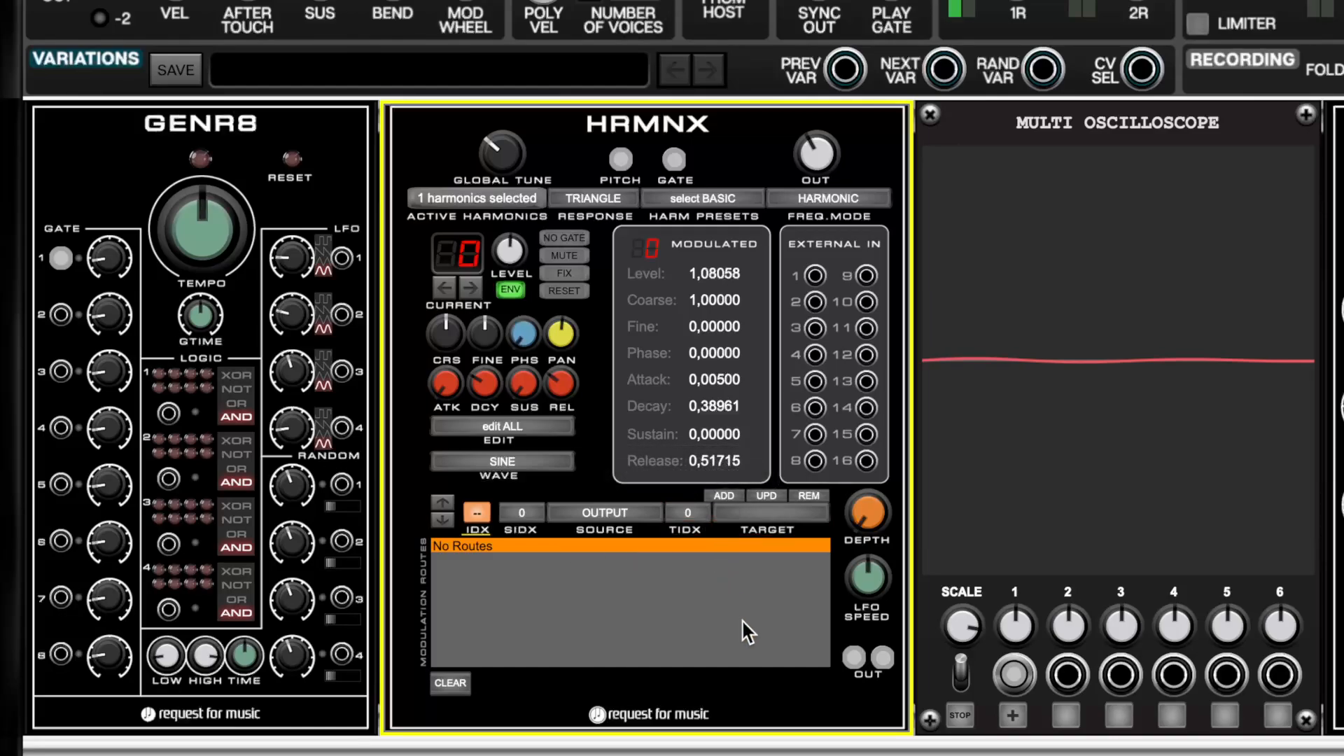
pyautogui.click(750, 518)
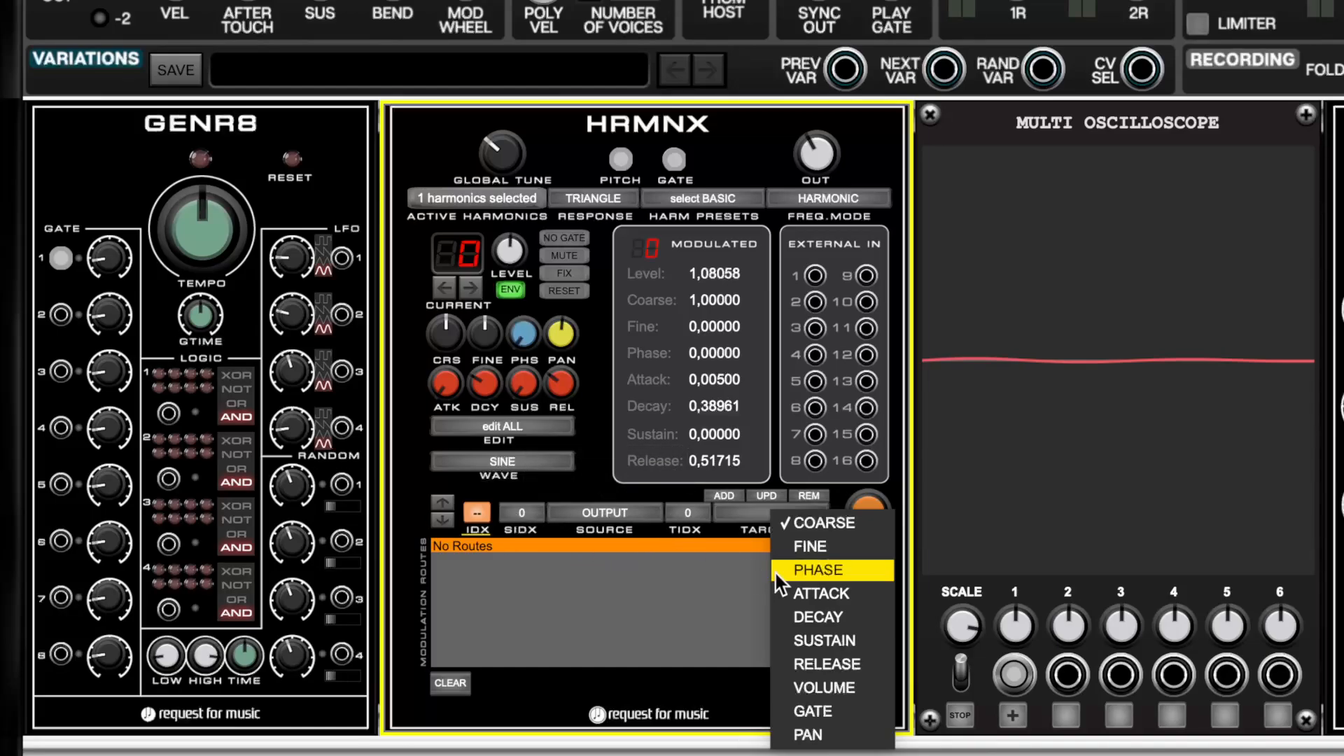
pyautogui.click(825, 578)
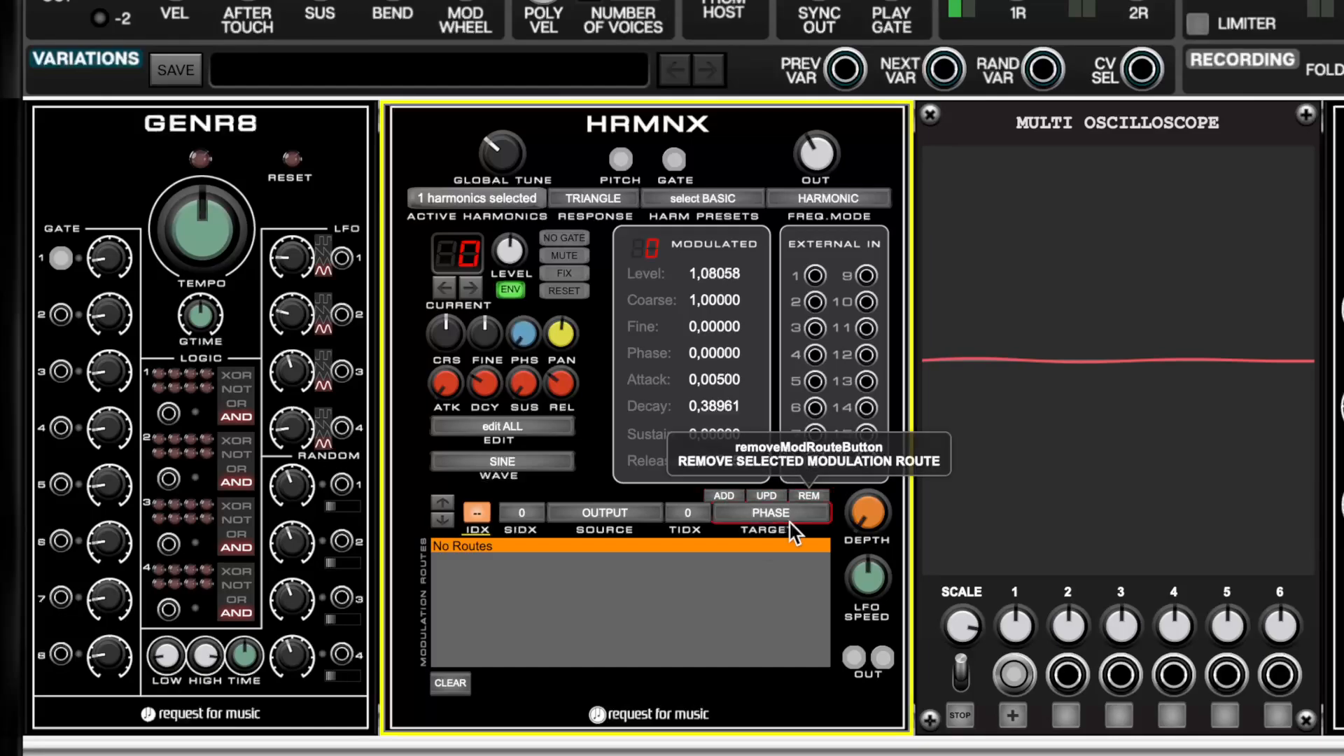
pyautogui.click(721, 496)
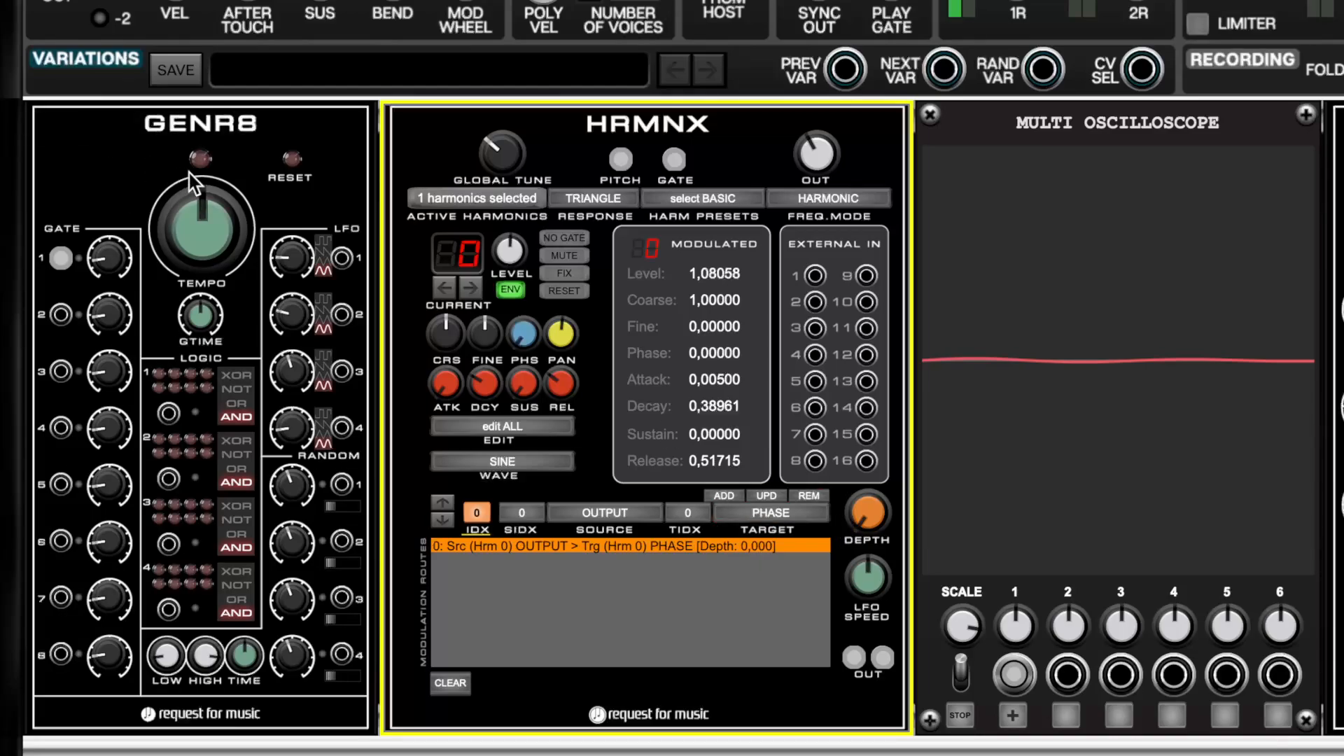
# - Disable harmonic 0's envelope and set the phase modulation route's depth to 0,044
pyautogui.click(510, 294)
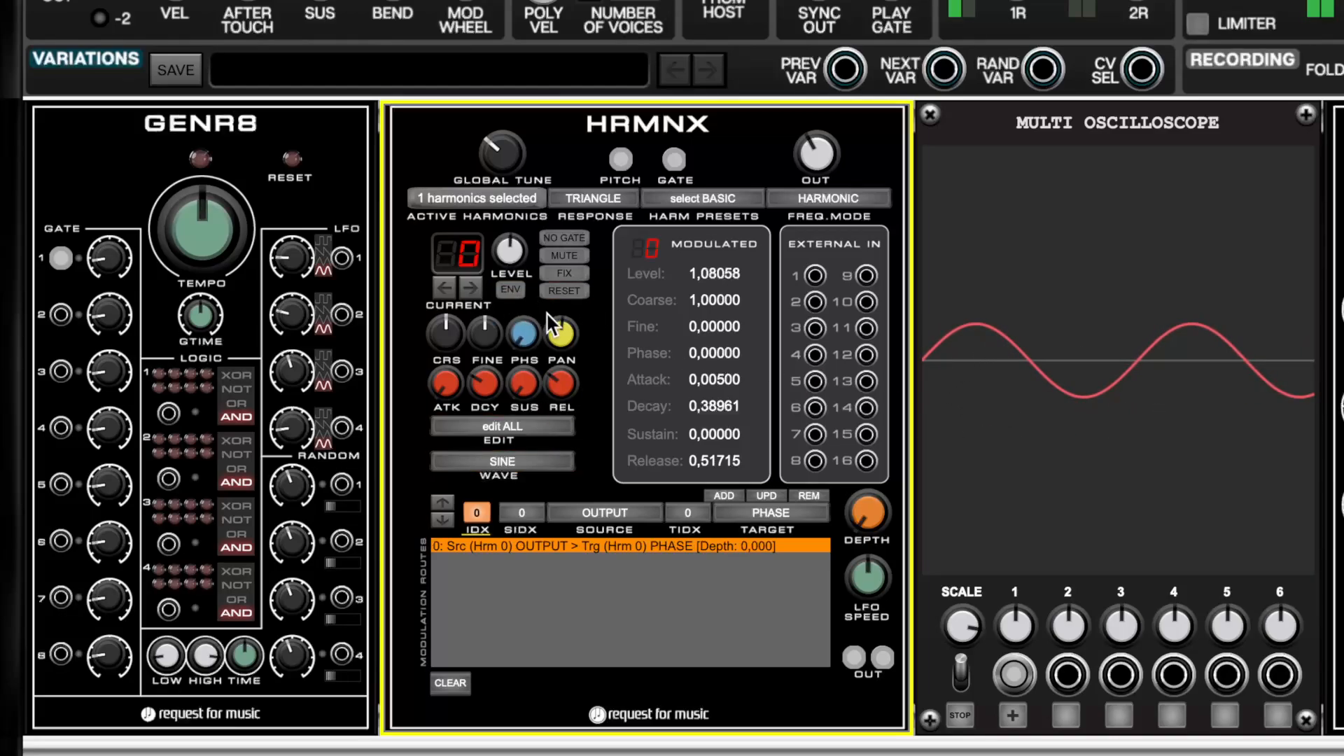
pyautogui.moveTo(873, 522); pyautogui.dragTo(882, 350)
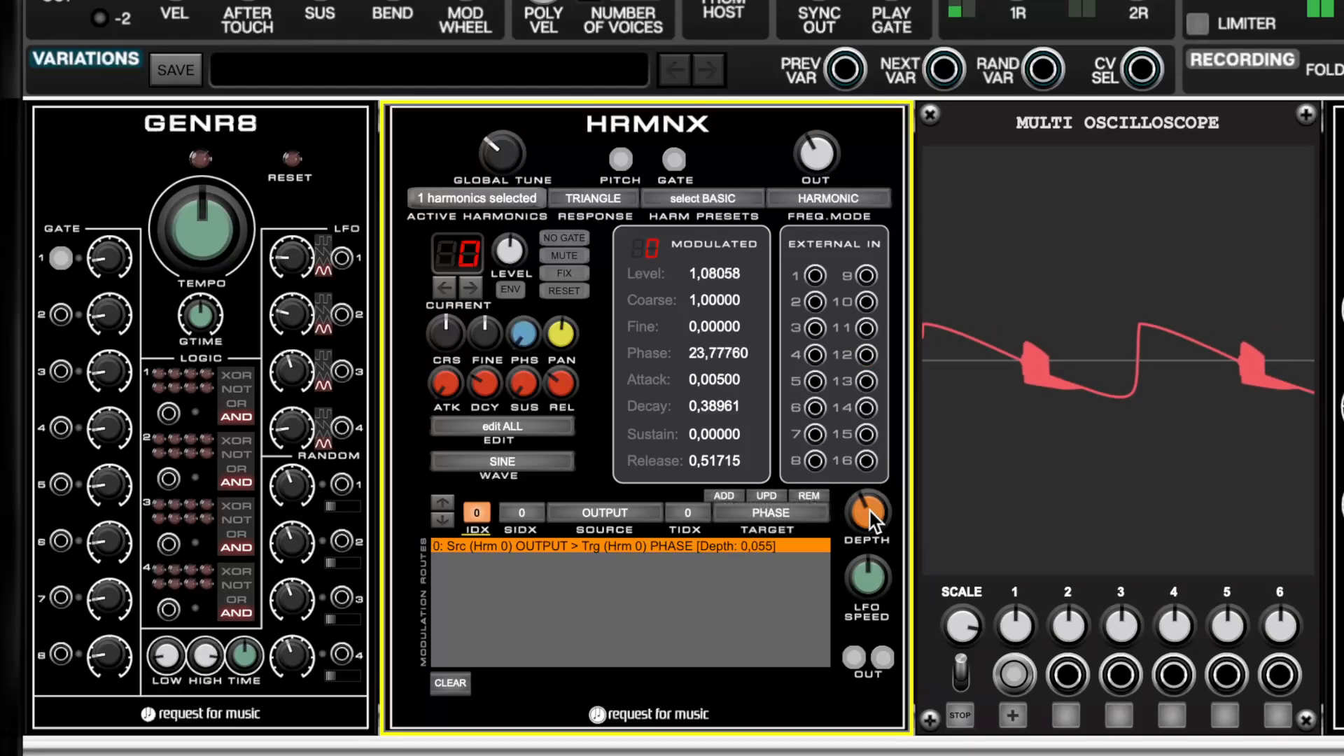
pyautogui.moveTo(868, 505); pyautogui.dragTo(871, 523)
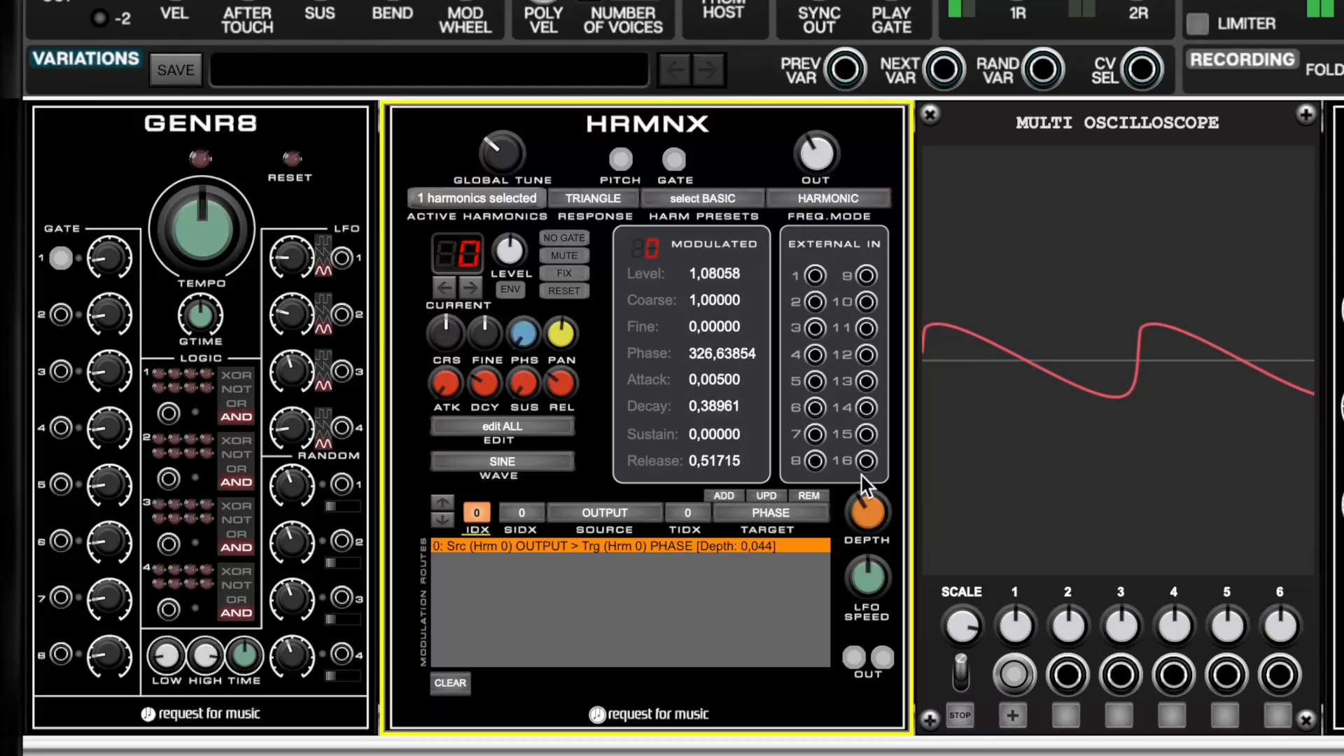
# - Re-enable harmonic 0's envelope, restart GENR8 and update the modulation route to use ENVOUT as its source
pyautogui.click(509, 289)
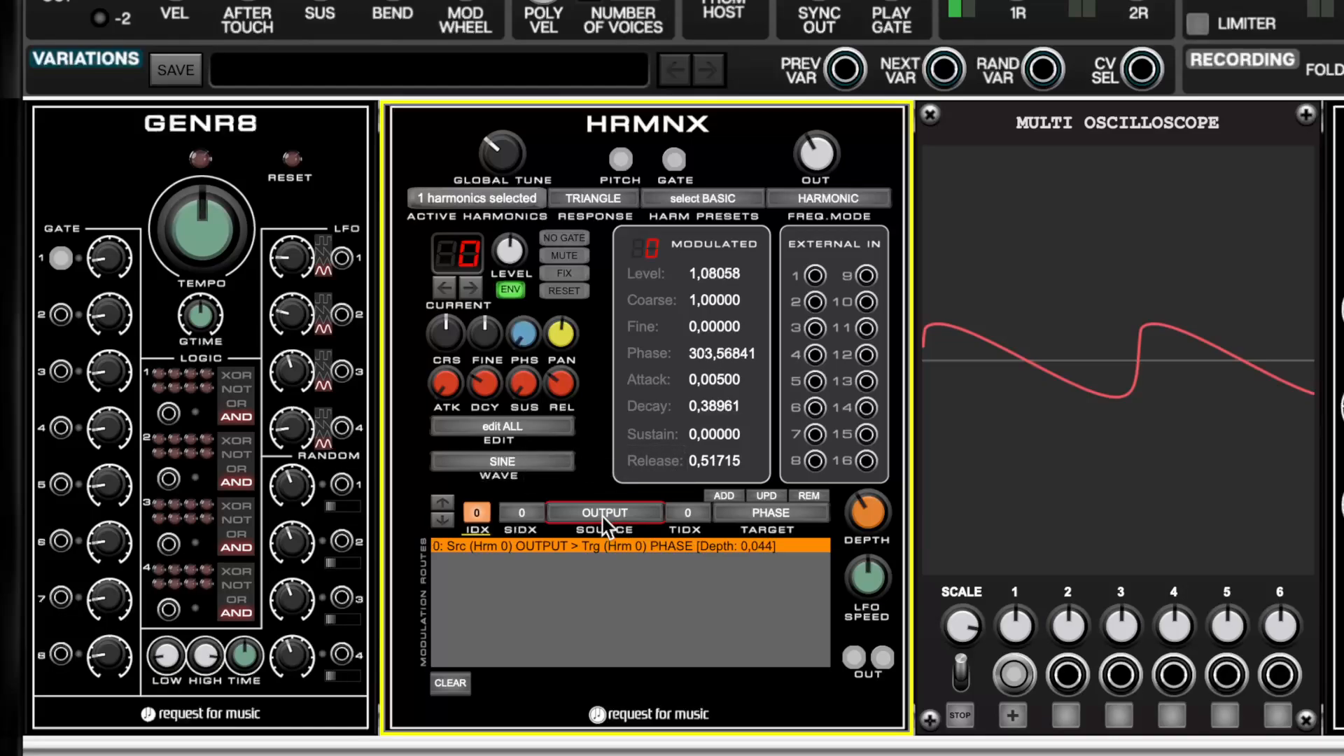
pyautogui.click(203, 158)
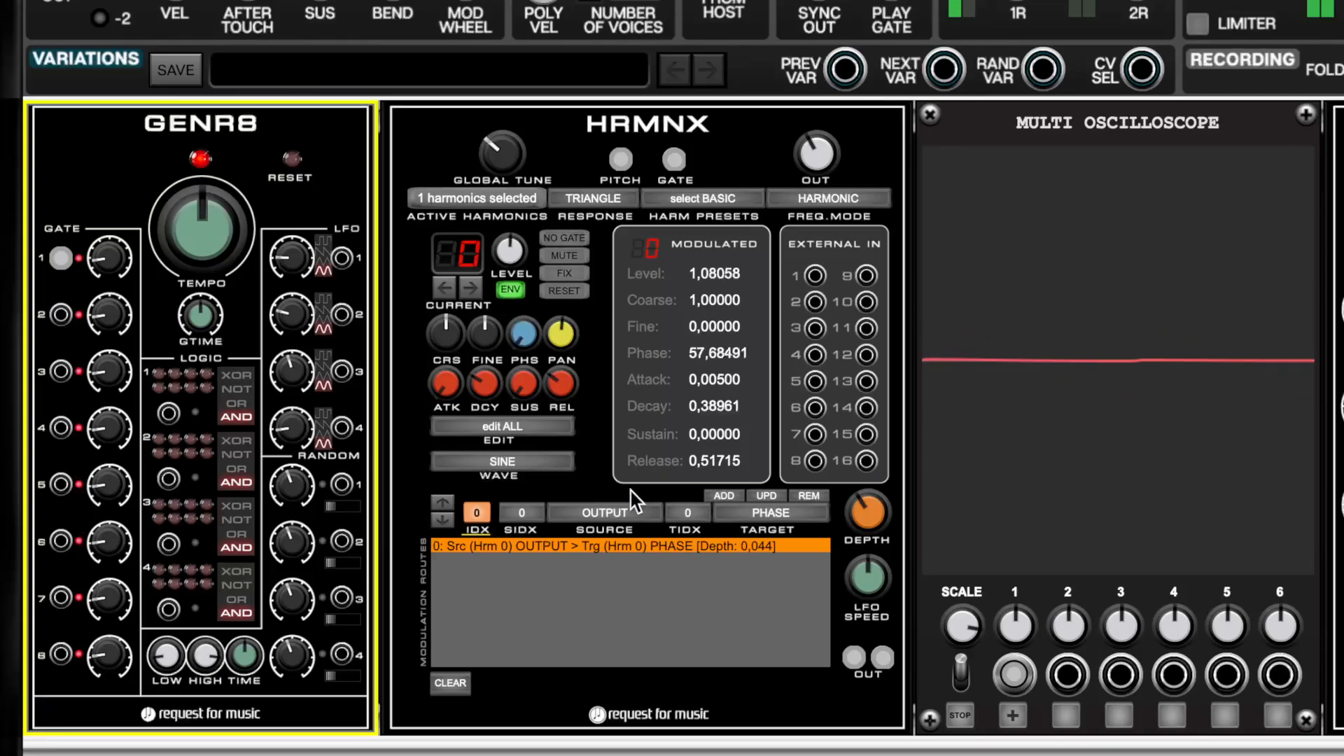
pyautogui.click(599, 514)
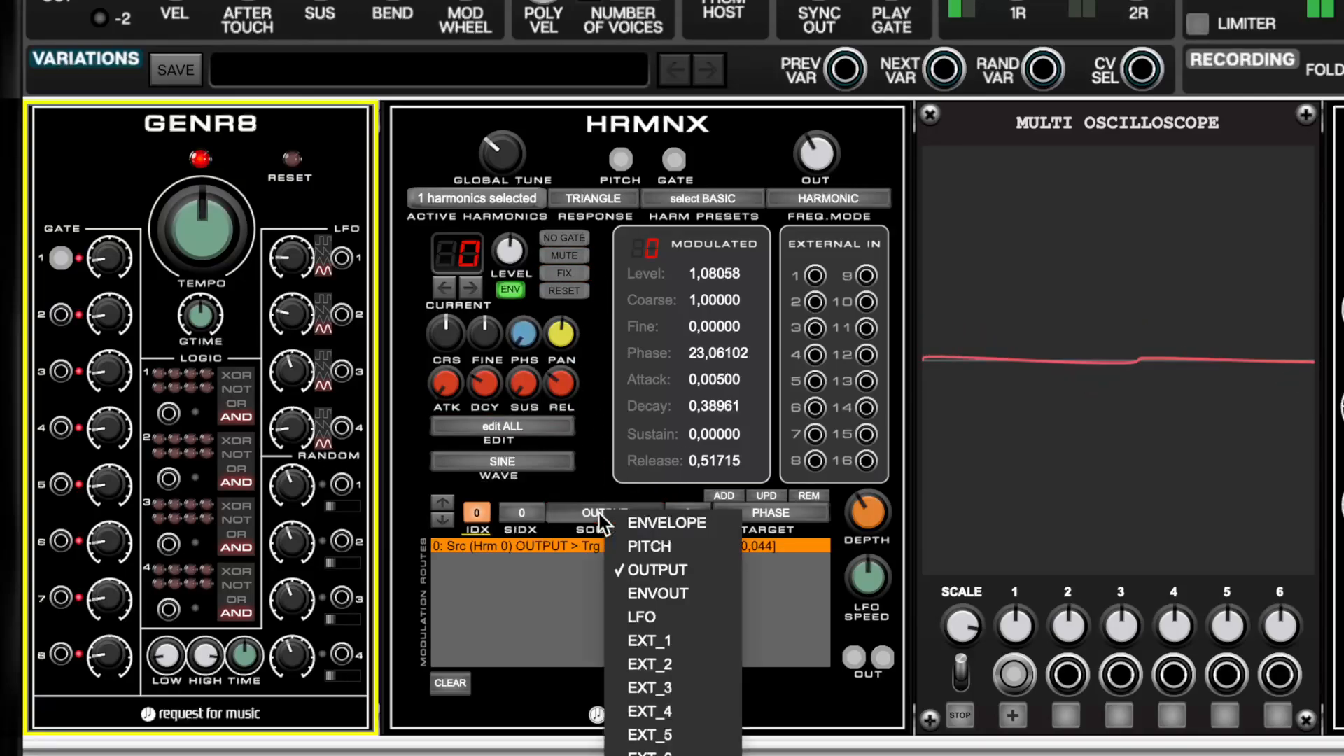
pyautogui.click(644, 588)
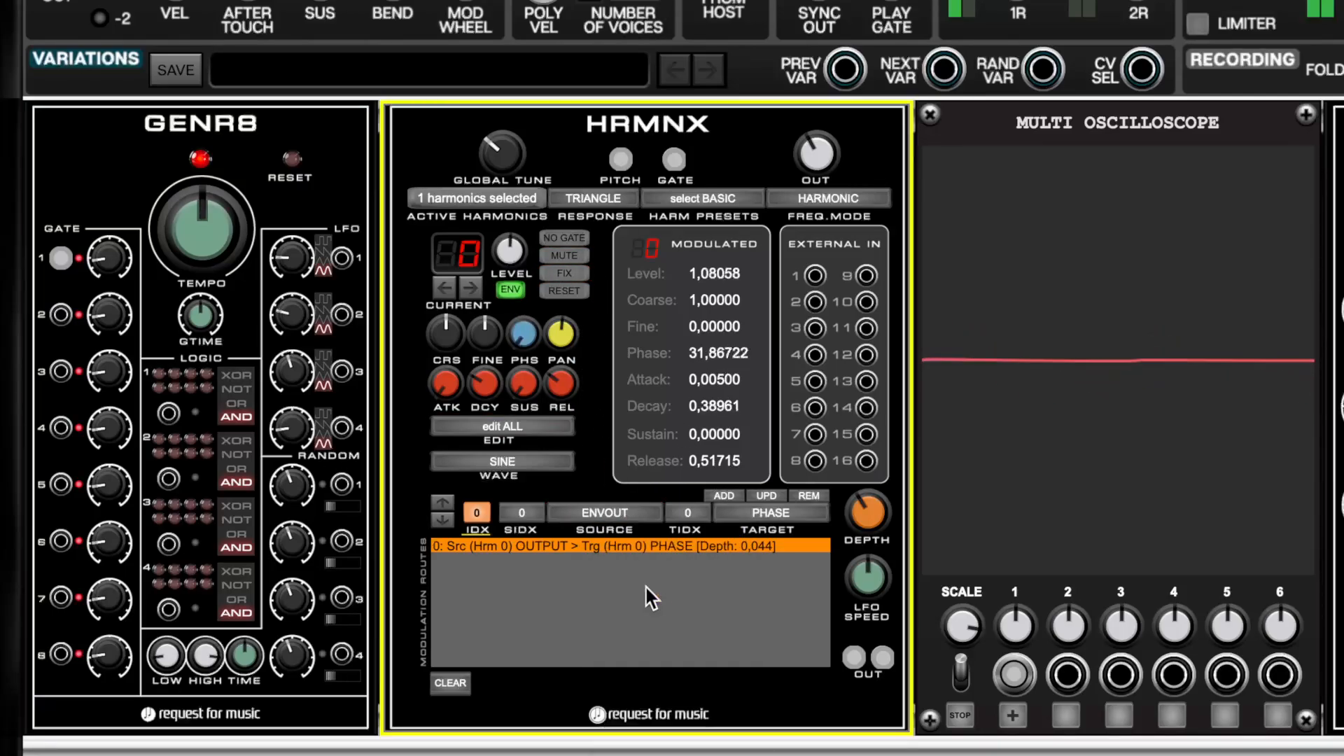
pyautogui.click(763, 496)
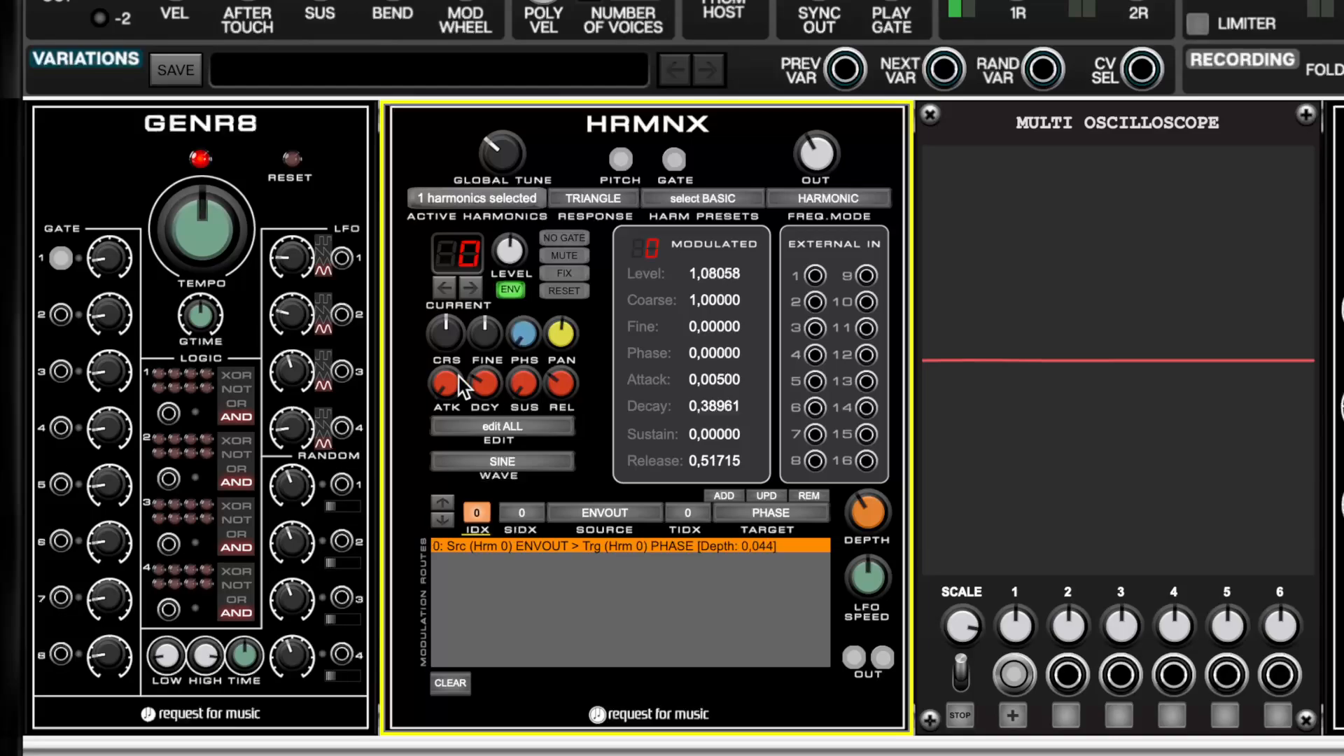
# - Try an envelope with attack about 0,114, decay 0,318, sustain 0,104 and release 3,66 on harmonic 0
pyautogui.moveTo(459, 376); pyautogui.dragTo(460, 306)
pyautogui.moveTo(481, 388); pyautogui.dragTo(499, 476)
pyautogui.moveTo(521, 394); pyautogui.dragTo(548, 322)
pyautogui.moveTo(560, 382); pyautogui.dragTo(583, 300)
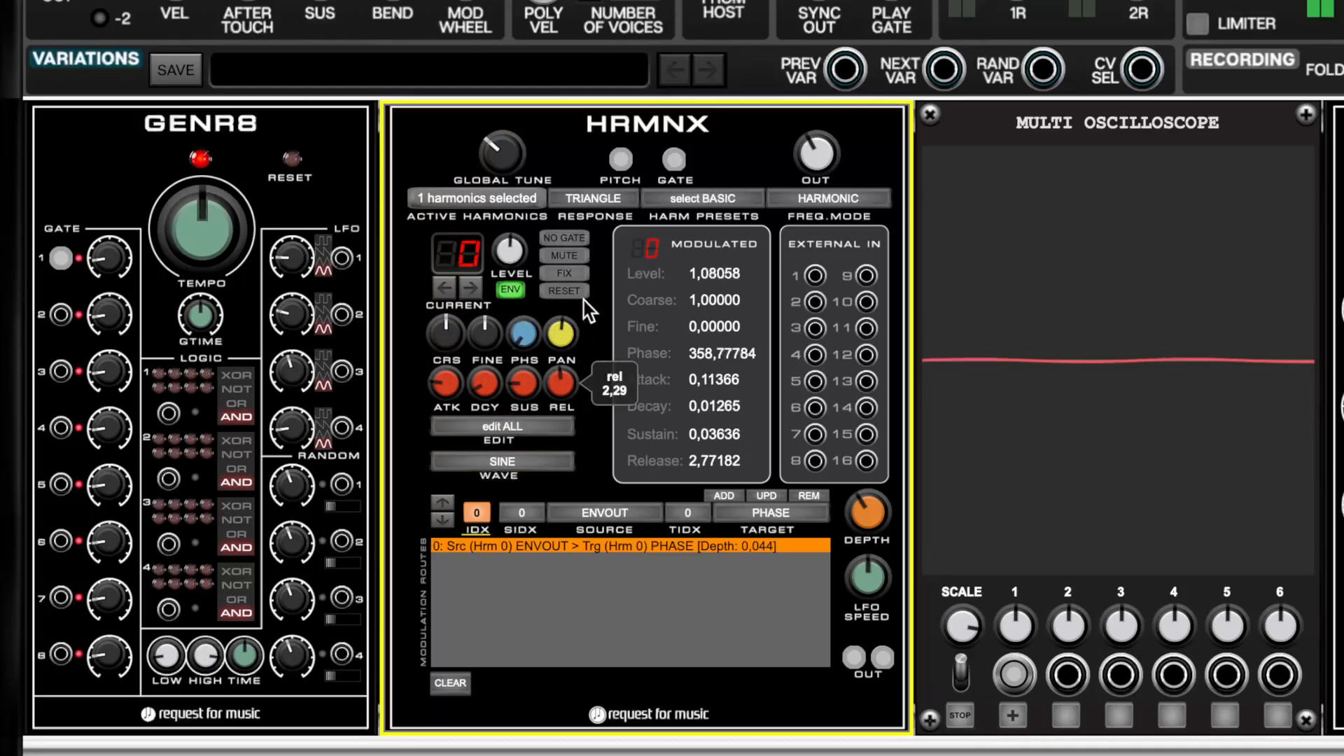
pyautogui.moveTo(483, 383); pyautogui.dragTo(541, 317)
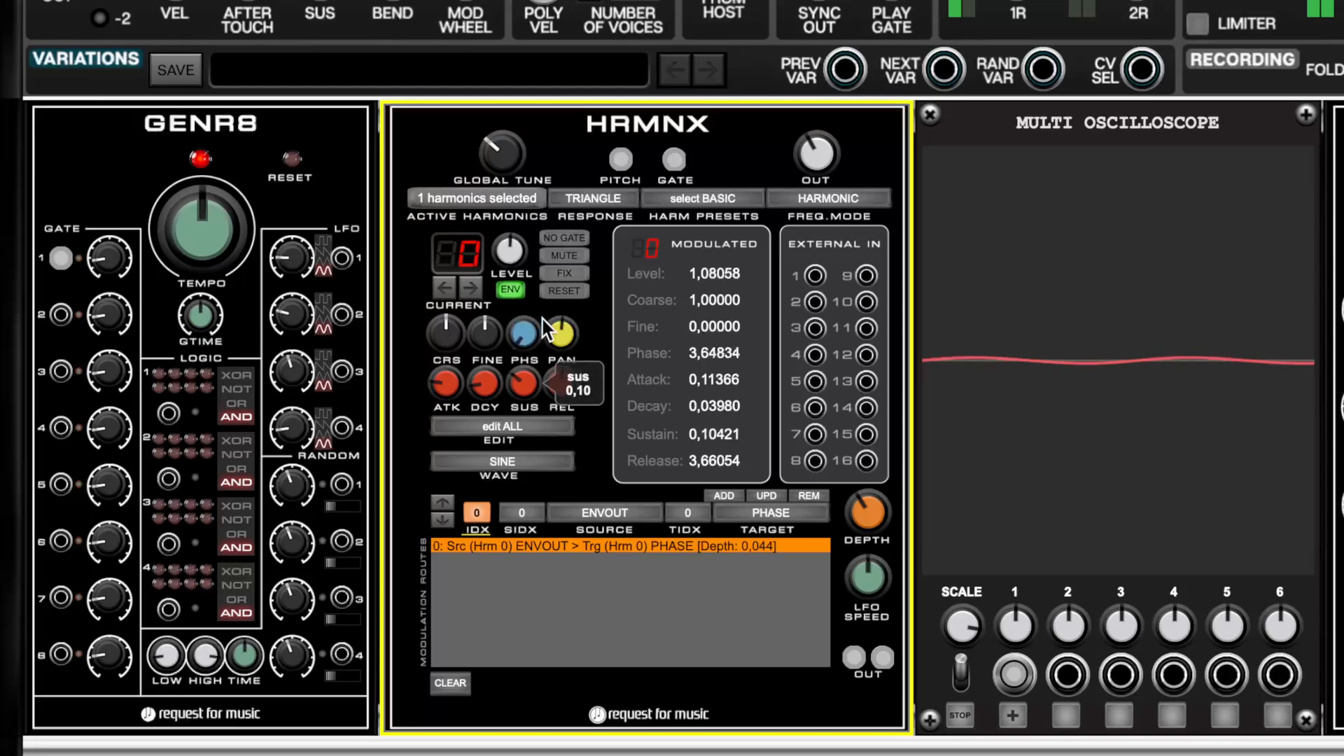
pyautogui.moveTo(486, 383); pyautogui.dragTo(502, 332)
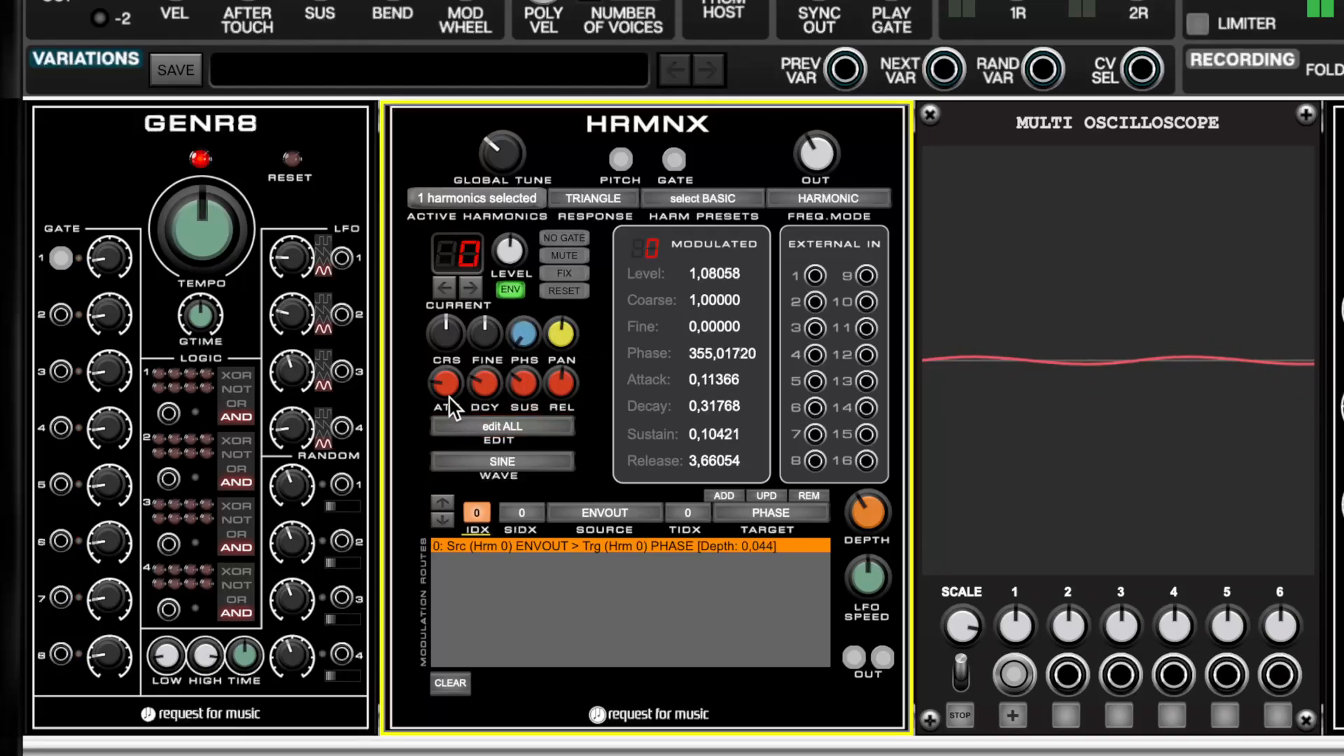
# - Set harmonic 0's envelope to attack 0,005, decay about 0,397, sustain 0 and release about 1,27
pyautogui.moveTo(448, 389); pyautogui.dragTo(502, 594)
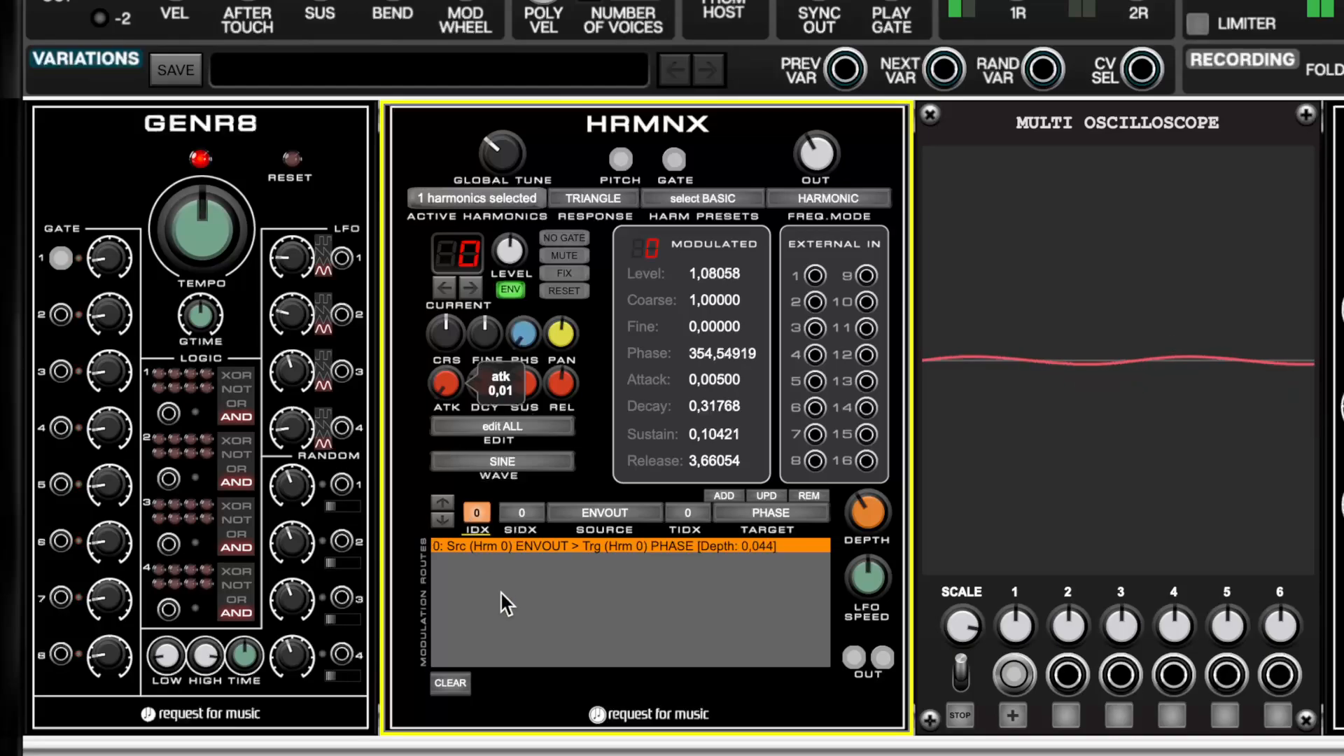
pyautogui.moveTo(485, 383); pyautogui.dragTo(483, 329)
pyautogui.moveTo(522, 383); pyautogui.dragTo(506, 456)
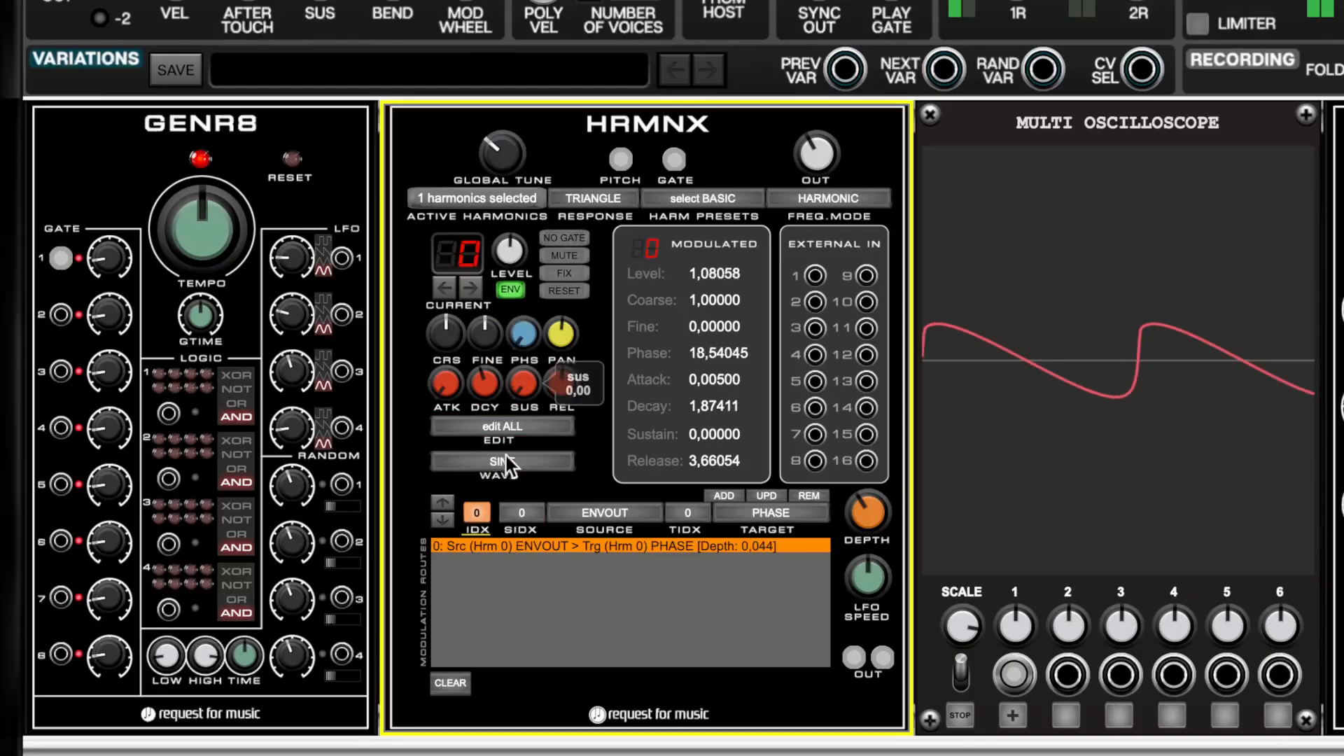
pyautogui.moveTo(481, 385); pyautogui.dragTo(500, 452)
pyautogui.moveTo(557, 392); pyautogui.dragTo(557, 445)
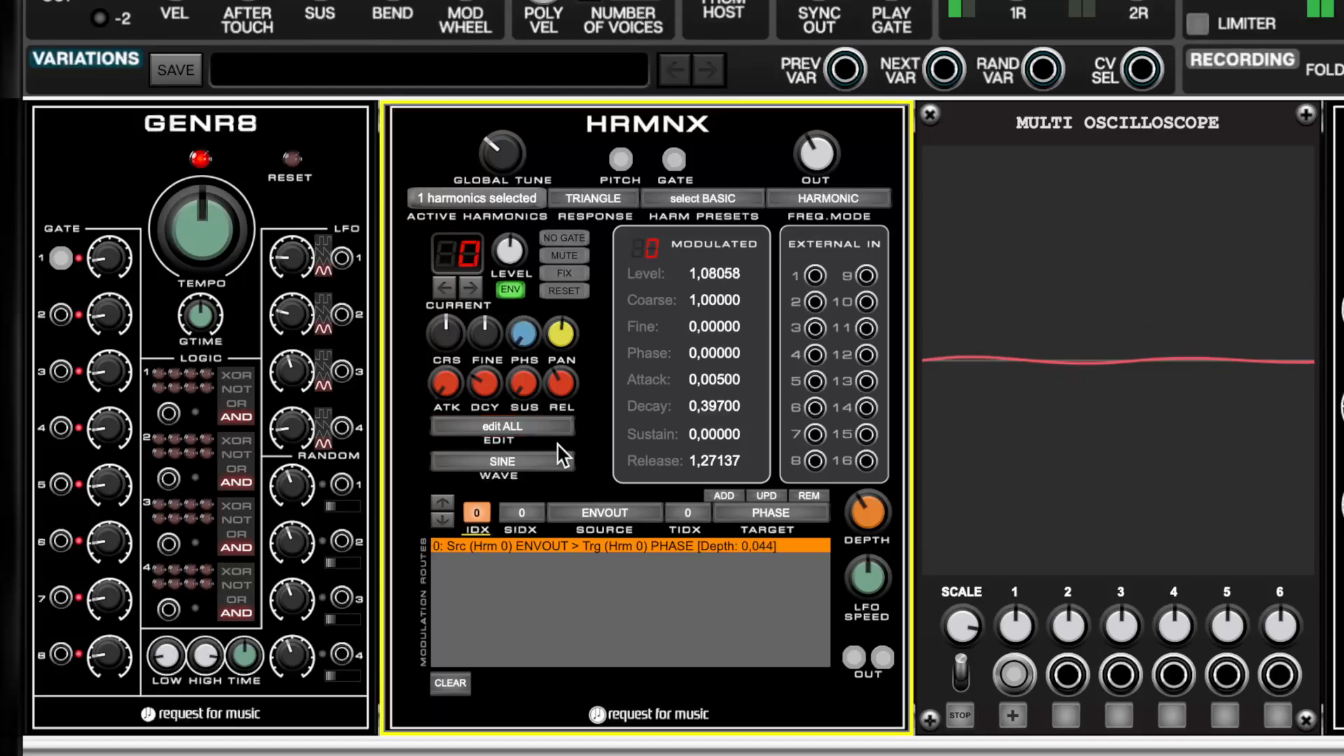
# - Activate harmonic 4 alongside harmonic 0 and set the modulation route's depth to 0
pyautogui.click(505, 194)
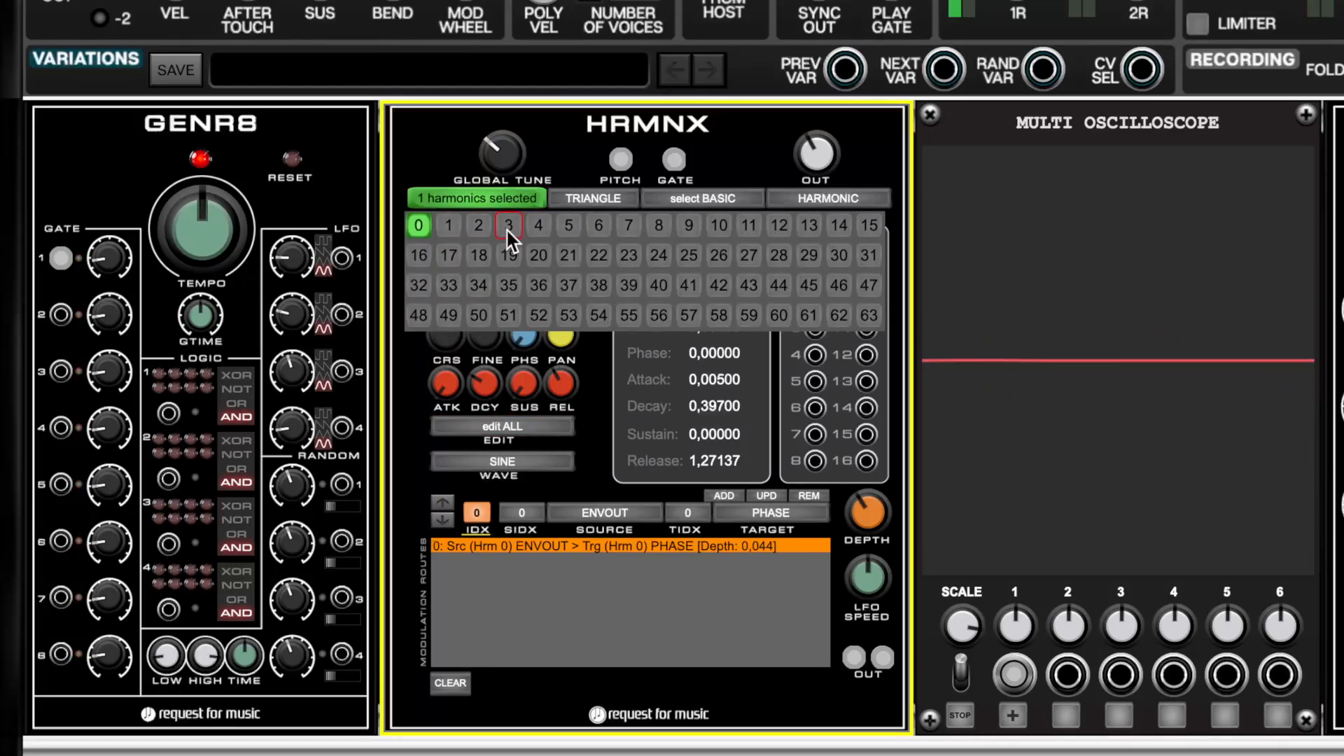
pyautogui.click(535, 227)
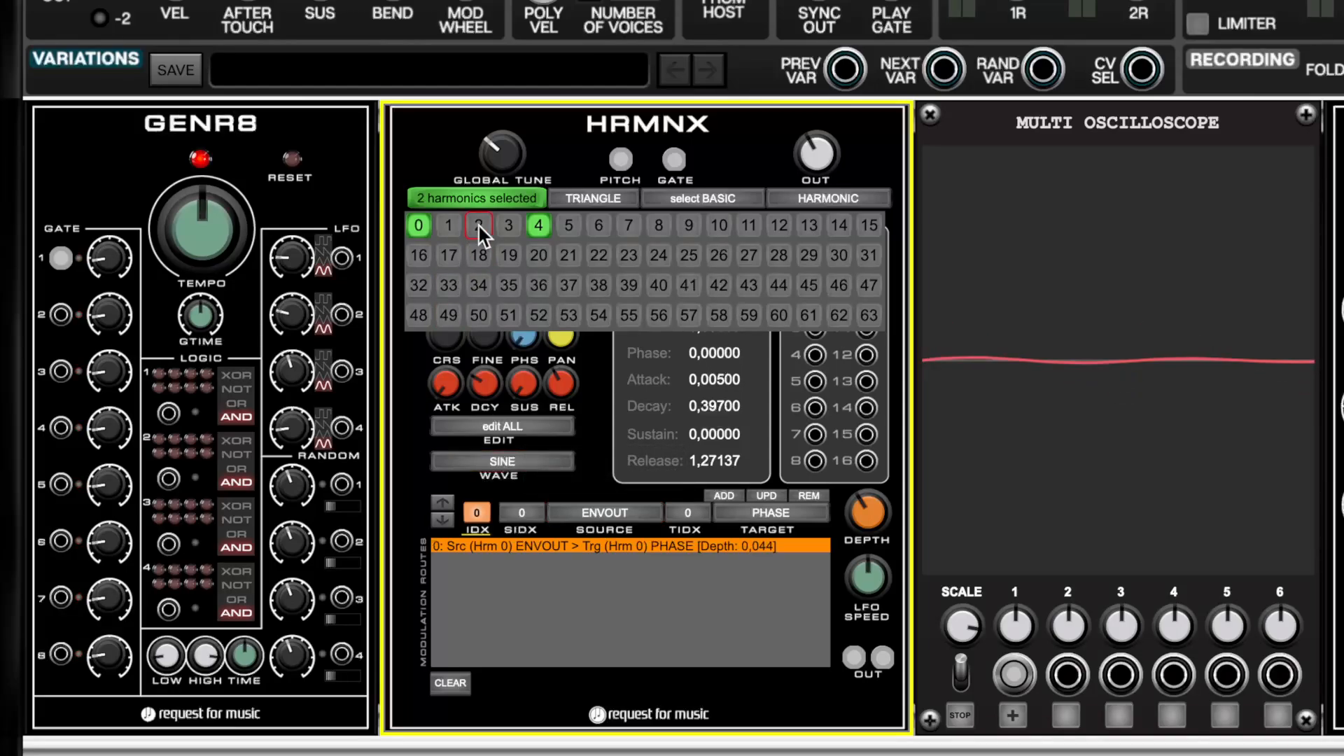
pyautogui.click(482, 199)
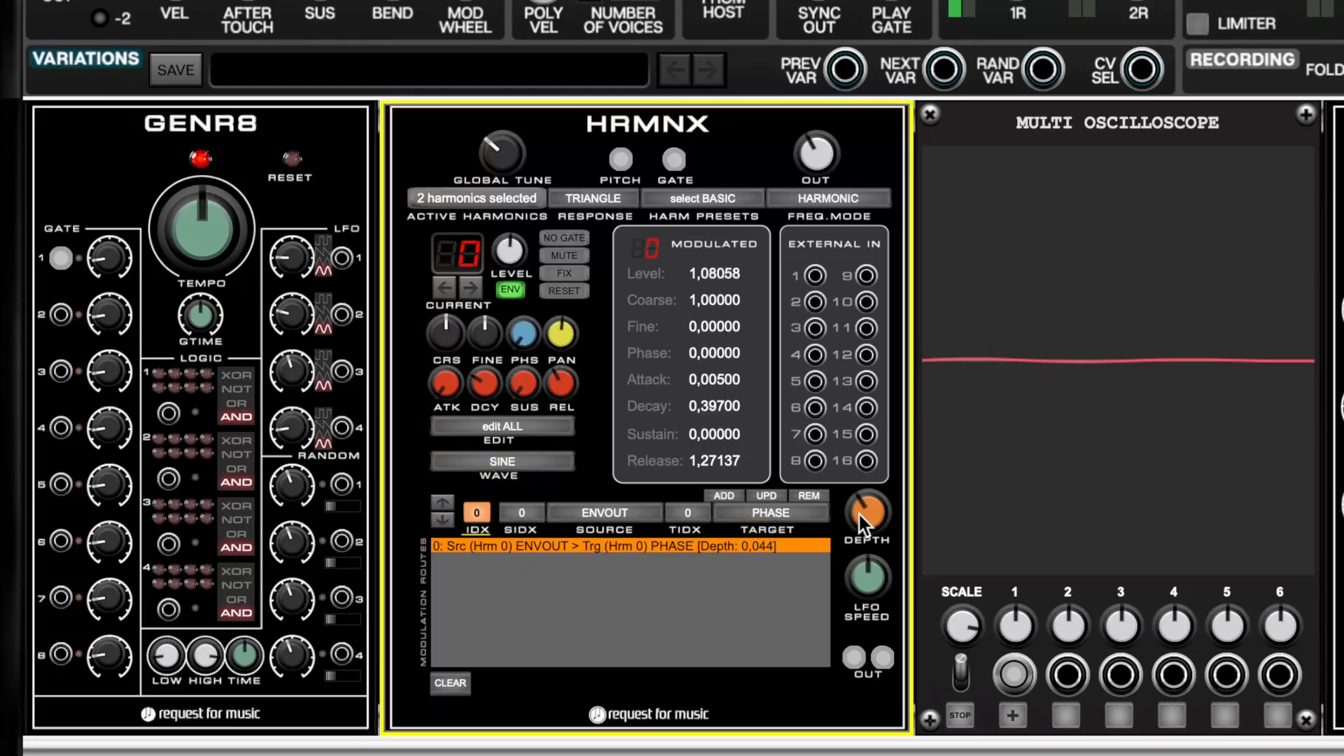
pyautogui.moveTo(862, 511); pyautogui.dragTo(880, 657)
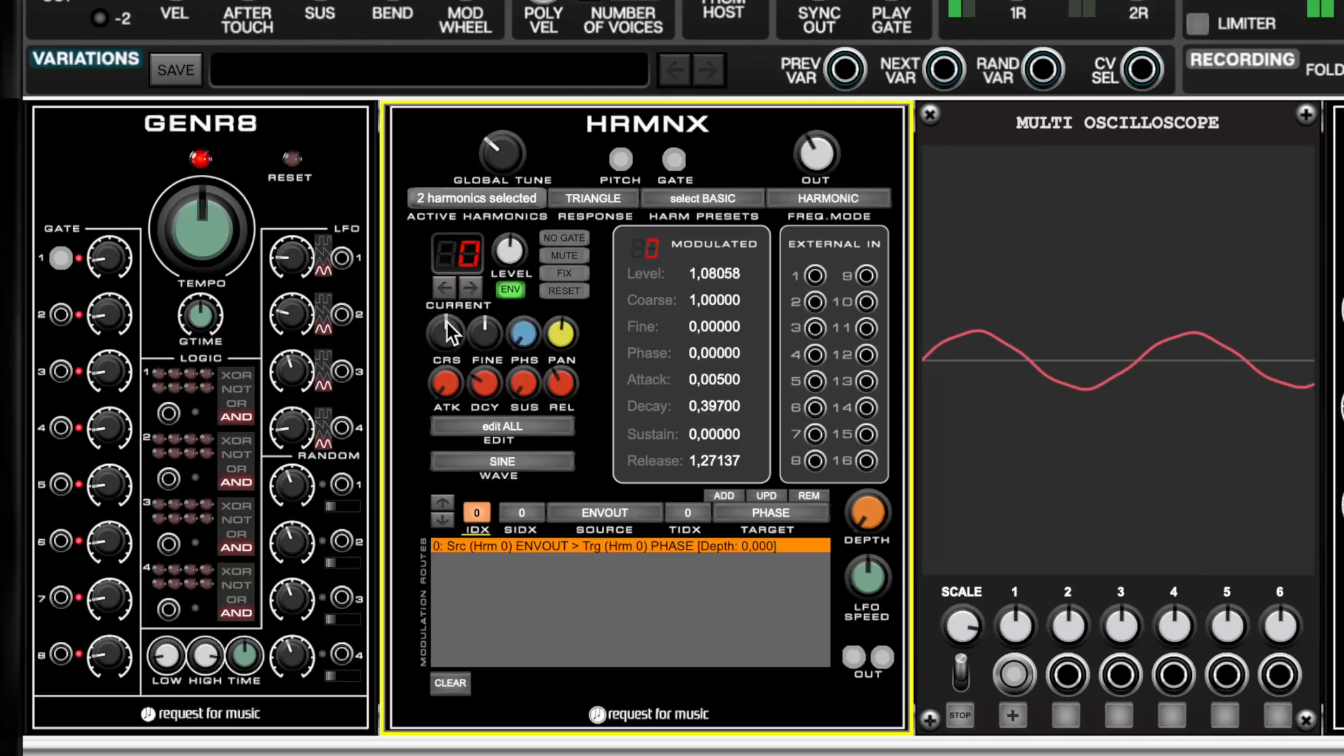
# - Select harmonic 4 and add a modulation route from its ENVOUT to harmonic 0's PHASE with depth about 0,438
pyautogui.click(466, 290)
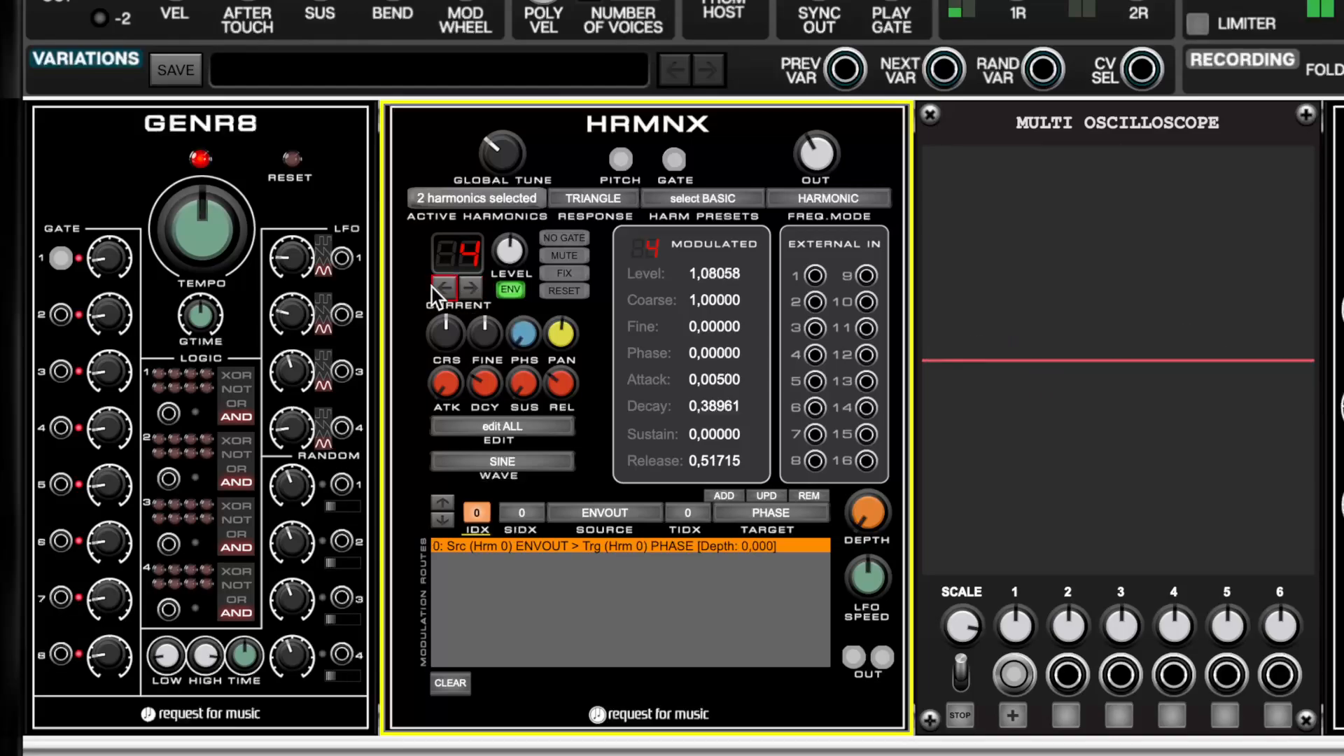
pyautogui.click(440, 288)
pyautogui.click(464, 290)
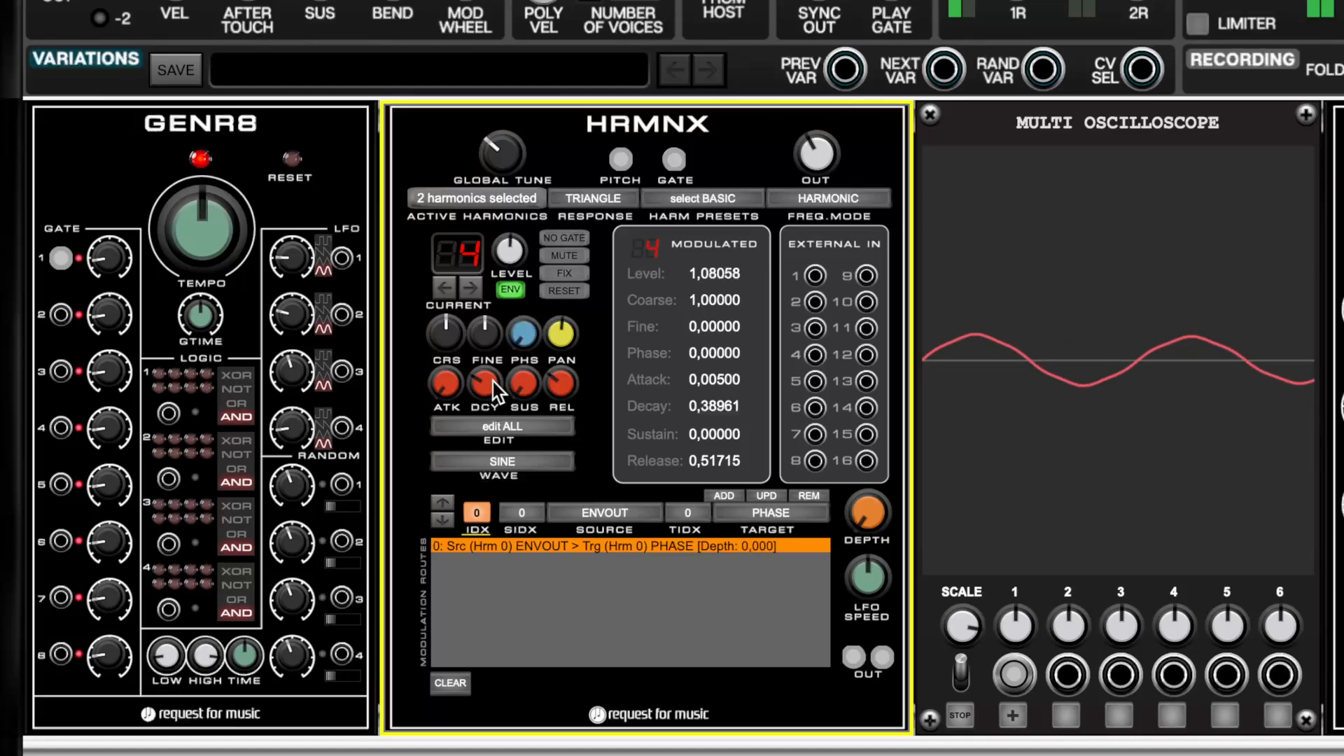
pyautogui.moveTo(495, 380)
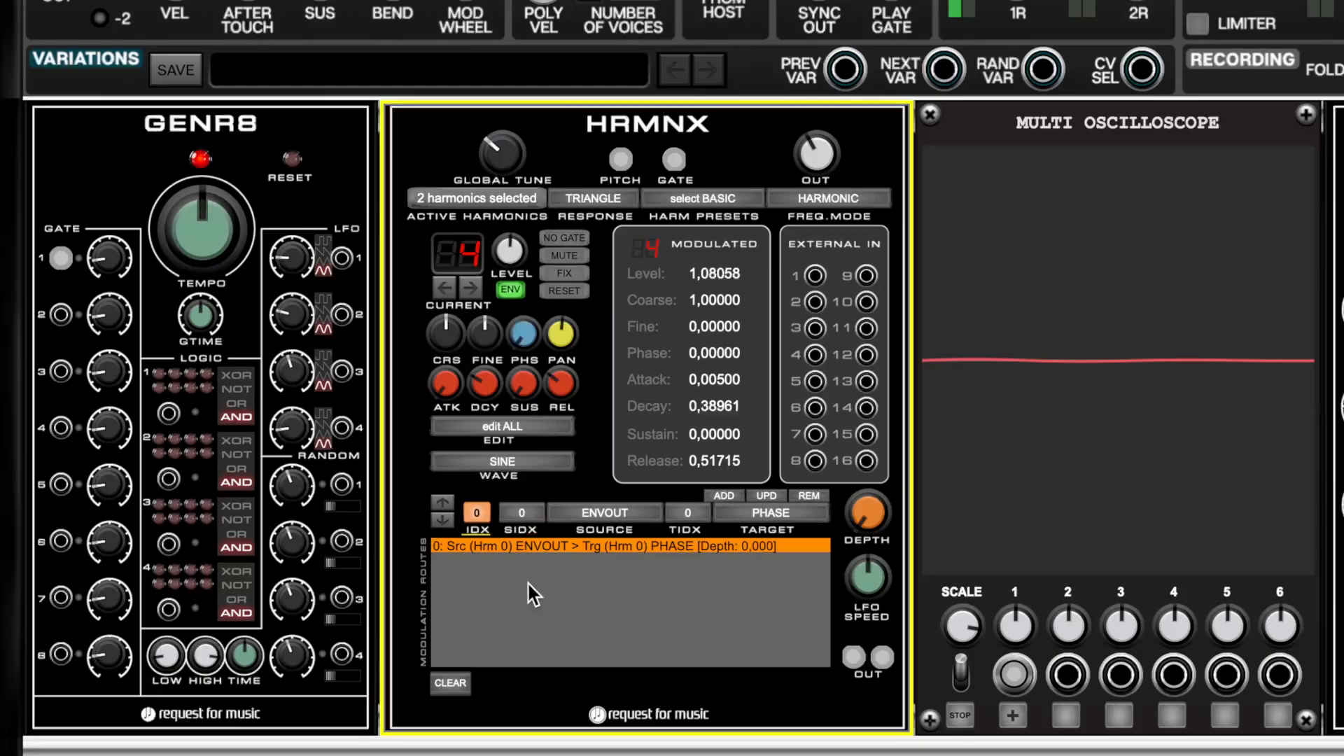
pyautogui.click(536, 511)
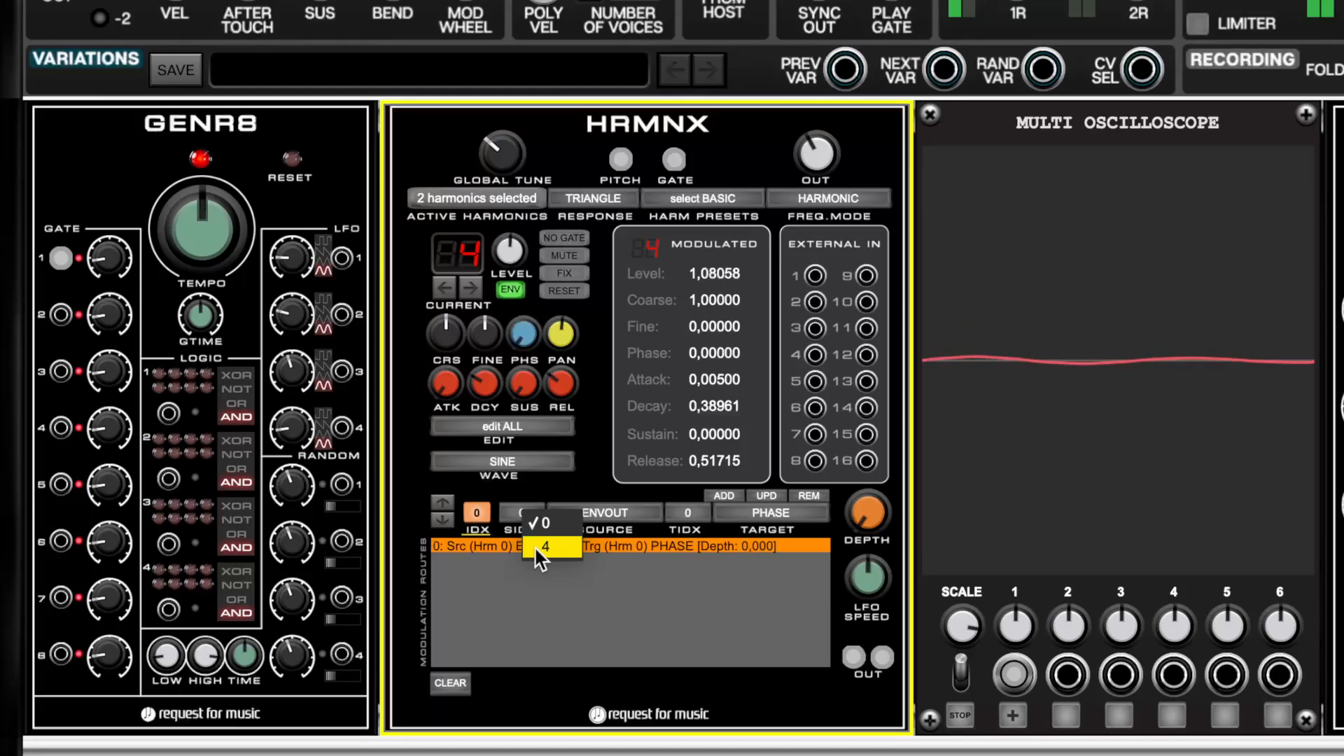
pyautogui.click(534, 546)
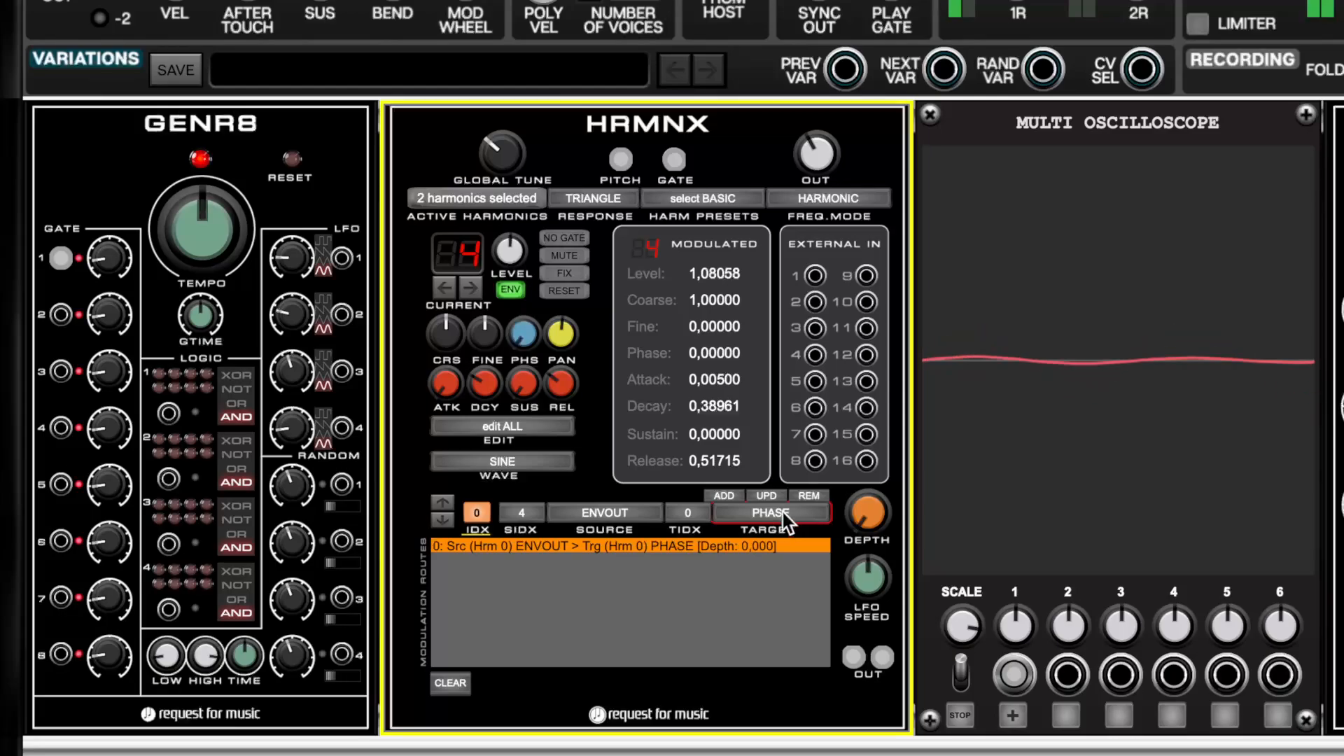
pyautogui.click(726, 494)
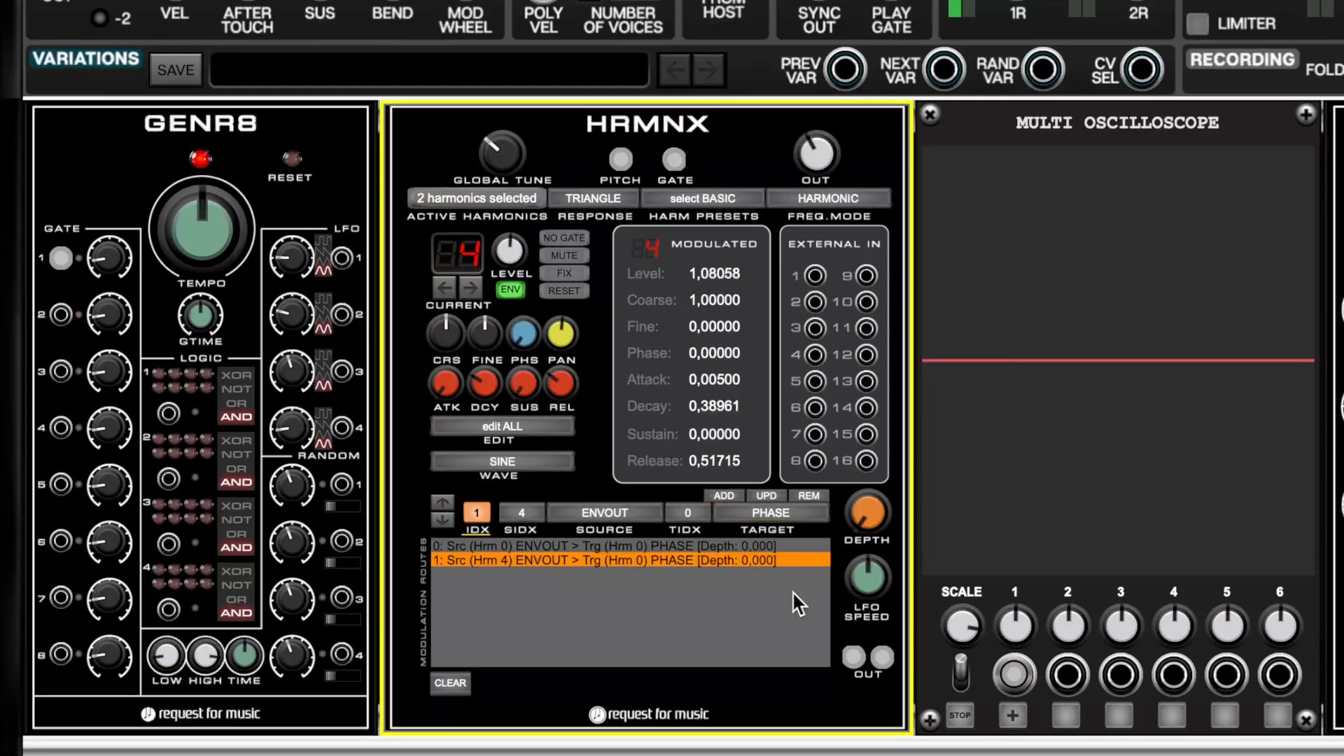
pyautogui.moveTo(865, 512); pyautogui.dragTo(926, 212)
pyautogui.moveTo(862, 509); pyautogui.dragTo(866, 459)
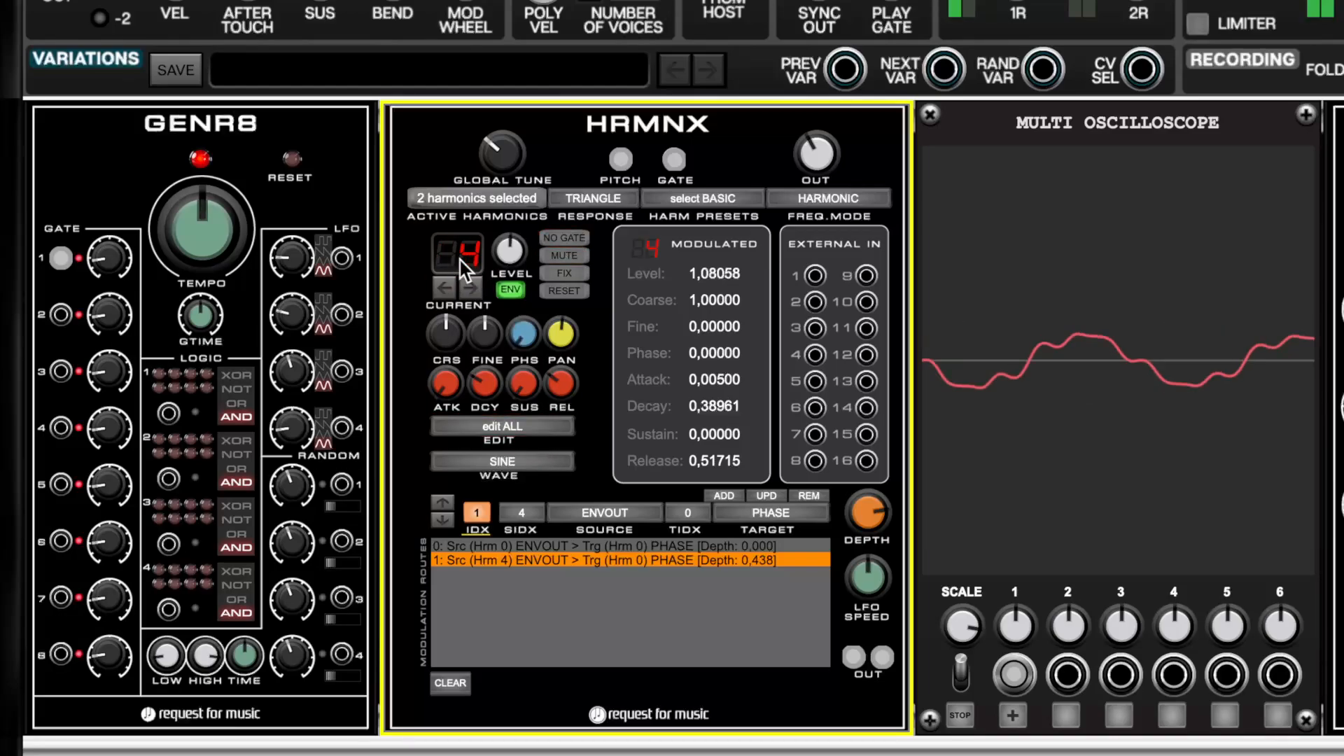
# - Try muting and unmuting harmonic 4 while the edit scope covers all harmonics
pyautogui.click(550, 259)
pyautogui.click(574, 254)
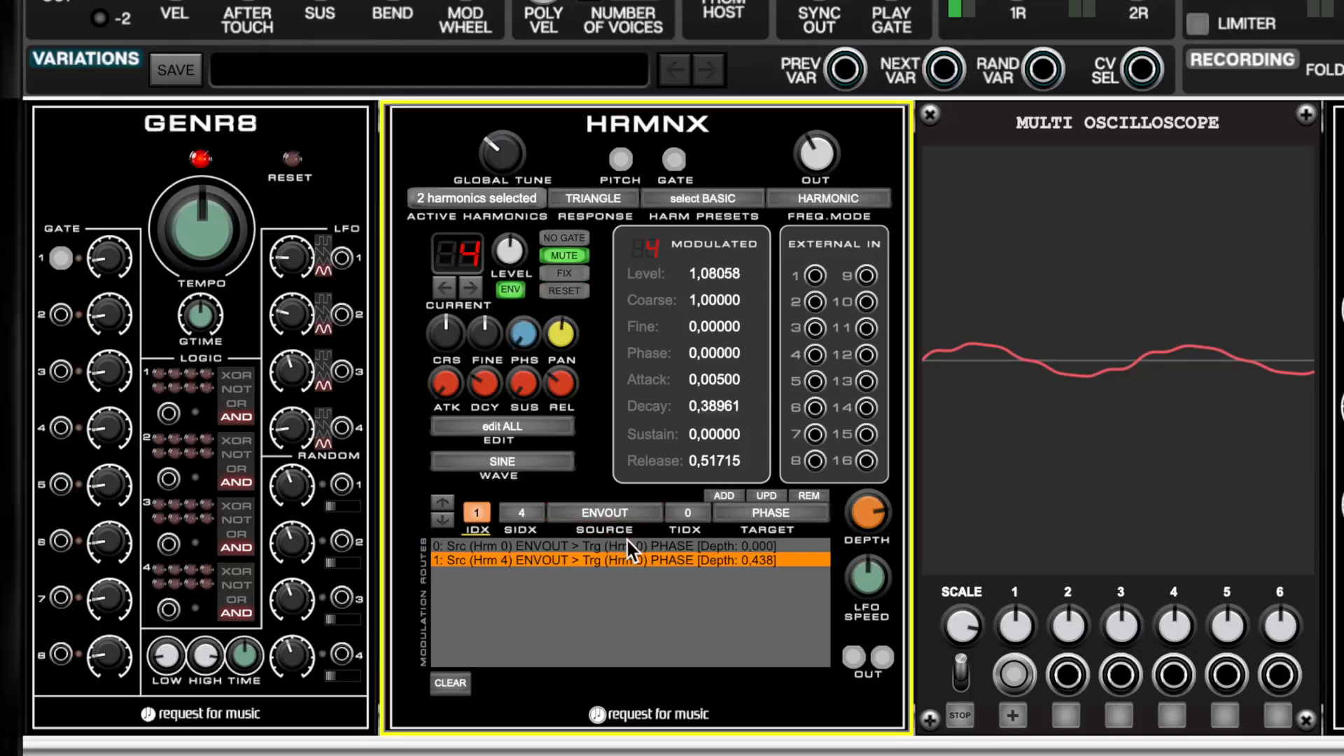
pyautogui.click(553, 257)
pyautogui.click(556, 254)
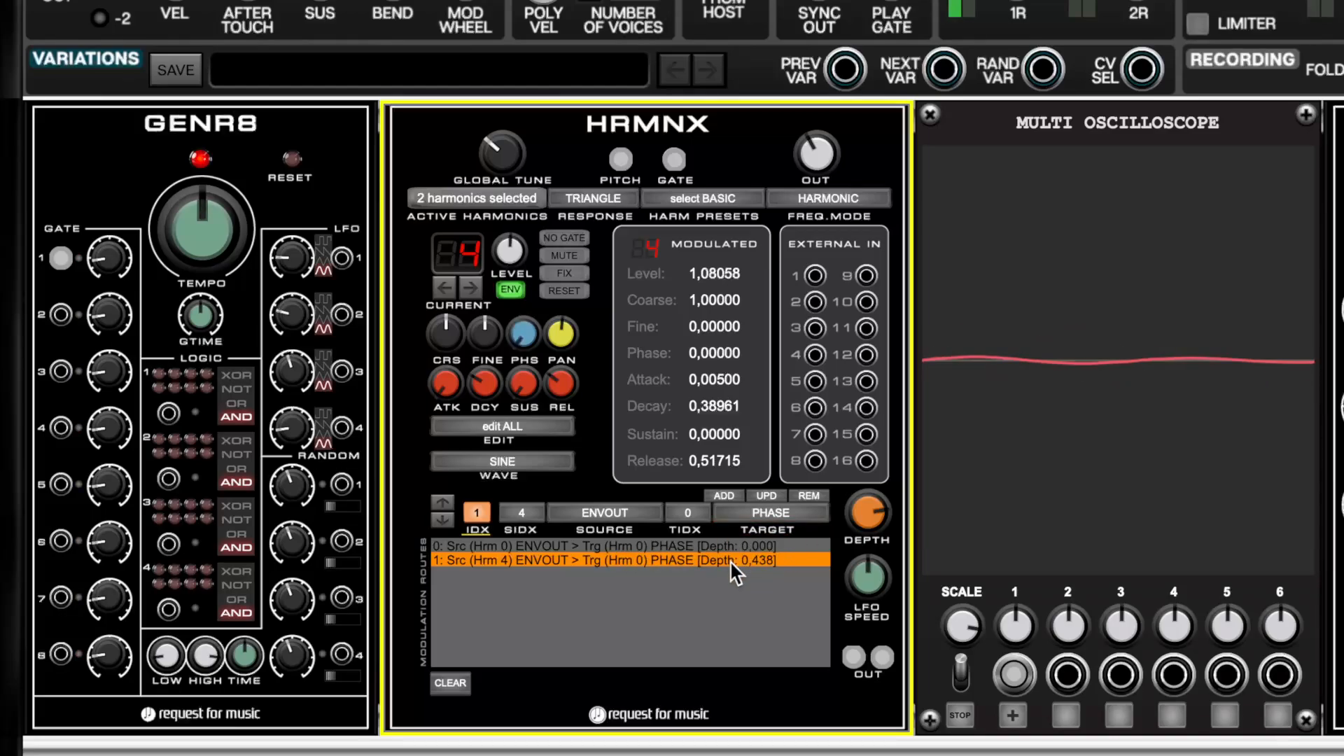
# - Restrict editing to the current harmonic and mute harmonic 4
pyautogui.click(523, 426)
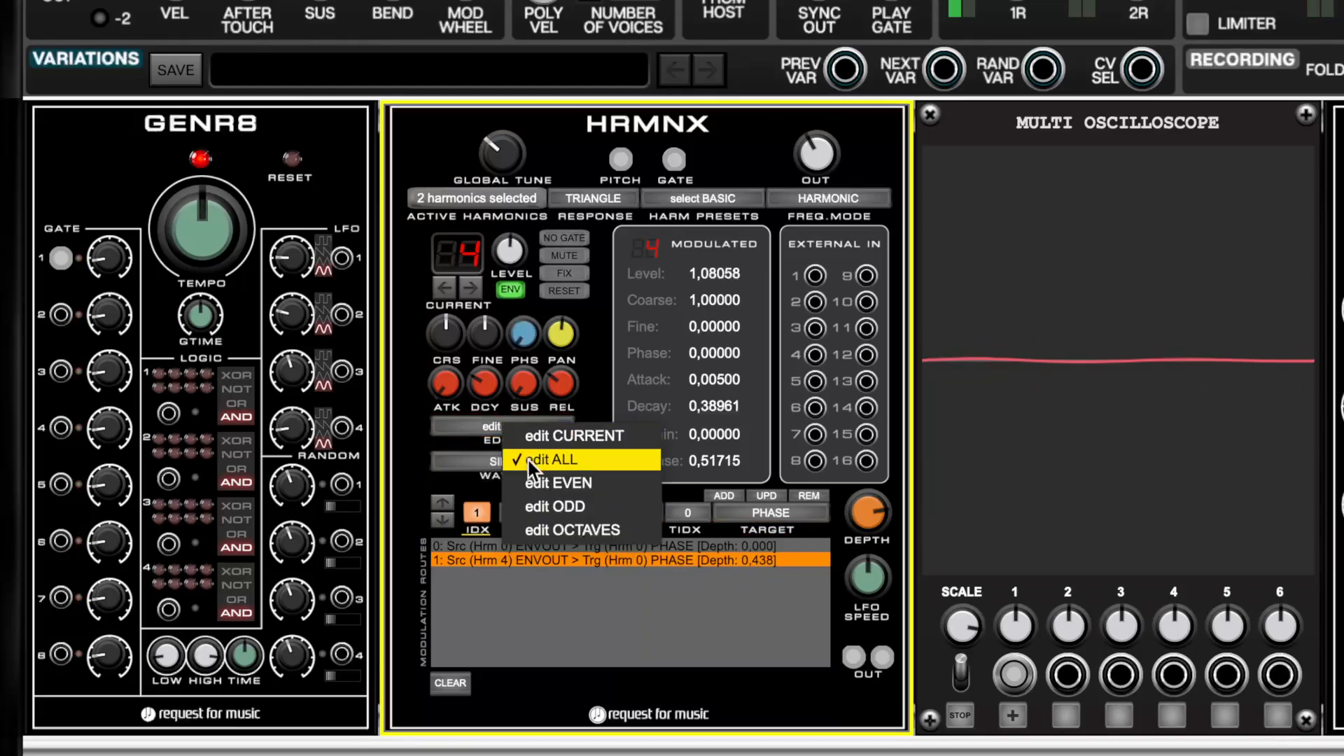
pyautogui.click(539, 445)
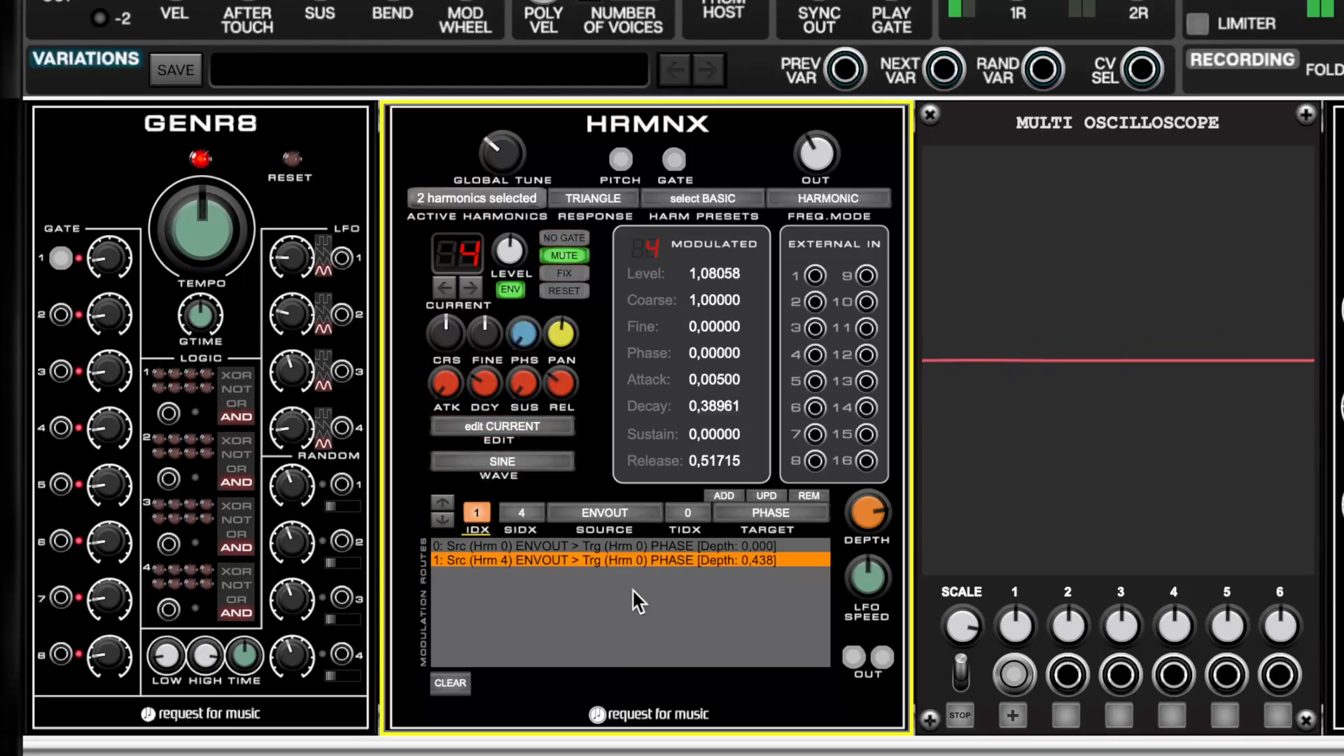
pyautogui.click(565, 258)
# - Set the harmonic 4 route's depth to about 0,601 and the harmonic 0 self-modulation route's depth to about 0,028
pyautogui.moveTo(862, 514); pyautogui.dragTo(863, 480)
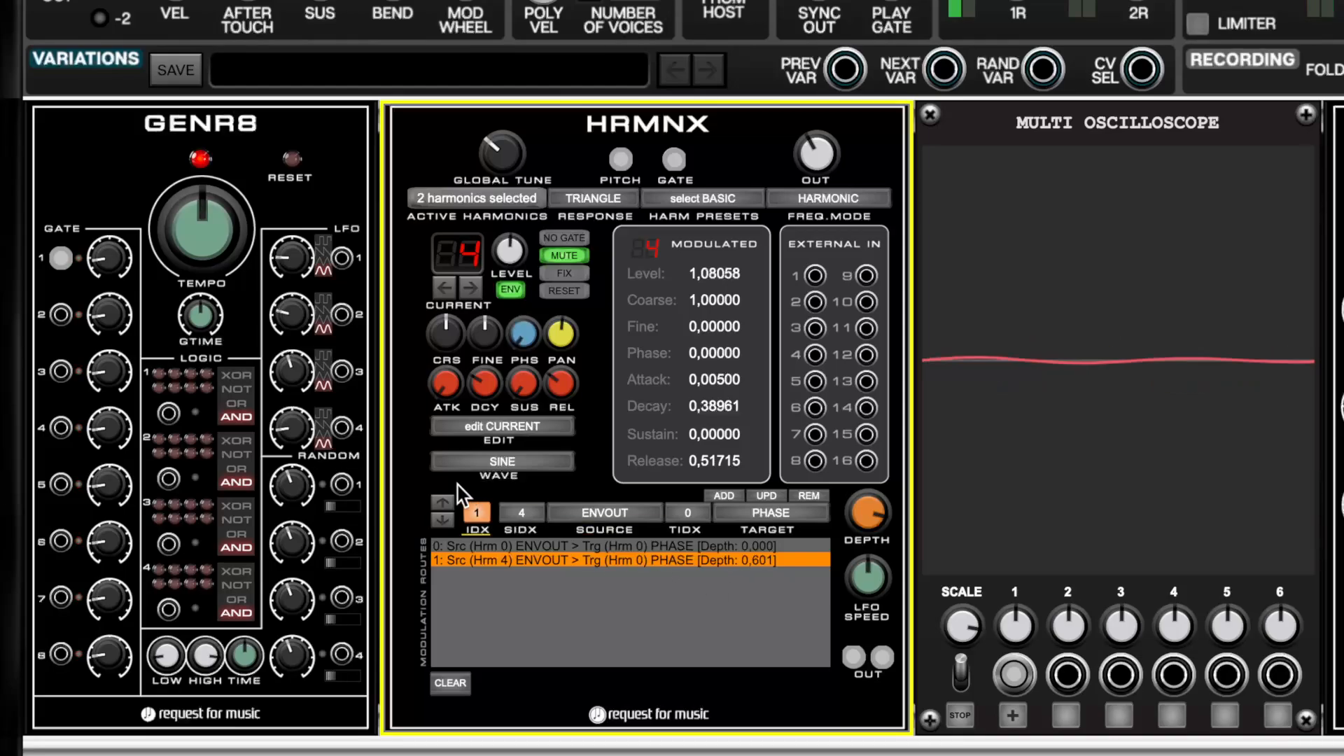
pyautogui.click(446, 503)
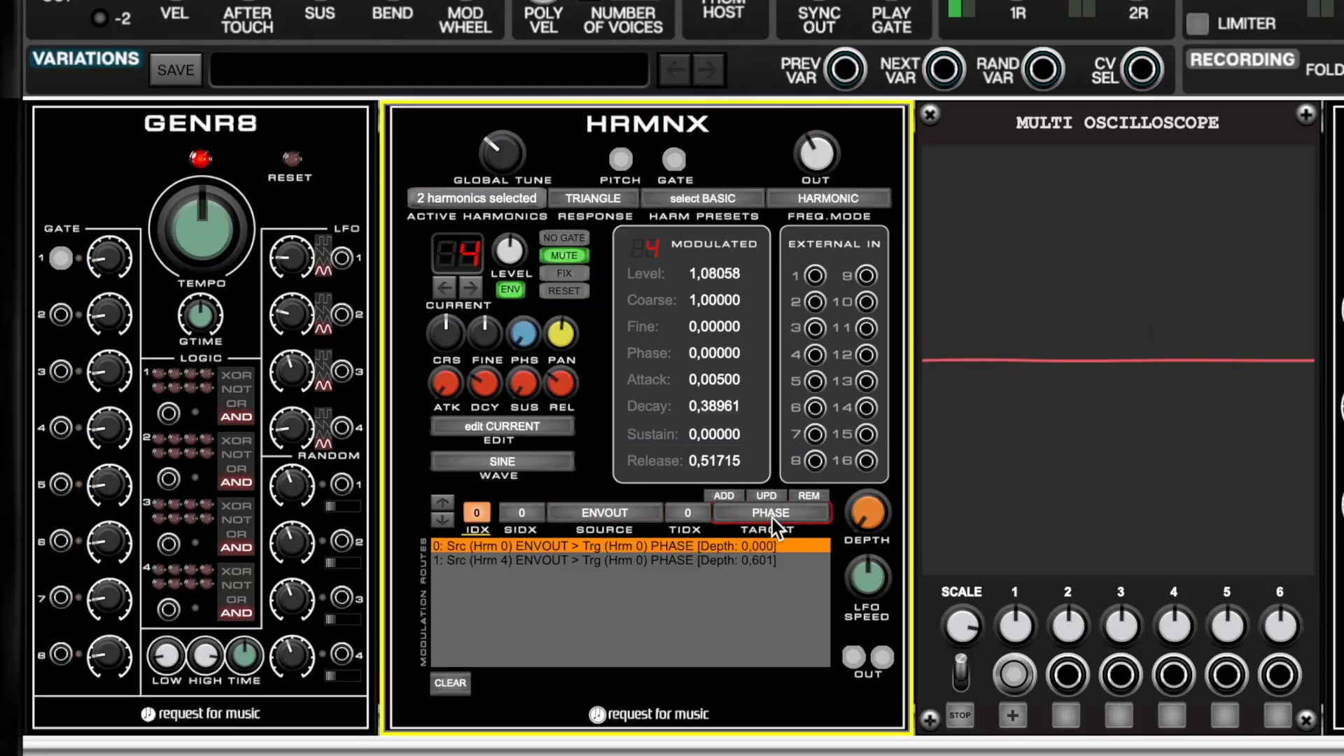
pyautogui.moveTo(872, 522); pyautogui.dragTo(860, 387)
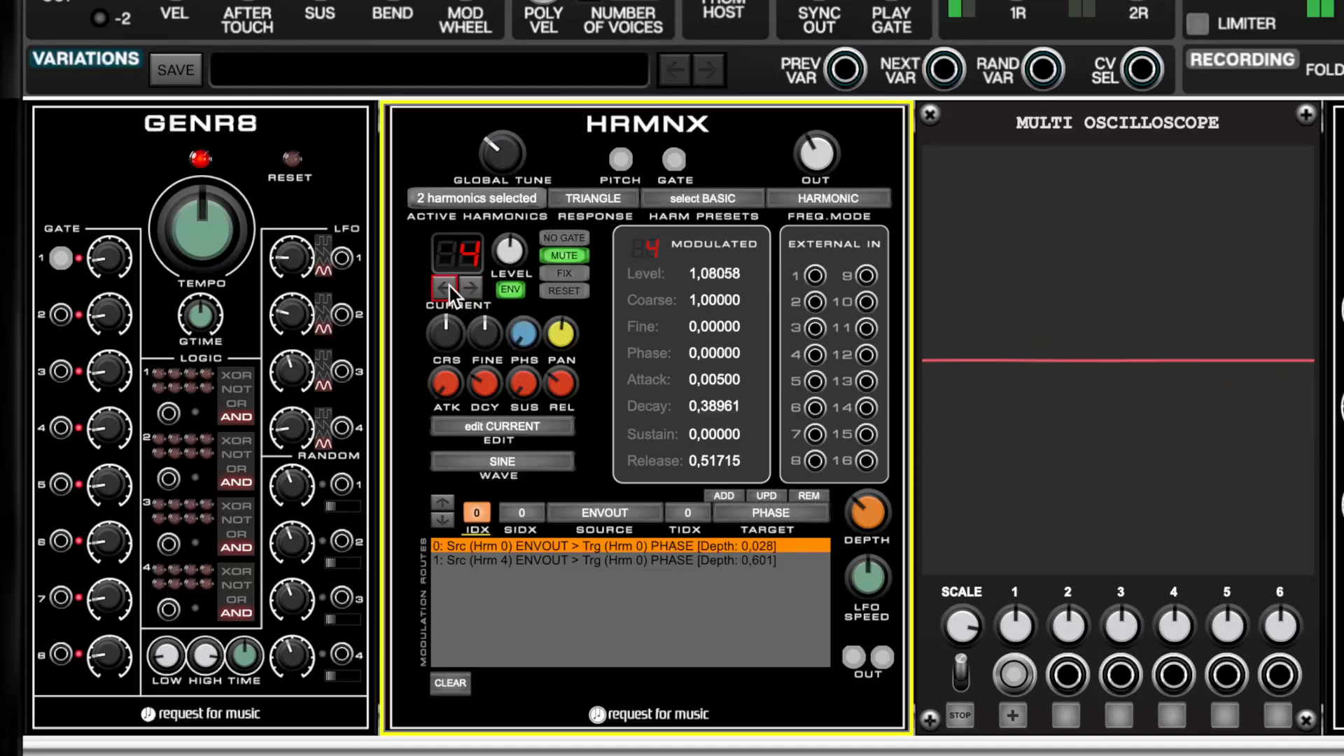
# - Shorten harmonic 4's envelope to decay about 0,062 and release about 0,336, and raise its route's depth to about 0,655
pyautogui.moveTo(476, 388); pyautogui.dragTo(480, 442)
pyautogui.moveTo(545, 382); pyautogui.dragTo(492, 387)
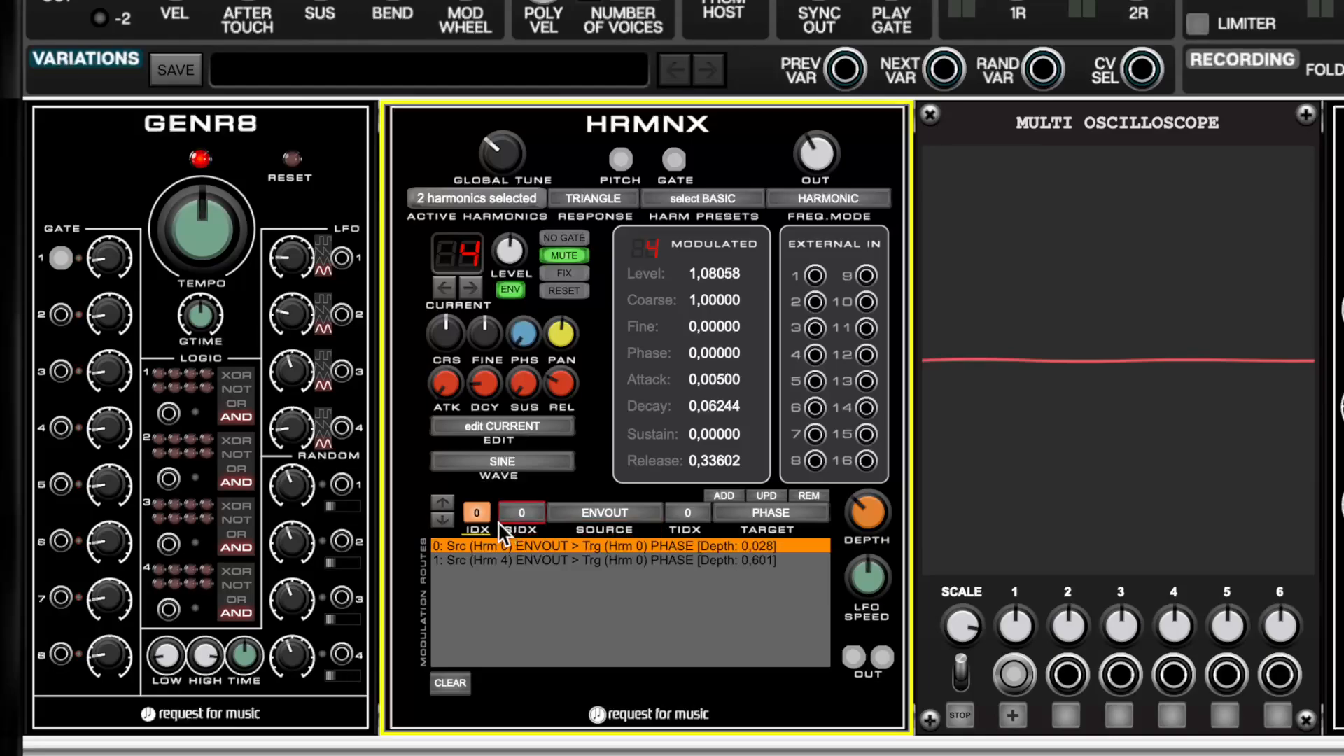
pyautogui.click(609, 560)
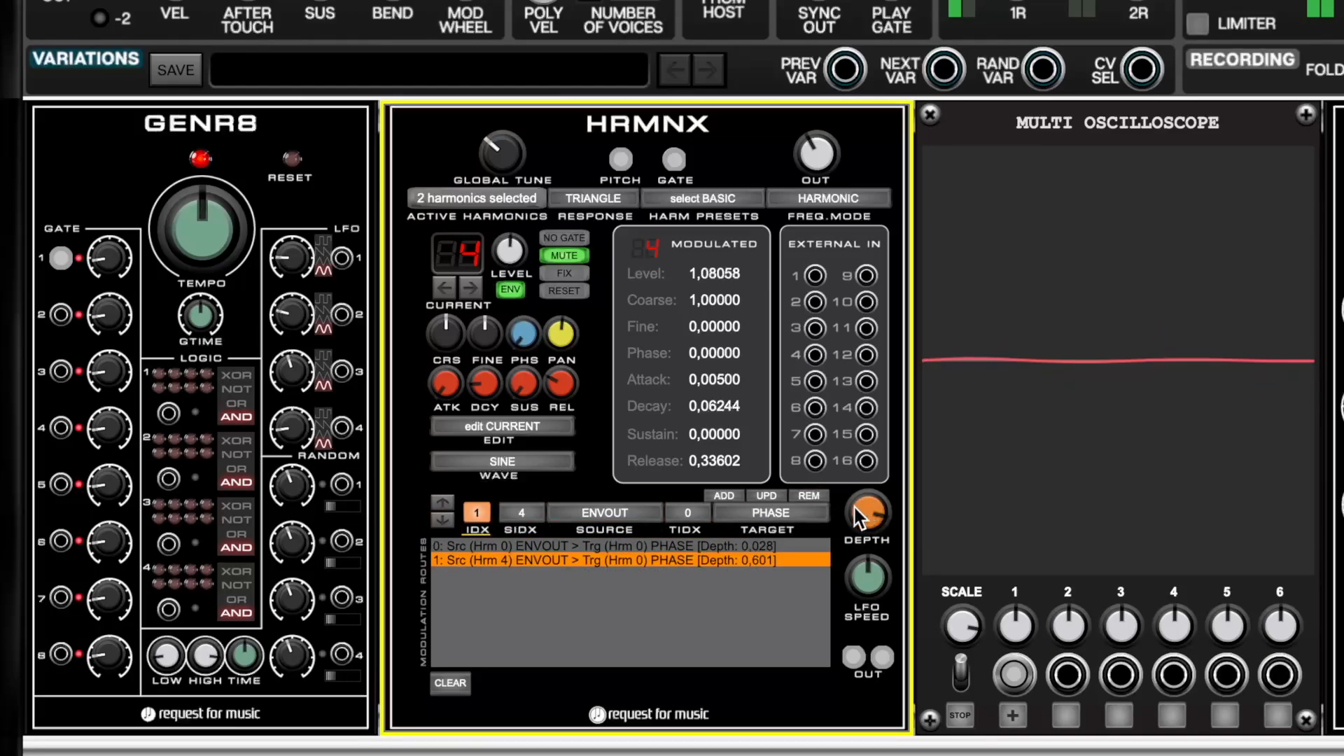
pyautogui.moveTo(855, 507); pyautogui.dragTo(854, 494)
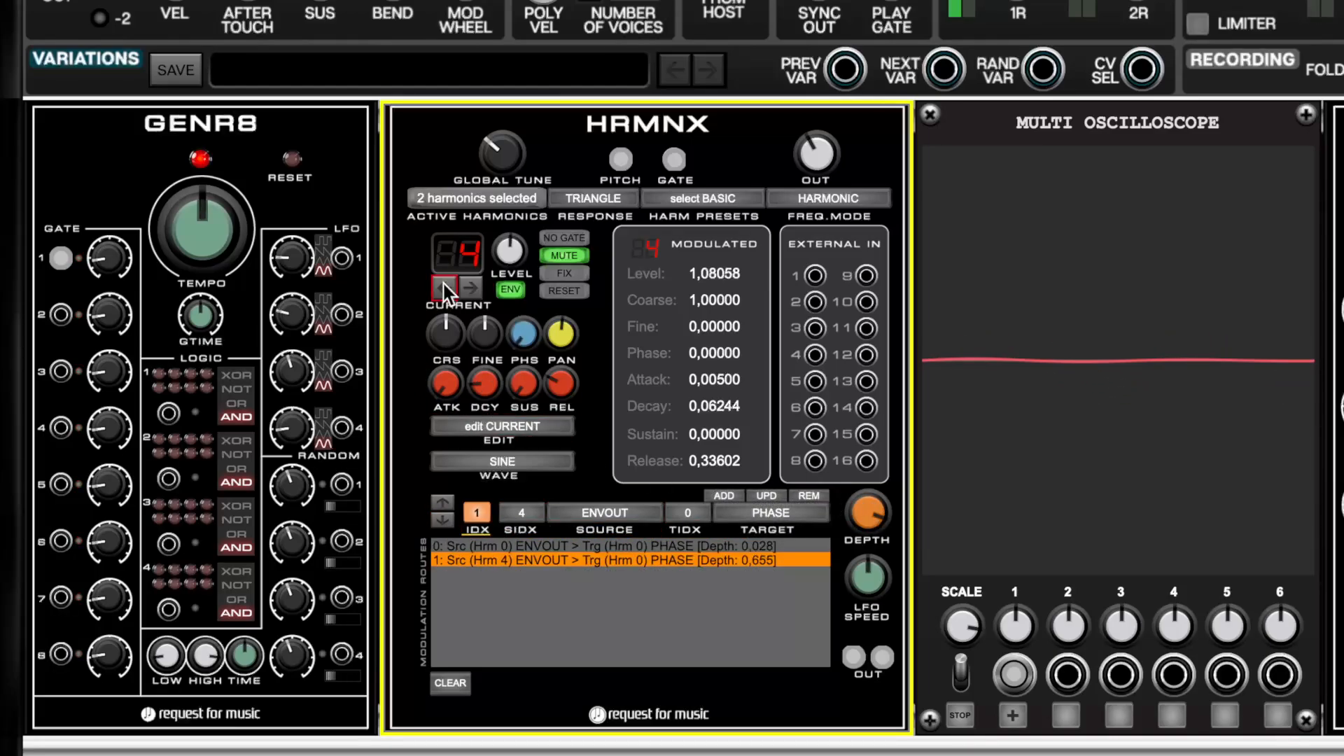
# - Lengthen harmonic 0's envelope decay and set its release to about 0,641
pyautogui.moveTo(476, 382); pyautogui.dragTo(501, 348)
pyautogui.moveTo(557, 383); pyautogui.dragTo(557, 378)
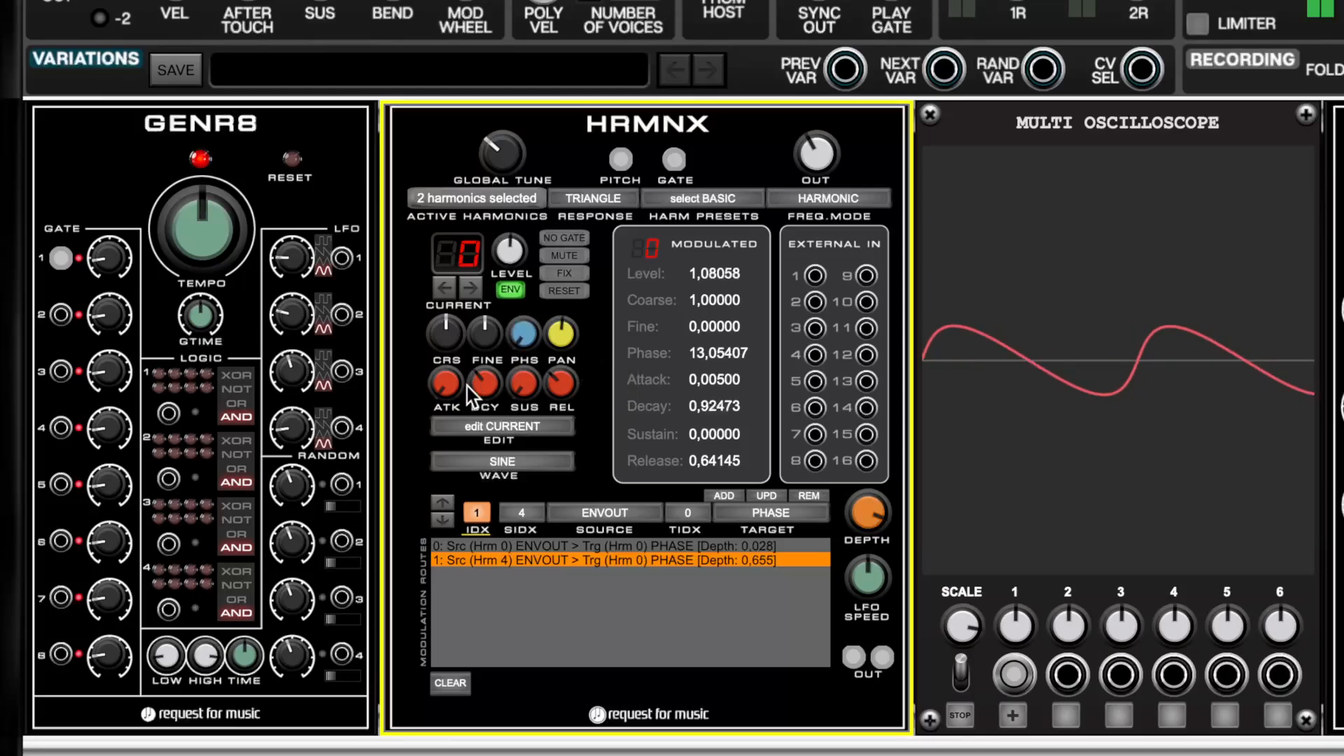
pyautogui.moveTo(473, 384); pyautogui.dragTo(473, 391)
# - Set harmonic 4's envelope to decay about 0,050 and release about 0,192, with its route's depth at about 0,782
pyautogui.click(470, 288)
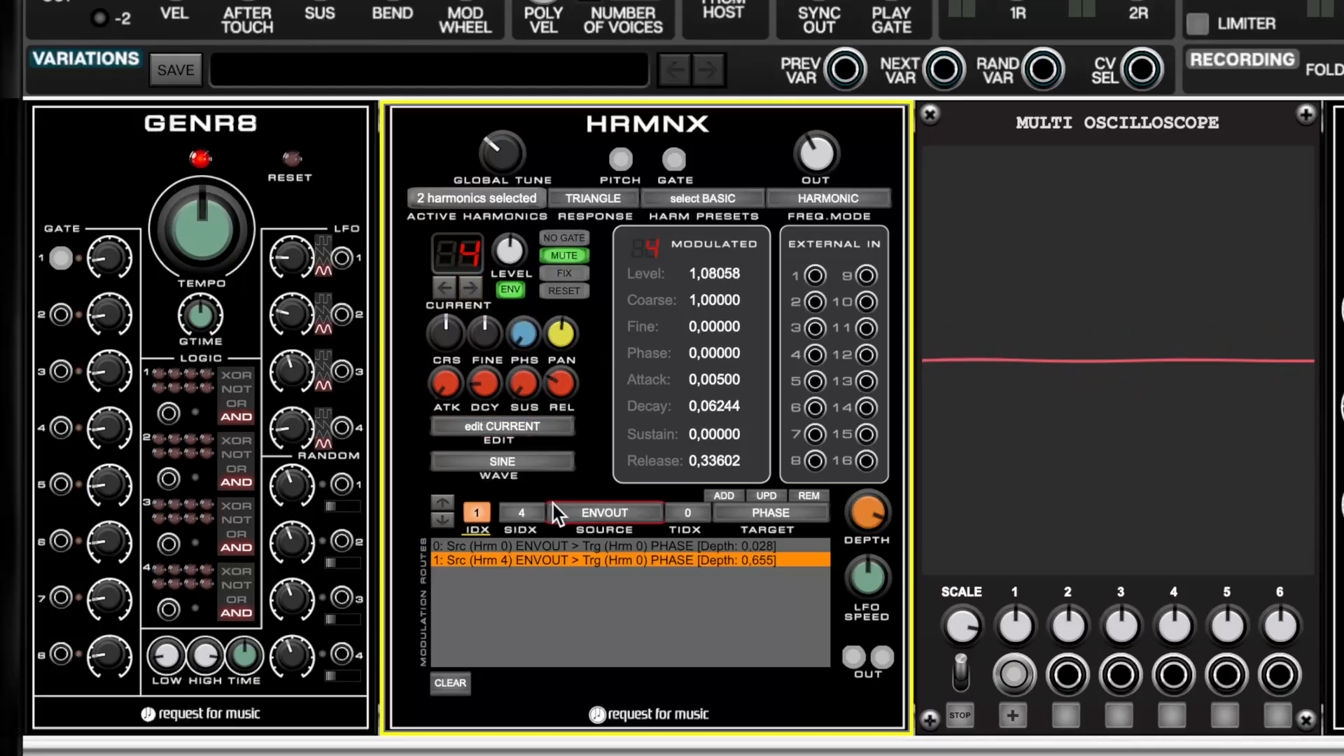
pyautogui.moveTo(560, 379); pyautogui.dragTo(560, 398)
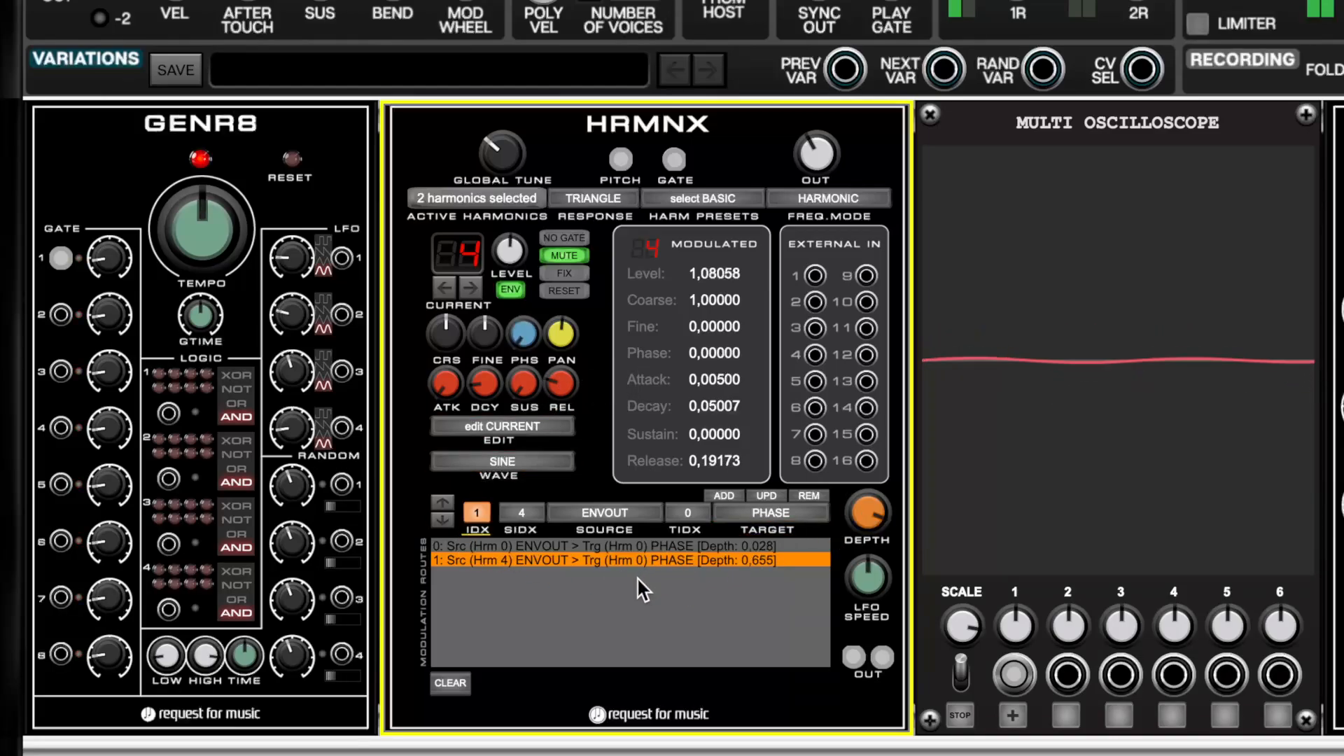
pyautogui.moveTo(859, 519); pyautogui.dragTo(862, 494)
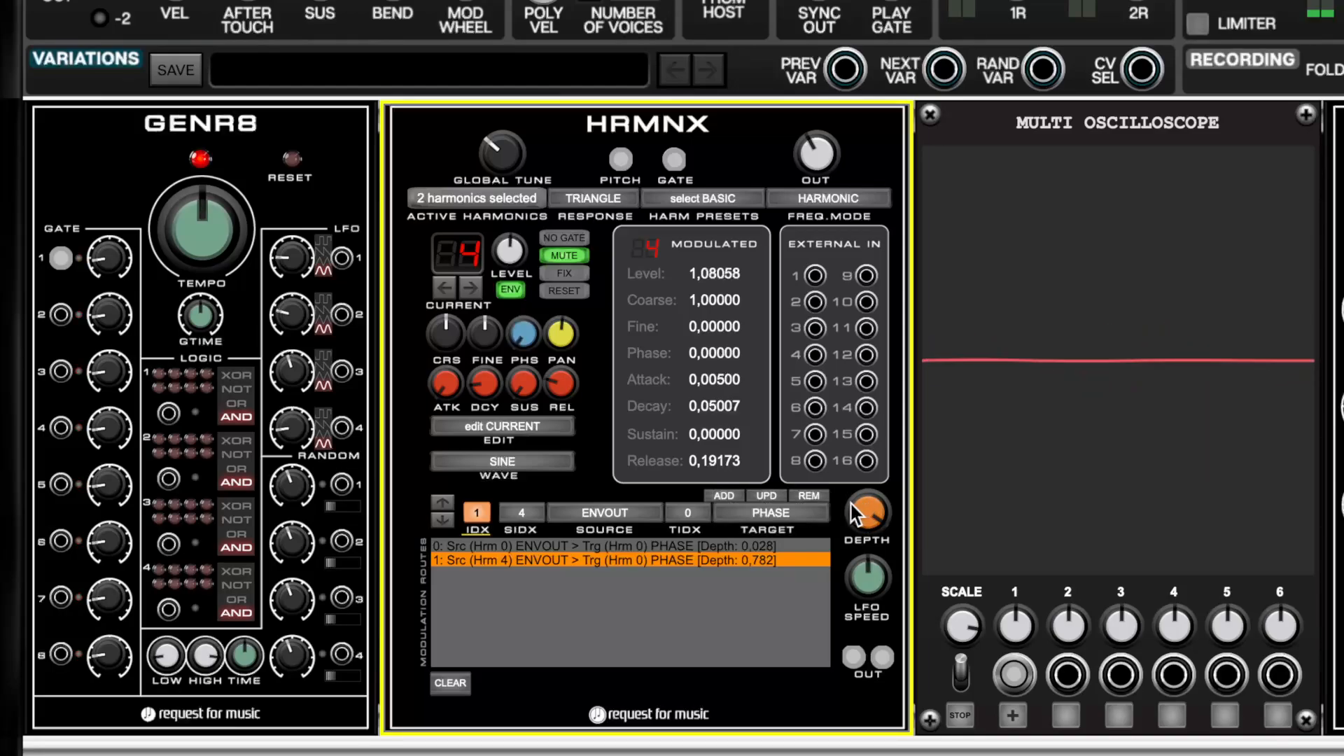
pyautogui.moveTo(851, 504)
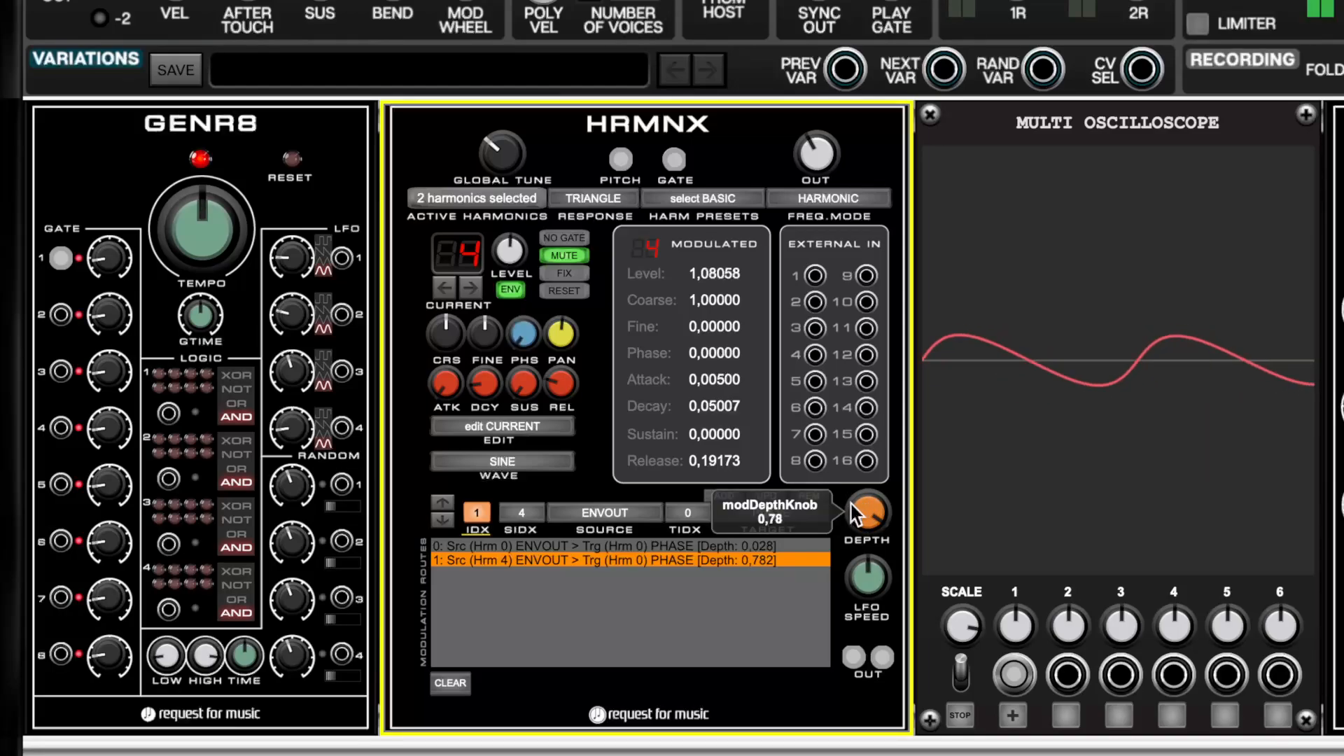
# - Activate harmonic 8 as a third harmonic and mute it
pyautogui.click(474, 193)
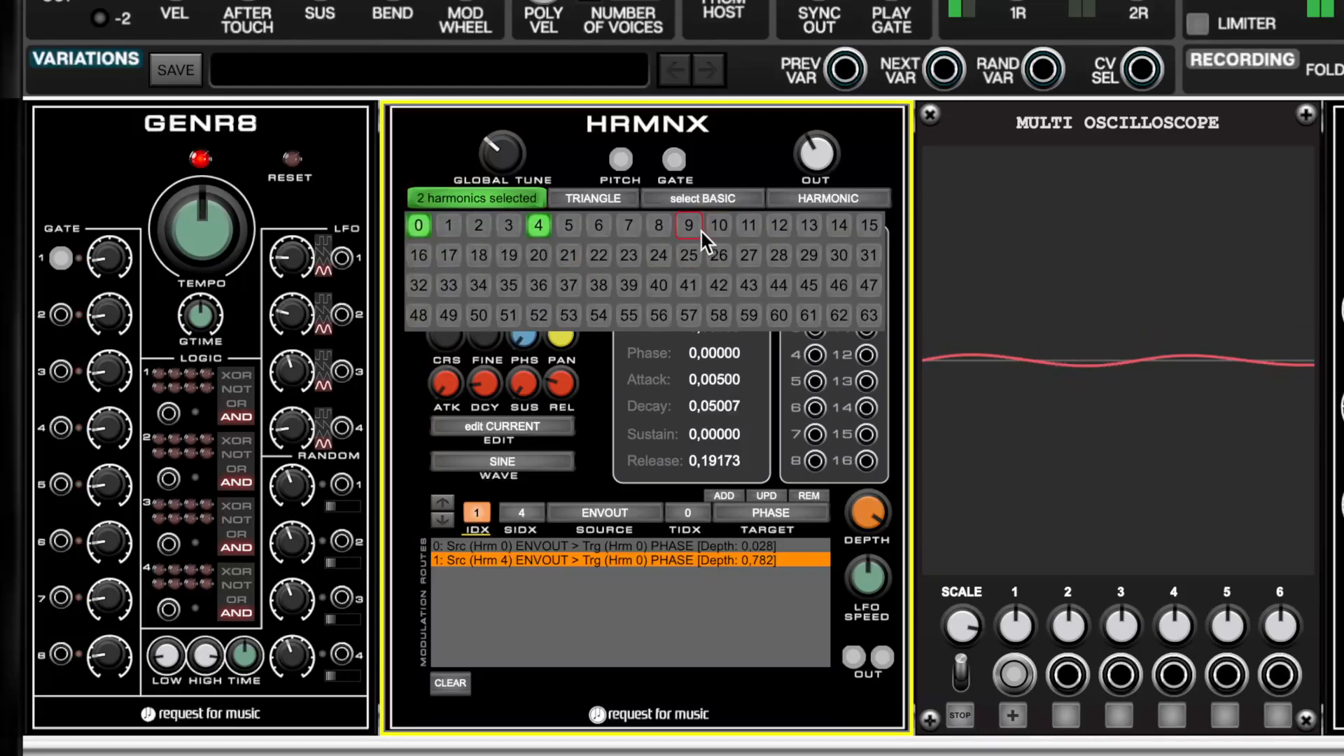
pyautogui.click(663, 230)
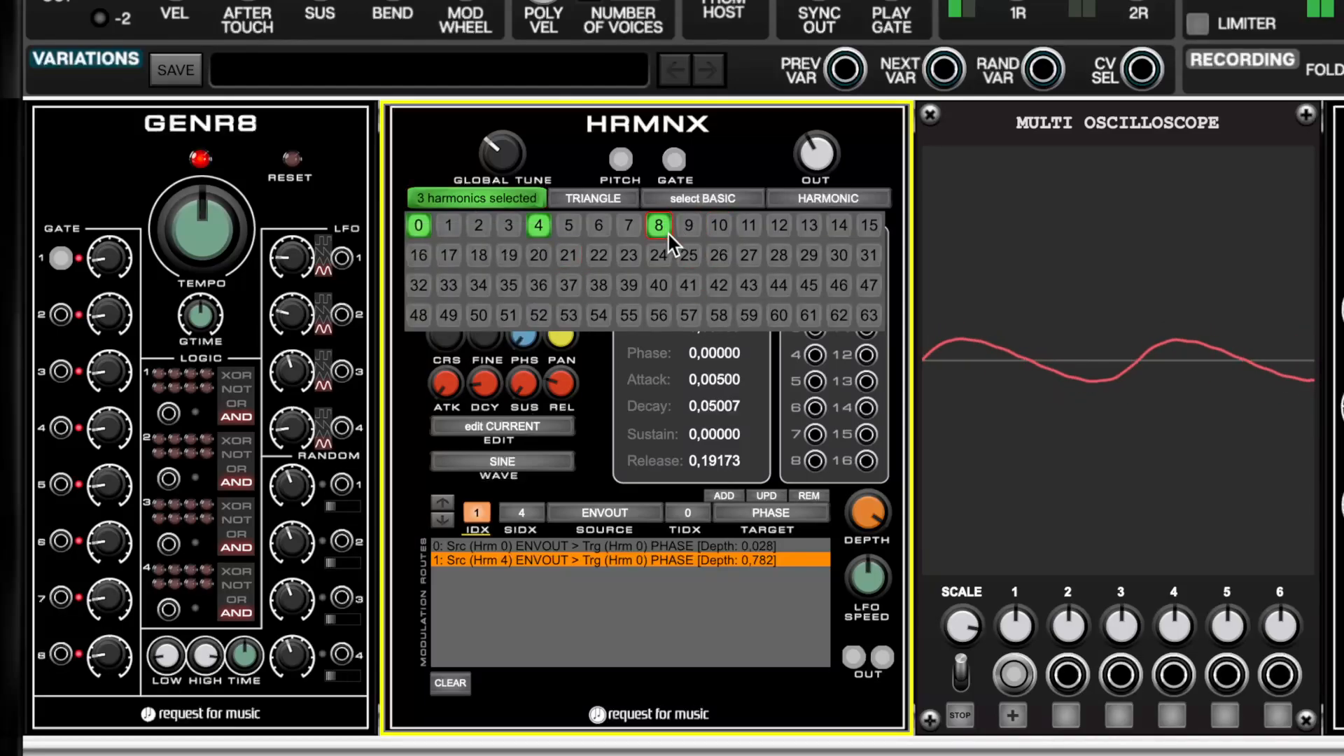
pyautogui.click(489, 201)
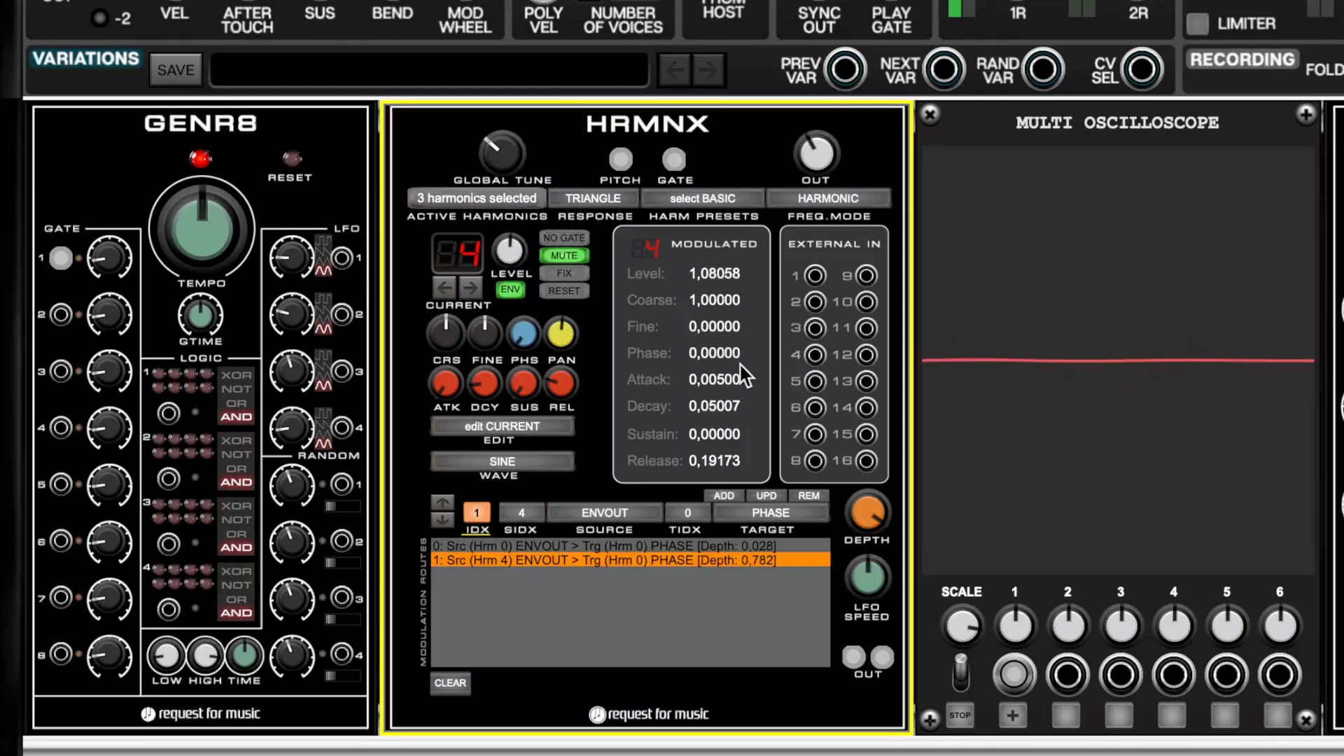
pyautogui.click(466, 287)
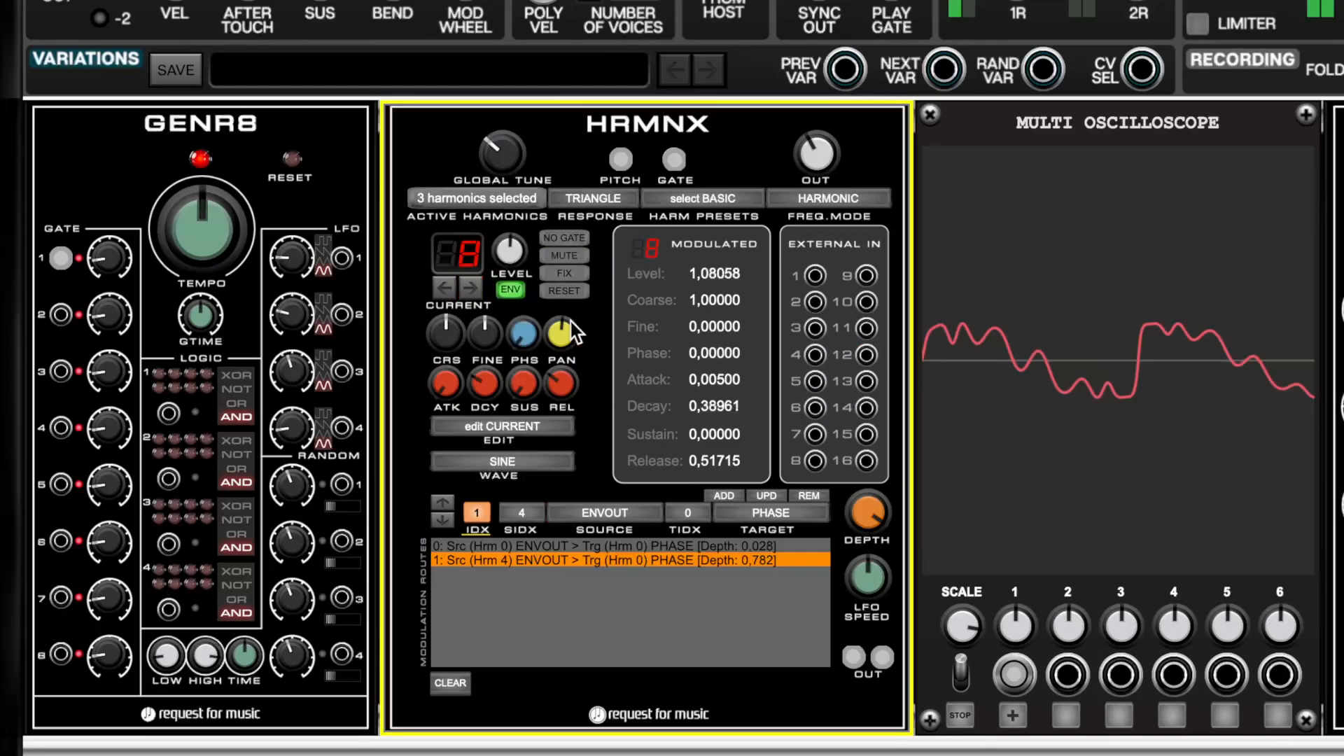
pyautogui.click(567, 256)
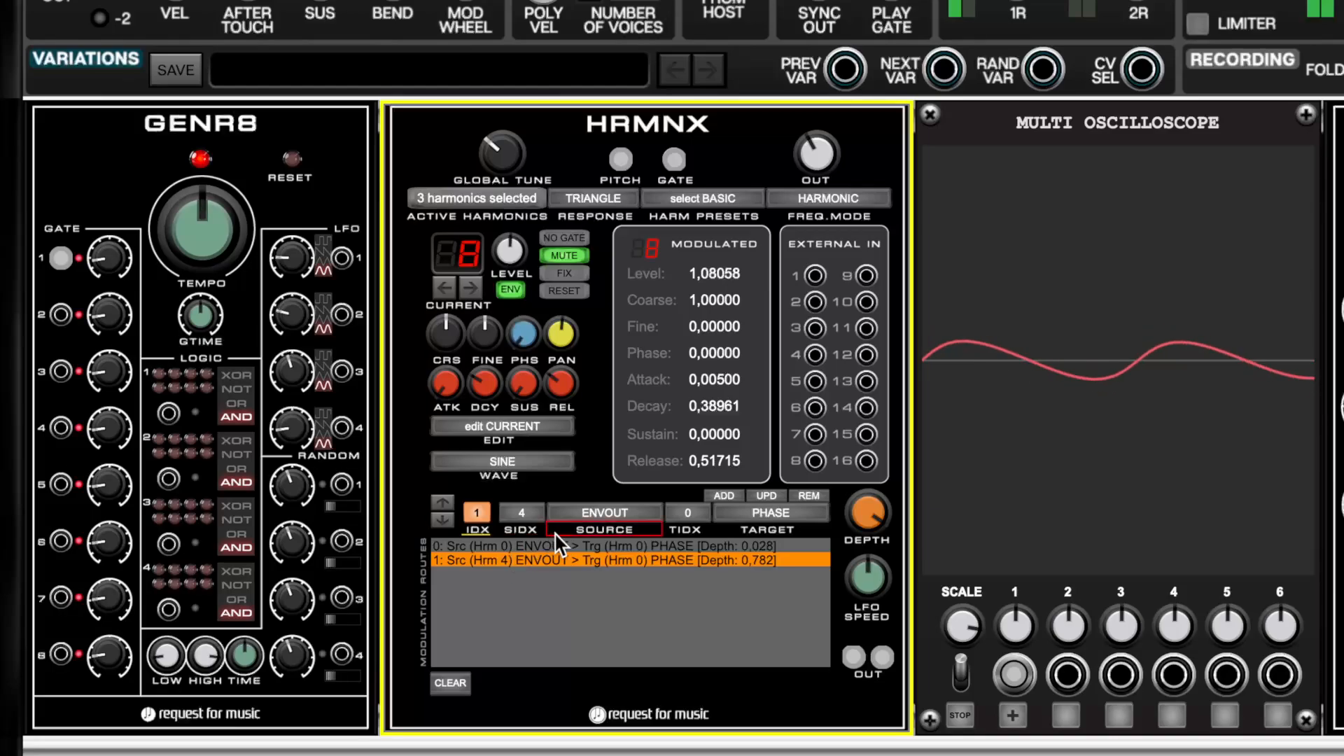
# - Add a third modulation route from harmonic 4's ENVOUT to harmonic 4's PHASE with depth about 0,452
pyautogui.click(522, 514)
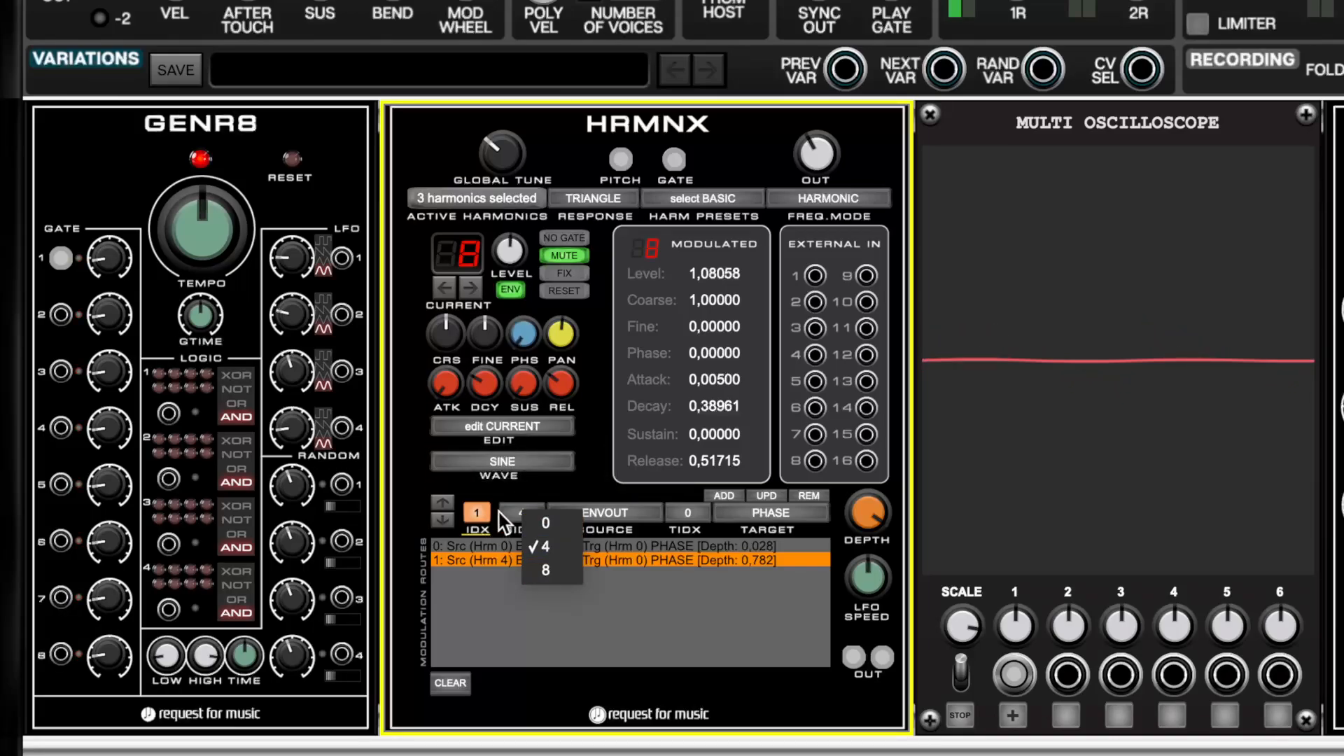
pyautogui.click(561, 565)
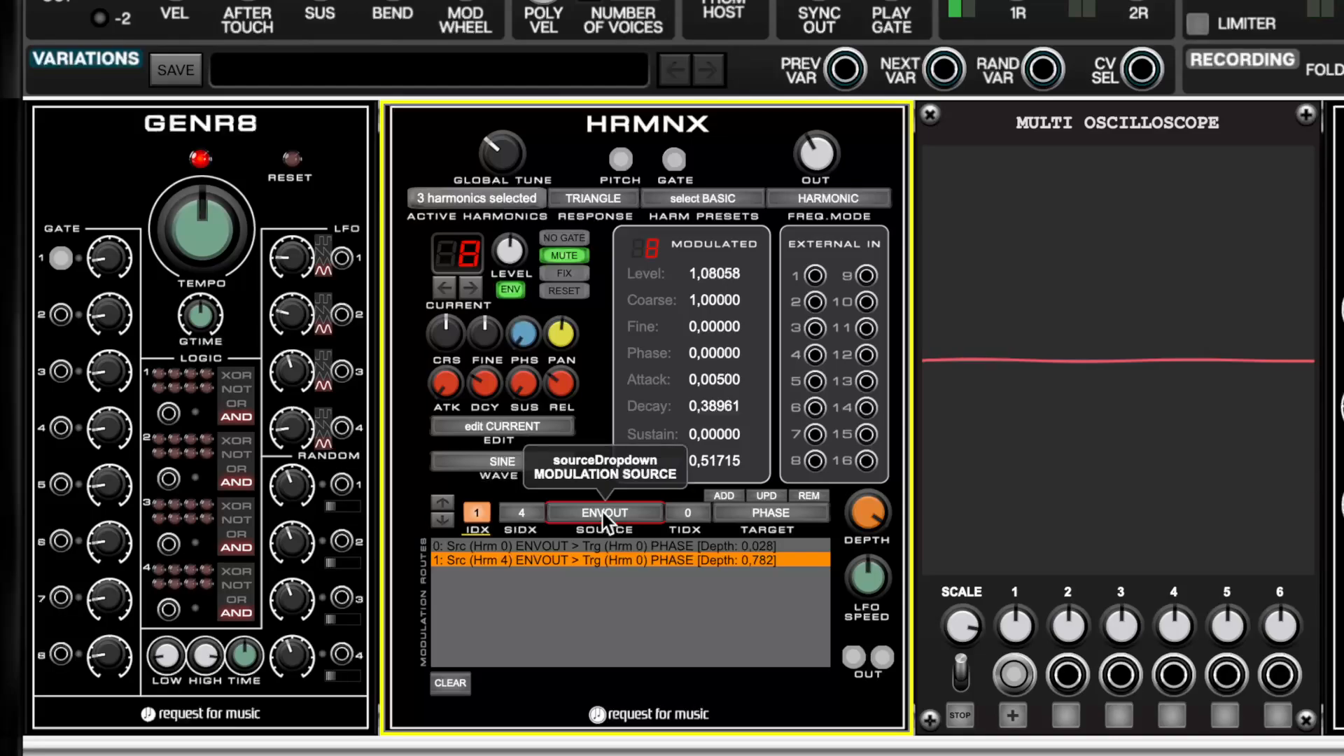
pyautogui.click(681, 511)
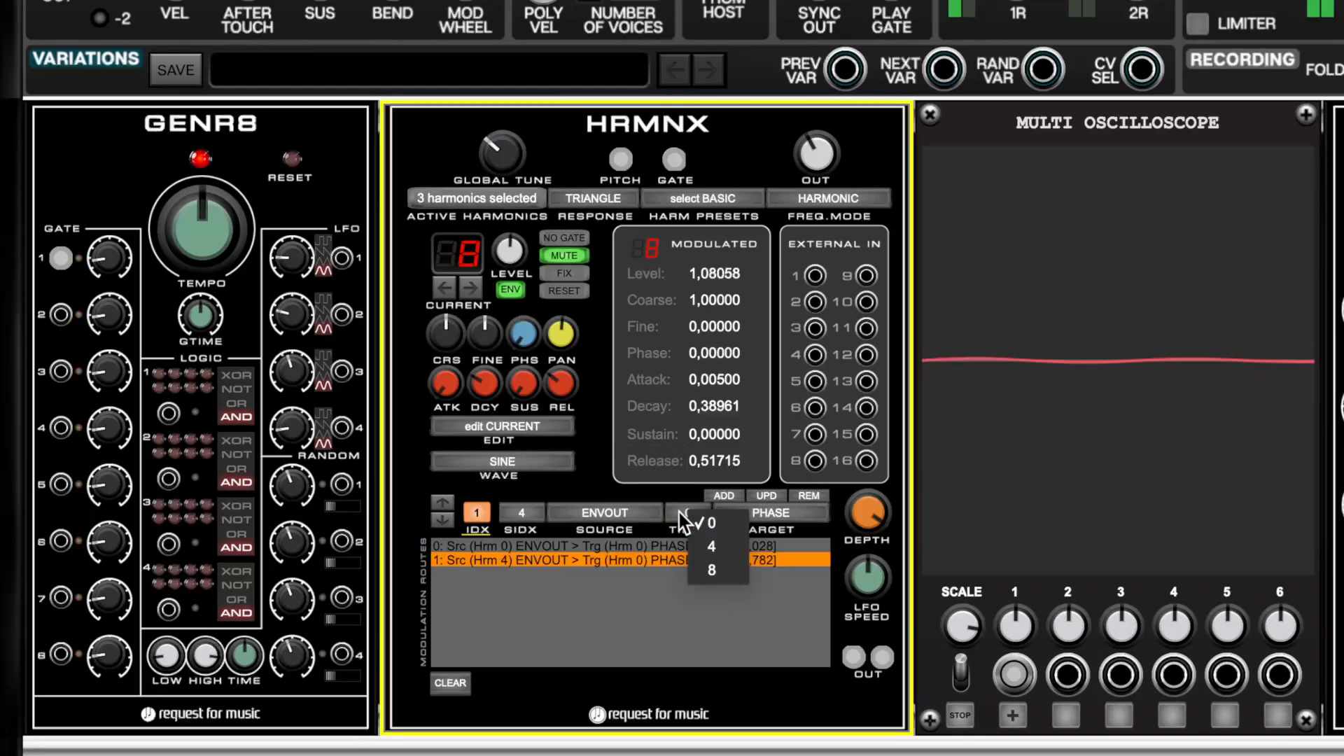
pyautogui.click(704, 541)
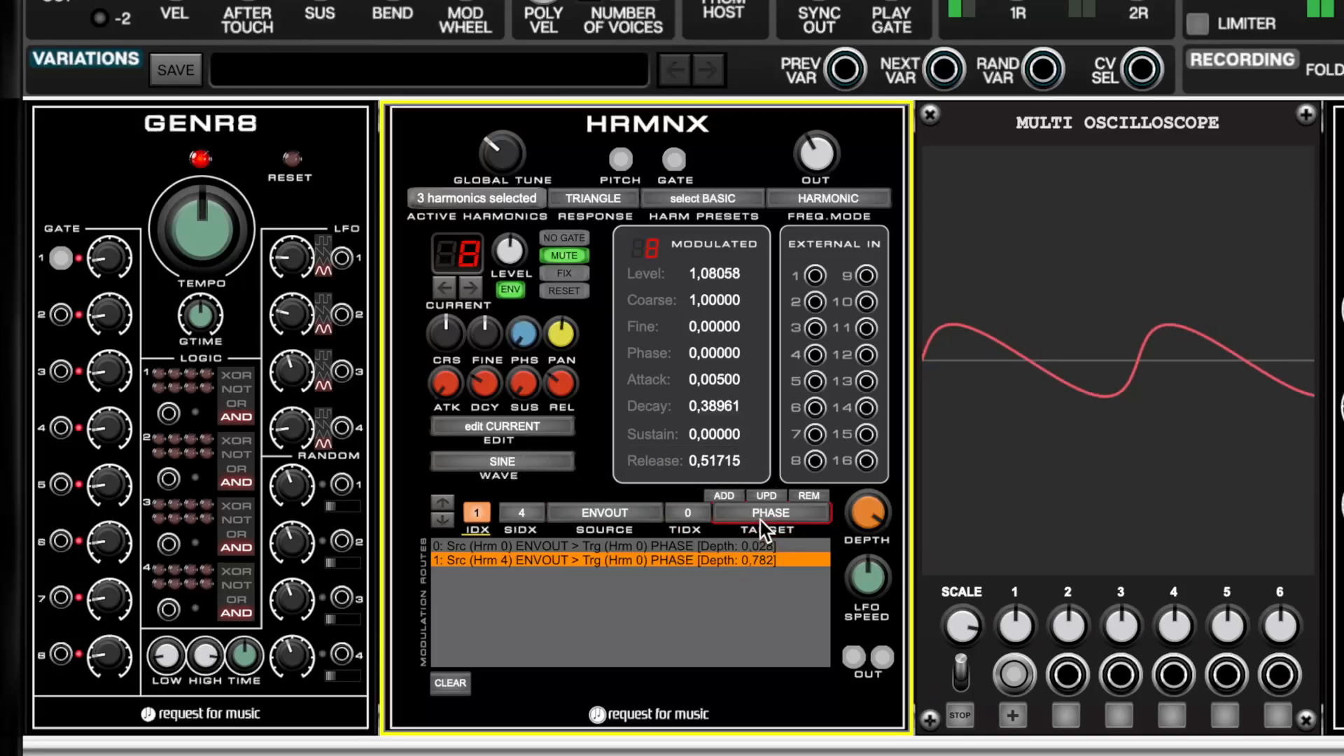
pyautogui.click(702, 516)
pyautogui.click(703, 545)
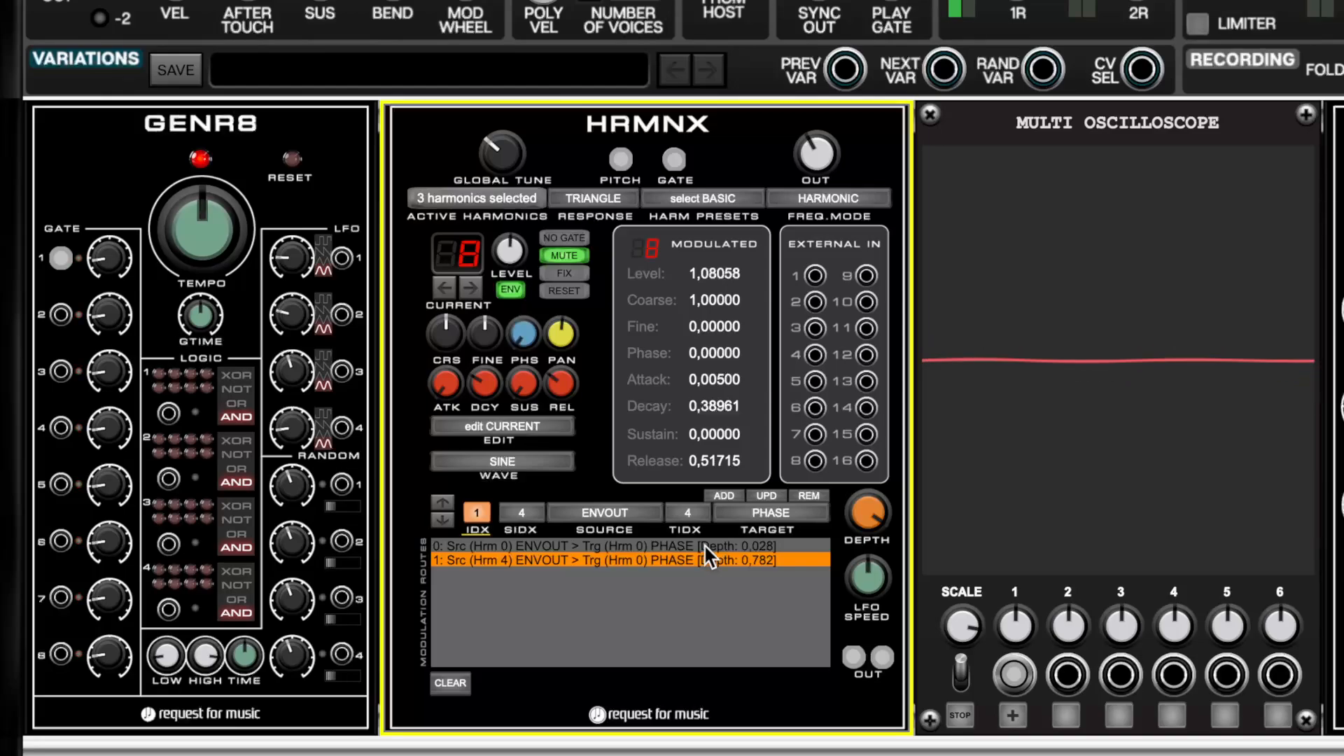
pyautogui.click(783, 513)
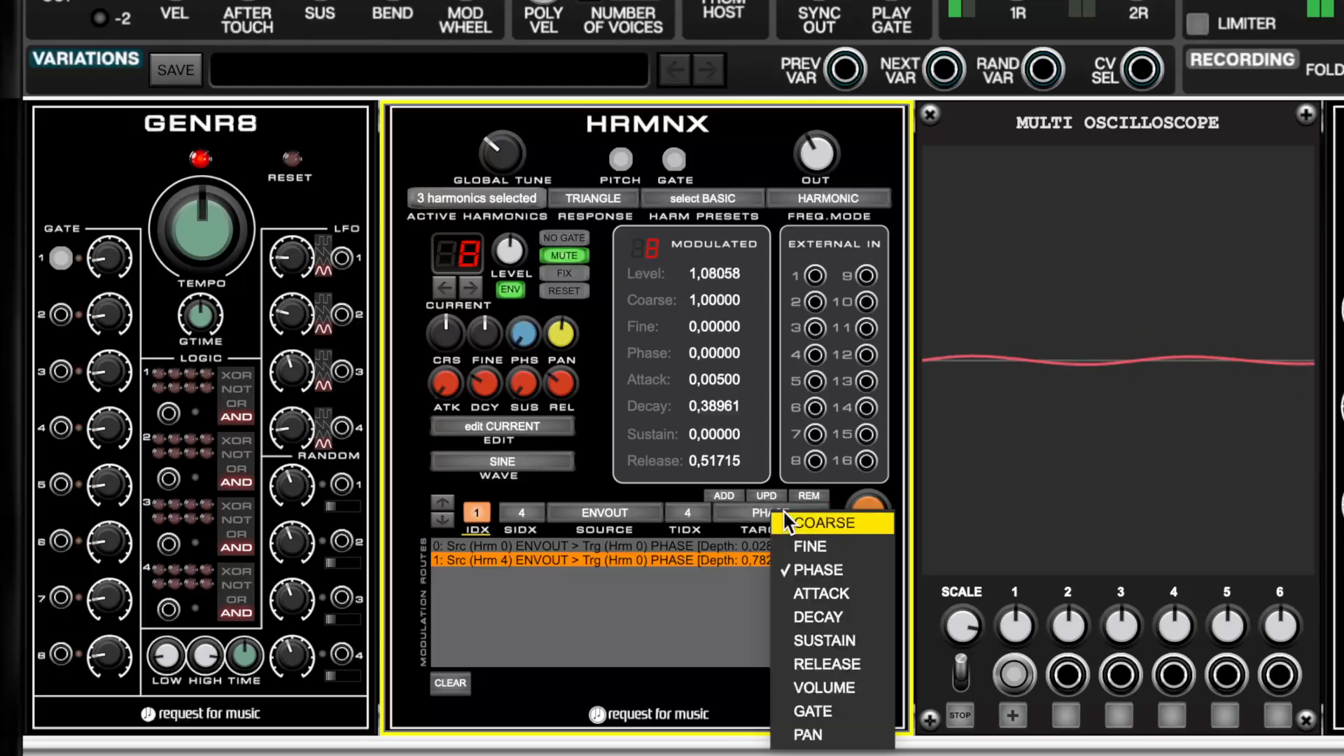
pyautogui.click(827, 573)
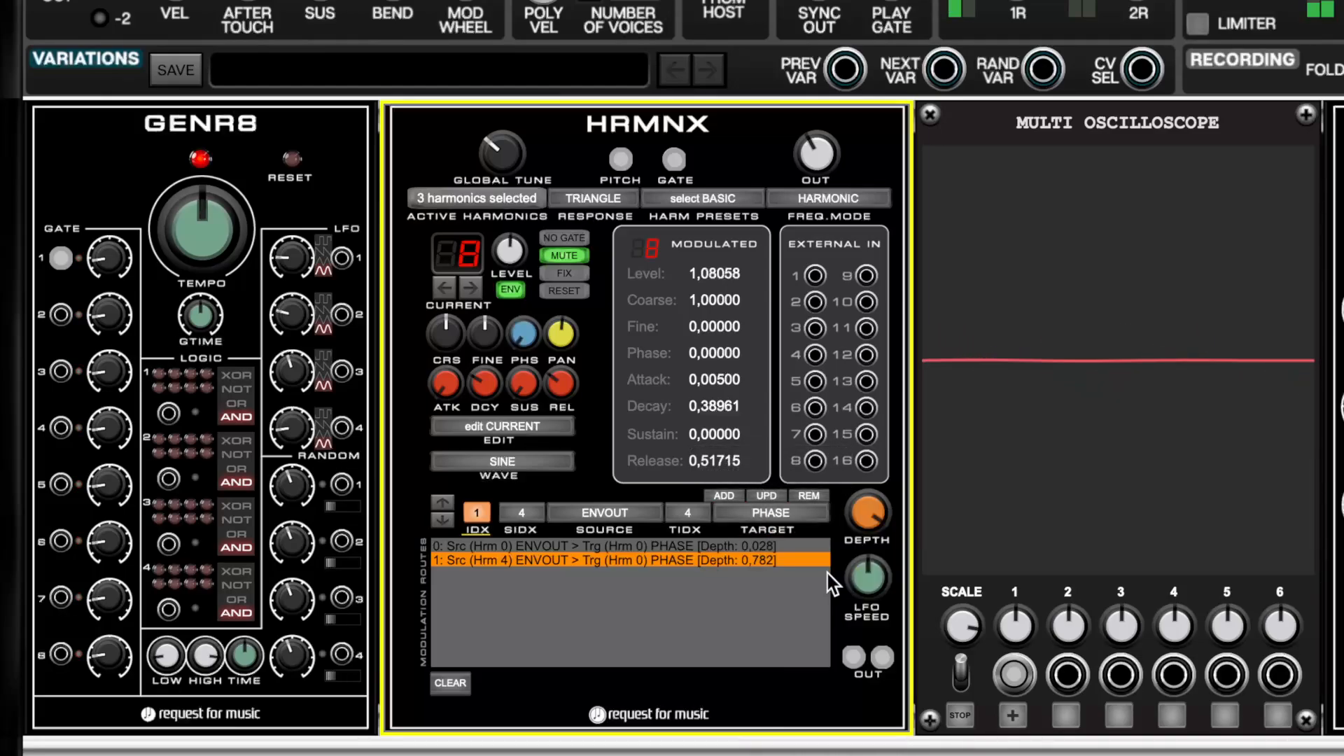
pyautogui.click(724, 496)
pyautogui.moveTo(868, 514); pyautogui.dragTo(872, 571)
# - Set harmonic 8's envelope to attack about 0,158, decay about 2,104, sustain about 0,233 and release 0,005
pyautogui.moveTo(445, 383); pyautogui.dragTo(497, 311)
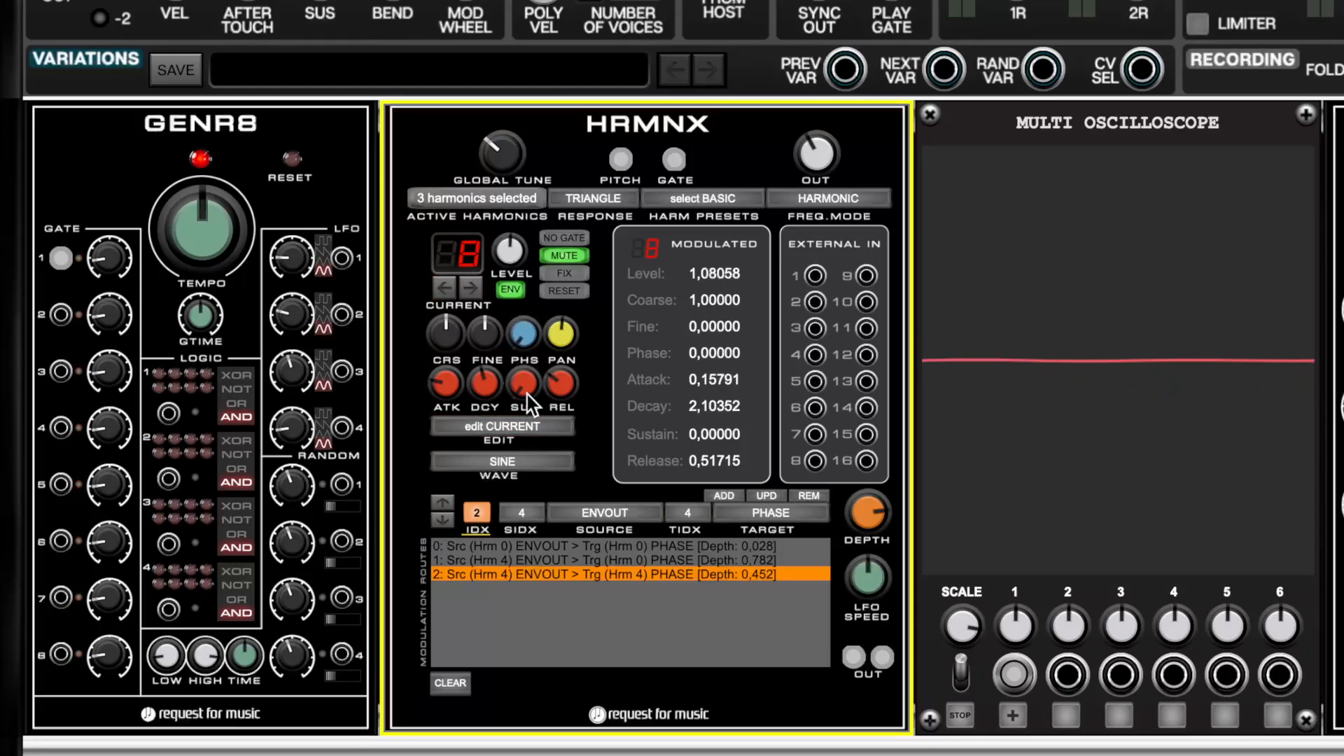
pyautogui.moveTo(527, 395); pyautogui.dragTo(562, 175)
pyautogui.moveTo(564, 385); pyautogui.dragTo(576, 546)
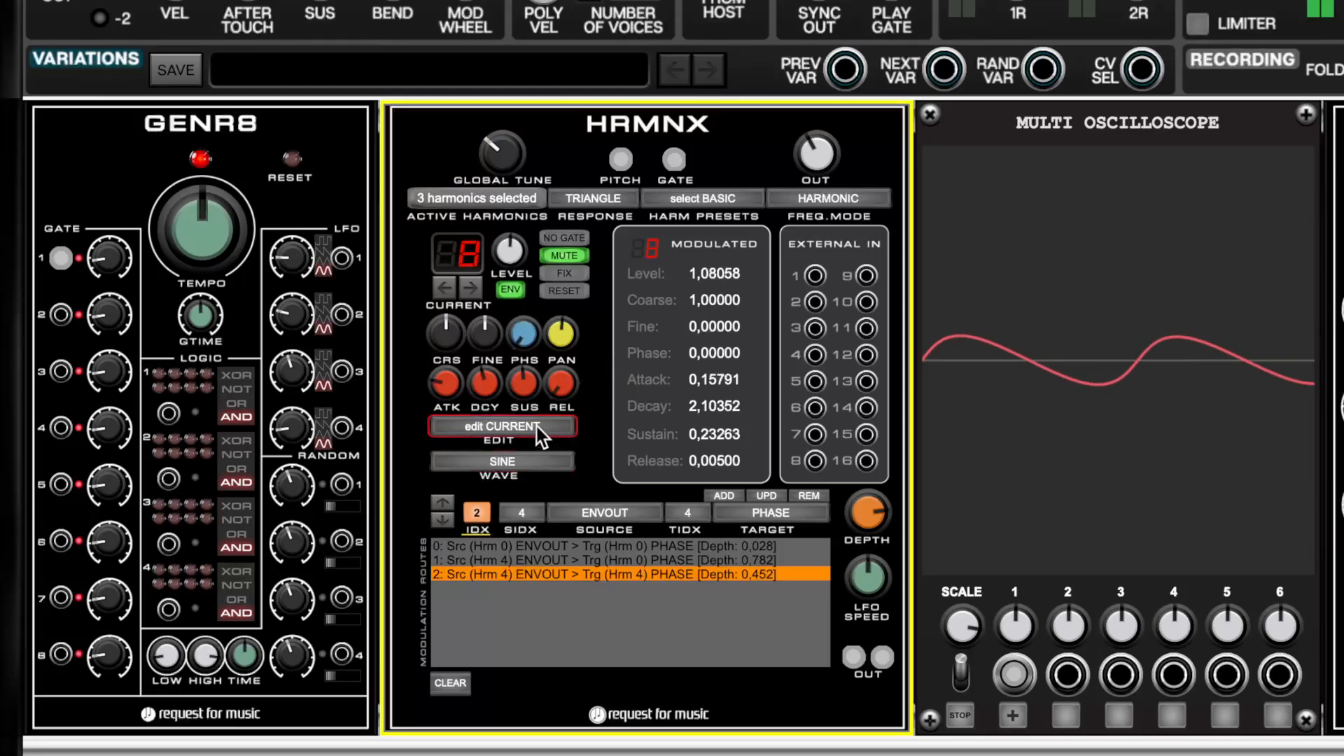
# - Raise the third modulation route's depth to about 0,770 and set harmonic 4's envelope decay to about 0,269
pyautogui.moveTo(862, 503); pyautogui.dragTo(878, 447)
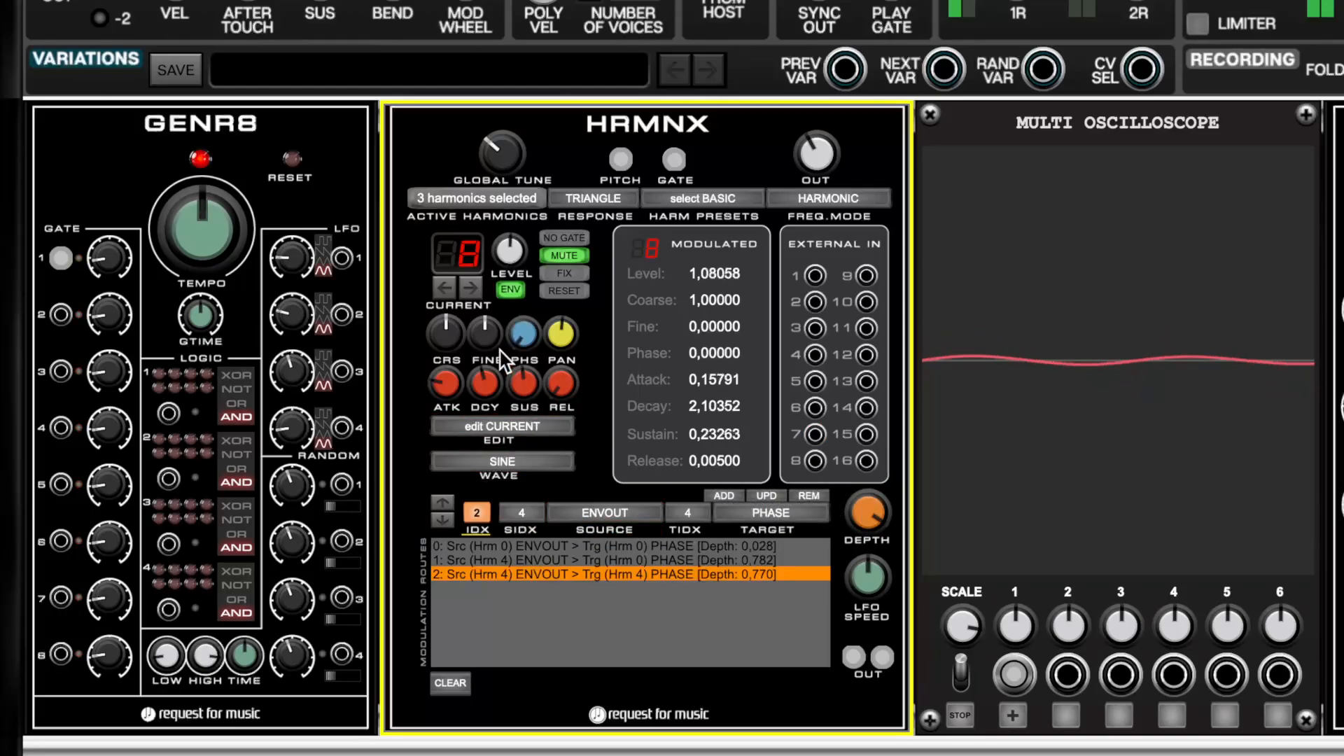
pyautogui.click(434, 290)
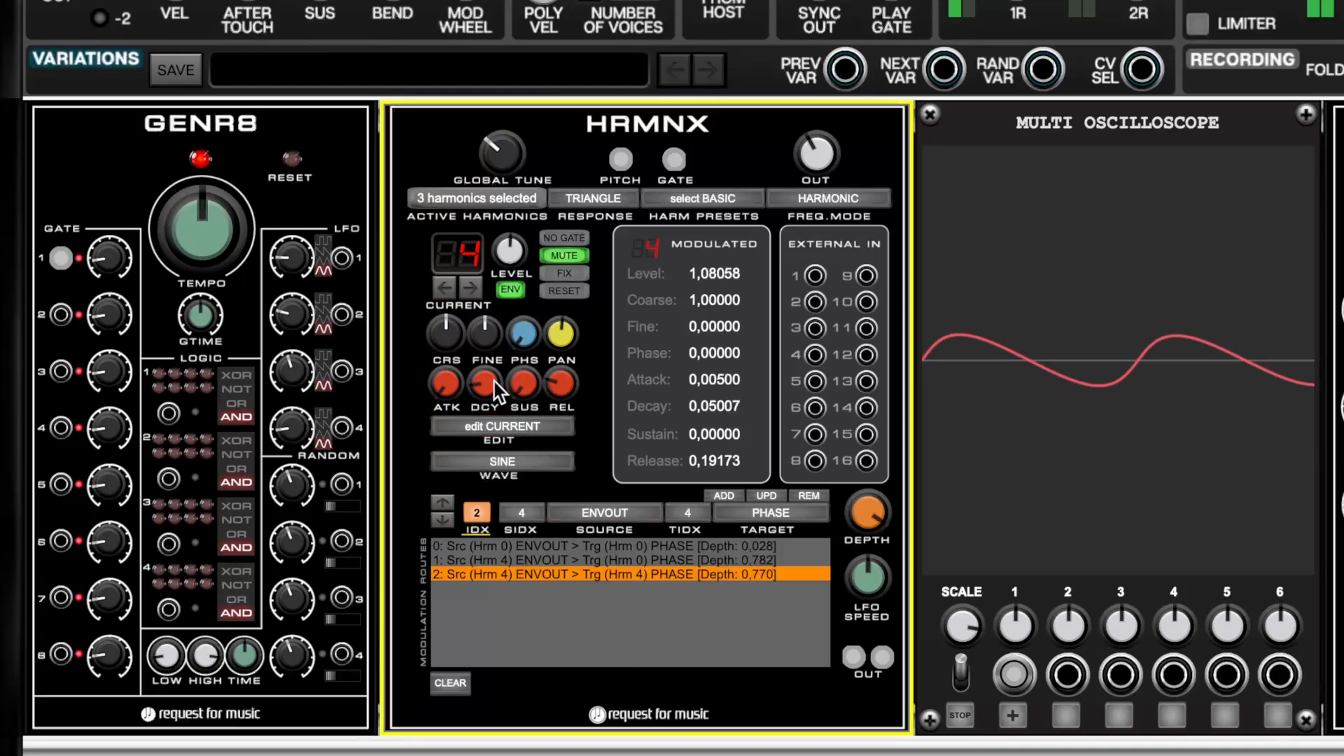
pyautogui.moveTo(494, 380)
pyautogui.mouseDown()
pyautogui.moveTo(497, 333)
pyautogui.moveTo(489, 385)
pyautogui.mouseUp()
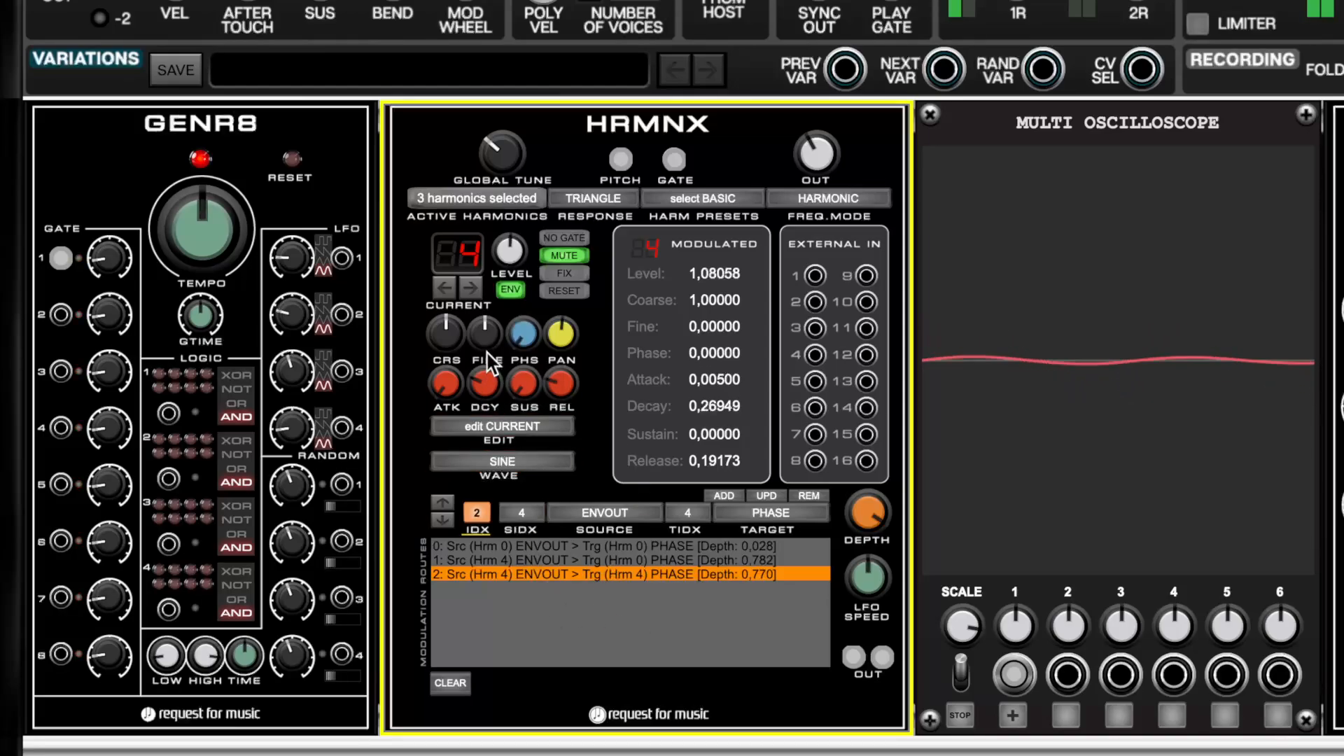
# - Set harmonic 8's envelope to attack about 0,827, decay about 0,013, sustain about 0,020, release about 0,005, and its level to about 3,833
pyautogui.click(470, 288)
pyautogui.moveTo(453, 384); pyautogui.dragTo(505, 440)
pyautogui.moveTo(524, 389); pyautogui.dragTo(522, 519)
pyautogui.moveTo(449, 386)
pyautogui.mouseDown()
pyautogui.moveTo(473, 500)
pyautogui.moveTo(469, 388)
pyautogui.moveTo(557, 380)
pyautogui.mouseUp()
pyautogui.click(557, 381)
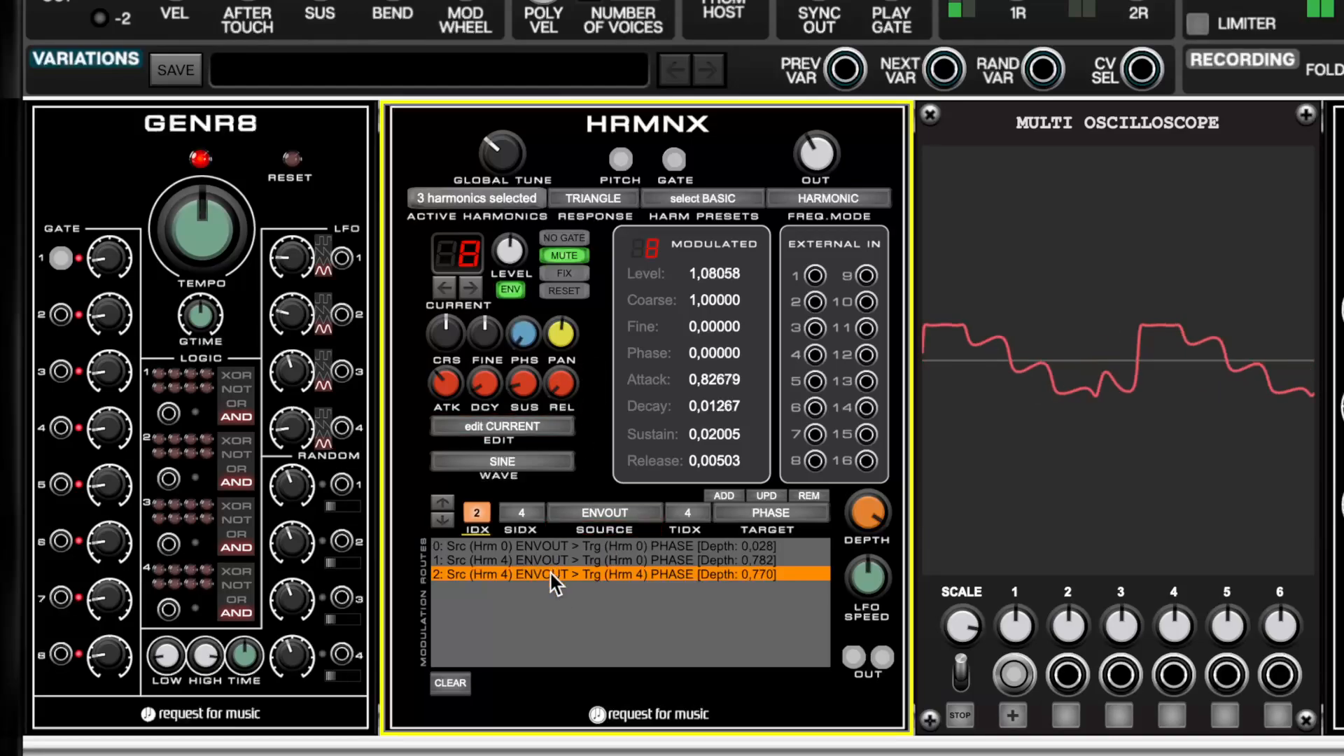
pyautogui.moveTo(492, 259); pyautogui.dragTo(520, 153)
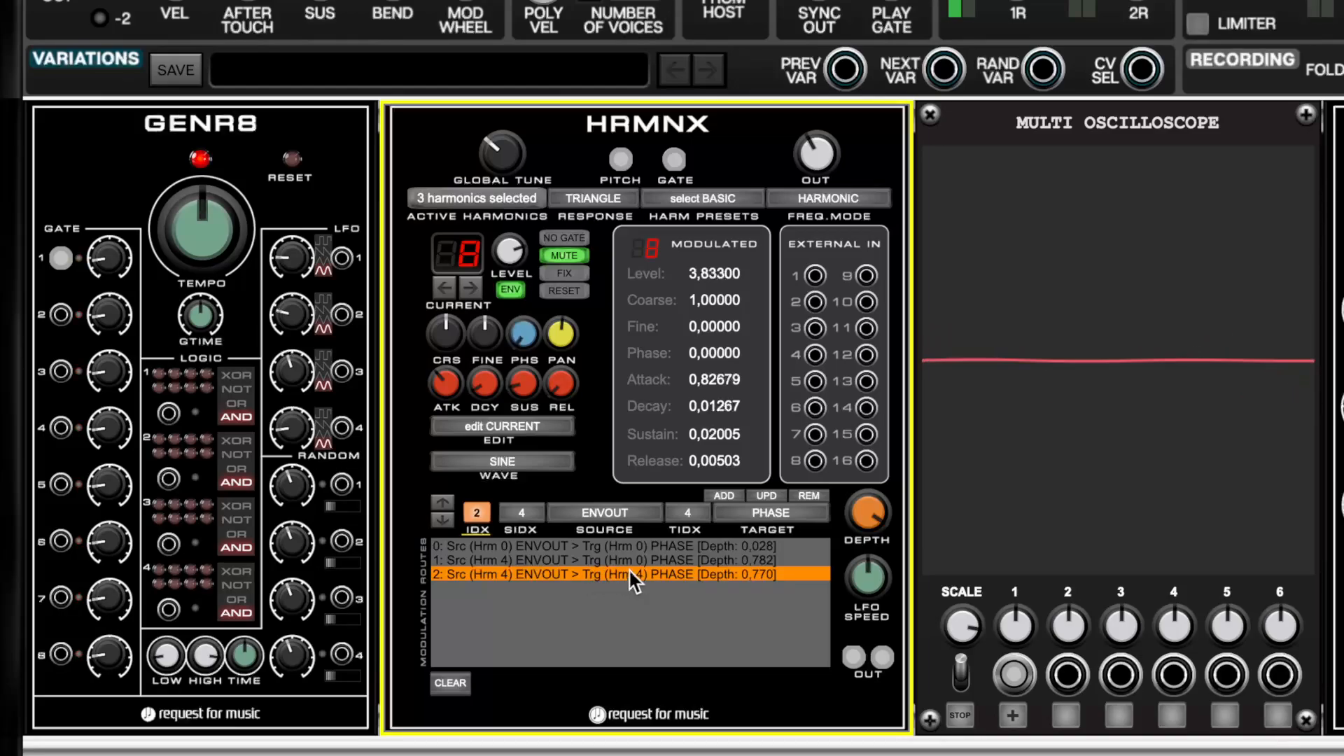
# - Stop the GENR8 clock and make harmonic 0 the current harmonic in HRMNX
pyautogui.click(242, 161)
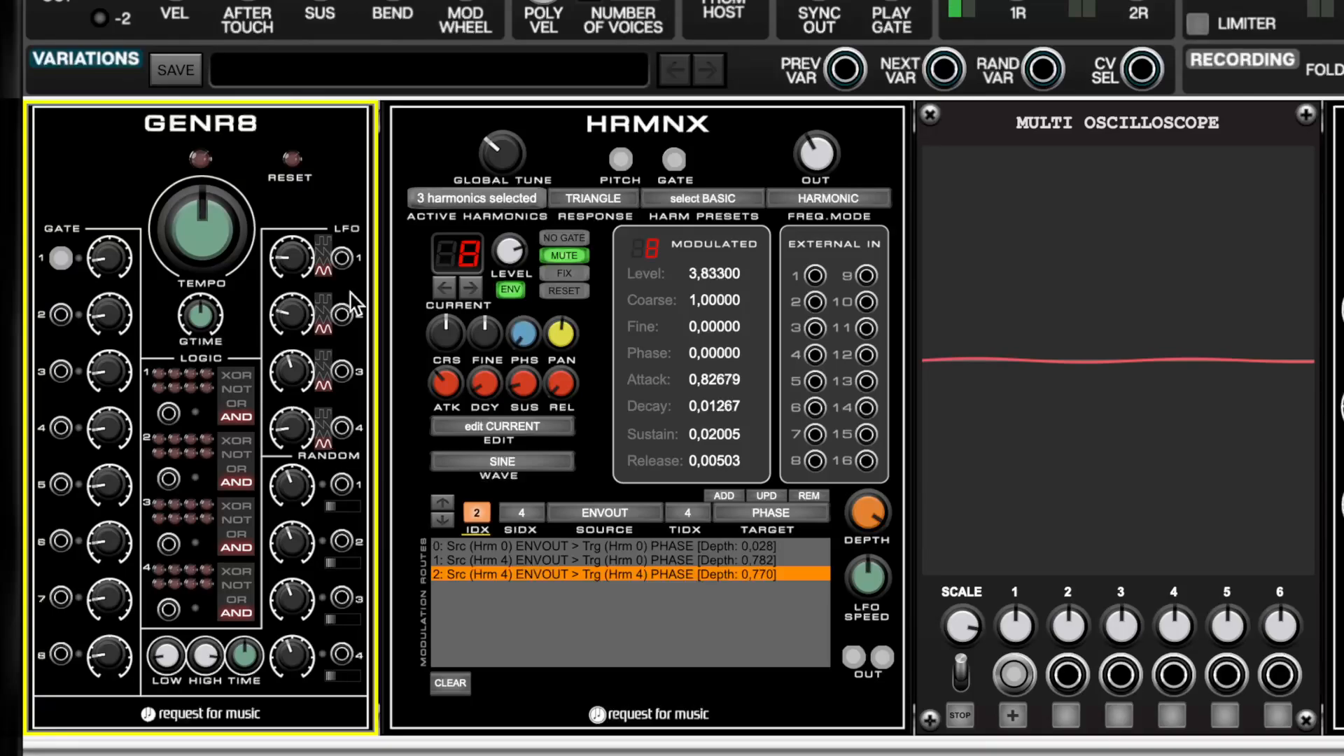
pyautogui.click(451, 296)
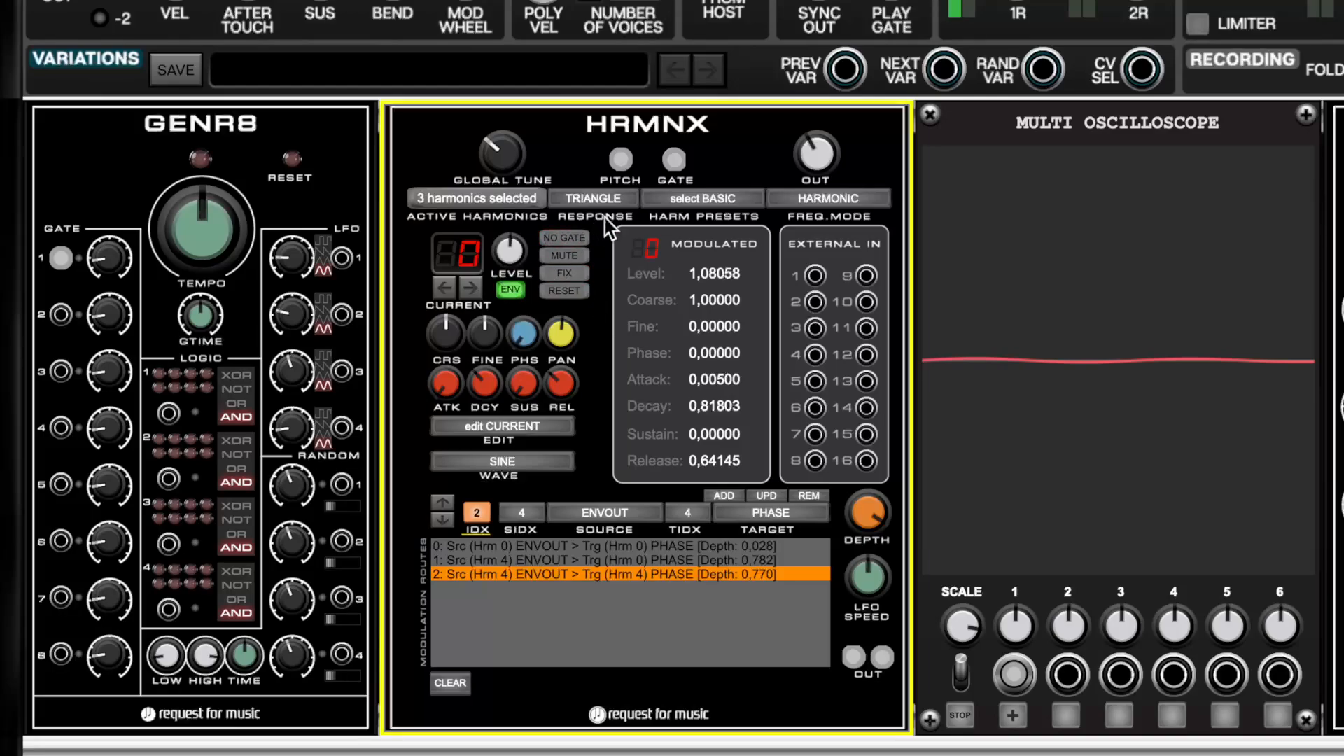
pyautogui.click(867, 200)
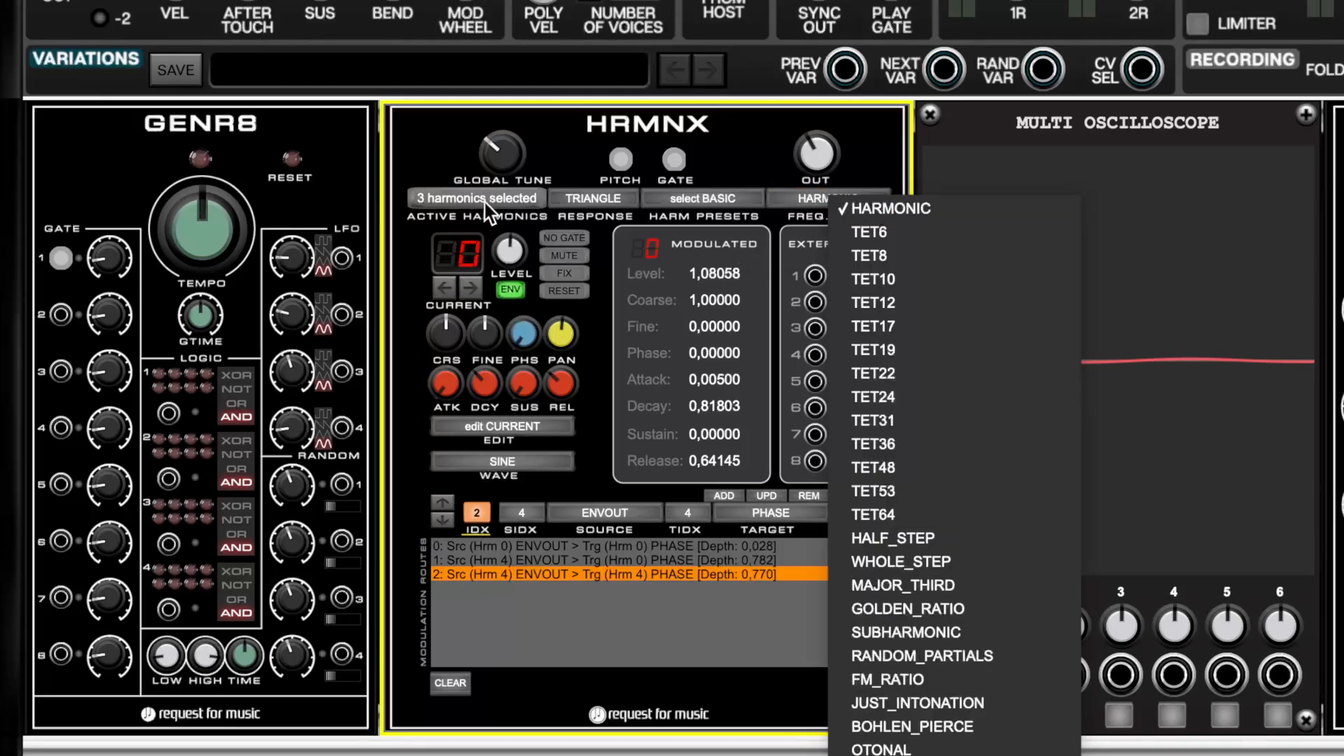
pyautogui.click(564, 157)
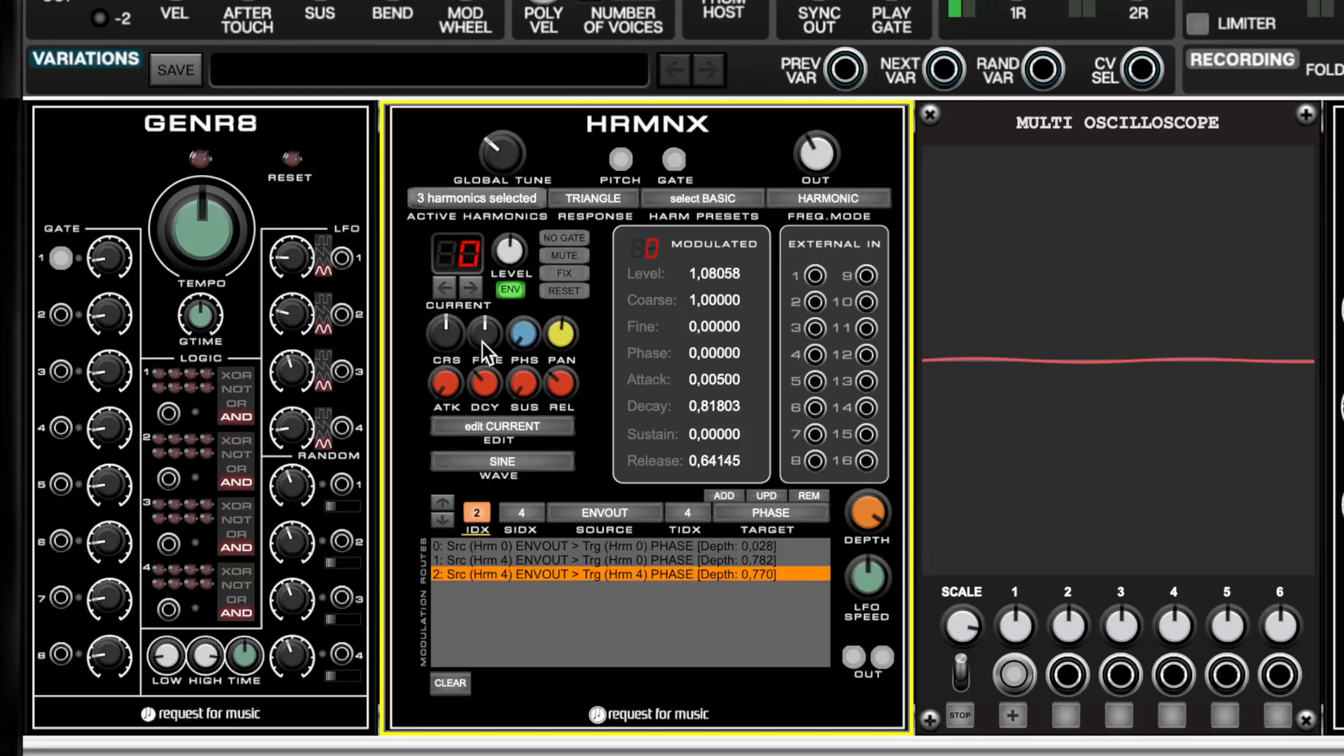
# - Change the active harmonics to 0, 1, 2, 4, 5 and 6
pyautogui.click(450, 197)
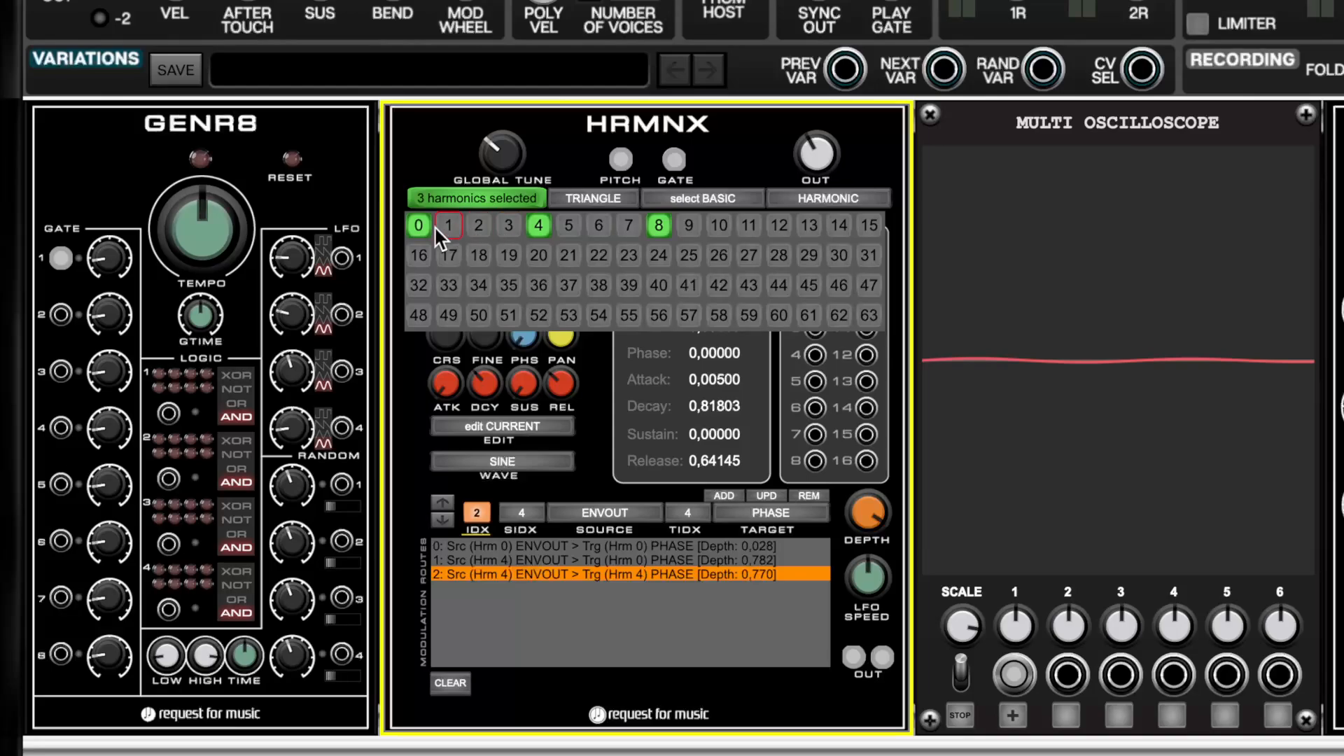
pyautogui.click(480, 225)
pyautogui.click(563, 231)
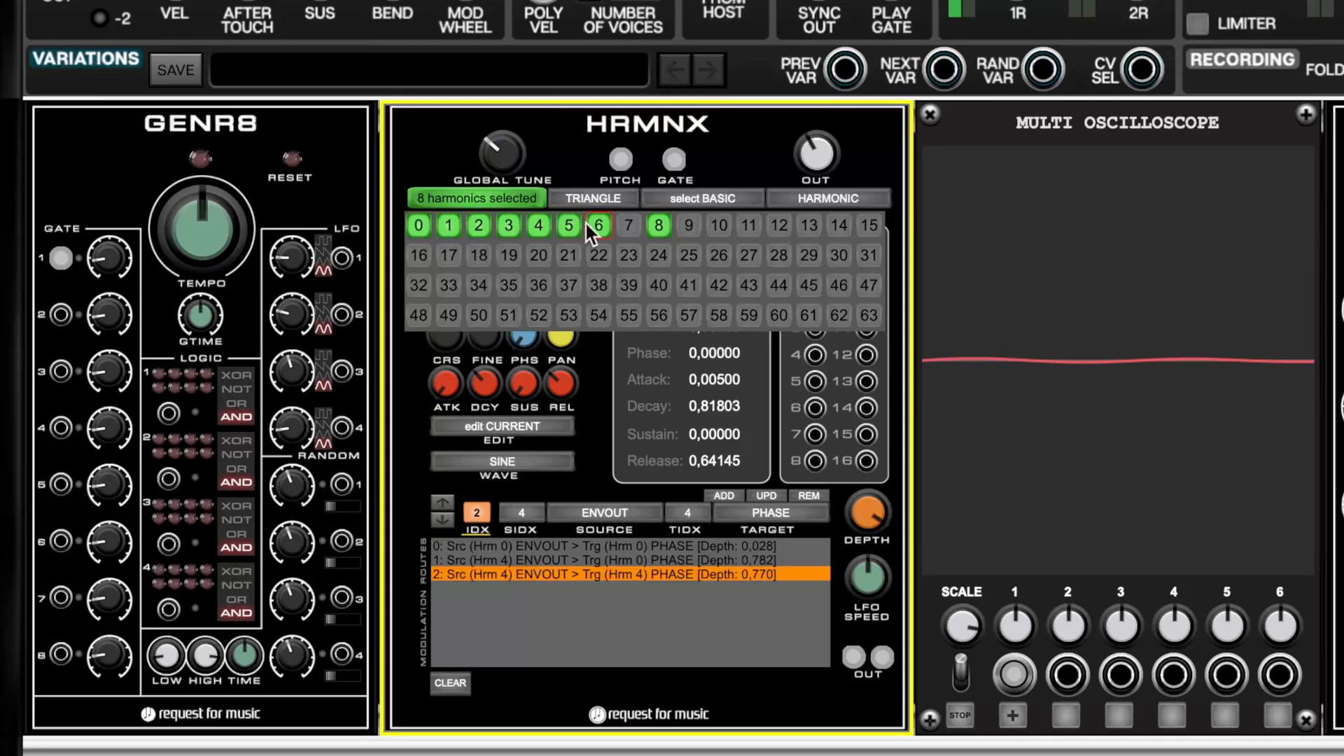
pyautogui.click(667, 228)
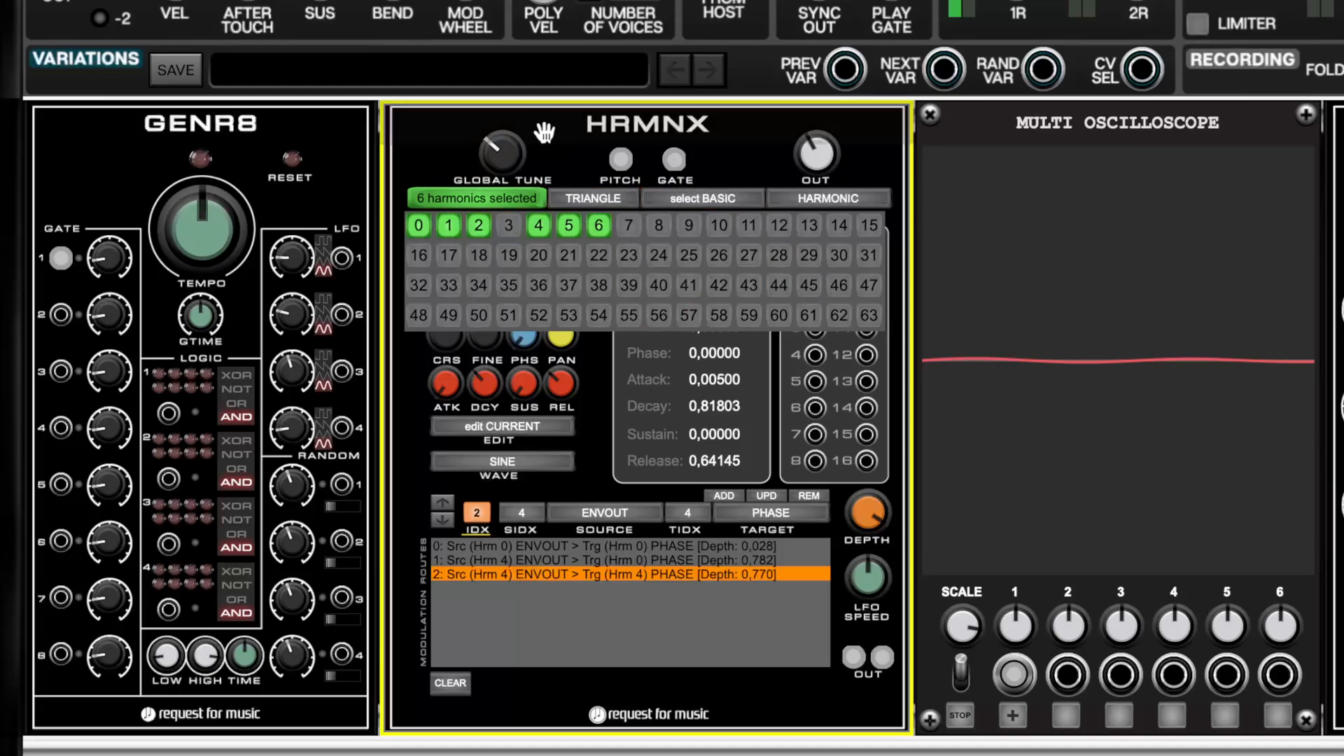
pyautogui.click(510, 198)
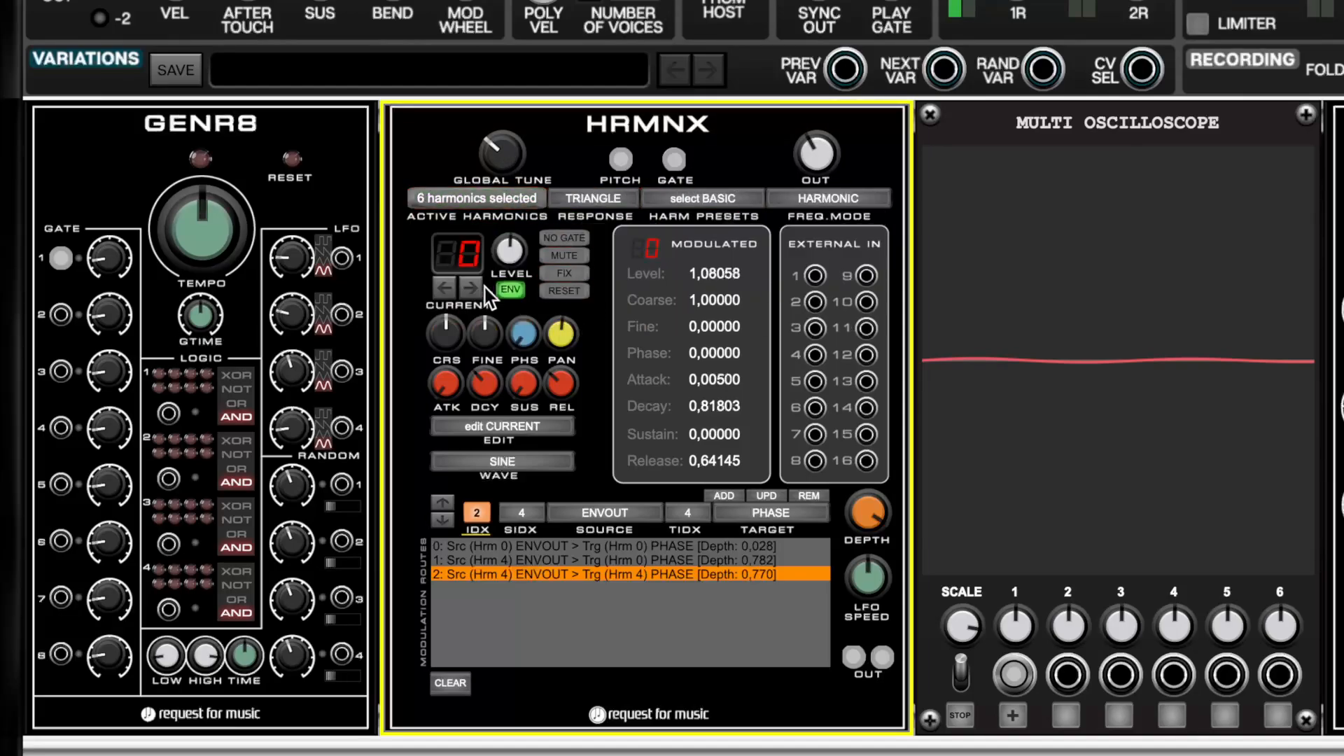
# - Switch the edit scope to all harmonics, disable their envelopes and lower the HRMNX output level
pyautogui.click(501, 422)
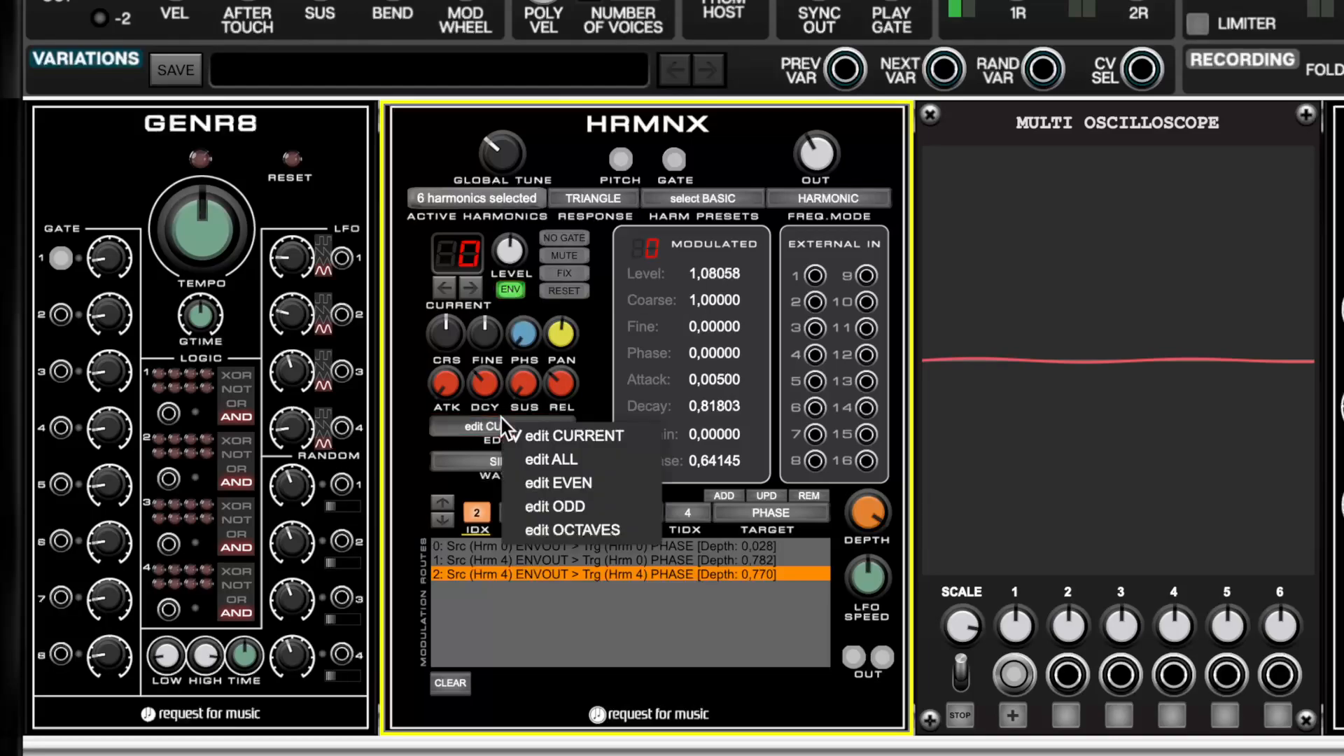
pyautogui.click(537, 460)
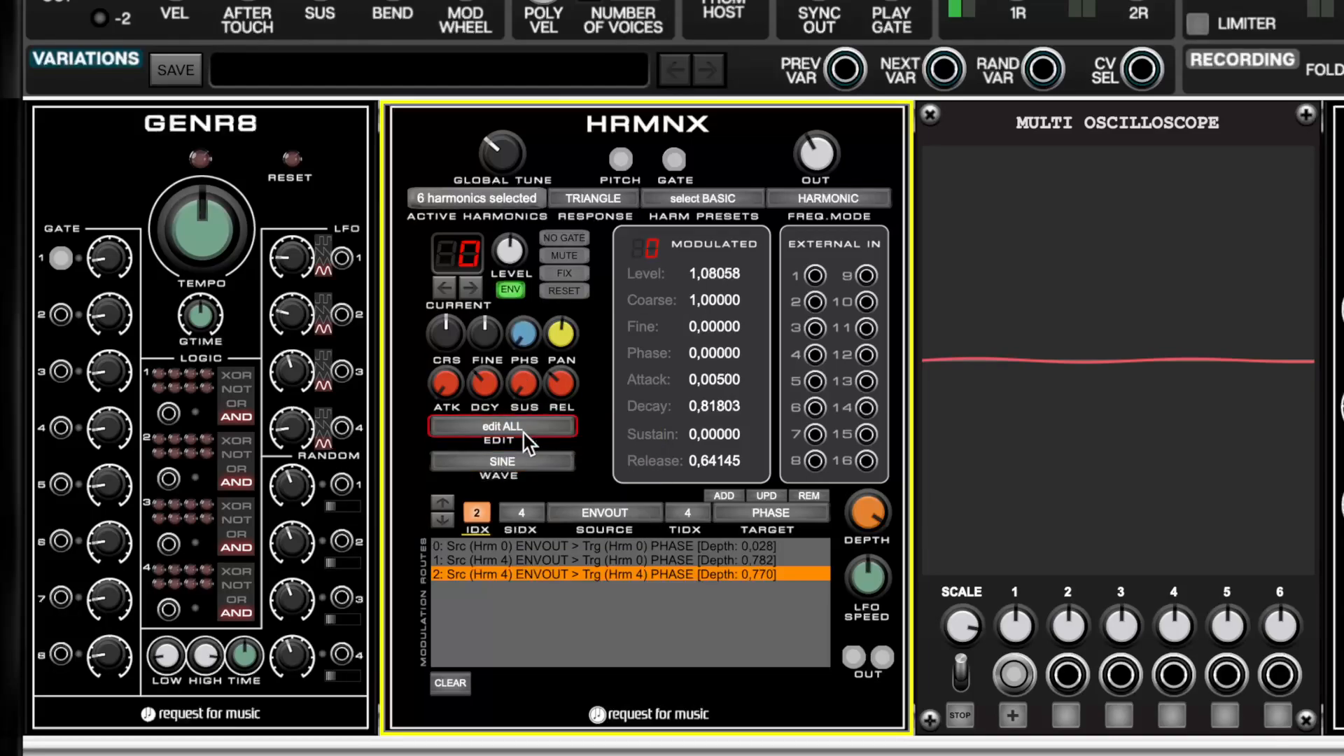
pyautogui.click(512, 293)
pyautogui.moveTo(826, 152); pyautogui.dragTo(820, 195)
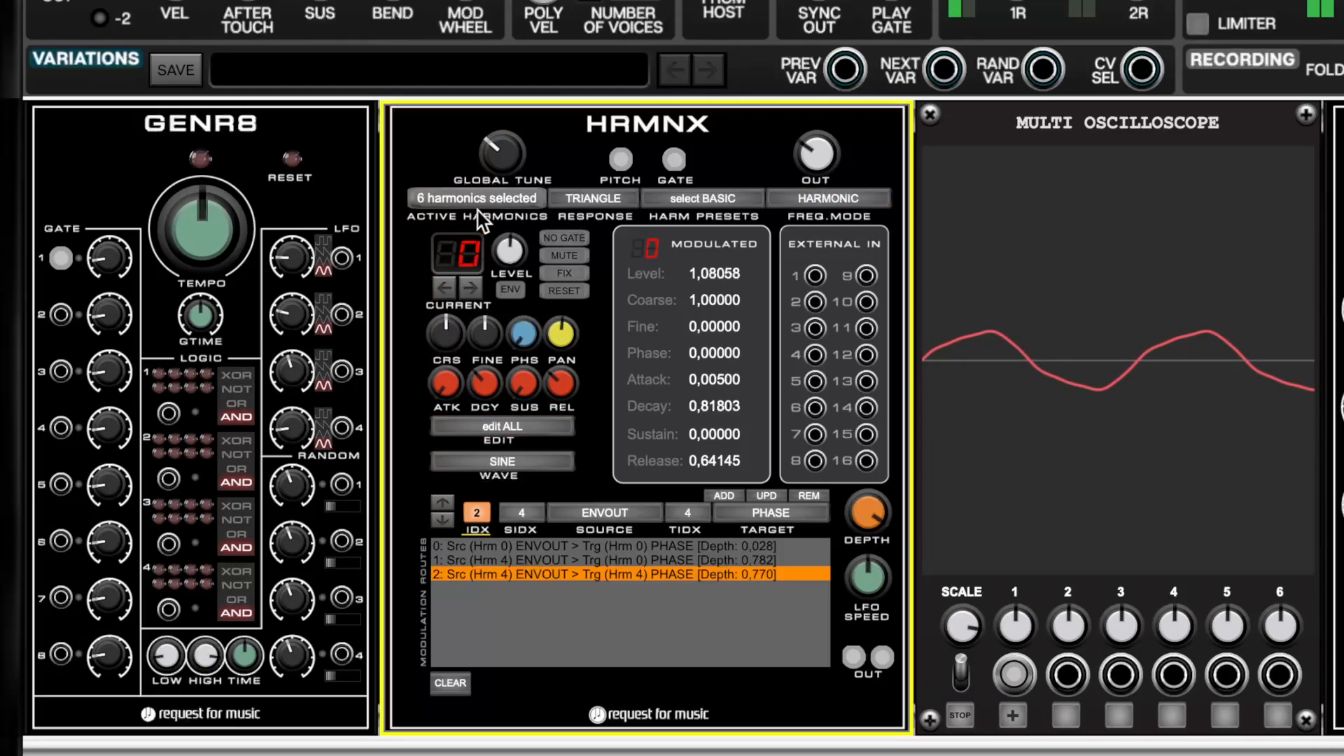
# - Deactivate harmonics 1, 2, 5 and 6, keeping only harmonics 0 and 4 active
pyautogui.click(498, 204)
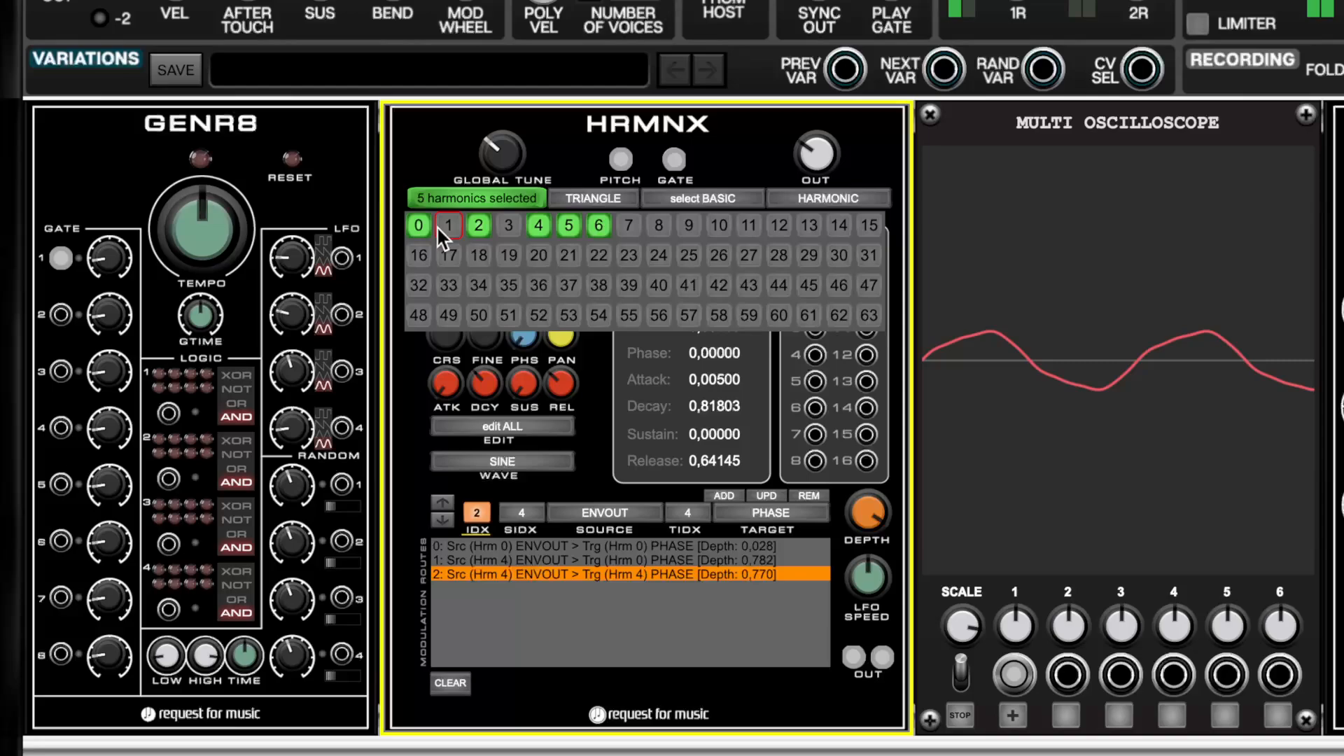
pyautogui.click(473, 224)
pyautogui.click(564, 225)
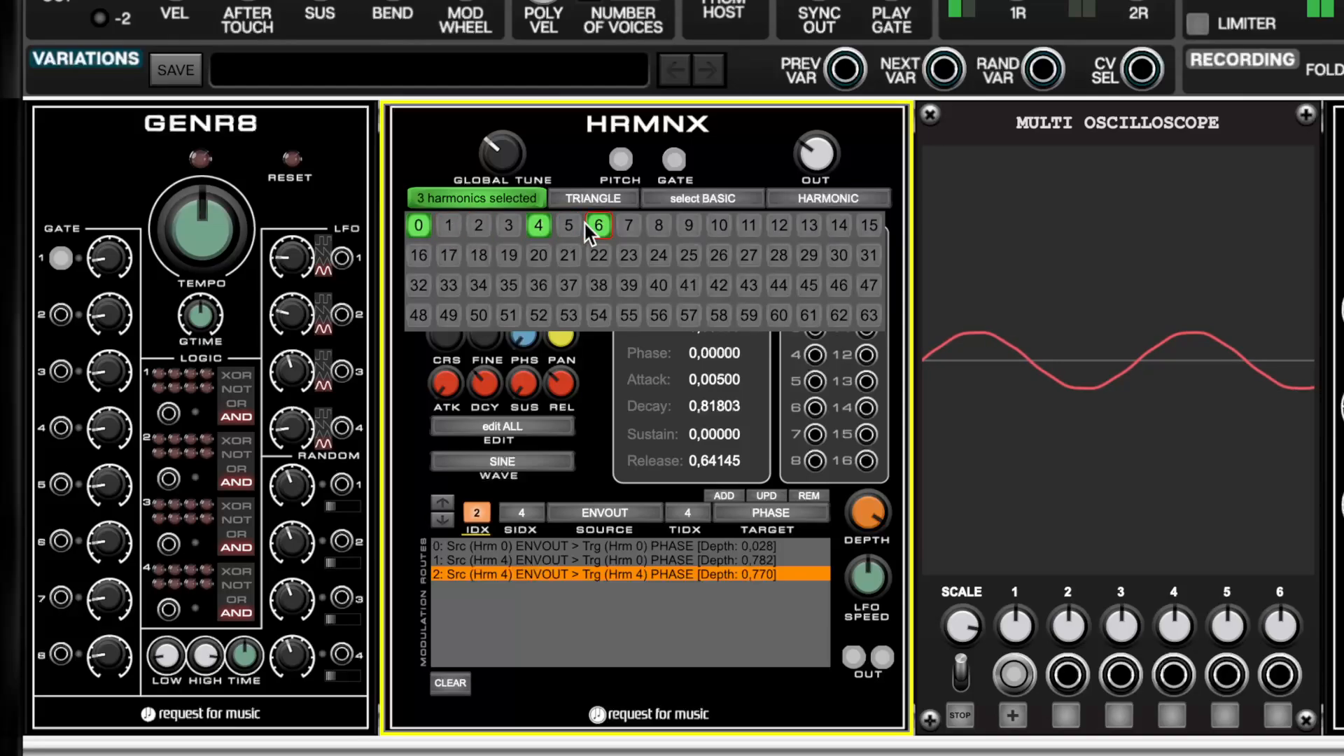
pyautogui.click(538, 222)
pyautogui.click(515, 199)
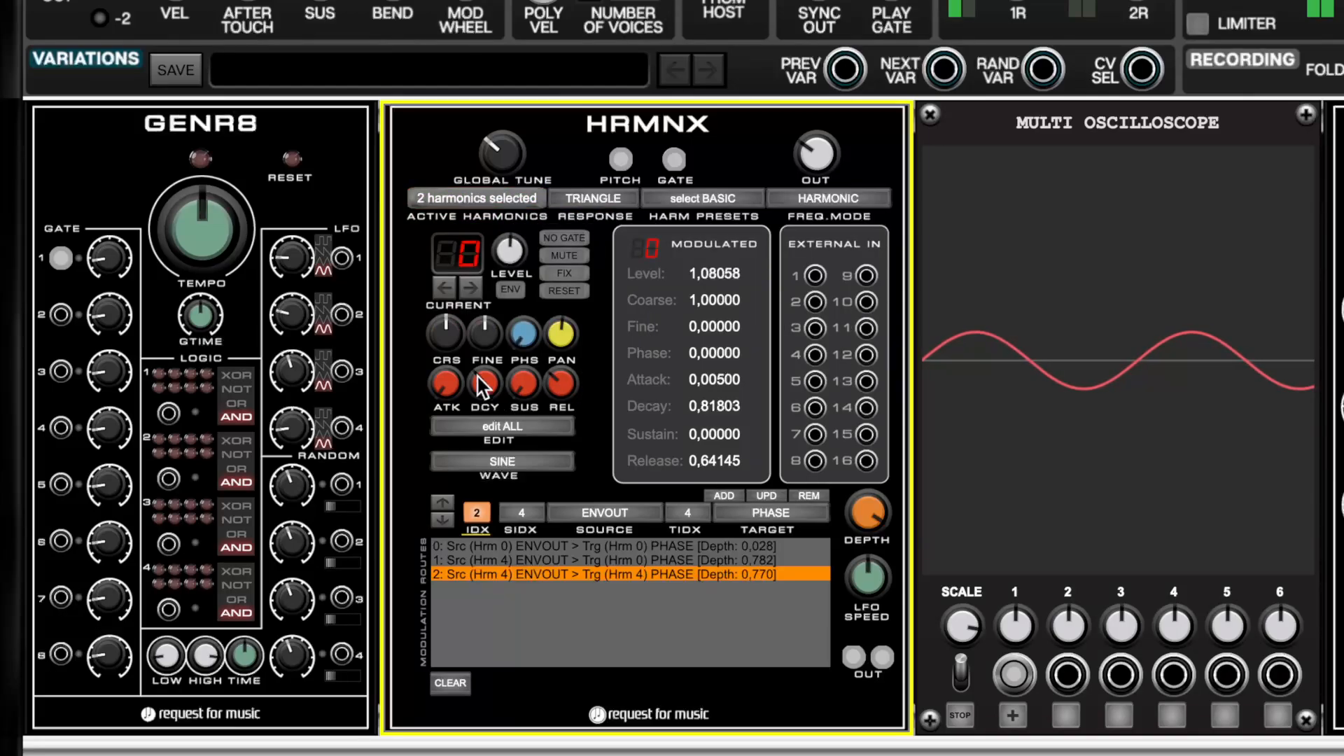
# - Clear all modulation routes and reset the harmonics' parameters to their defaults
pyautogui.moveTo(514, 385); pyautogui.dragTo(516, 272)
pyautogui.moveTo(481, 389); pyautogui.dragTo(687, 607)
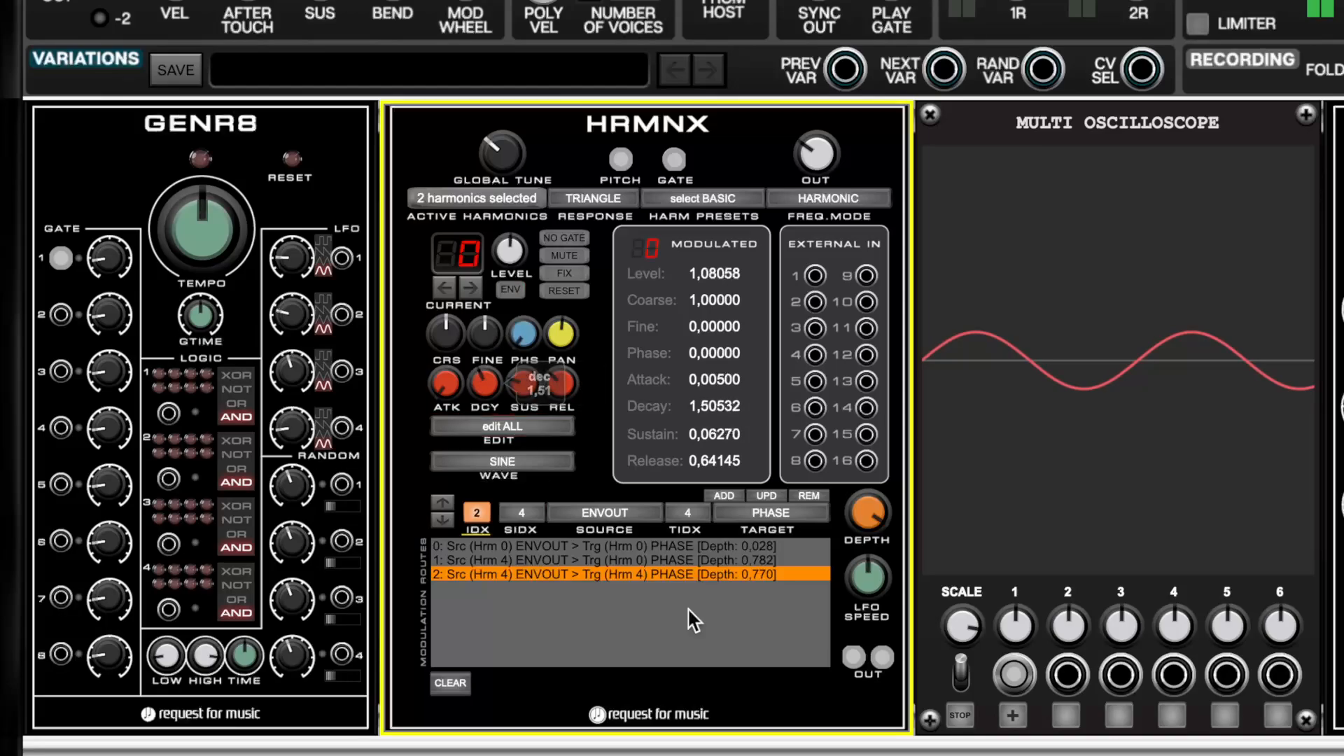
pyautogui.click(451, 683)
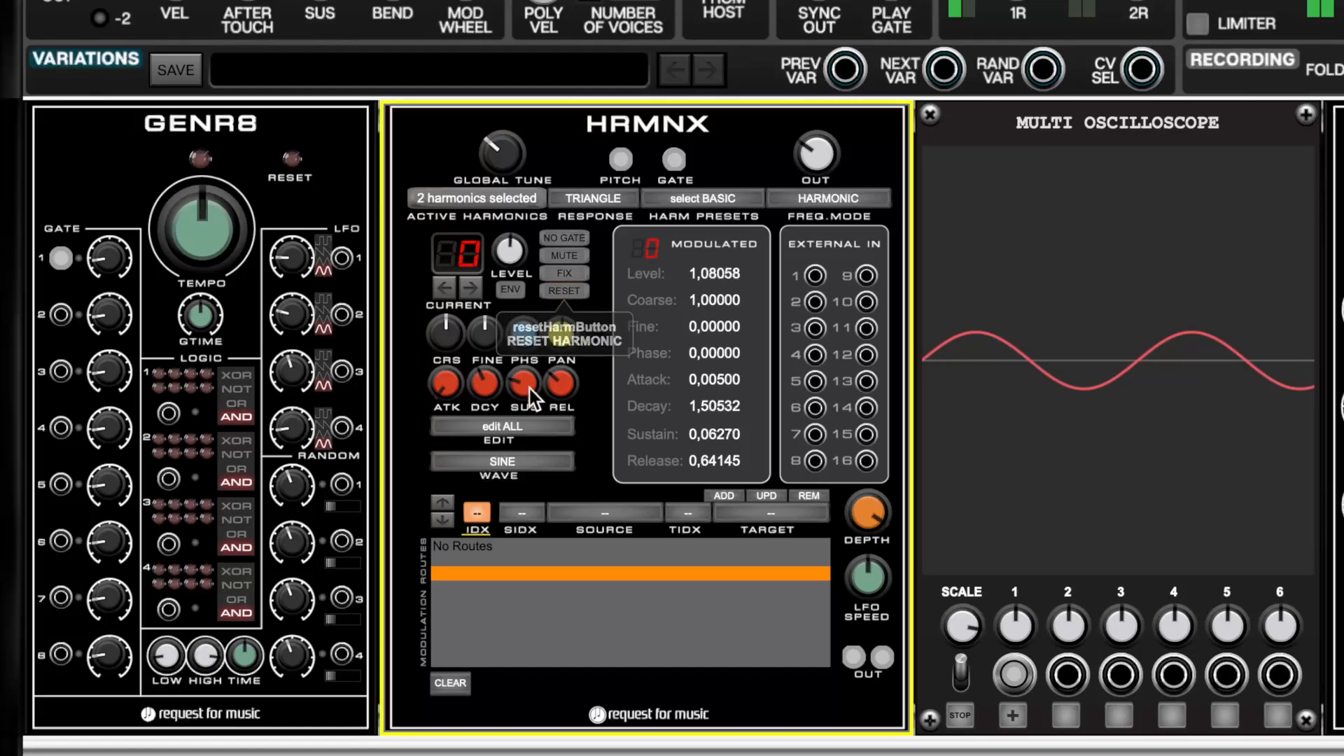
pyautogui.click(554, 295)
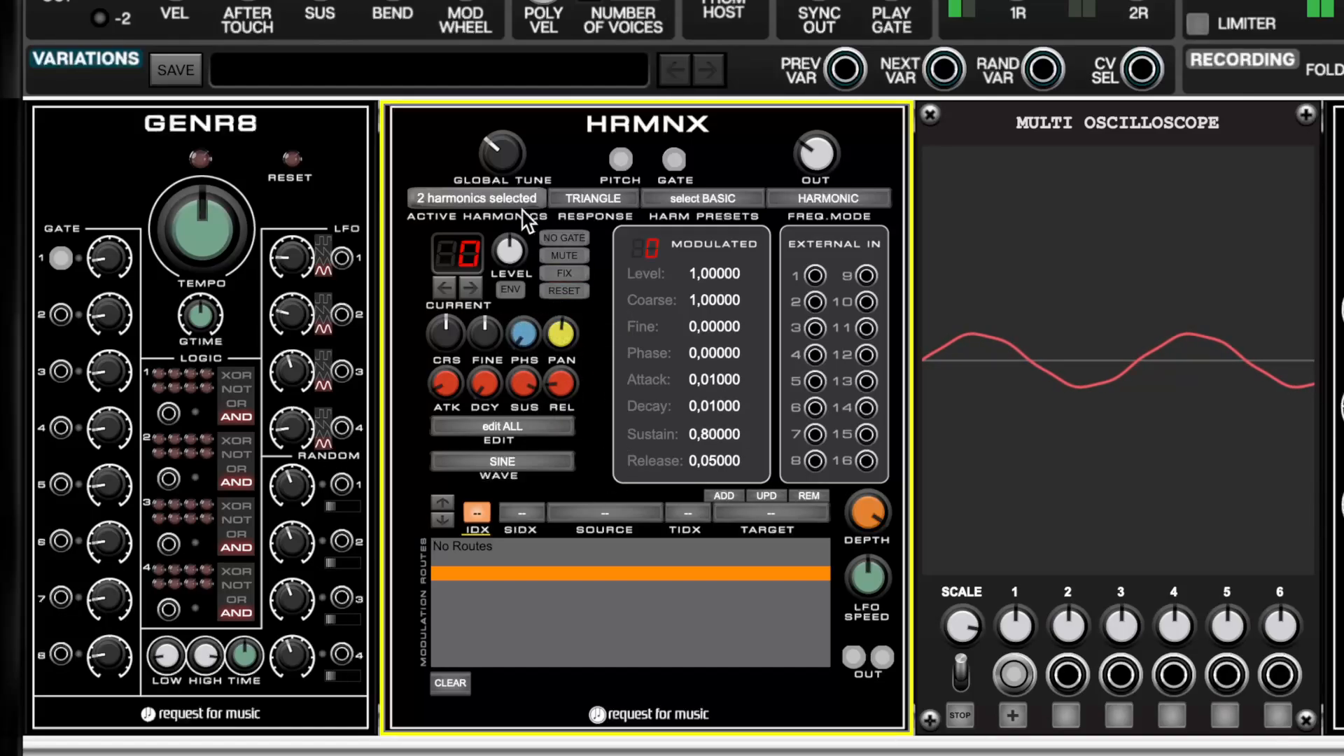
# - Toggle harmonic 4 off and back on among the active harmonics
pyautogui.click(487, 196)
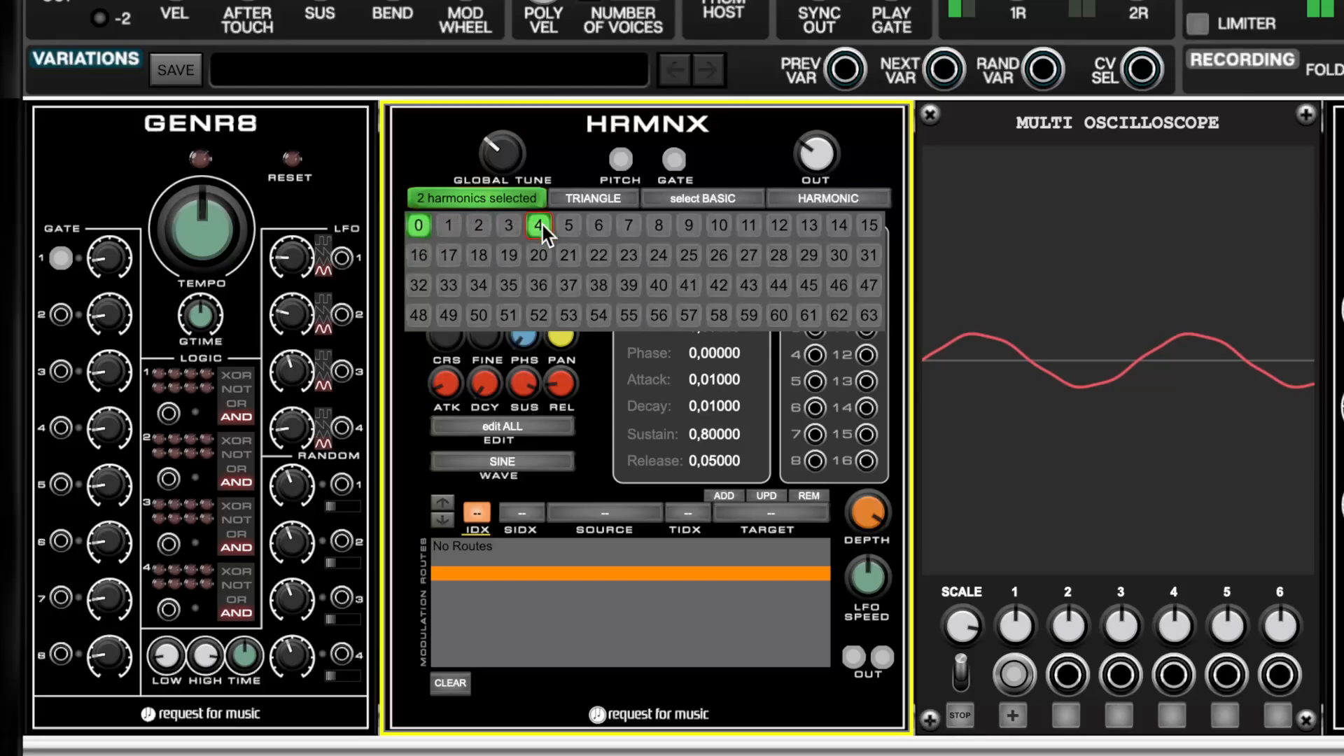
pyautogui.click(543, 225)
pyautogui.click(543, 225)
pyautogui.click(503, 199)
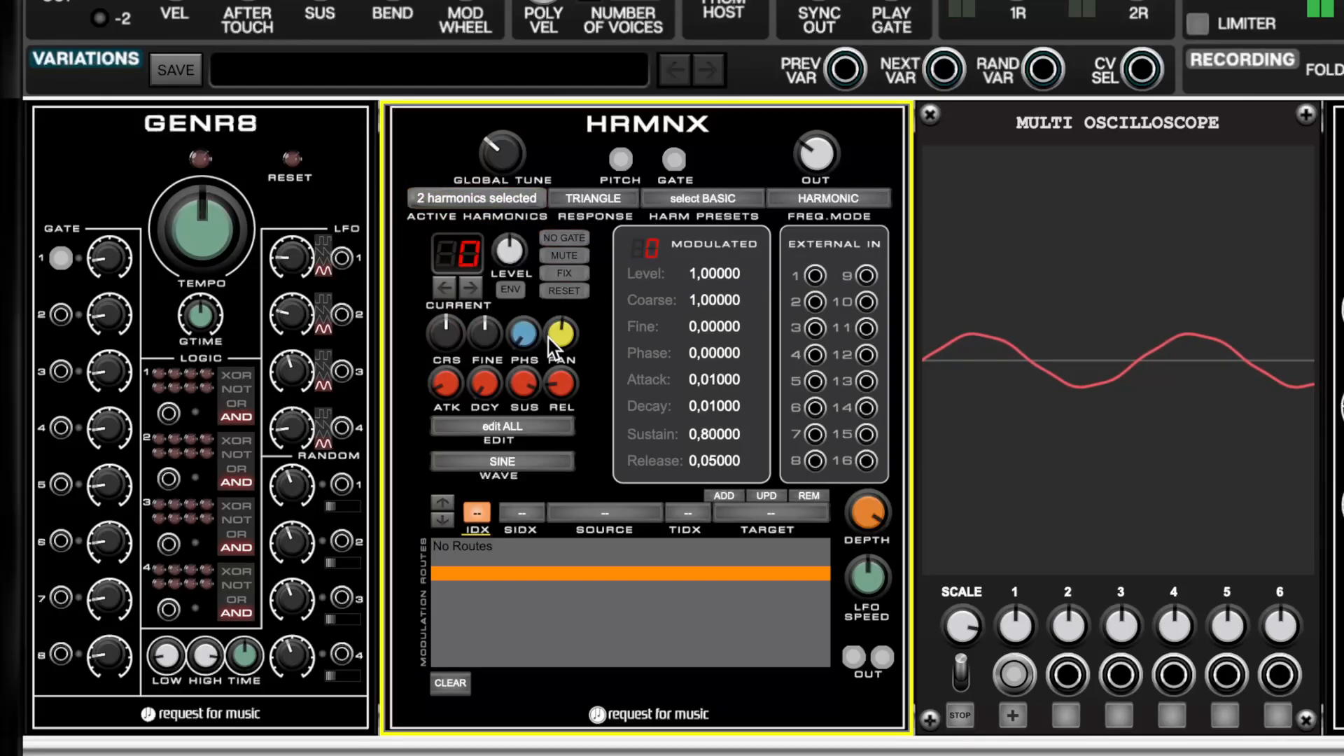
# - Limit editing to the current harmonic and set harmonic 4's coarse to about 0,412, fine to about -44,20 and pan to about 0,92
pyautogui.click(471, 287)
pyautogui.moveTo(447, 338)
pyautogui.mouseDown()
pyautogui.moveTo(448, 365)
pyautogui.moveTo(447, 339)
pyautogui.mouseUp()
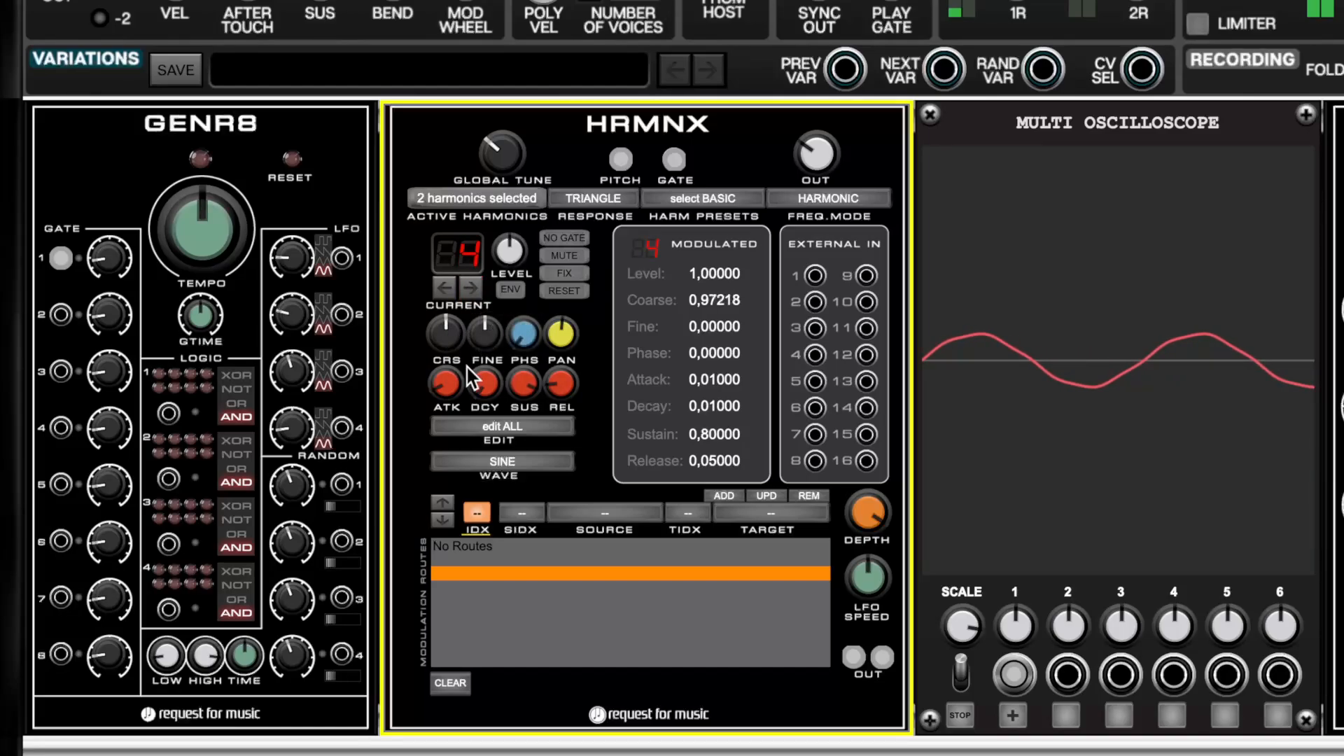
pyautogui.click(470, 428)
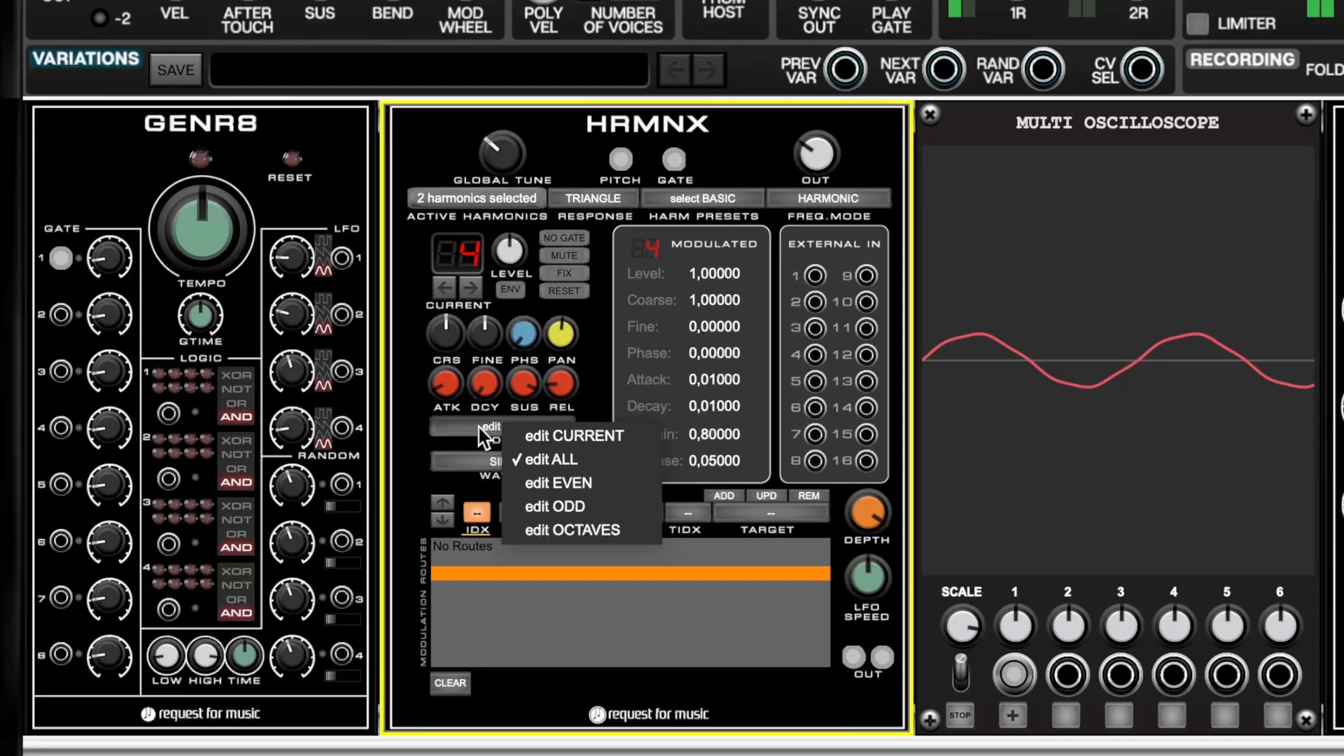
pyautogui.click(530, 436)
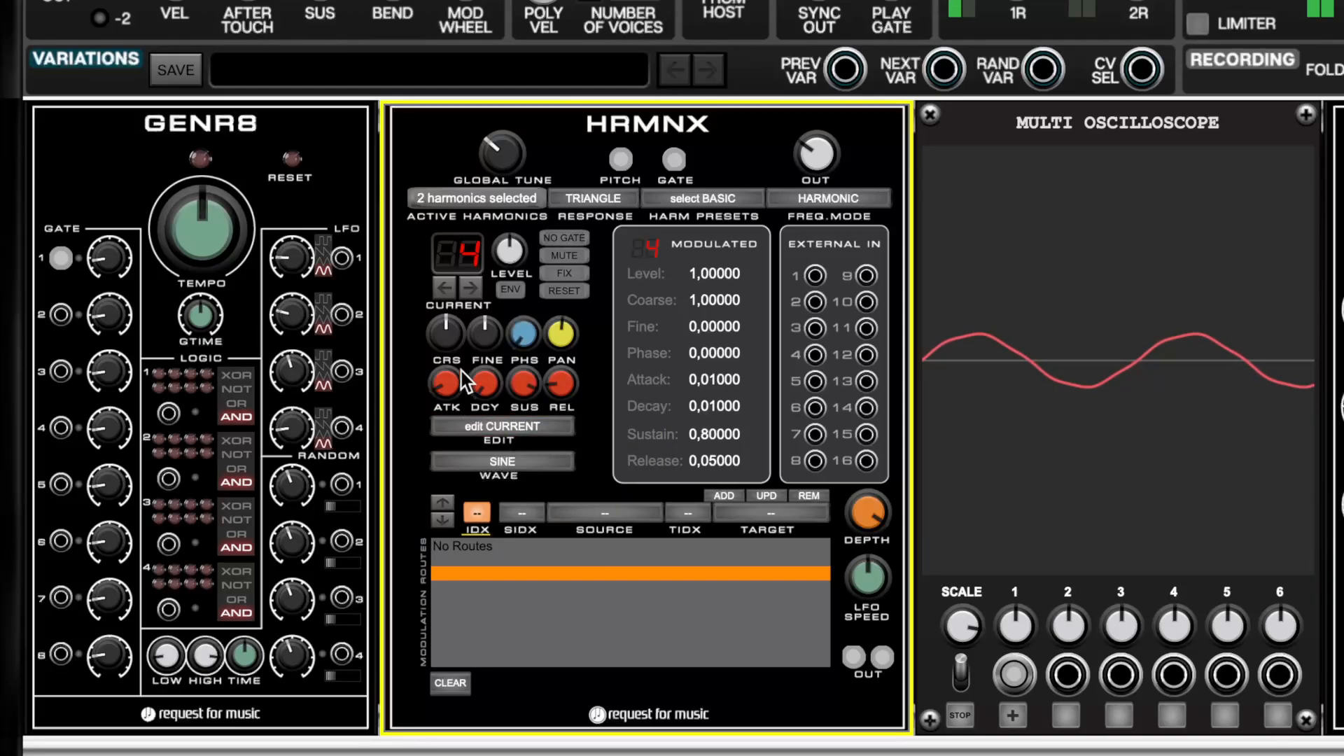
pyautogui.moveTo(445, 329); pyautogui.dragTo(443, 363)
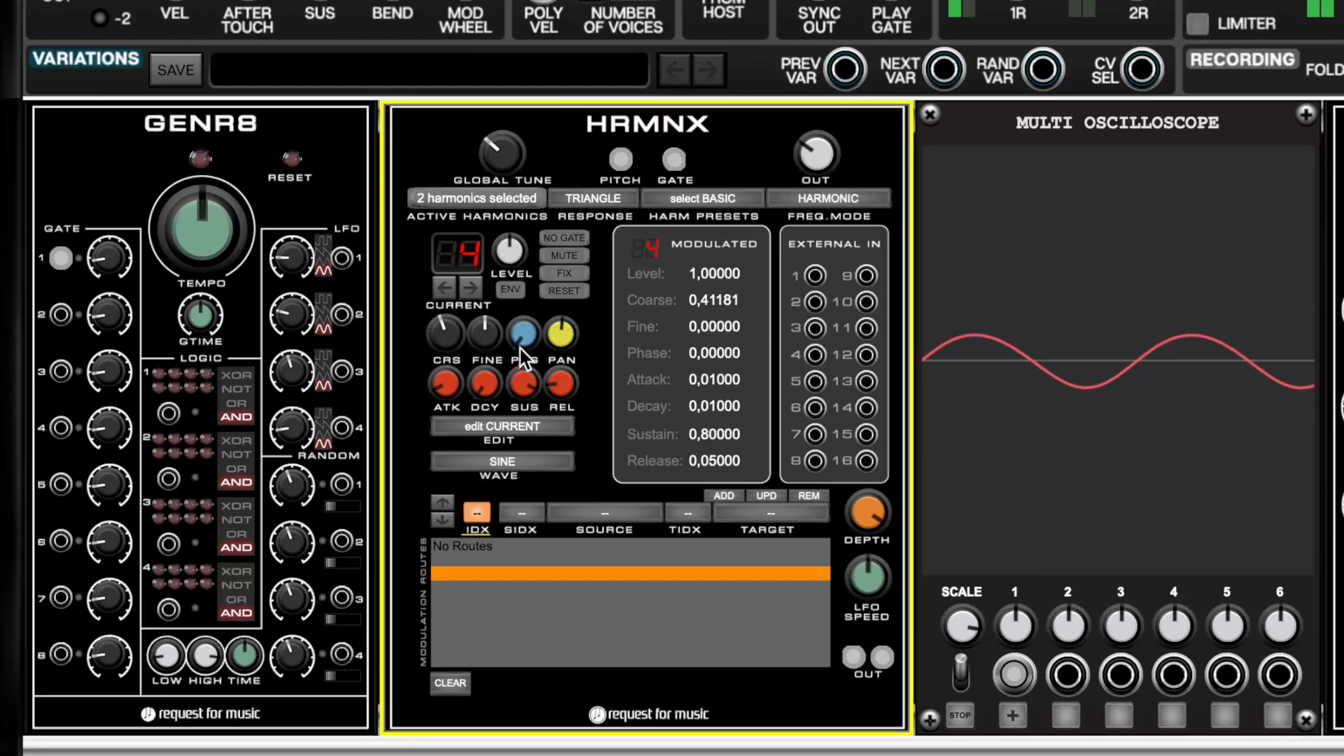
pyautogui.moveTo(490, 326); pyautogui.dragTo(489, 421)
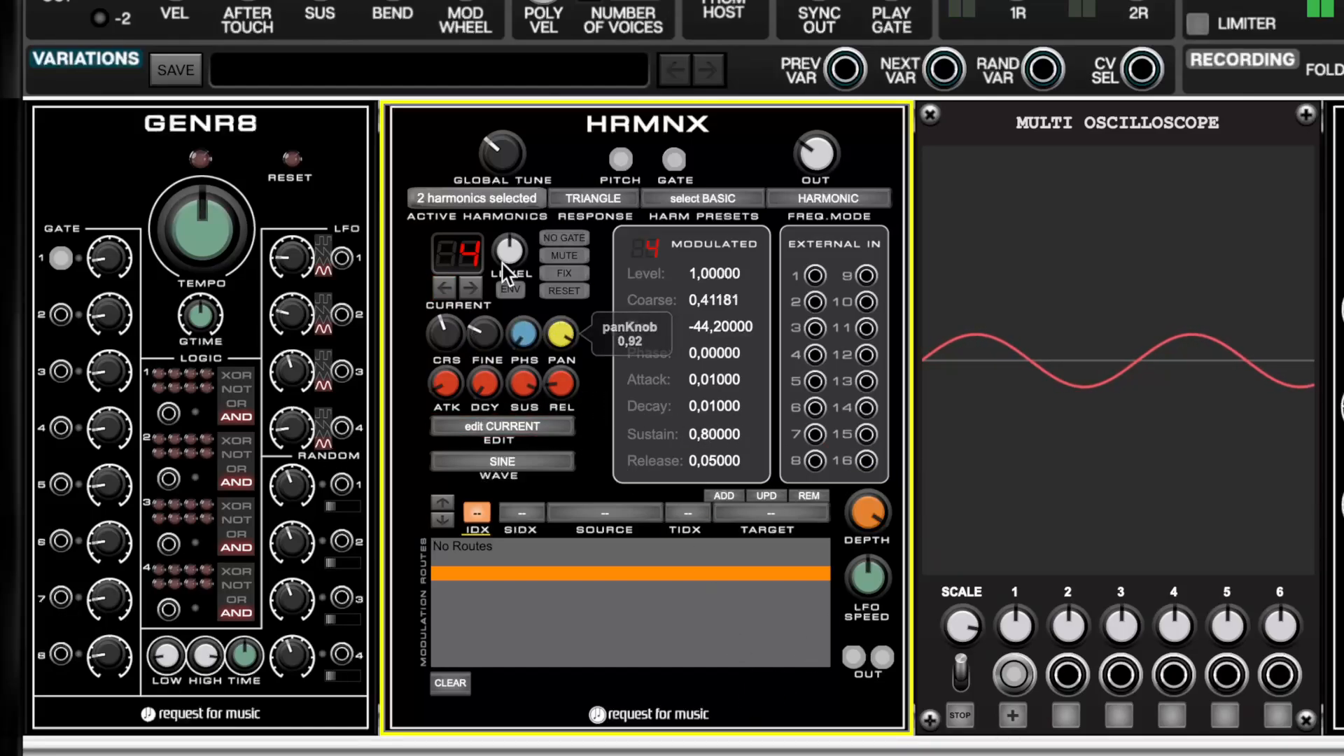
# - Return to harmonic 0, set the harmonic response to FLAT and lower the output level to about 0,31
pyautogui.click(443, 287)
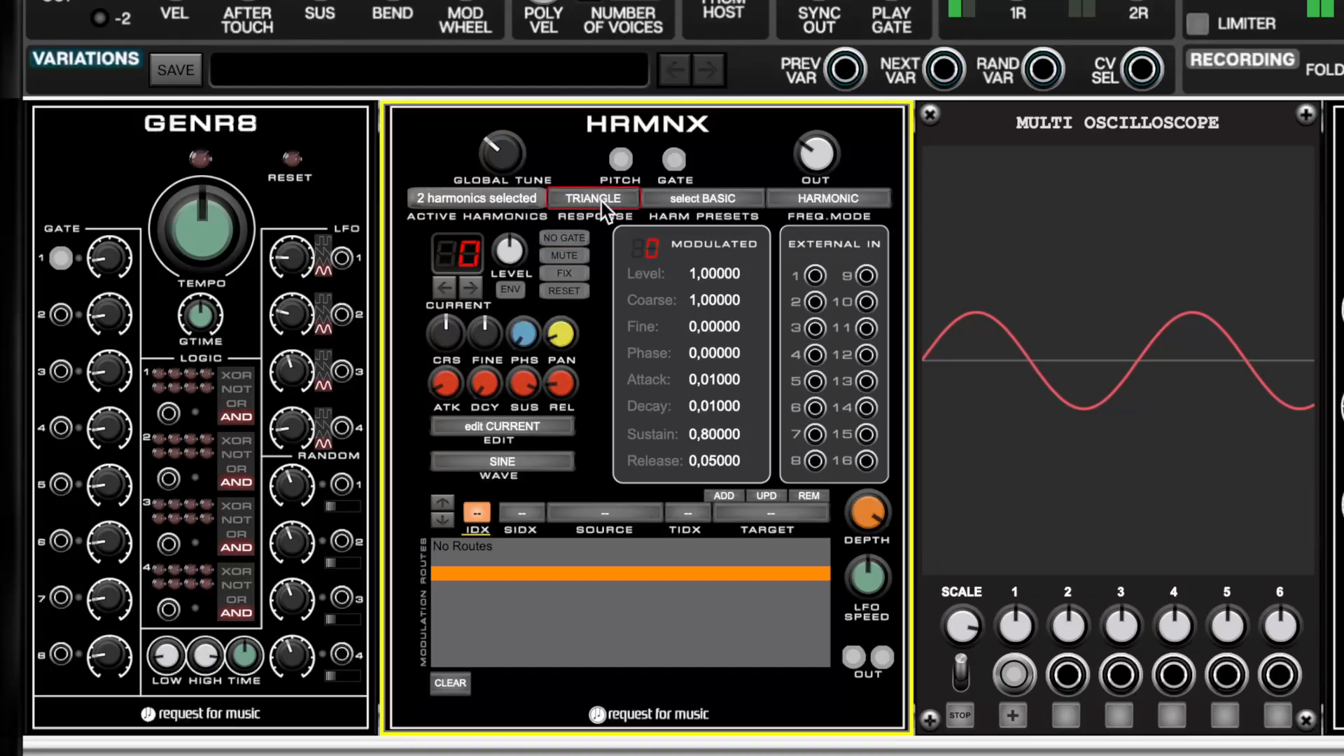
pyautogui.moveTo(818, 154); pyautogui.dragTo(809, 186)
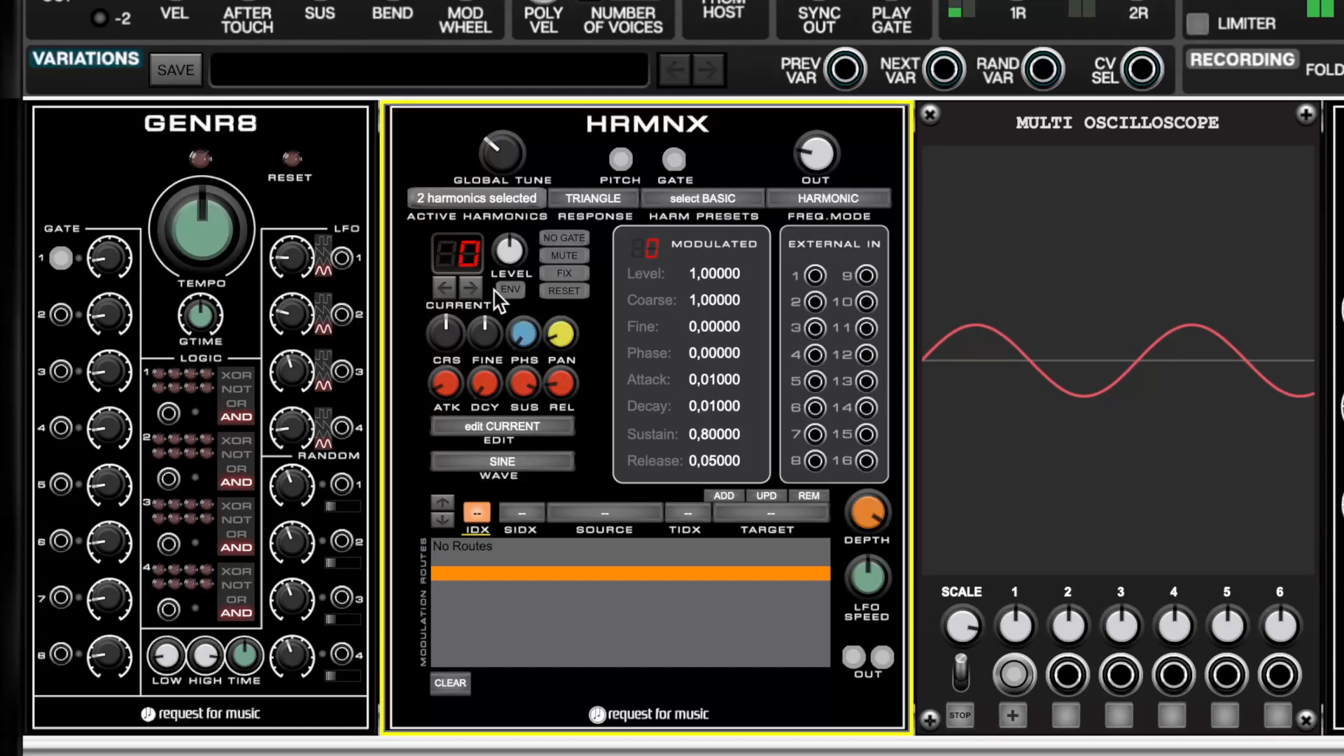
pyautogui.click(590, 199)
pyautogui.click(621, 205)
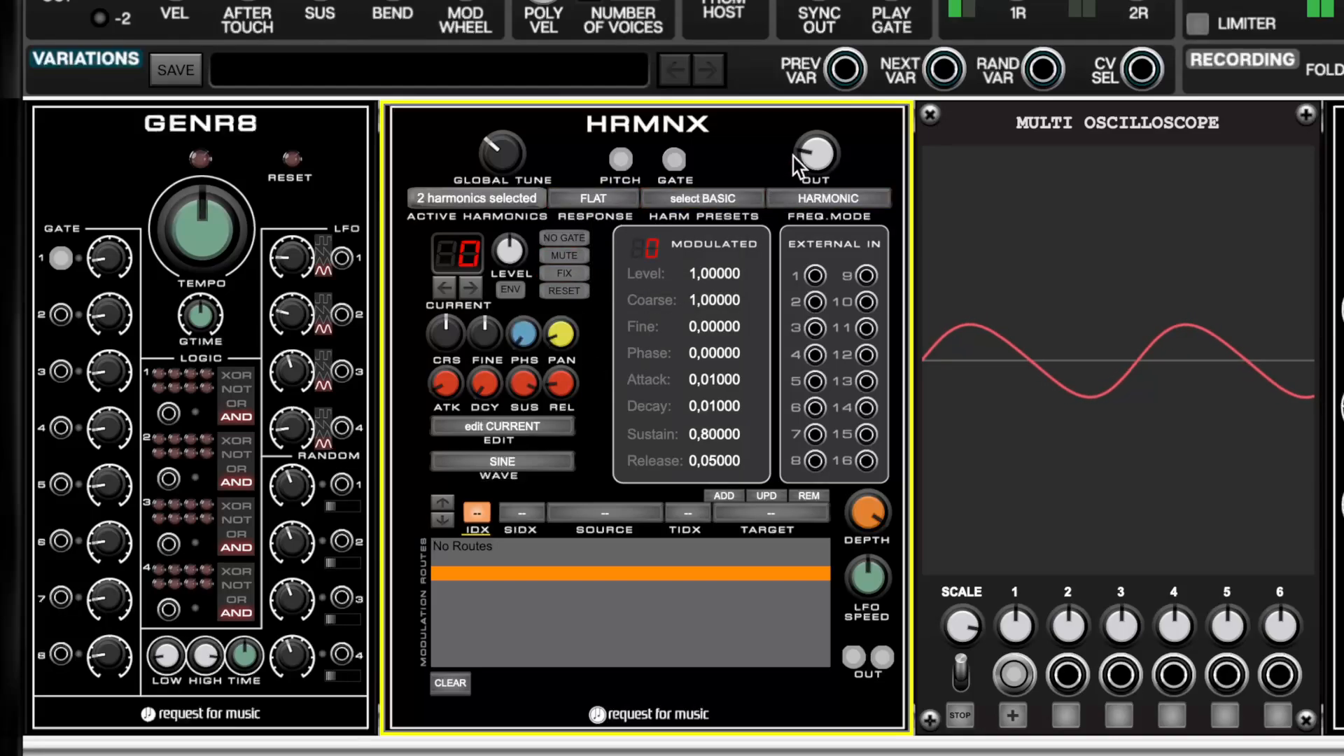
pyautogui.moveTo(816, 162); pyautogui.dragTo(816, 176)
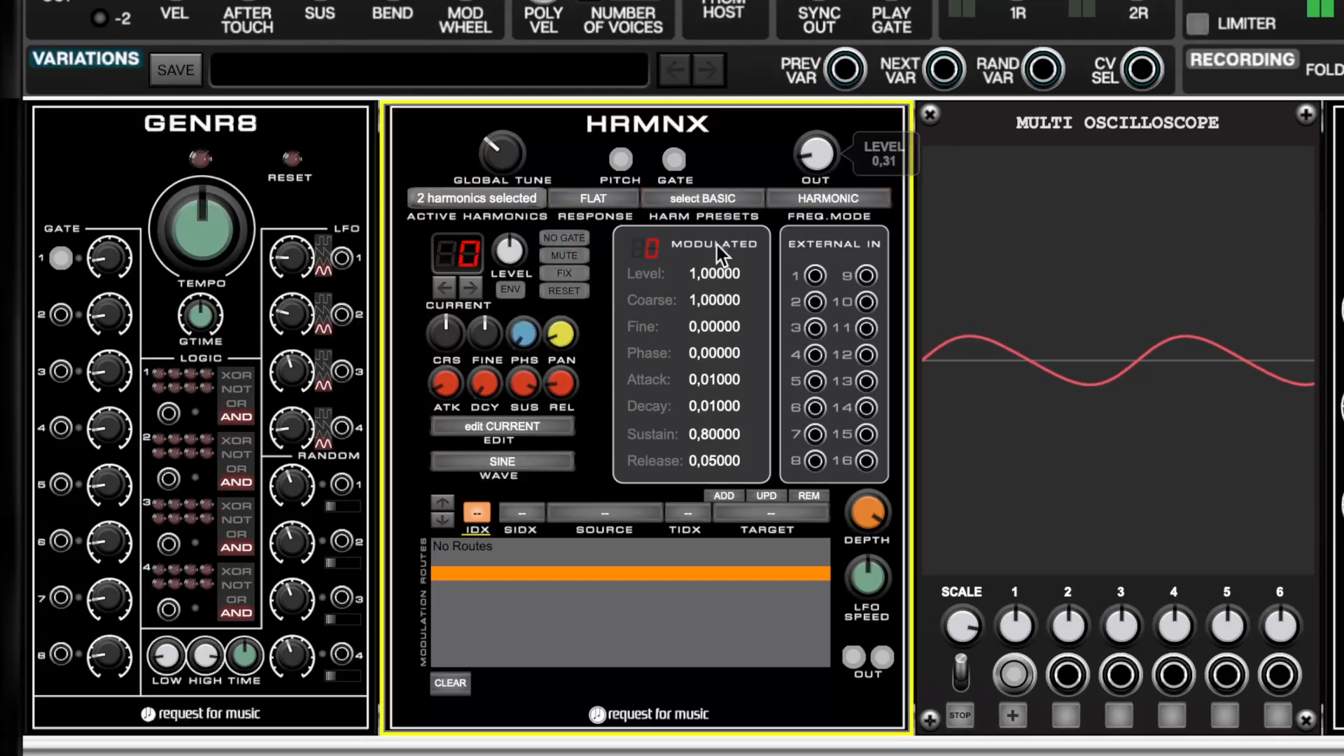
# - Lower harmonic 4's level to about 0,54 and reduce the oscillator's output level
pyautogui.click(473, 284)
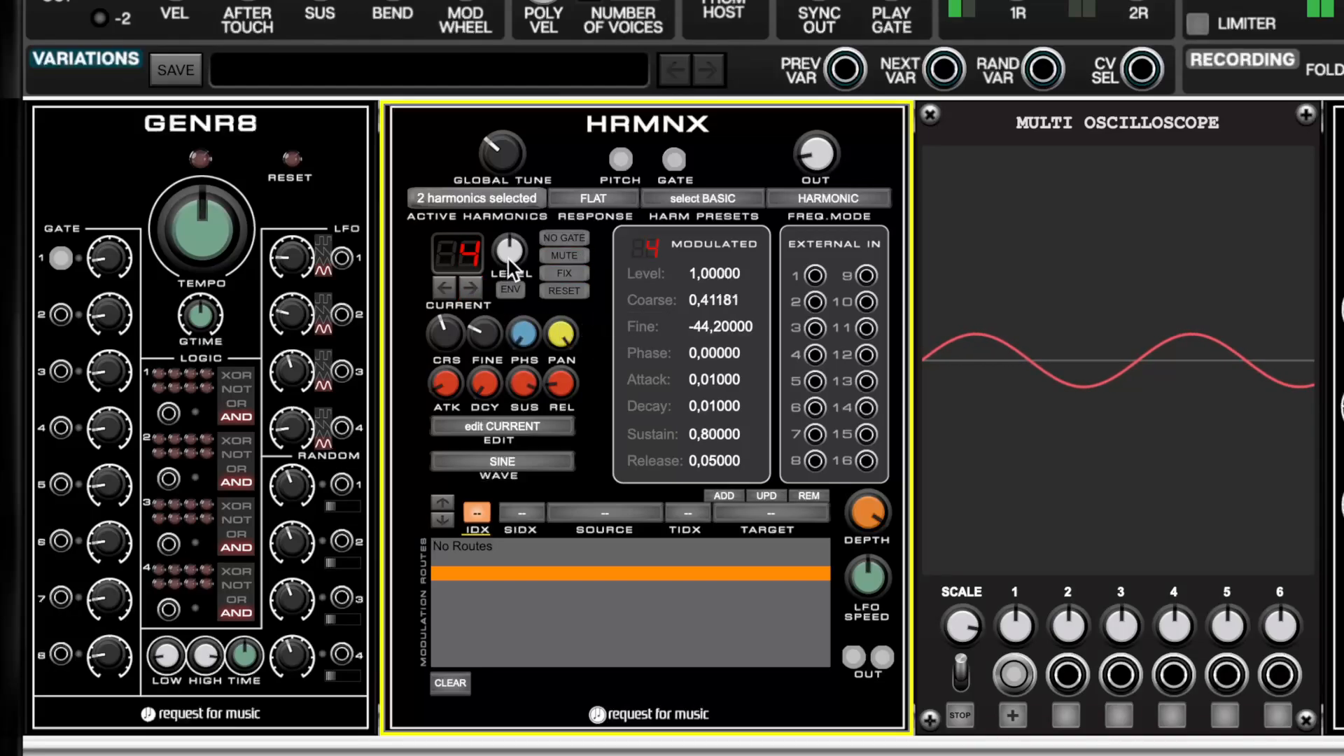
pyautogui.moveTo(511, 269); pyautogui.dragTo(517, 292)
pyautogui.moveTo(840, 162); pyautogui.dragTo(821, 201)
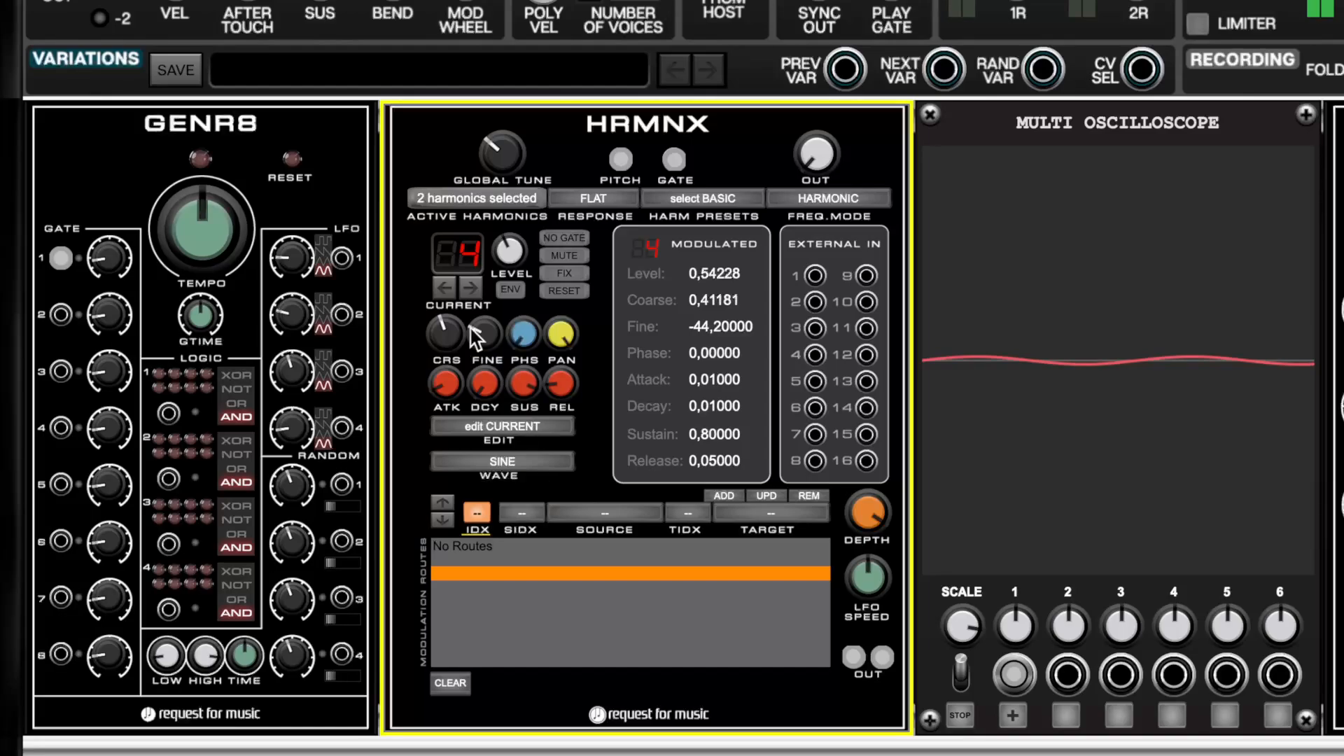
# - Replace harmonic 4 with harmonic 1 among the active harmonics, keeping harmonic 0 active
pyautogui.click(505, 197)
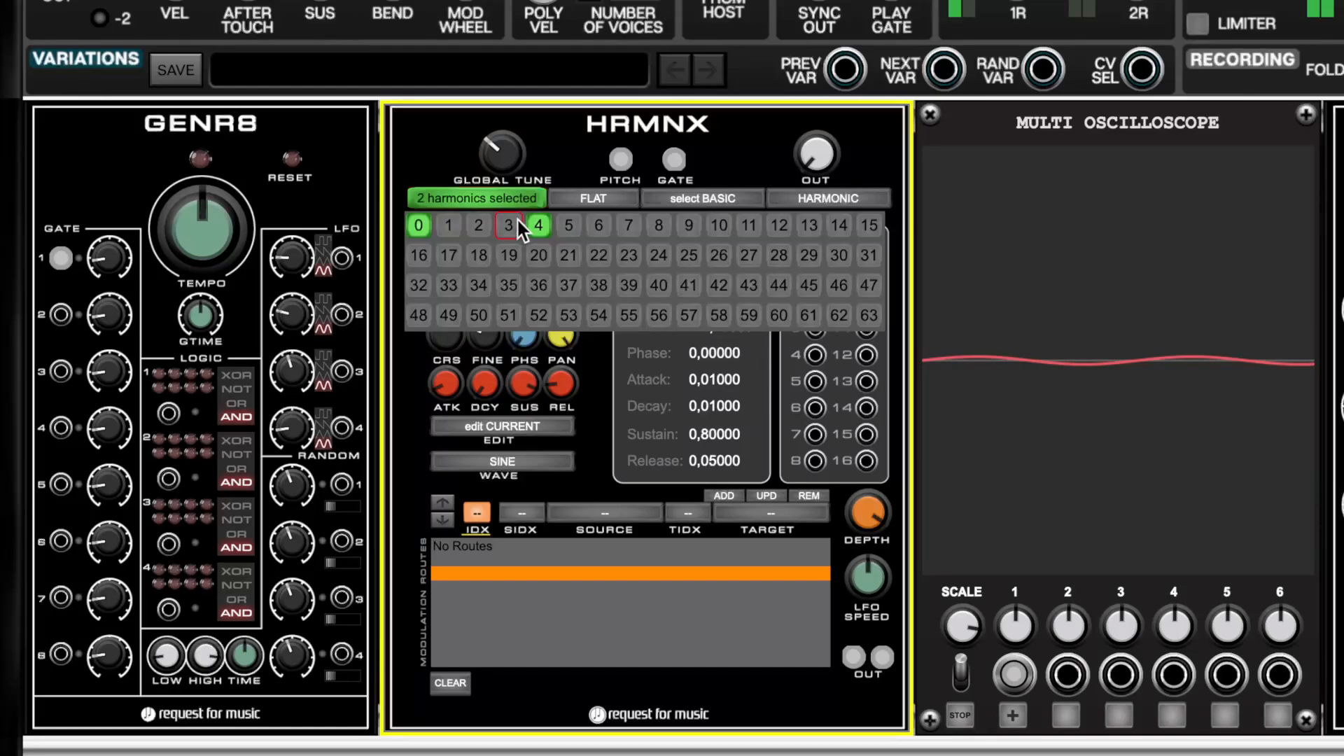
pyautogui.click(455, 230)
pyautogui.click(473, 205)
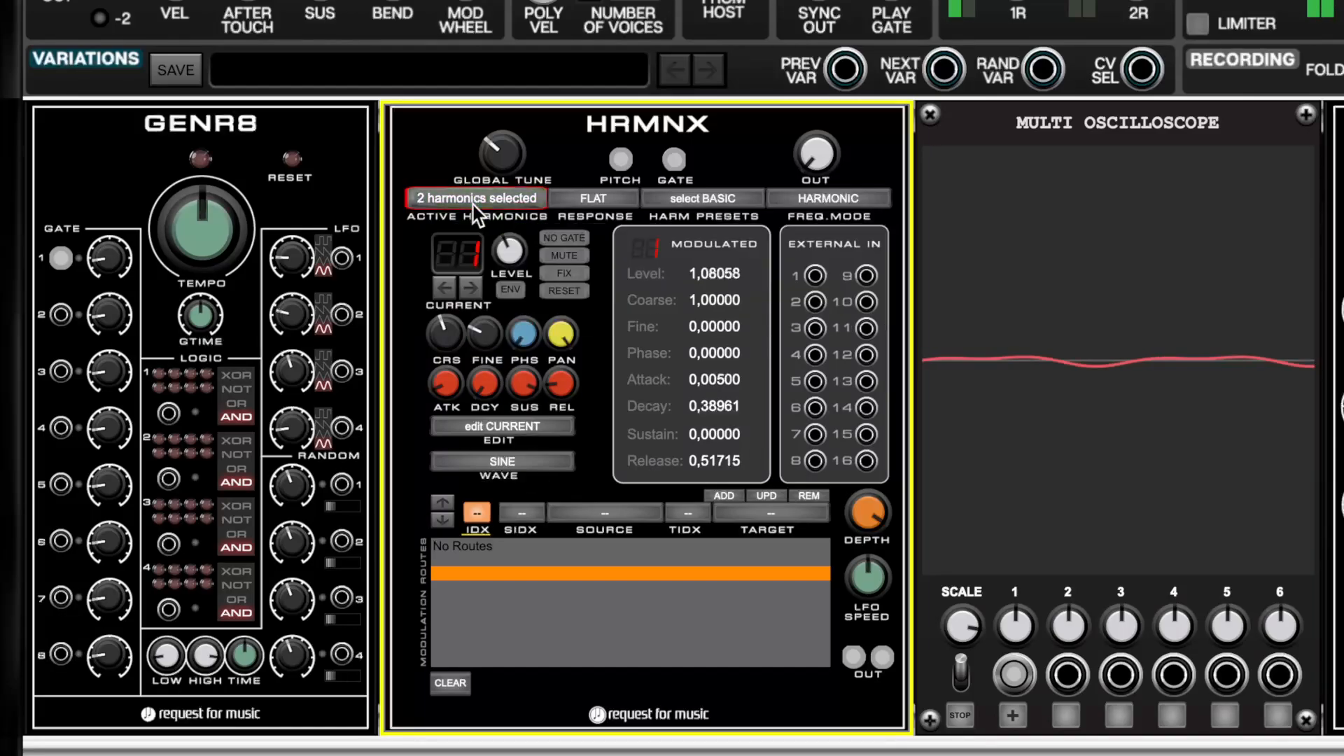
# - Add a modulation route from harmonic 1's ENVOUT to harmonic 0's PHASE and set its depth to about 0,297
pyautogui.click(523, 515)
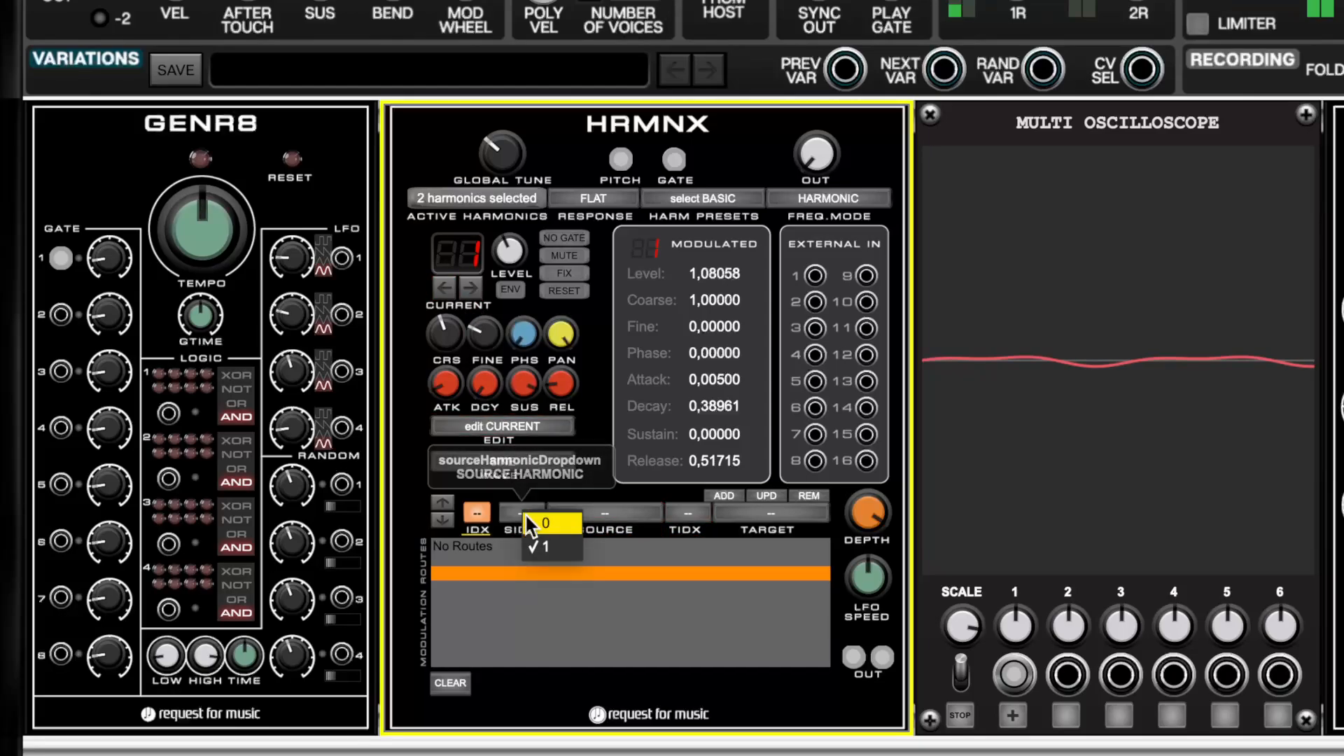
pyautogui.click(559, 550)
pyautogui.click(599, 512)
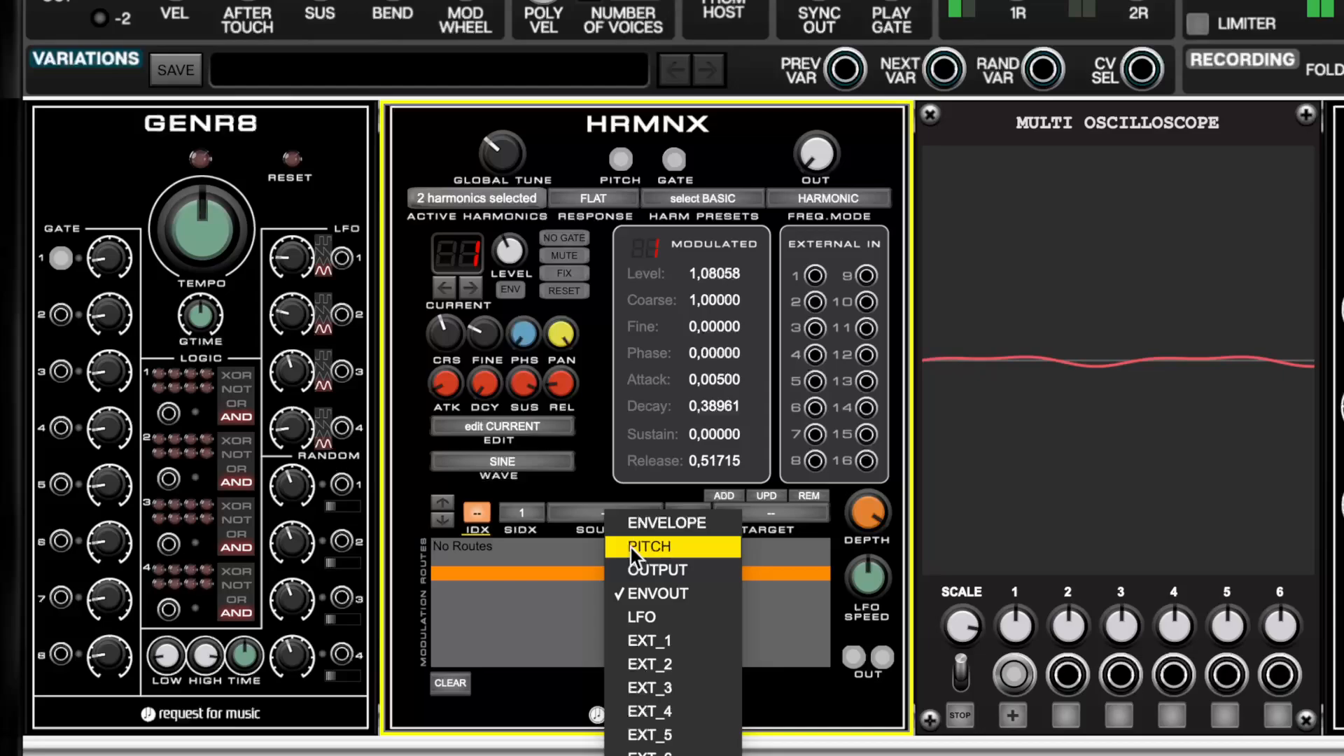
pyautogui.click(650, 593)
pyautogui.click(687, 520)
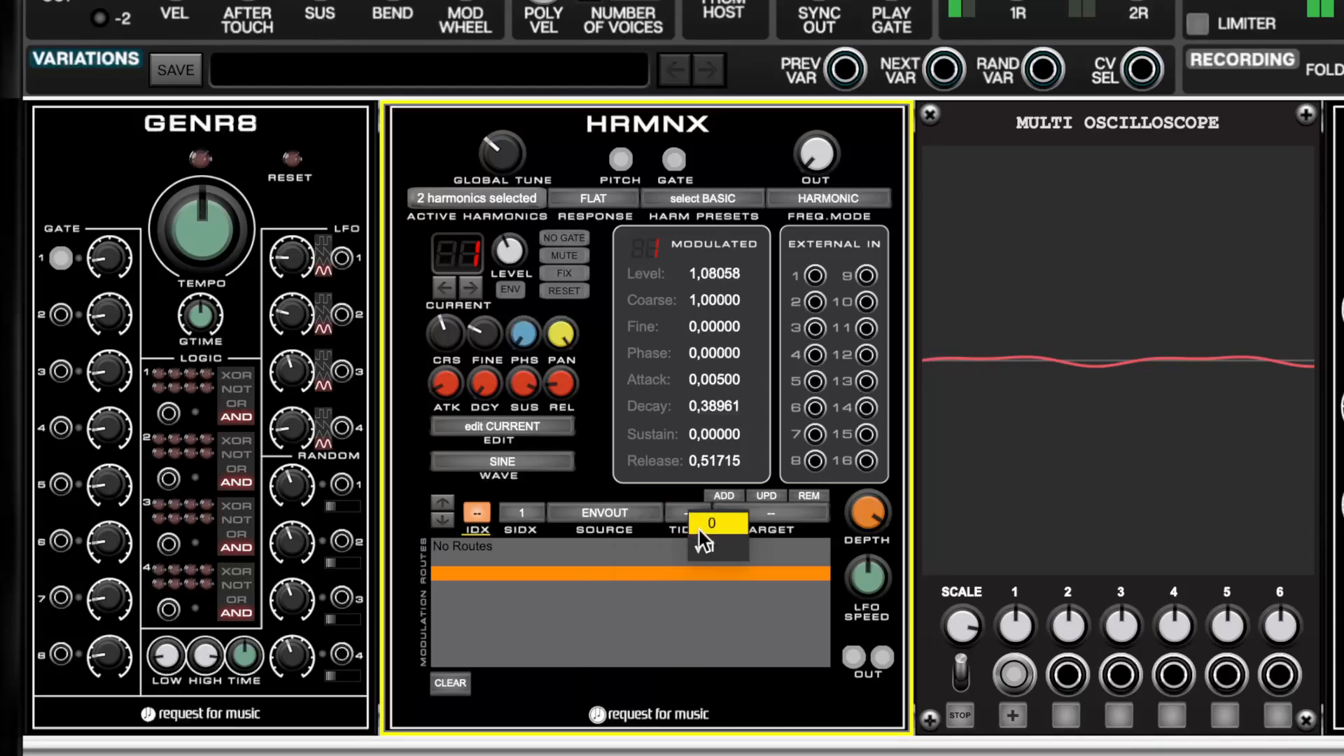
pyautogui.click(700, 522)
pyautogui.click(757, 514)
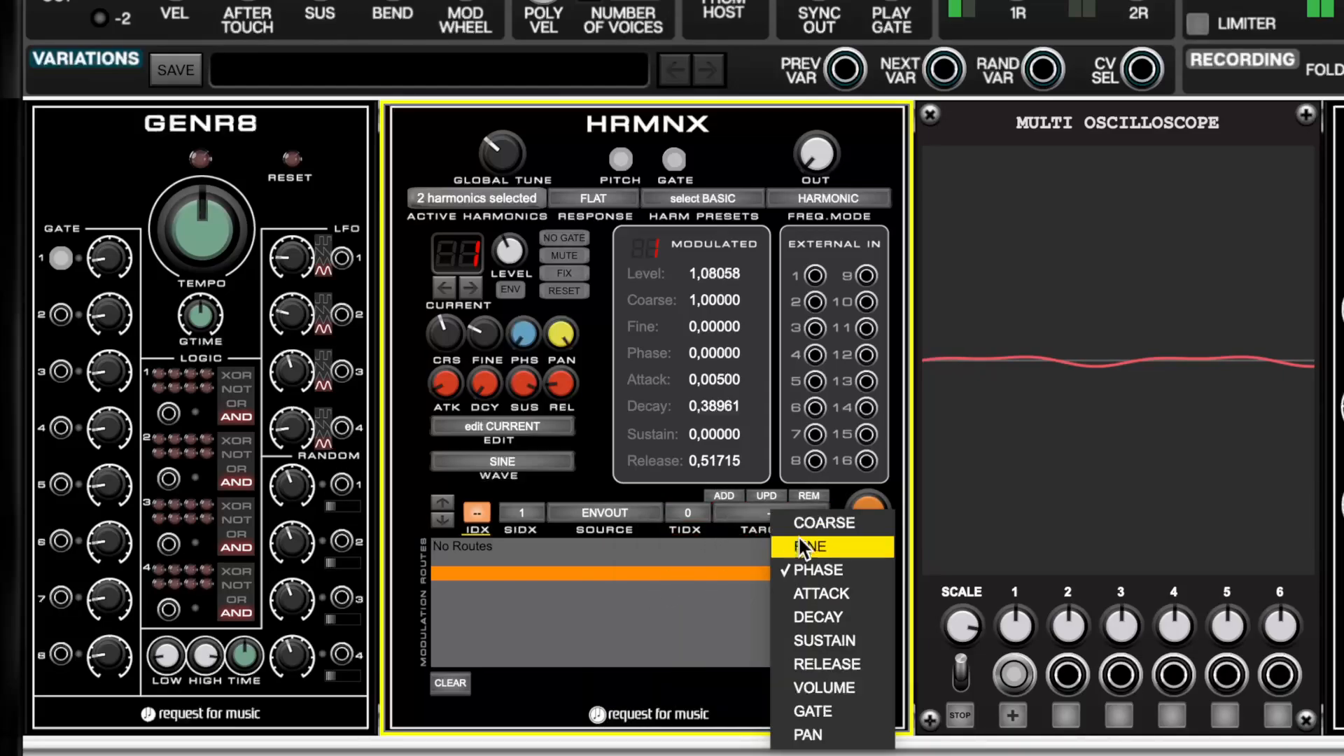
pyautogui.click(813, 569)
pyautogui.click(723, 493)
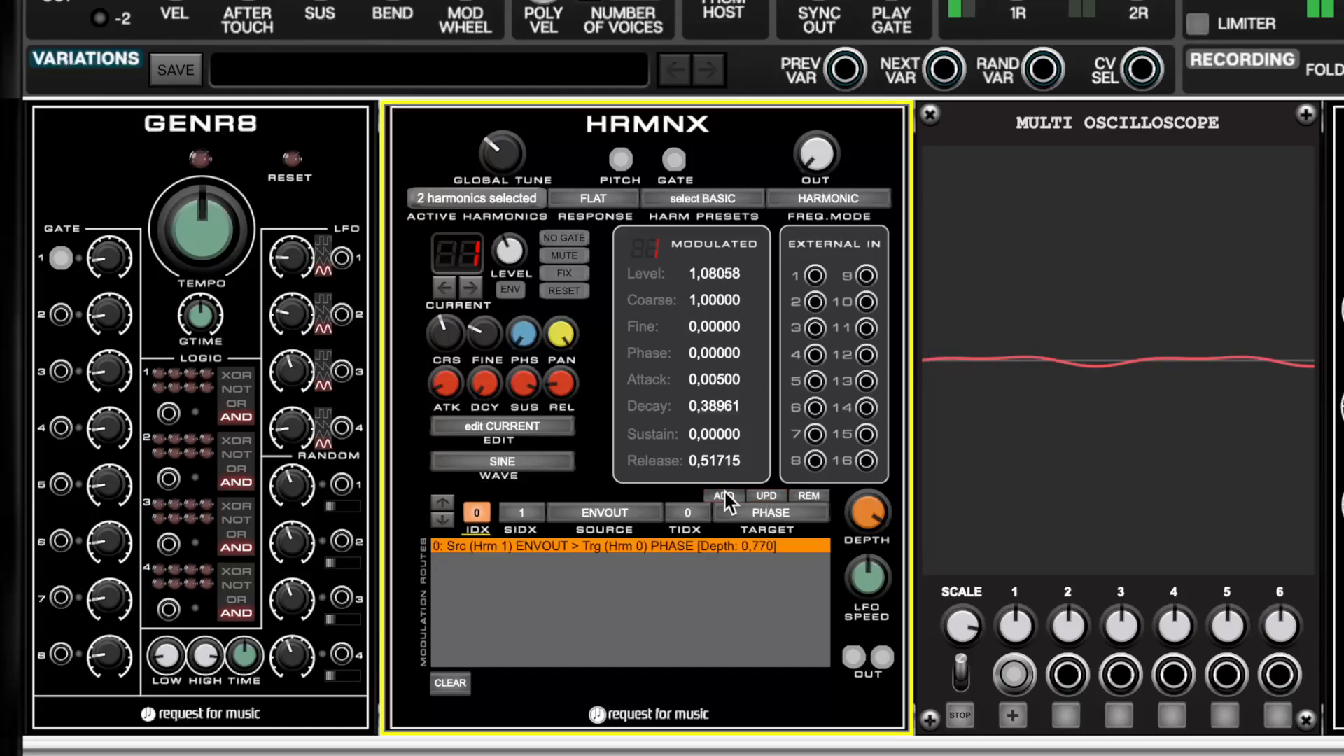
pyautogui.moveTo(868, 523); pyautogui.dragTo(950, 727)
pyautogui.moveTo(881, 464); pyautogui.dragTo(869, 499)
# - Switch the edit scope to all harmonics and set their level to about 1,13 and fine to about -13,40
pyautogui.click(491, 423)
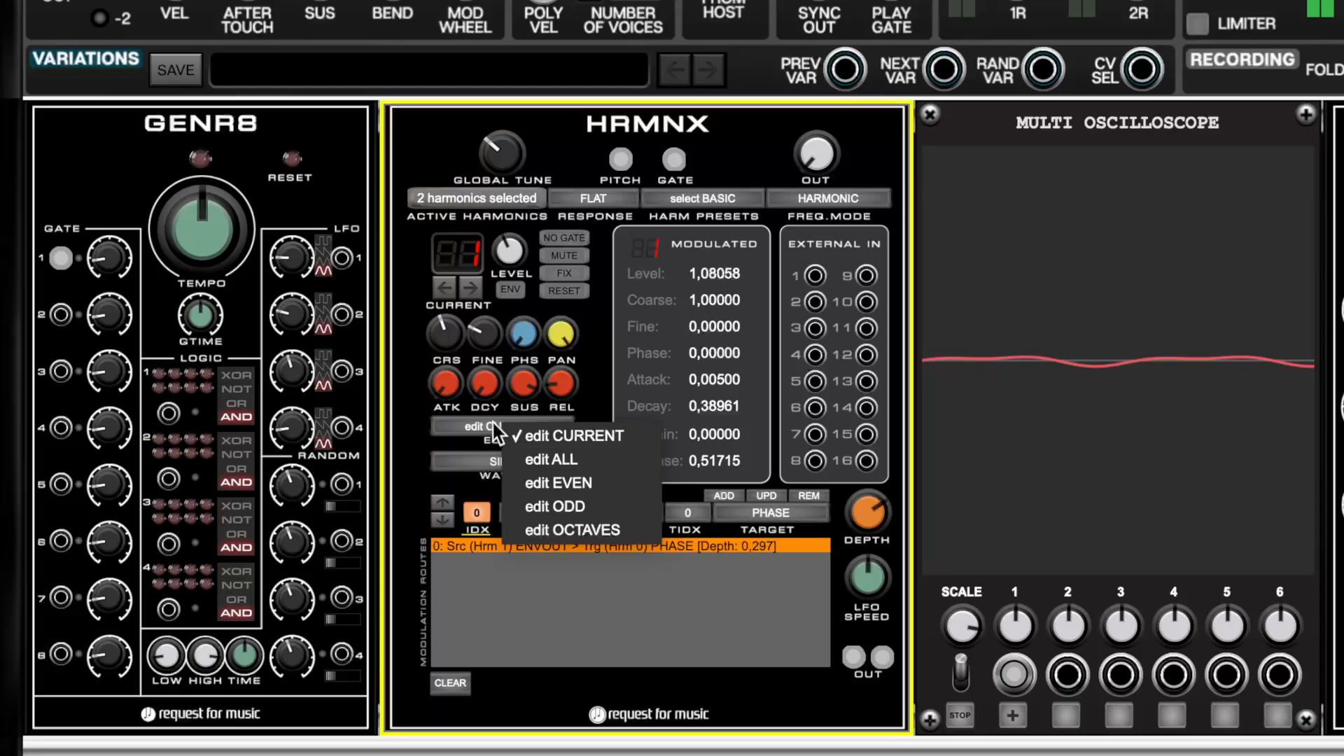
pyautogui.click(558, 457)
pyautogui.moveTo(505, 243); pyautogui.dragTo(516, 207)
pyautogui.moveTo(484, 328); pyautogui.dragTo(500, 266)
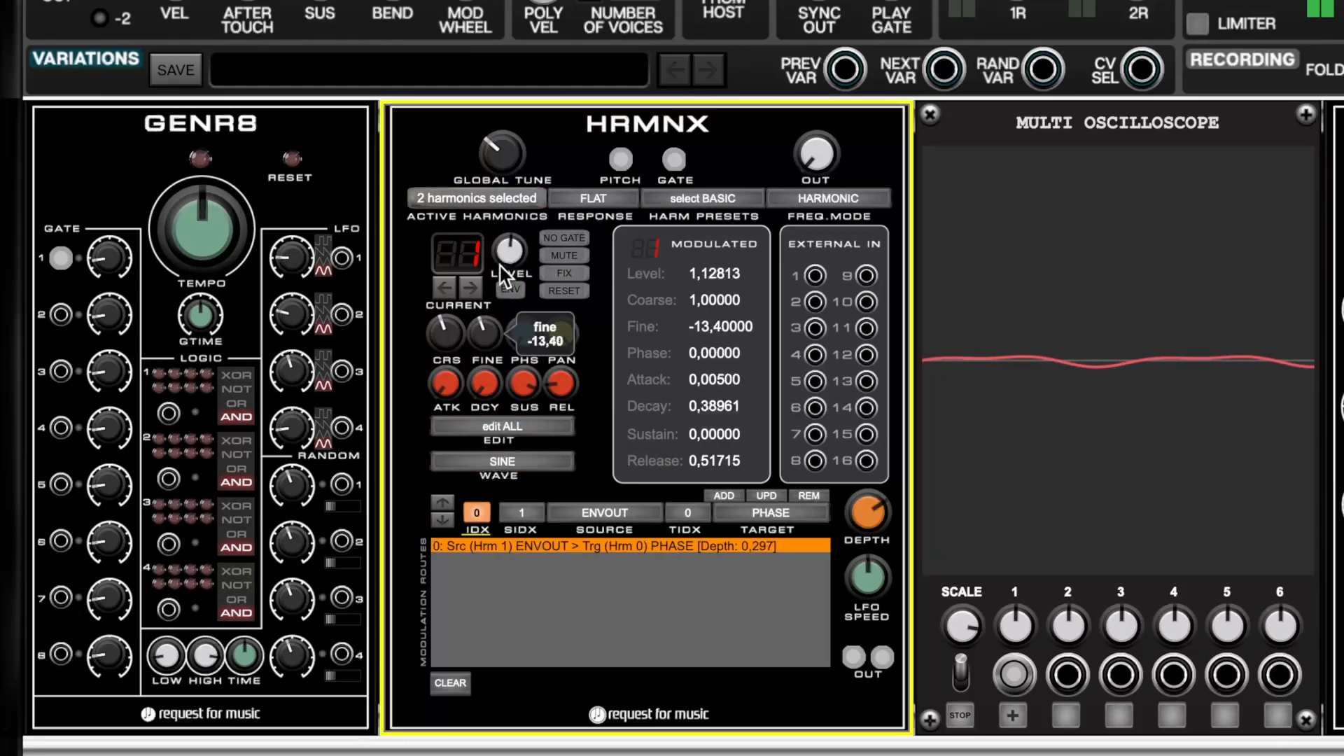
# - Set the coarse tuning of all harmonics first to 0 and finally to 1
pyautogui.doubleClick(452, 335)
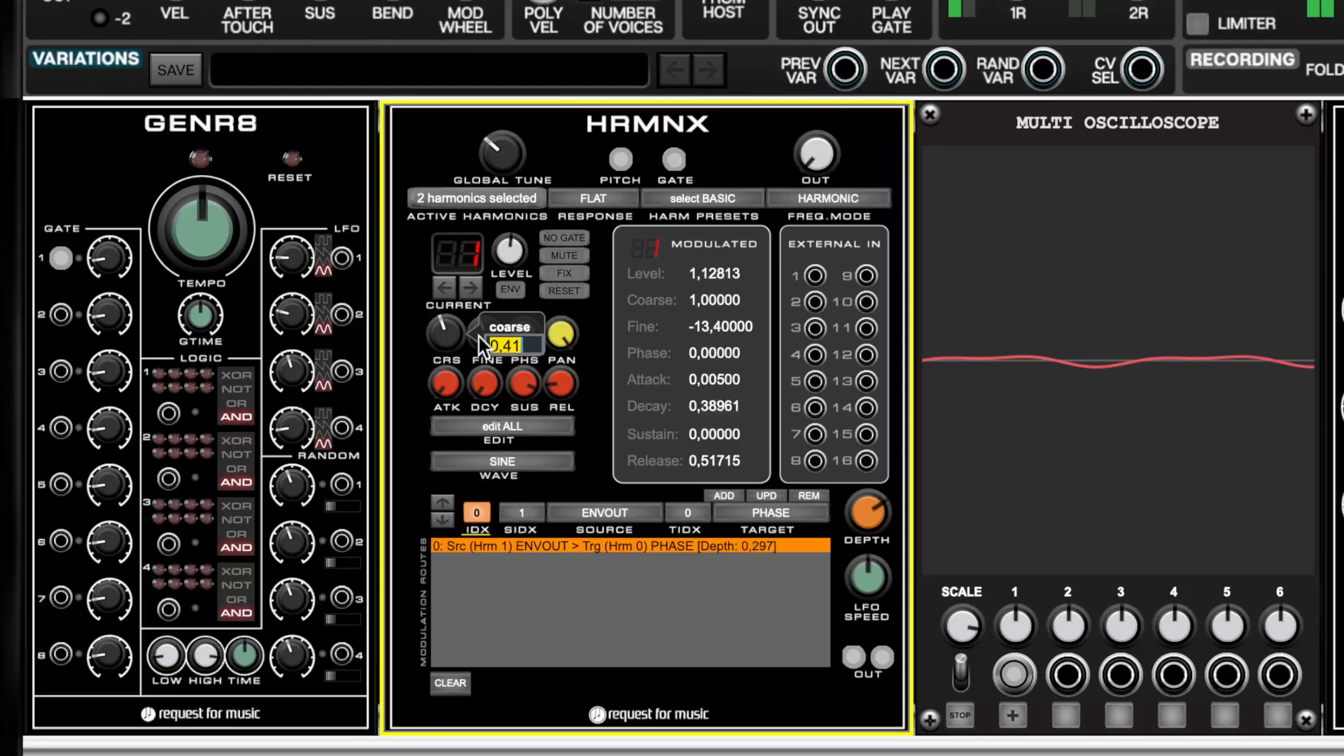
pyautogui.write('0')
pyautogui.press('Return')
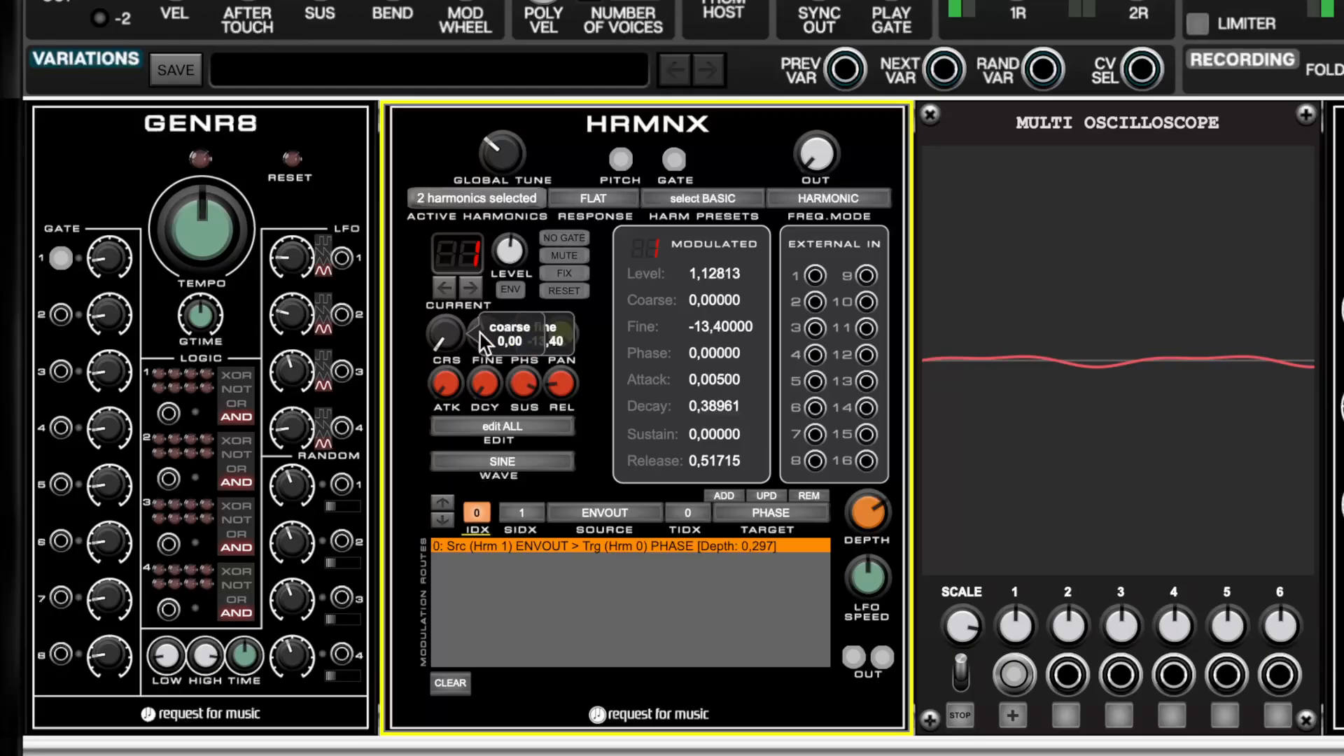
pyautogui.doubleClick(452, 344)
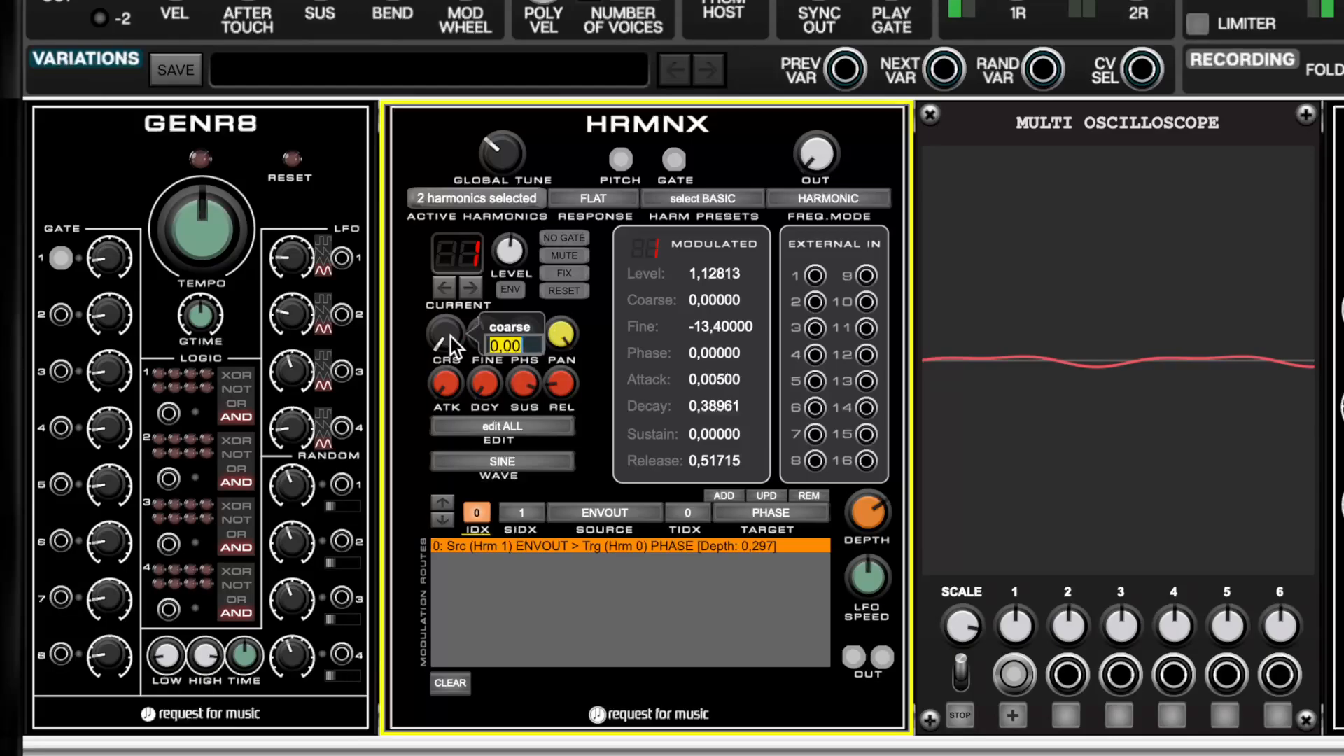
pyautogui.write('1')
pyautogui.press('Return')
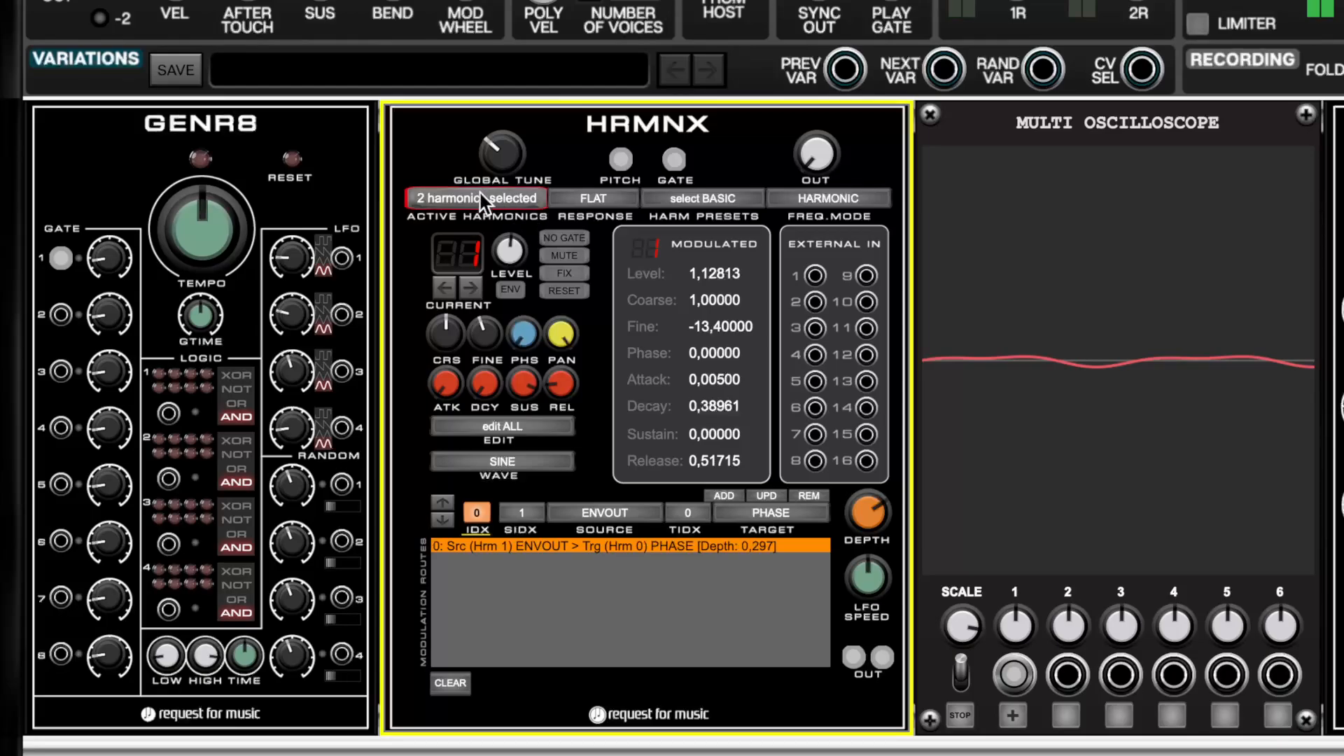
# - Review the active harmonics, select harmonic 1 and limit editing to the current harmonic
pyautogui.click(480, 193)
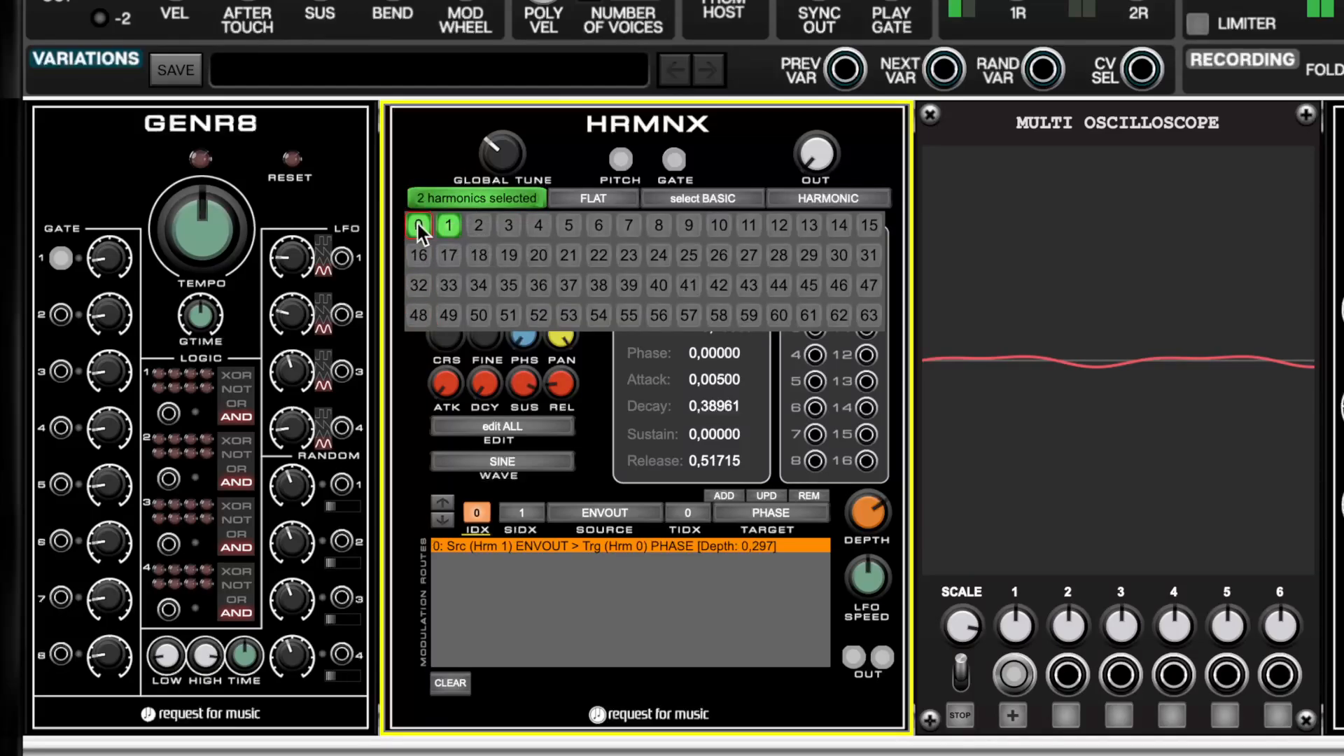
pyautogui.click(448, 198)
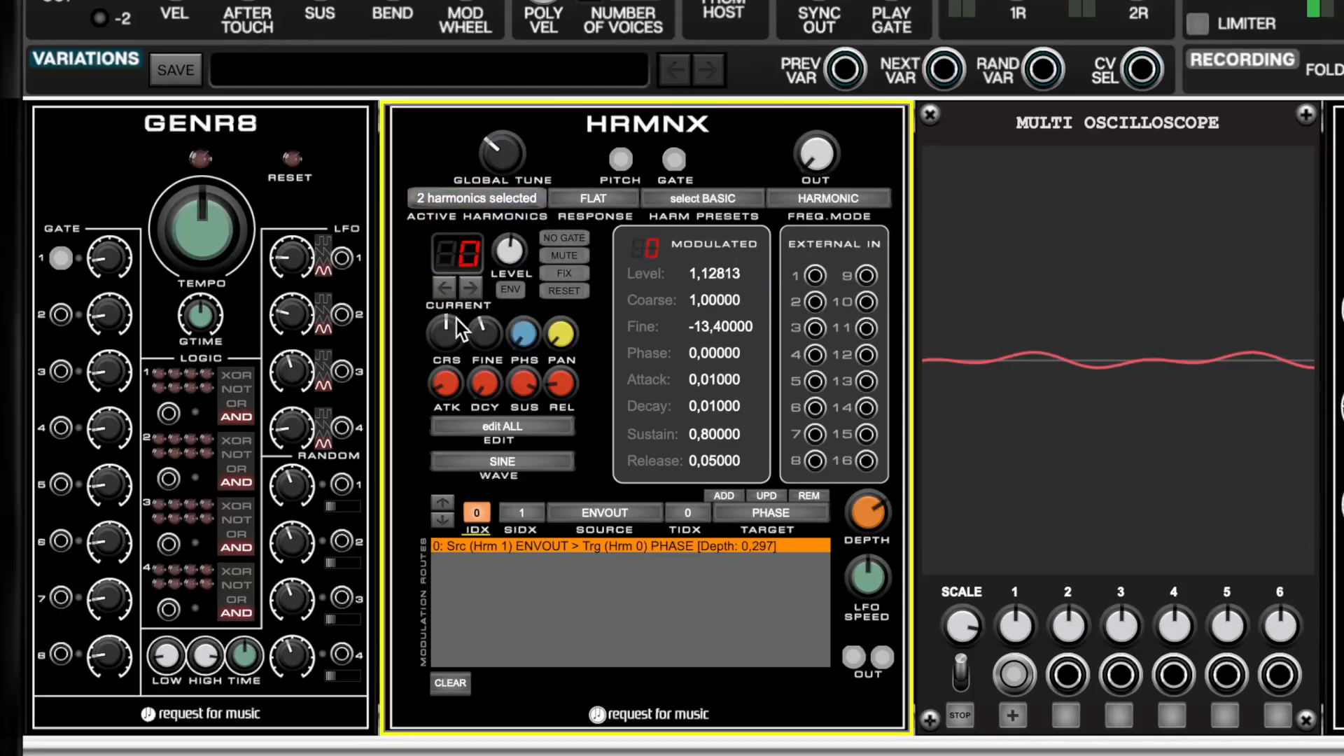
pyautogui.click(463, 292)
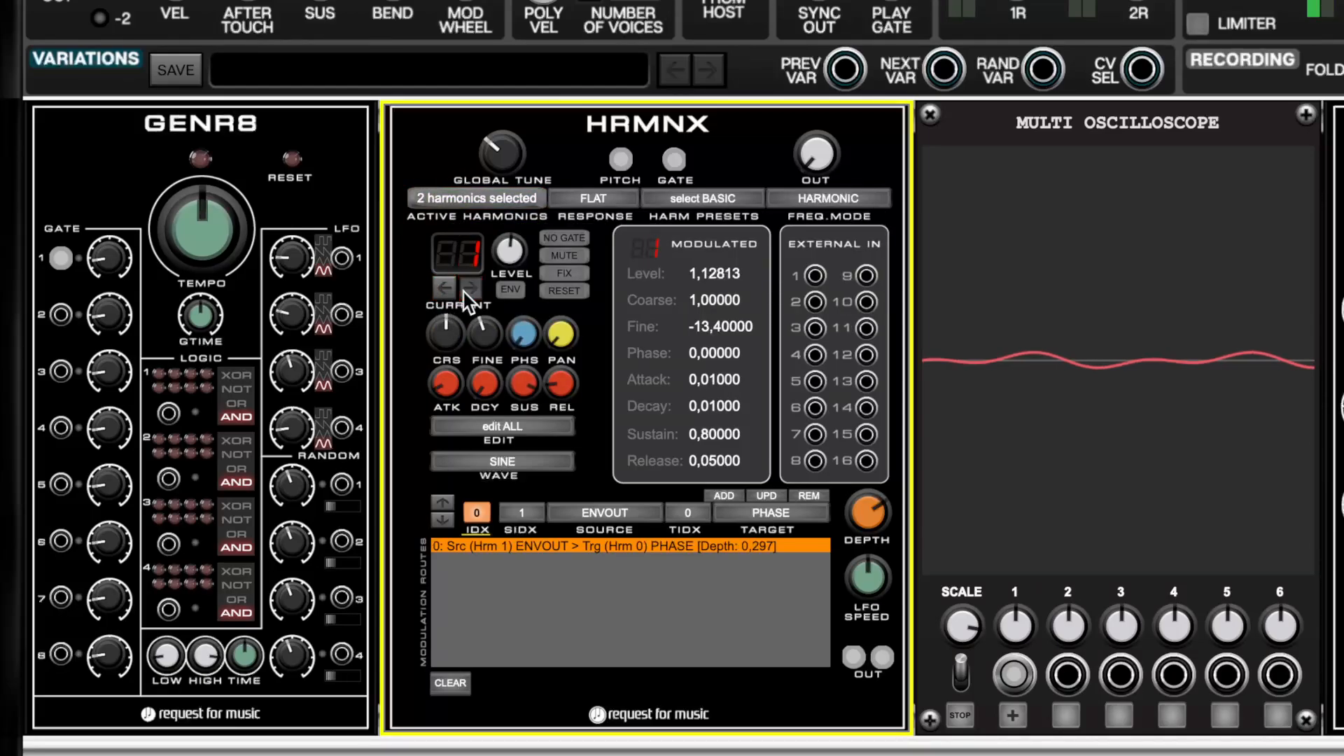
pyautogui.click(497, 431)
pyautogui.click(524, 429)
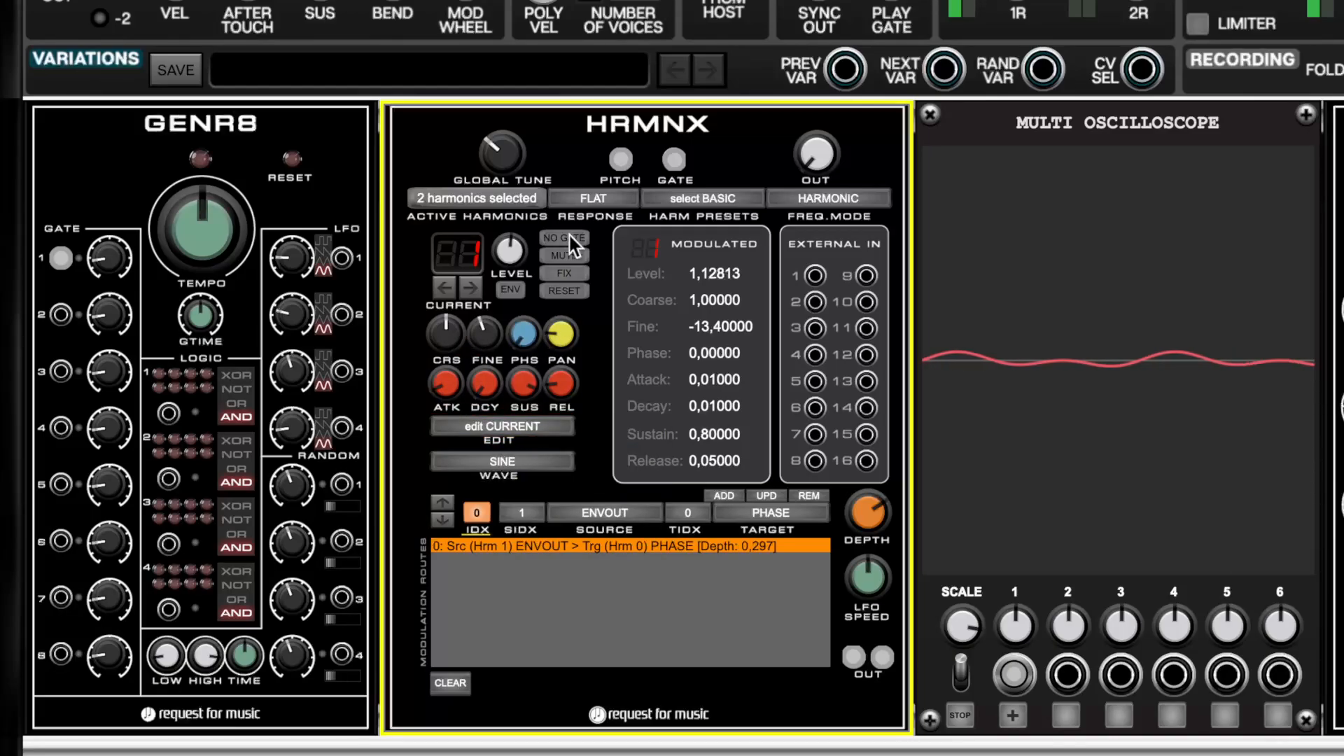
# - Check the coarse tuning of harmonic 0 and harmonic 1
pyautogui.click(442, 292)
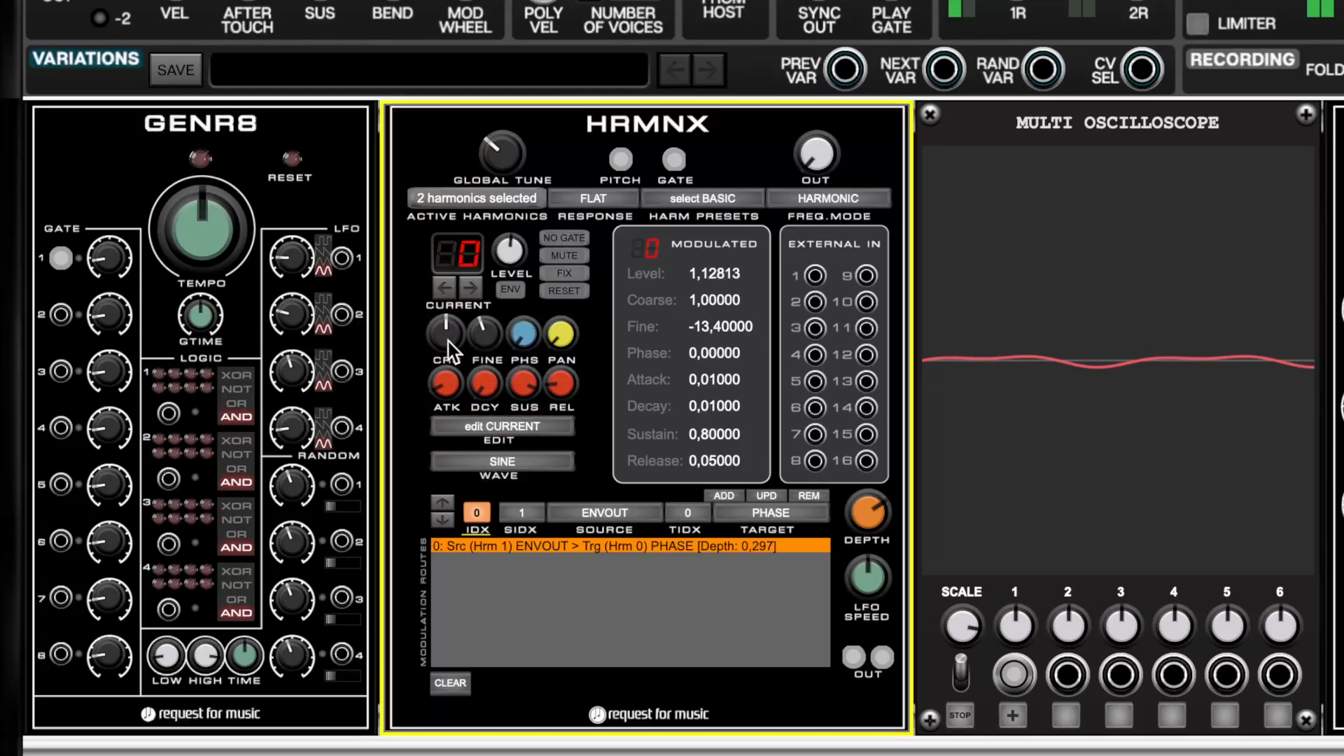
pyautogui.moveTo(447, 342)
pyautogui.click(470, 287)
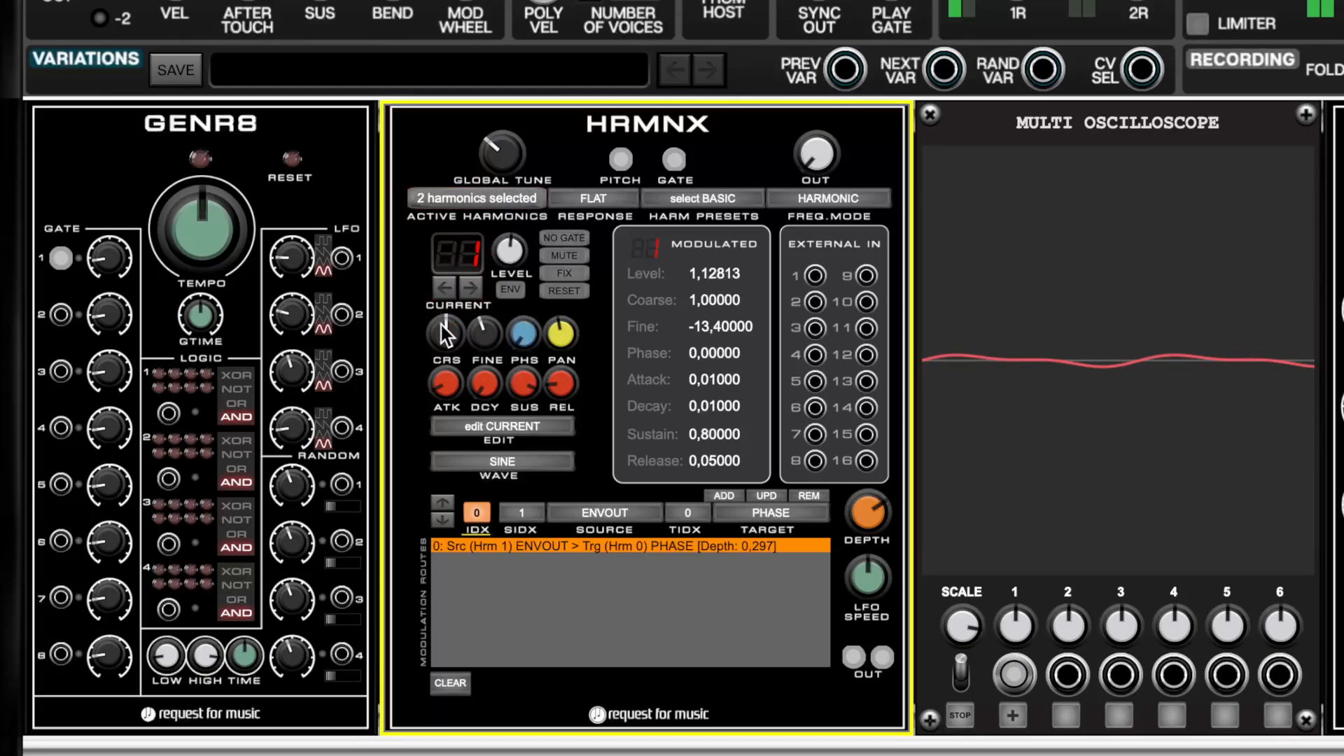
pyautogui.moveTo(450, 336)
pyautogui.press('Return')
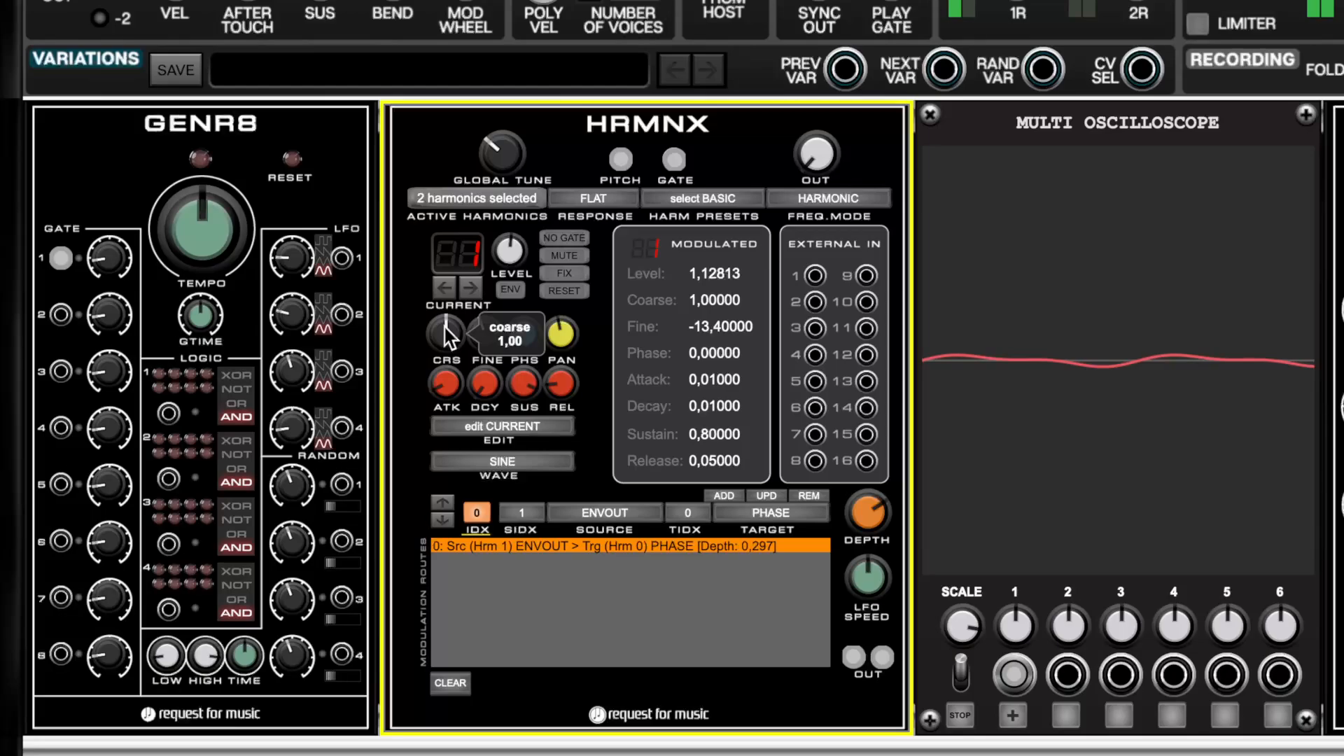
# - Set the fine tuning to 0 on harmonic 1 and on harmonic 0
pyautogui.doubleClick(488, 336)
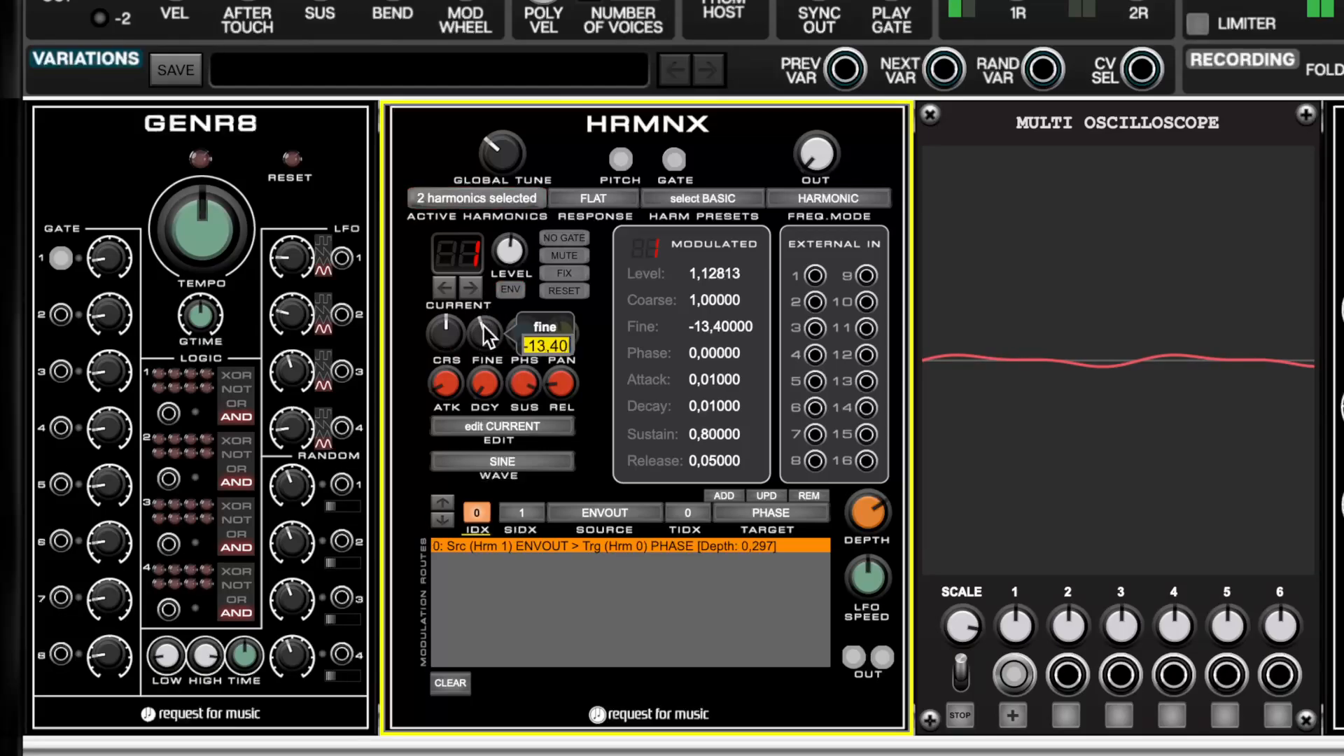
pyautogui.write('0')
pyautogui.press('Return')
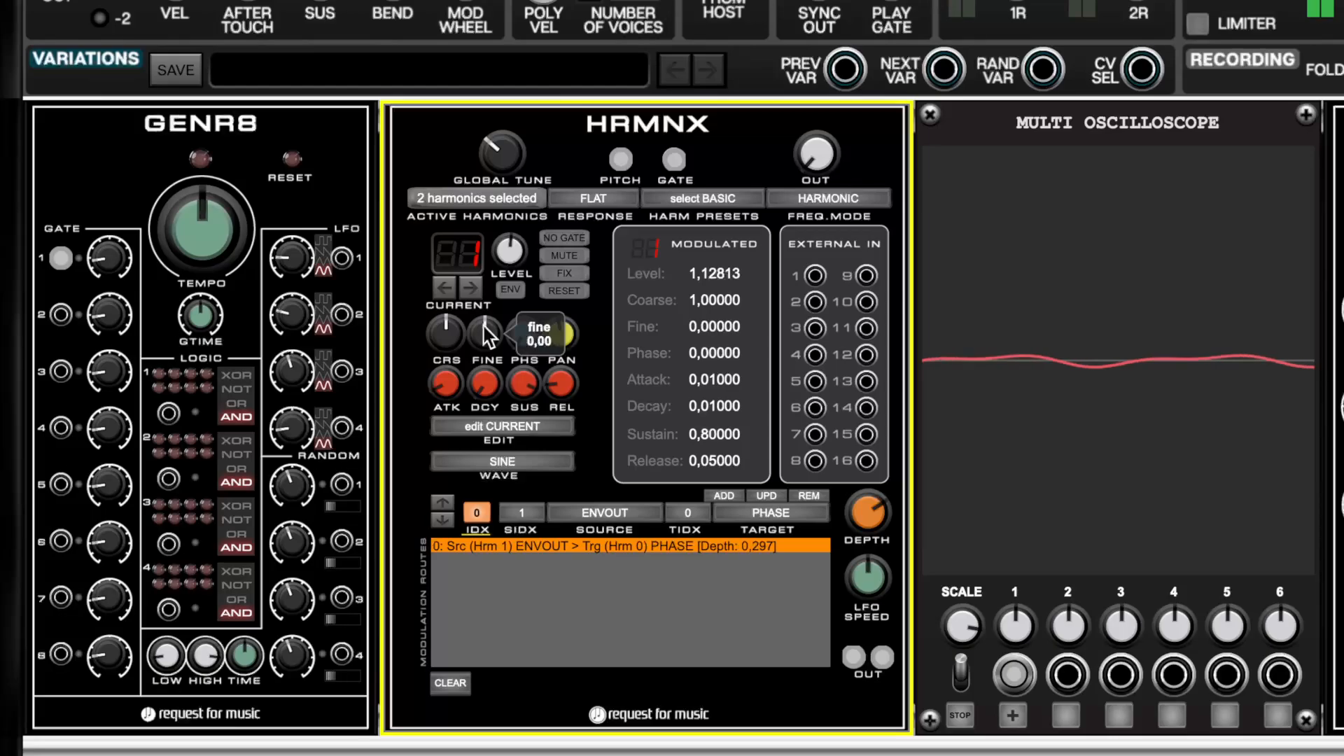
pyautogui.click(450, 297)
pyautogui.doubleClick(488, 336)
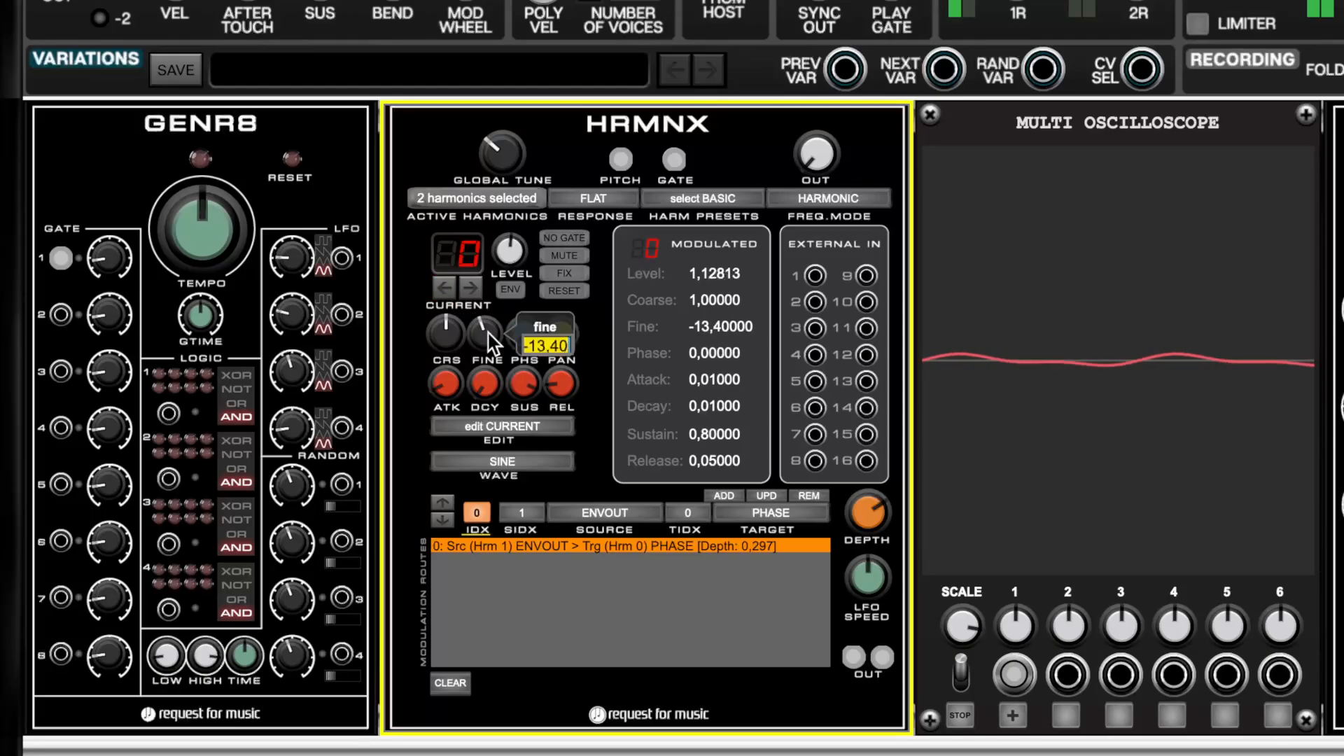
pyautogui.write('0')
pyautogui.press('Return')
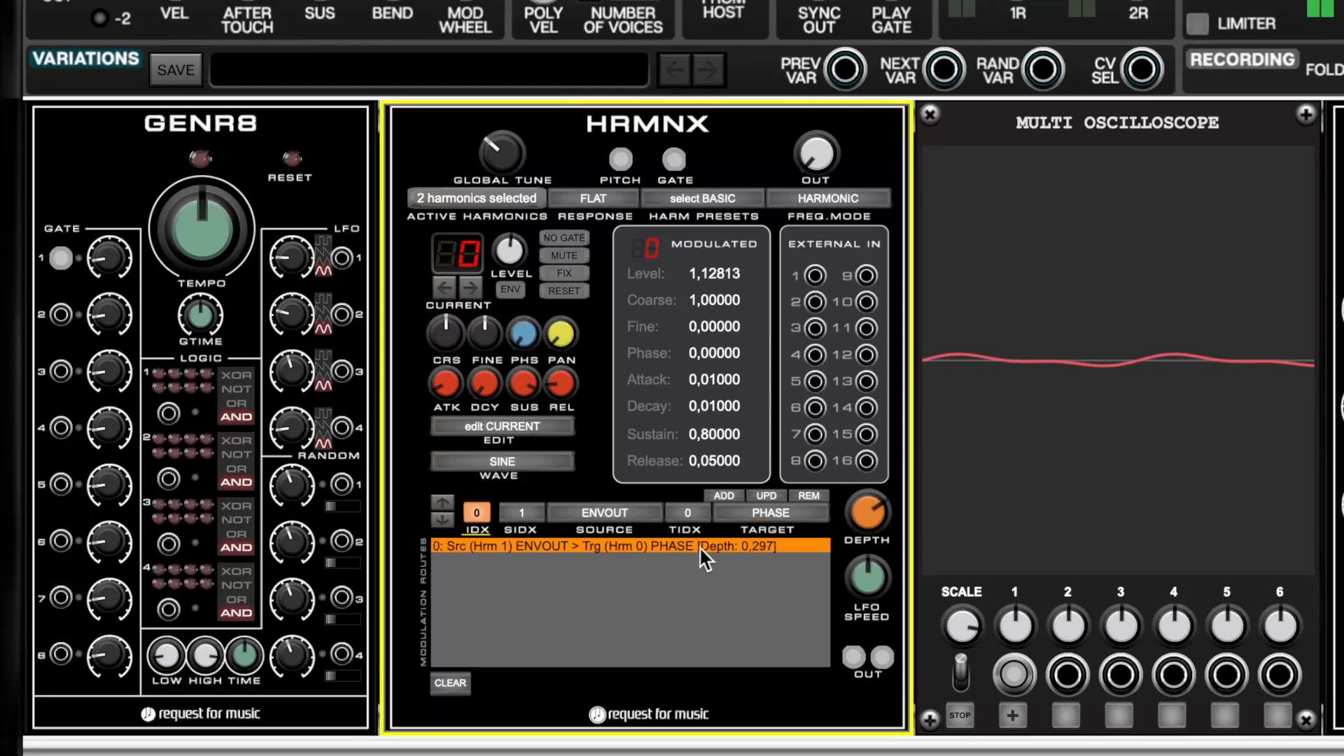
# - Lower the phase route's depth to about 0,12, review its source and target choices, and reduce the depth further to about 0,097
pyautogui.moveTo(880, 510); pyautogui.dragTo(872, 581)
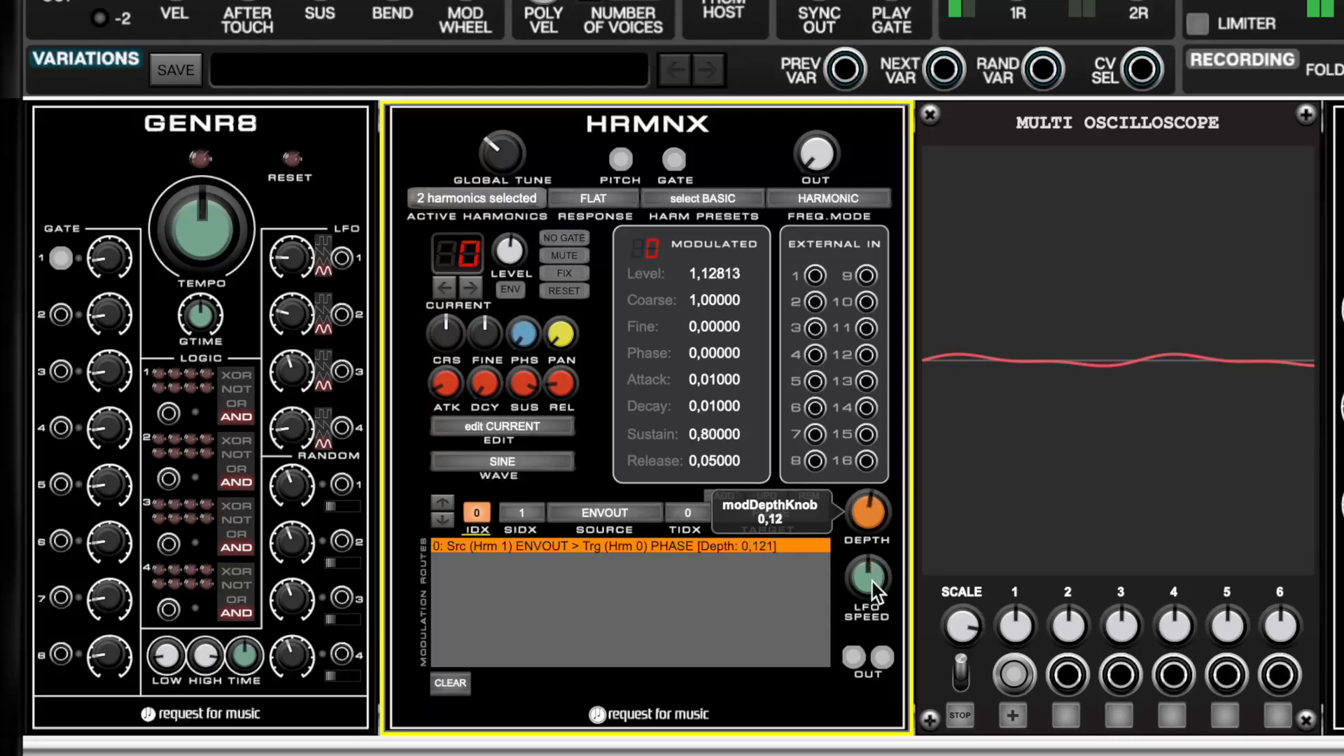
pyautogui.click(538, 511)
pyautogui.click(678, 513)
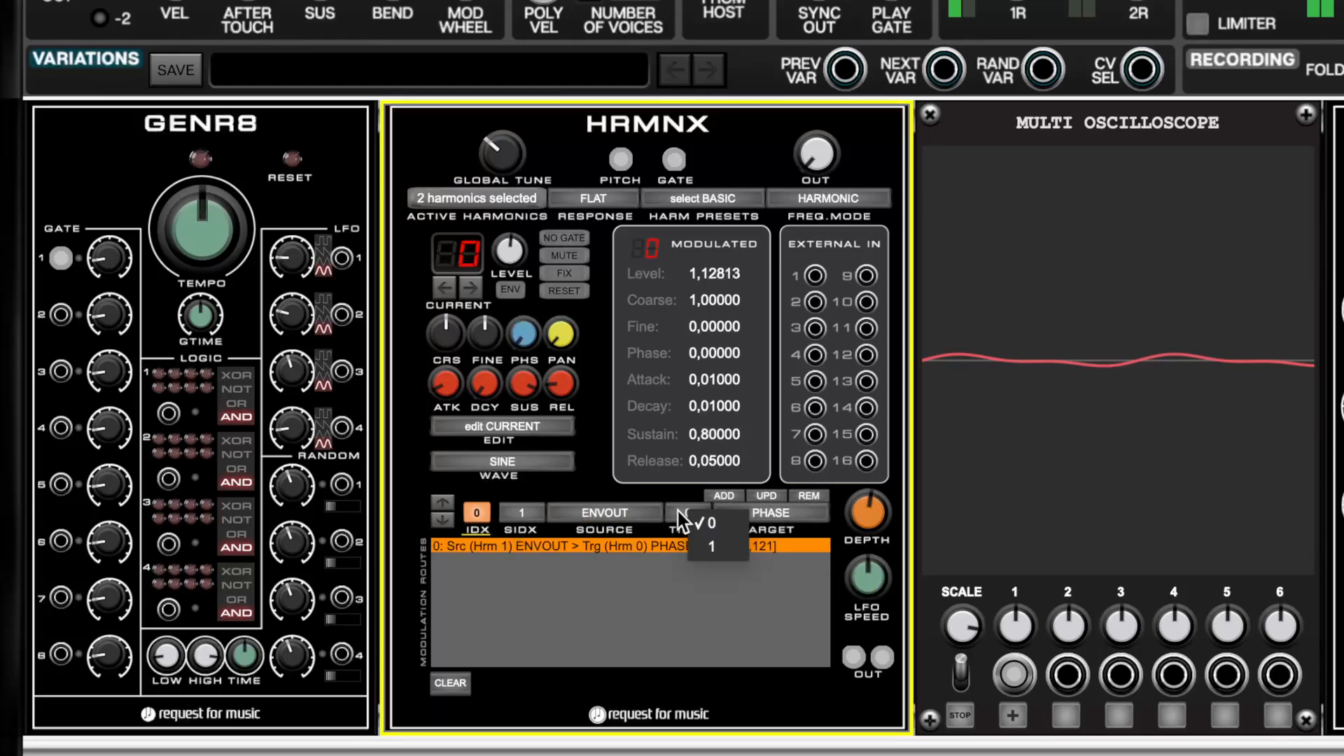
pyautogui.click(766, 513)
pyautogui.click(680, 552)
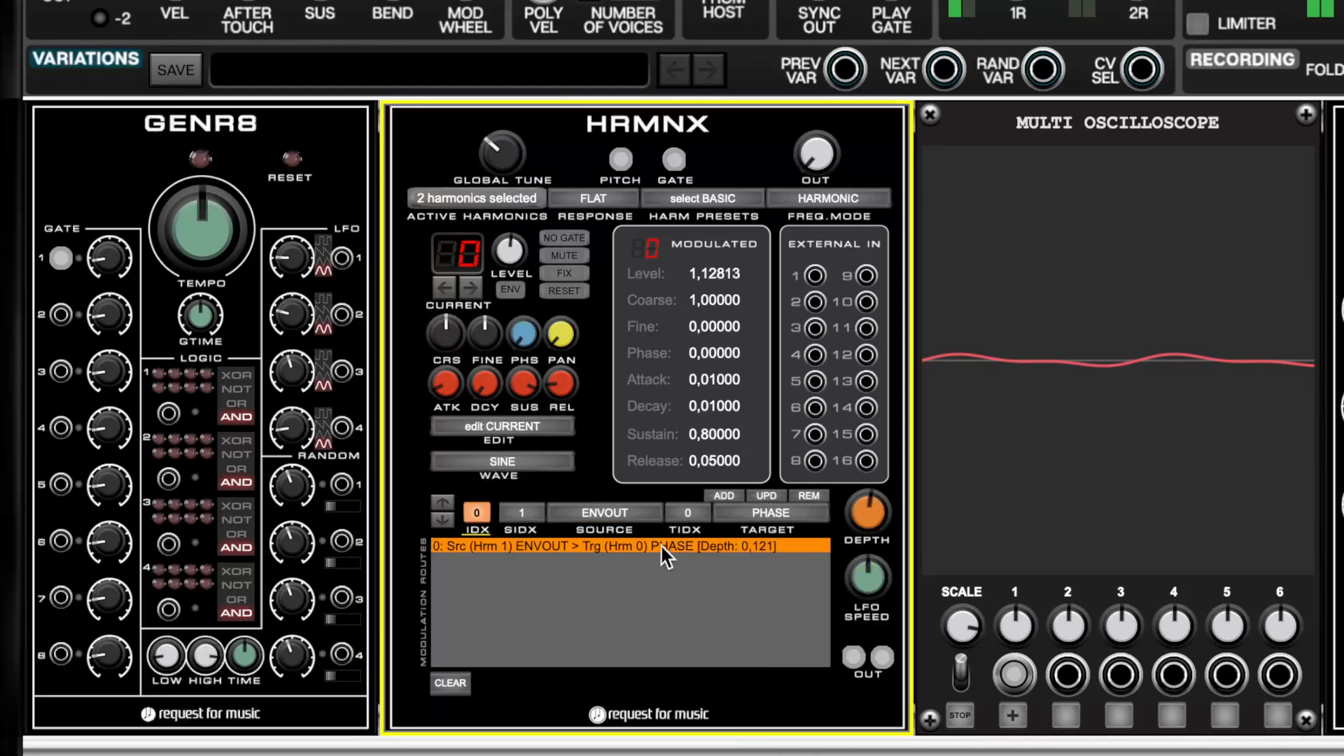
pyautogui.moveTo(881, 518)
pyautogui.mouseDown()
pyautogui.moveTo(943, 346)
pyautogui.moveTo(899, 537)
pyautogui.mouseUp()
# - Enable ENV for harmonic 1 and raise the phase route's depth to about 0,172
pyautogui.click(470, 287)
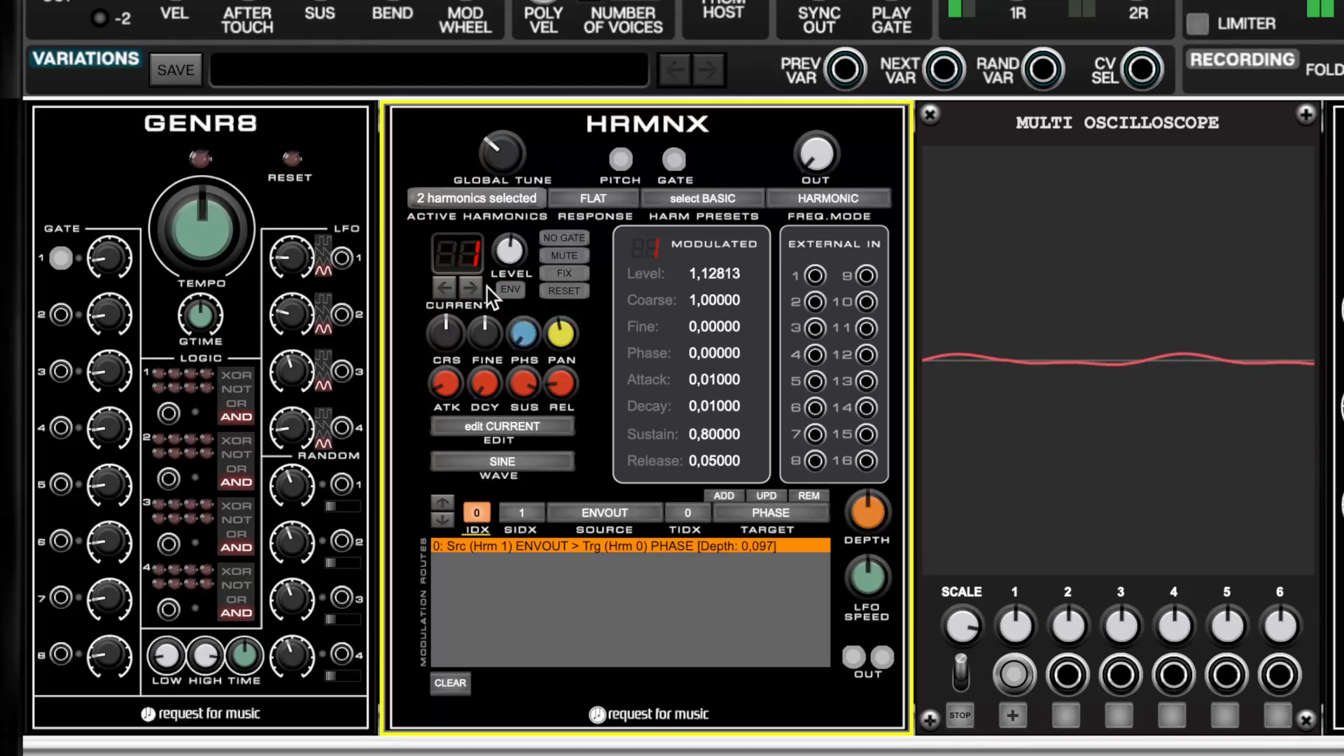
pyautogui.click(510, 289)
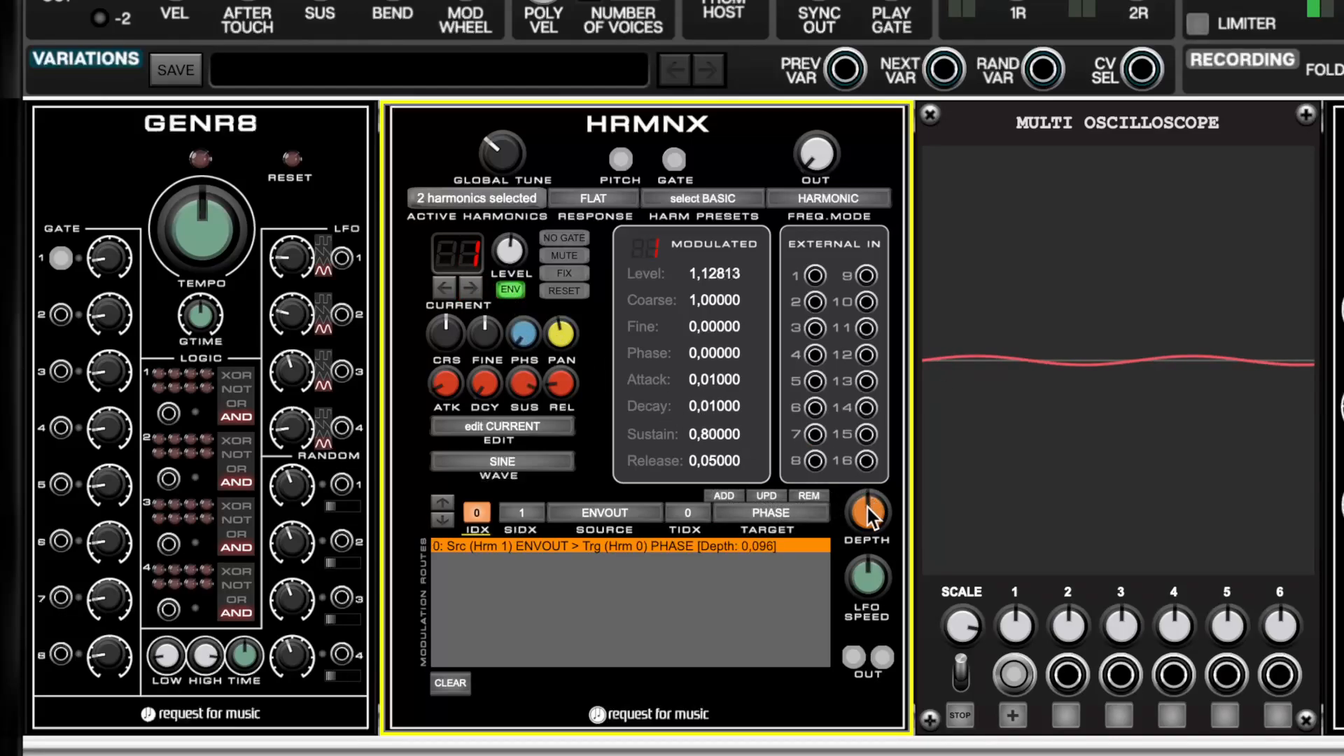
pyautogui.moveTo(867, 507); pyautogui.dragTo(381, 325)
# - Start the GENR8 generator and set harmonic 0's pan to about 0,55
pyautogui.click(200, 167)
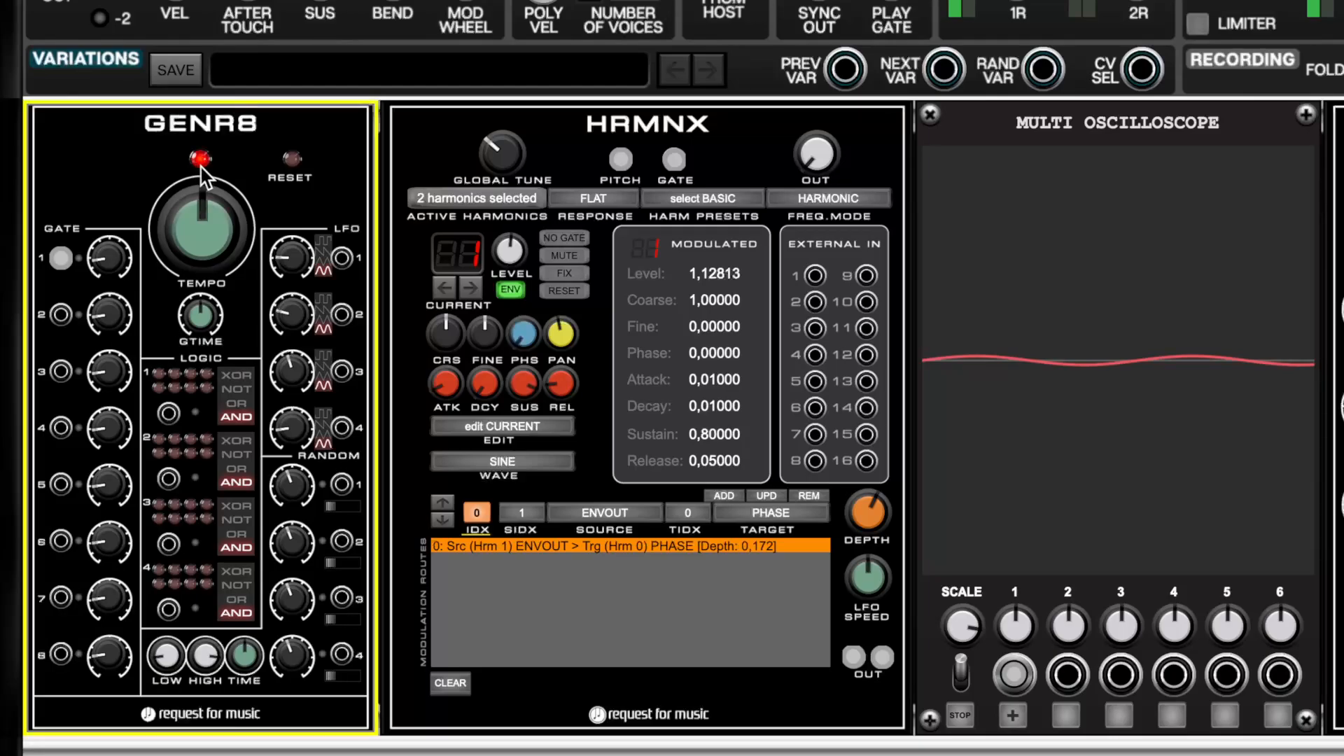
pyautogui.click(530, 339)
pyautogui.click(469, 292)
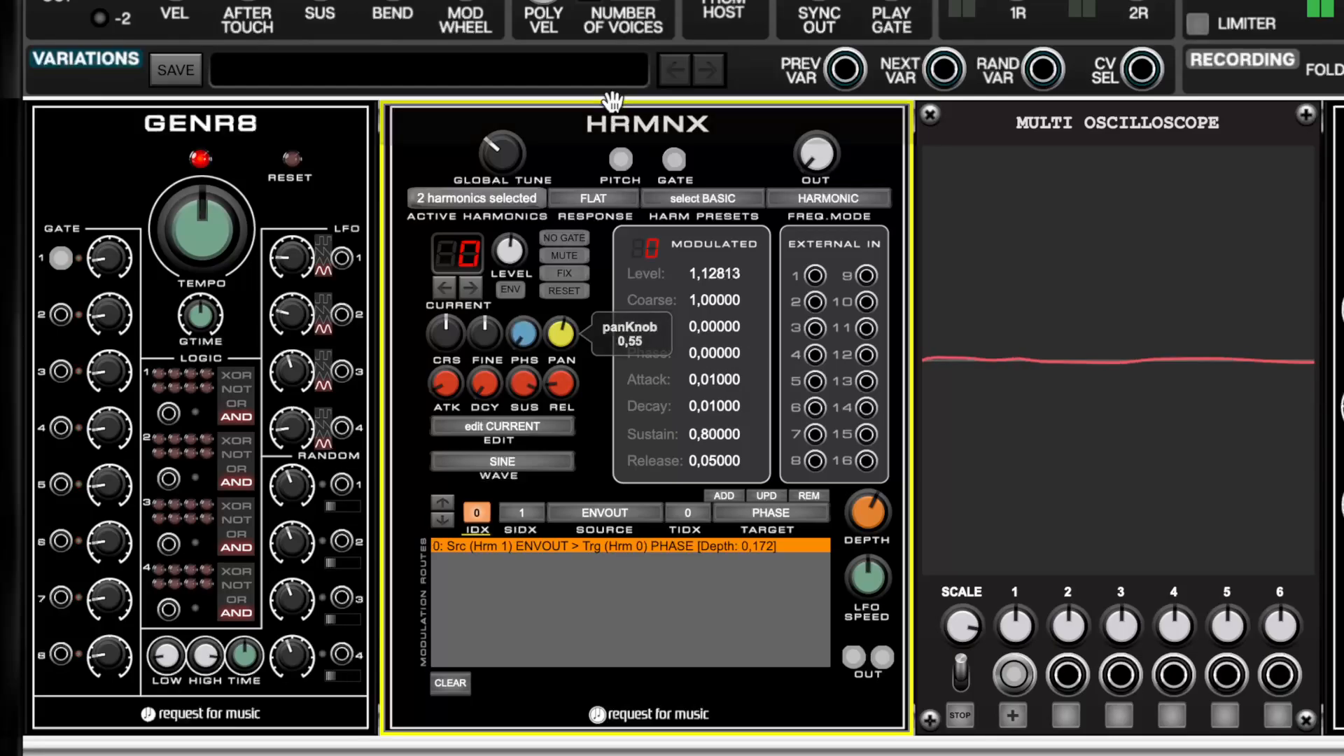
# - Raise the phase route's depth to about 0,364, toggle harmonic 0's ENV option and return to harmonic 1
pyautogui.moveTo(905, 514); pyautogui.dragTo(888, 465)
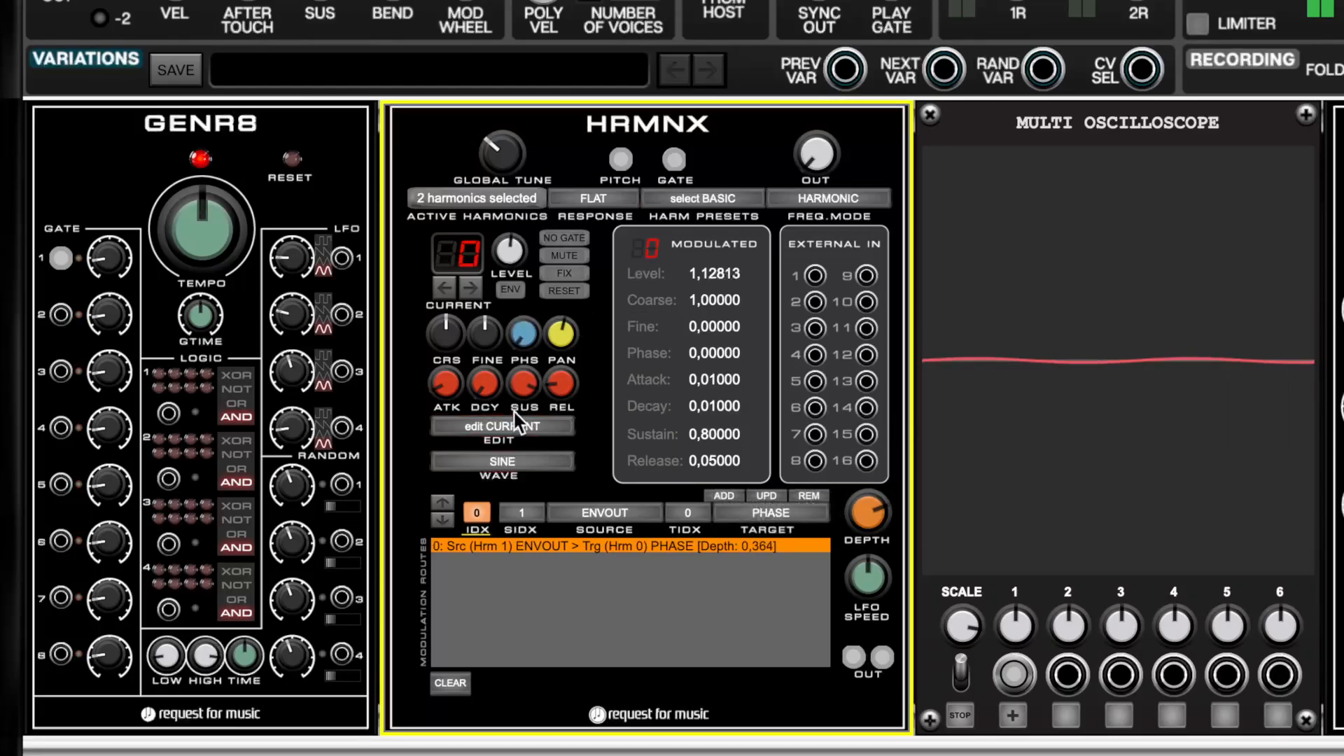
pyautogui.click(510, 289)
pyautogui.click(472, 287)
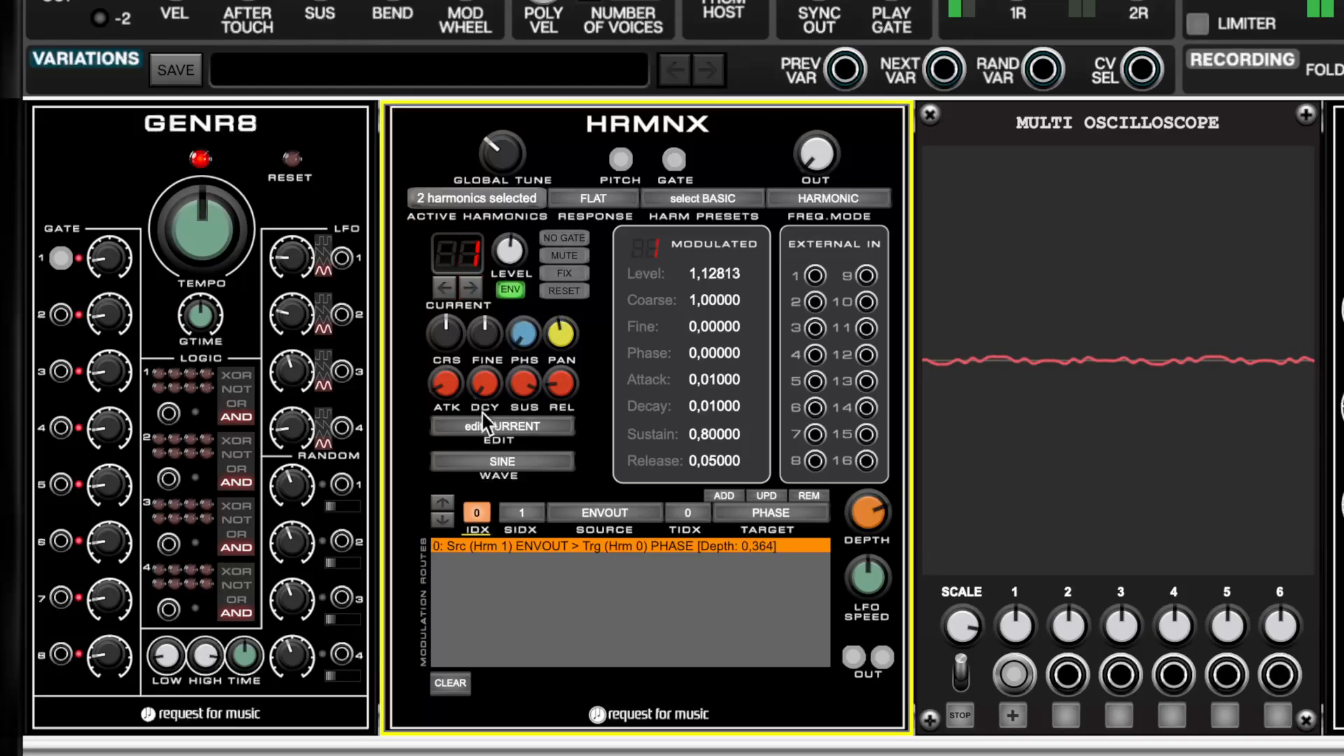
# - Set harmonic 1's attack to about 1,549, decay 1,254, sustain 0,025 and release 0,446, and raise the phase route's depth to about 0,530
pyautogui.moveTo(522, 387); pyautogui.dragTo(616, 704)
pyautogui.moveTo(451, 367); pyautogui.dragTo(475, 236)
pyautogui.moveTo(492, 379); pyautogui.dragTo(566, 363)
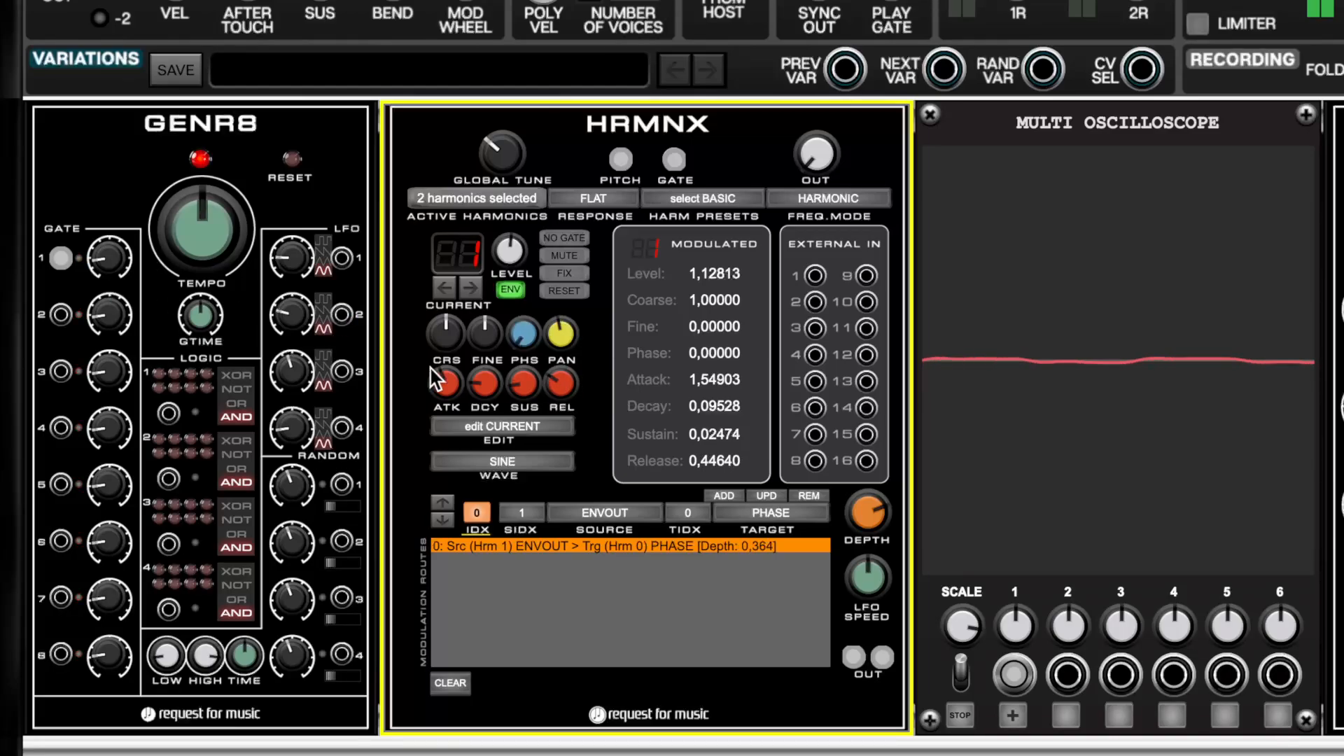
pyautogui.moveTo(478, 394); pyautogui.dragTo(483, 336)
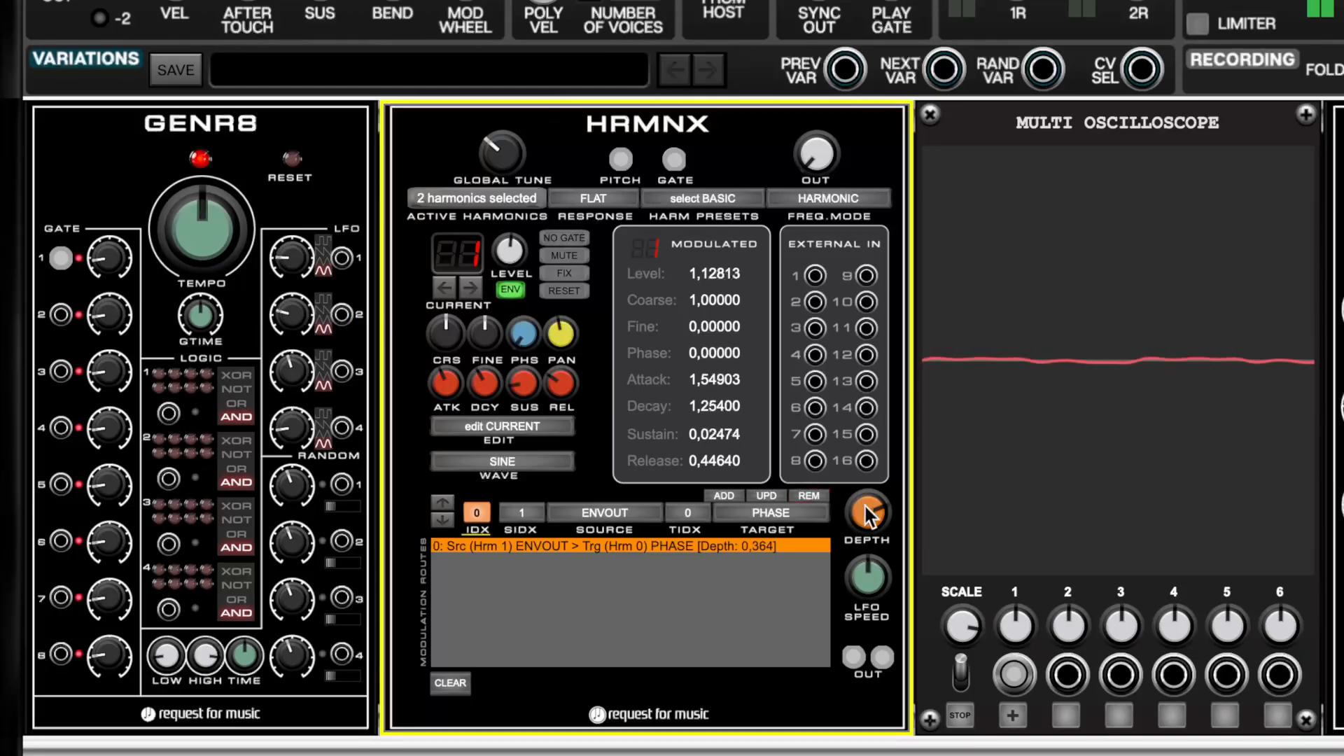
pyautogui.moveTo(868, 517); pyautogui.dragTo(883, 479)
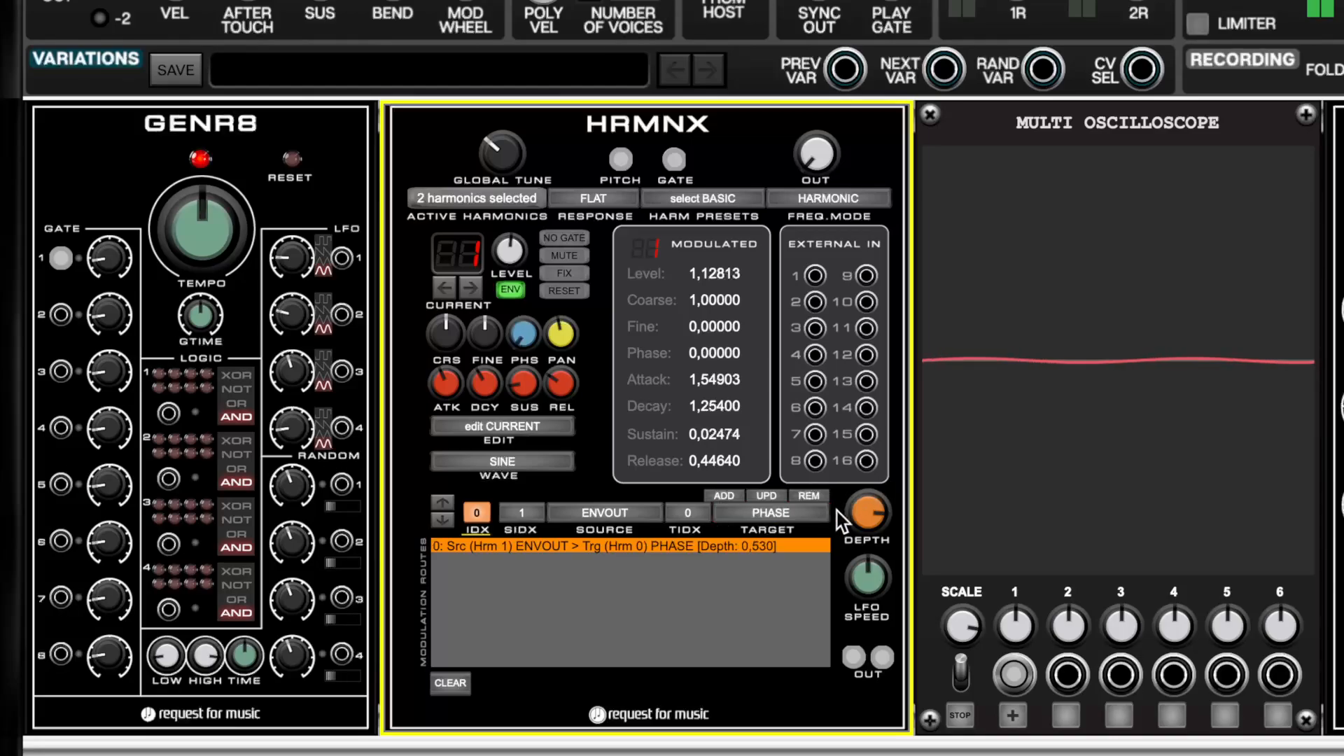
# - Add harmonic 2 to the active harmonics and make it the current harmonic
pyautogui.click(467, 287)
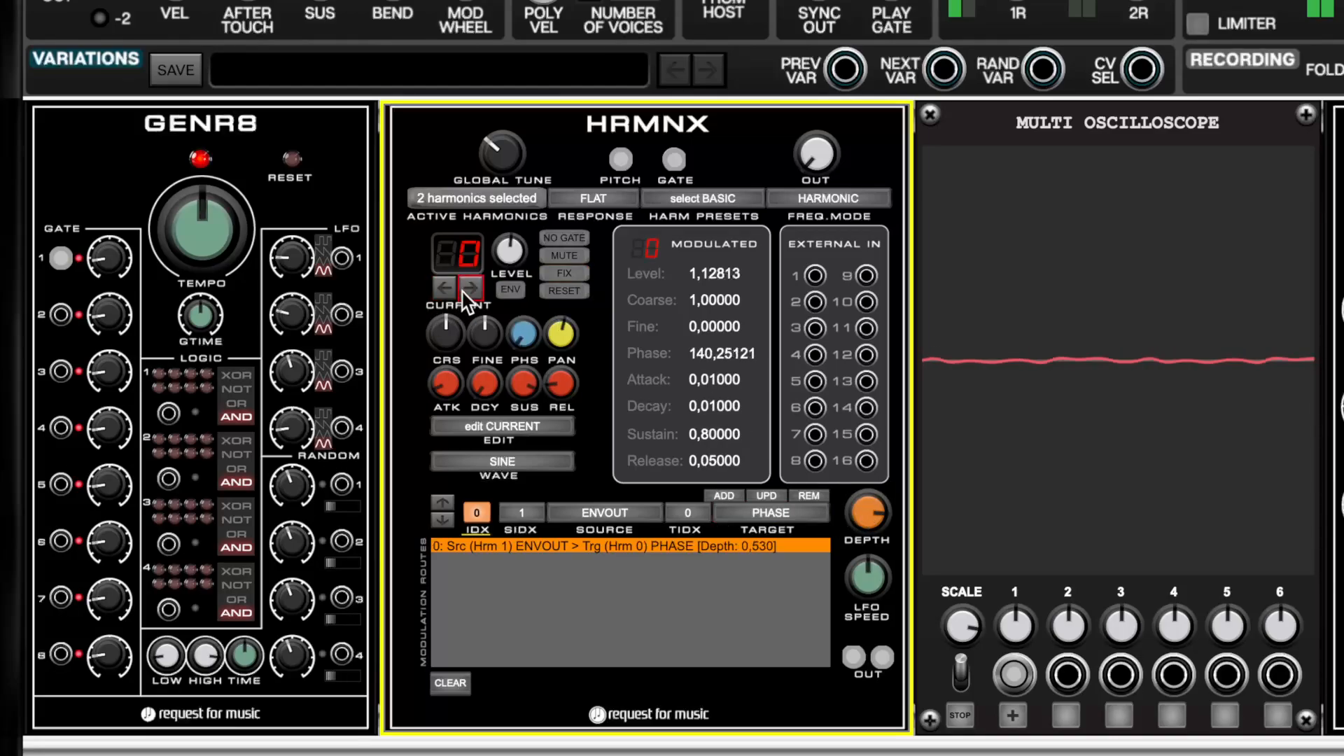
pyautogui.click(467, 199)
pyautogui.click(478, 225)
pyautogui.click(476, 193)
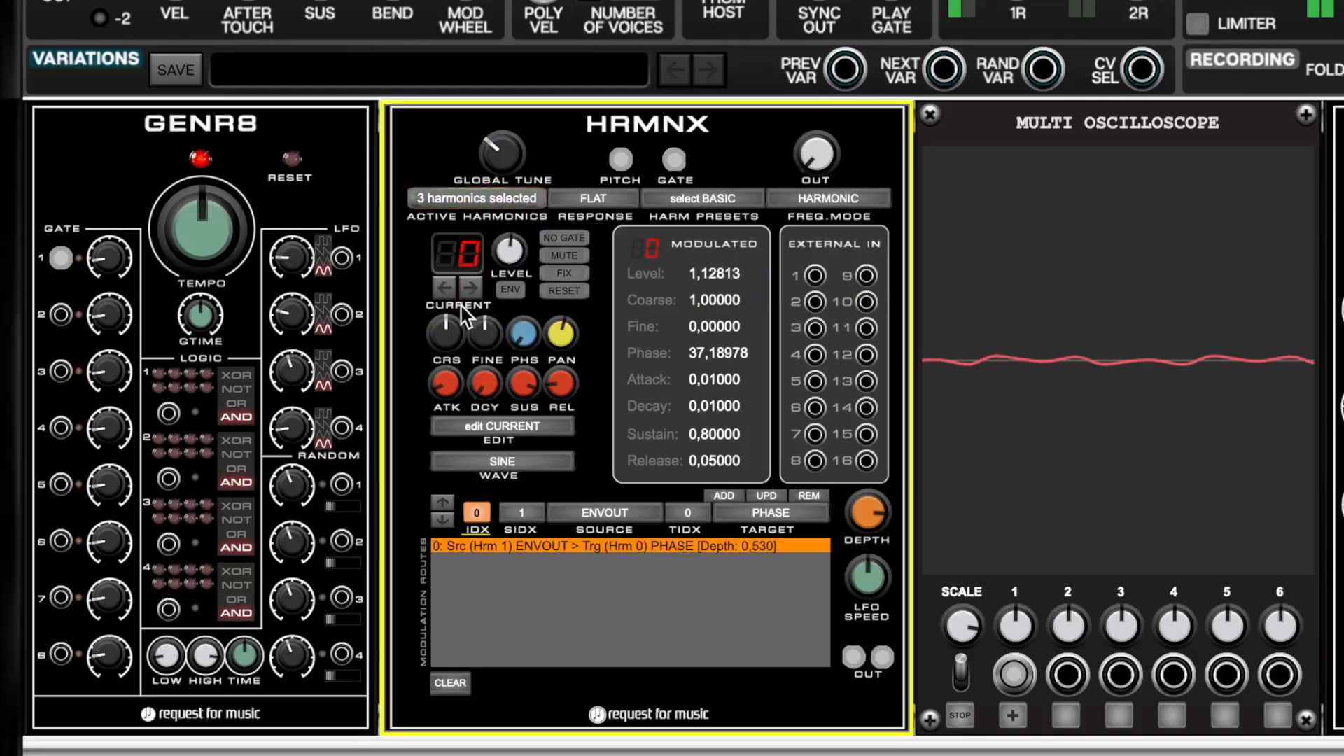
pyautogui.click(469, 288)
pyautogui.click(468, 291)
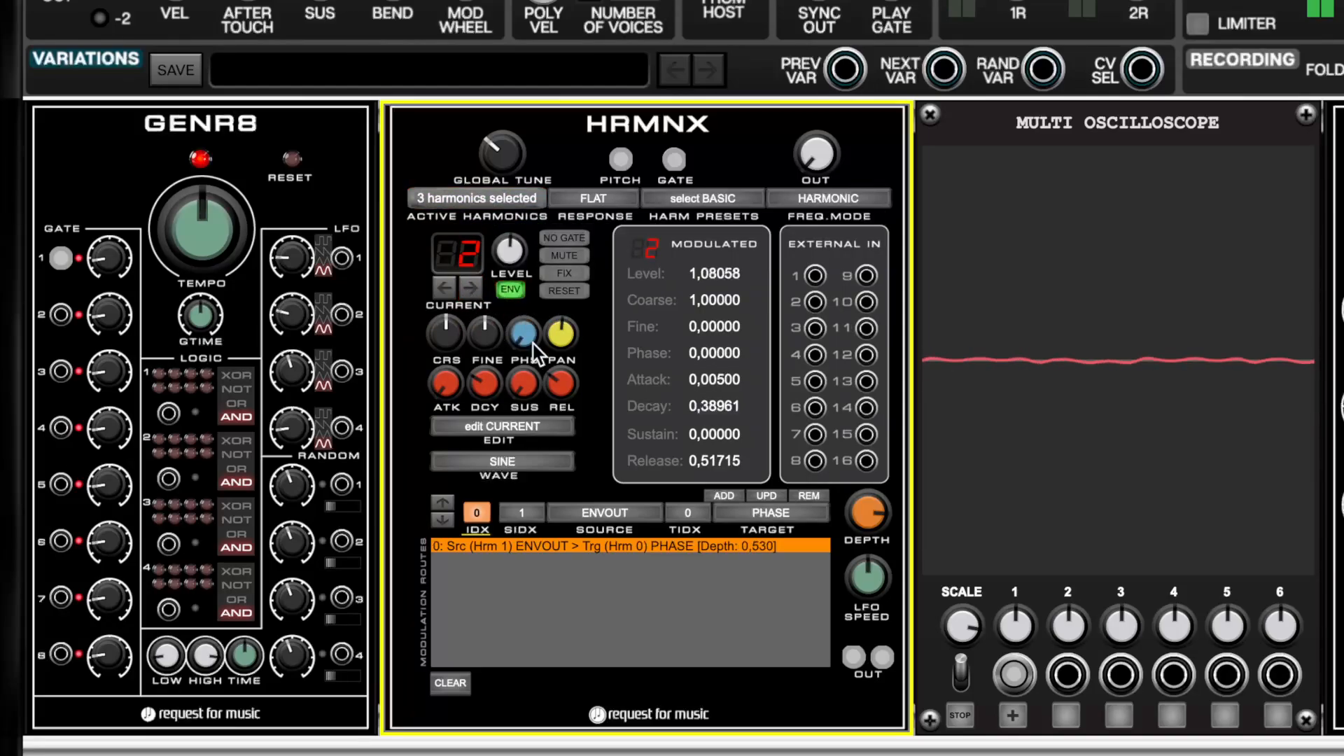
# - Shape harmonic 2's envelope with attack about 2,494, decay about 0,031 and sustain about 0,043
pyautogui.moveTo(445, 384); pyautogui.dragTo(488, 245)
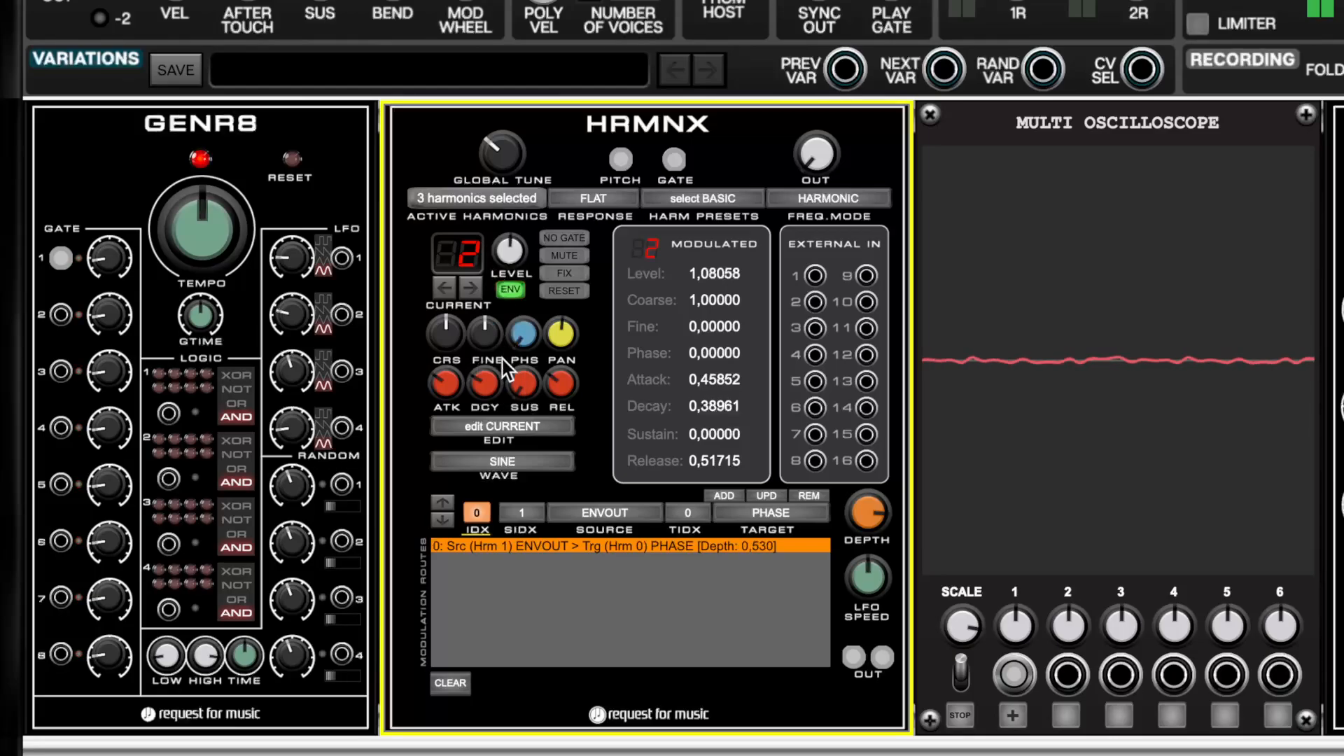
pyautogui.moveTo(485, 385); pyautogui.dragTo(557, 296)
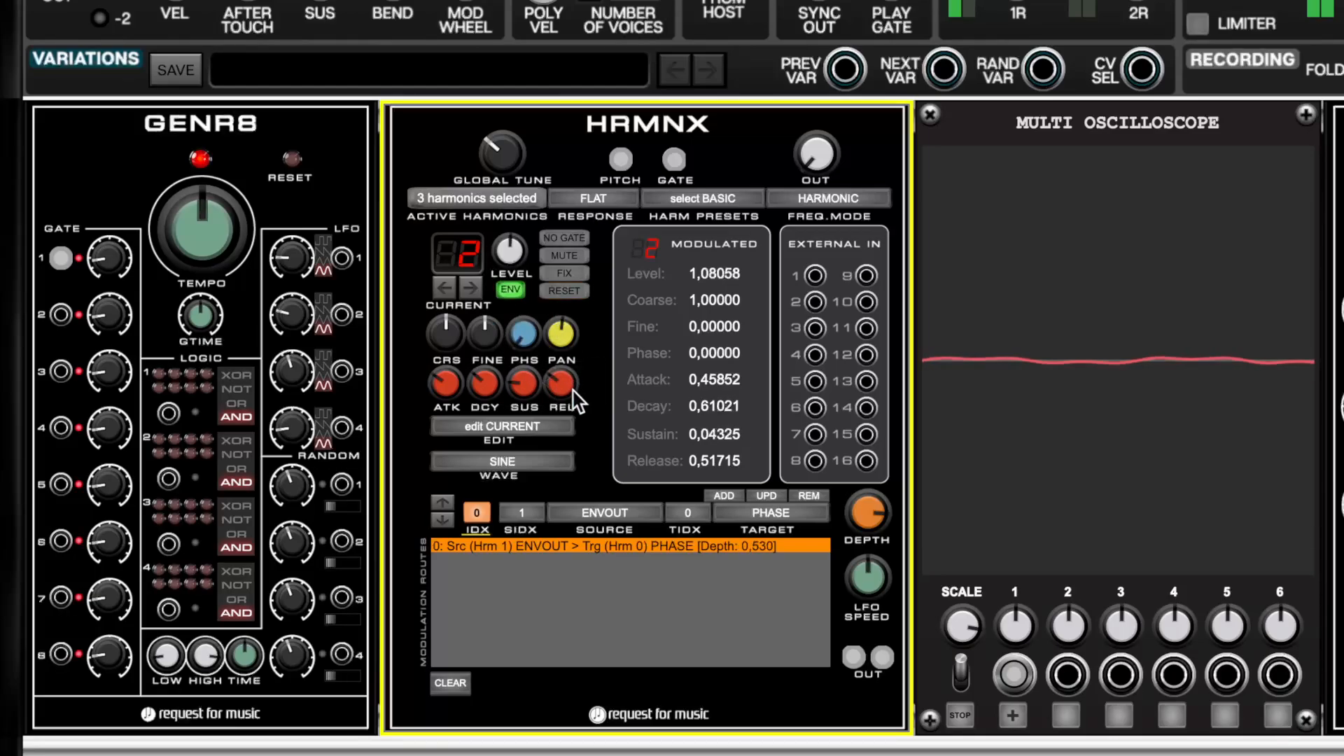
pyautogui.moveTo(487, 392); pyautogui.dragTo(511, 468)
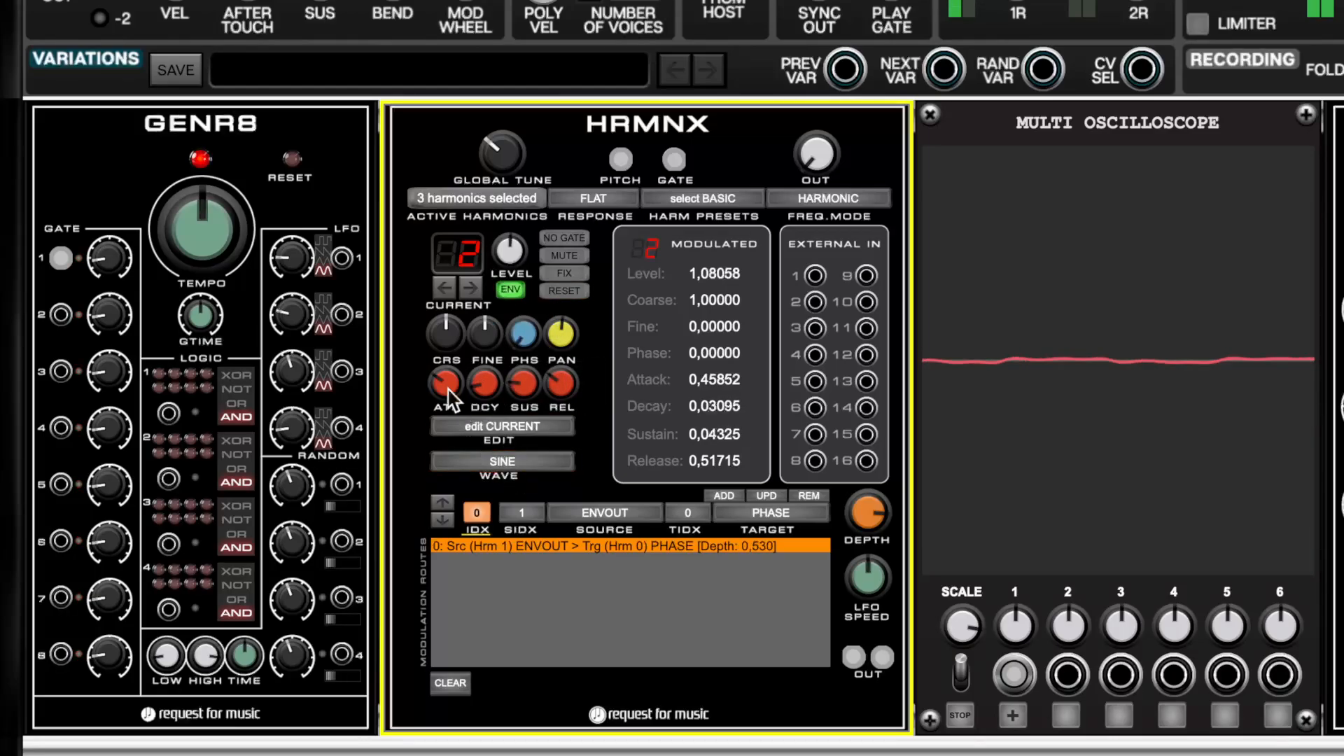
pyautogui.moveTo(448, 389); pyautogui.dragTo(480, 421)
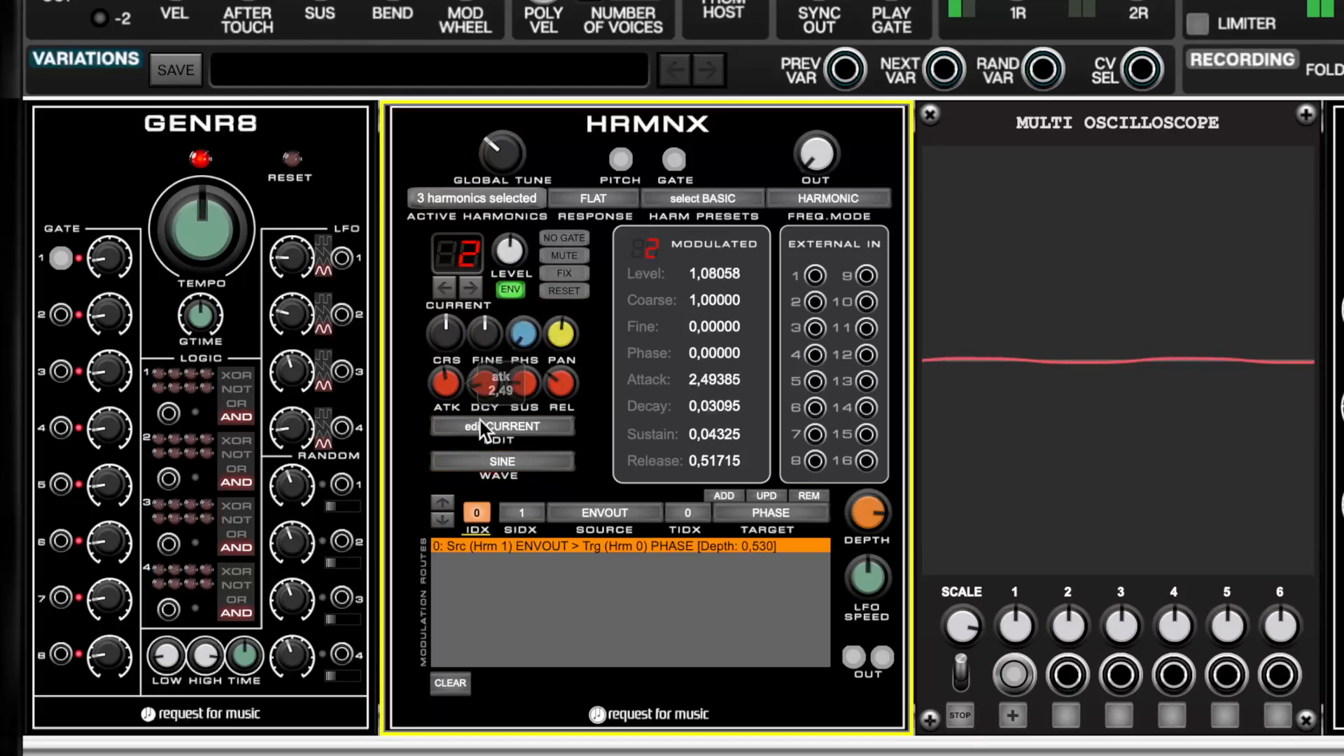
# - Add a modulation route from harmonic 2's ENVOUT to harmonic 1's PHASE with a depth of about 0,437
pyautogui.click(519, 513)
pyautogui.click(544, 564)
pyautogui.click(595, 513)
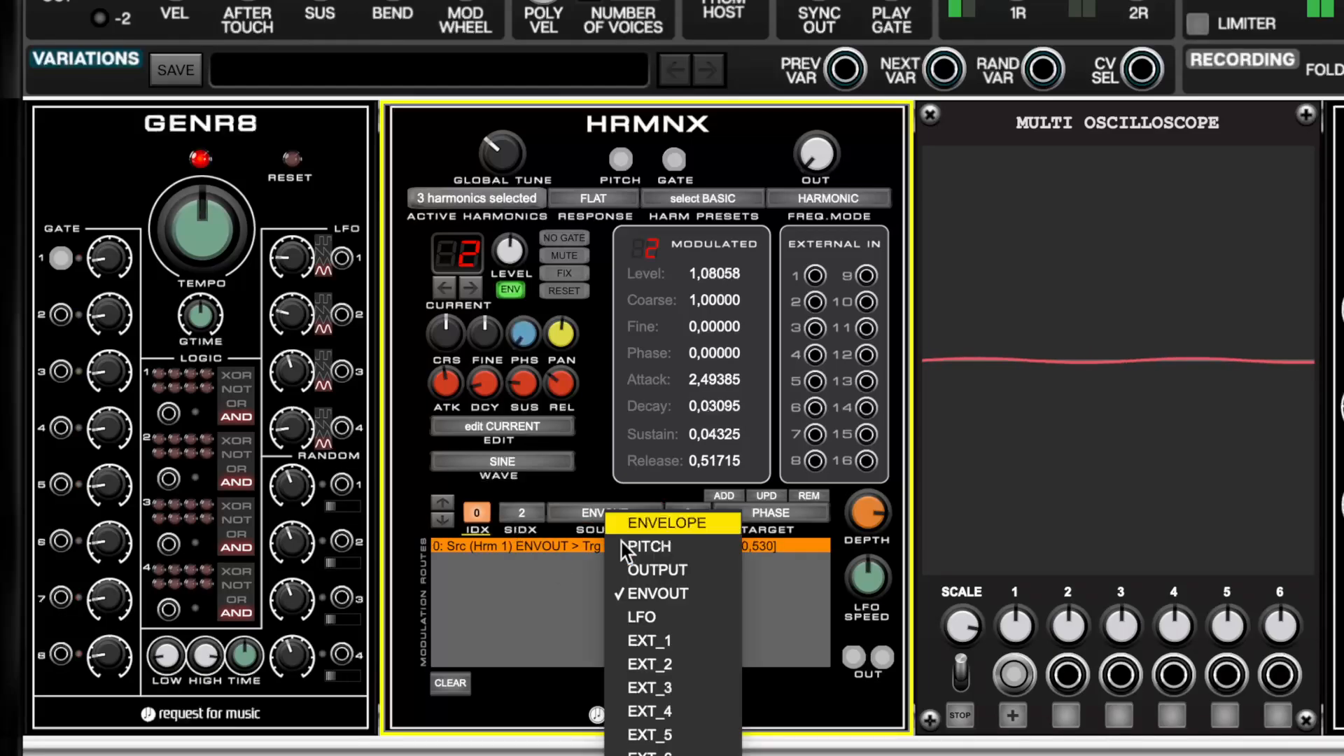
pyautogui.click(653, 594)
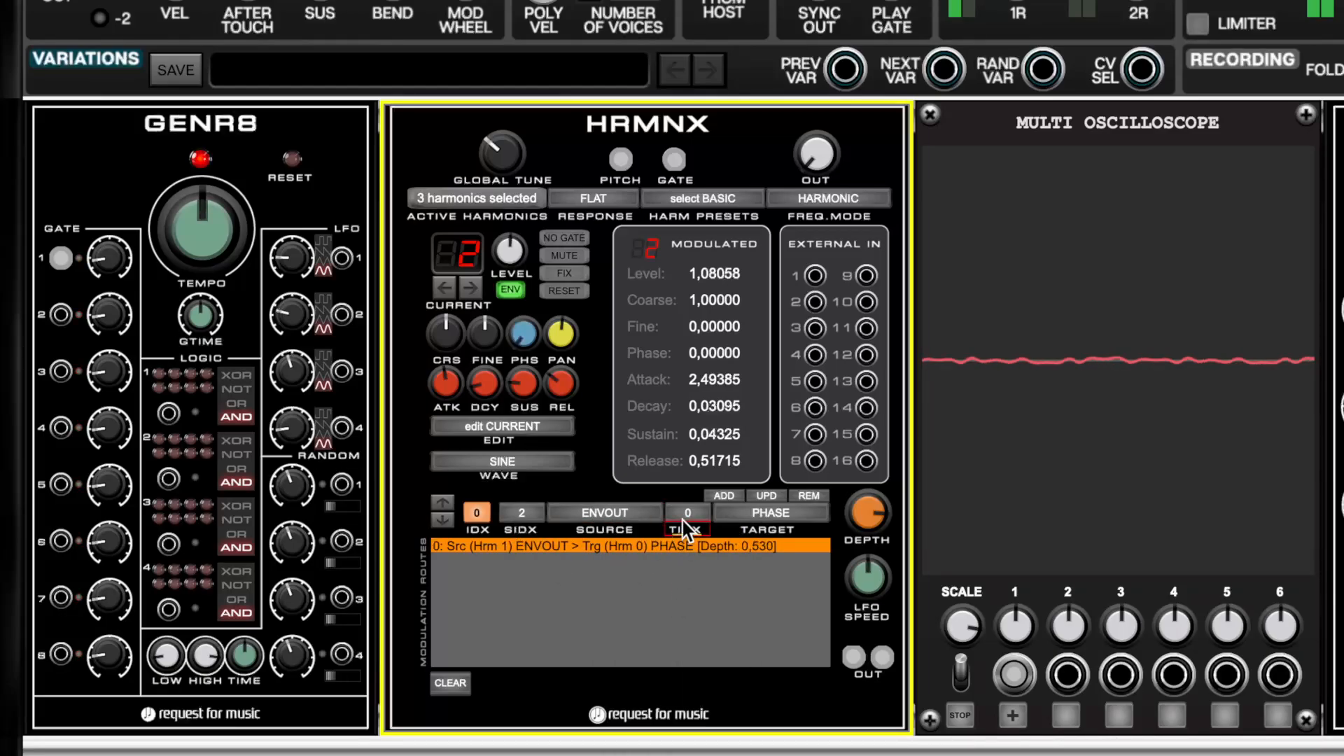
pyautogui.click(684, 516)
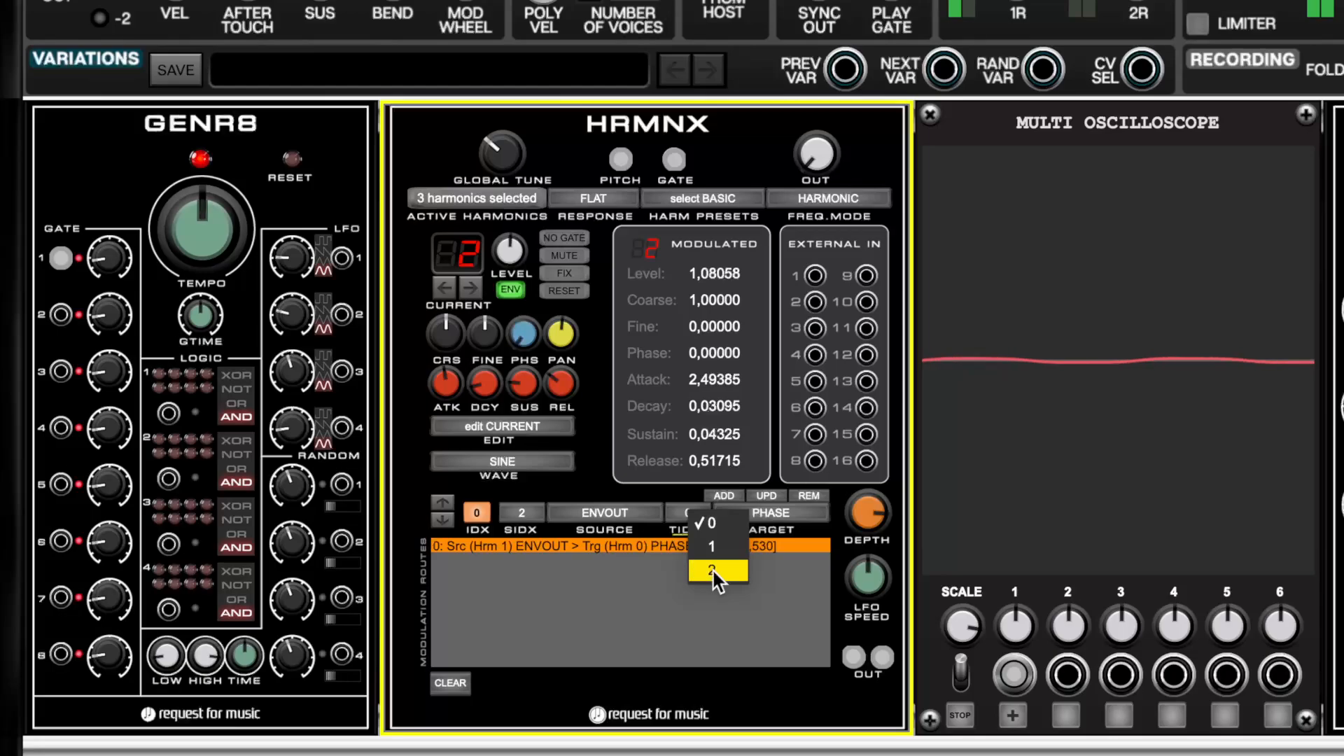
pyautogui.click(712, 547)
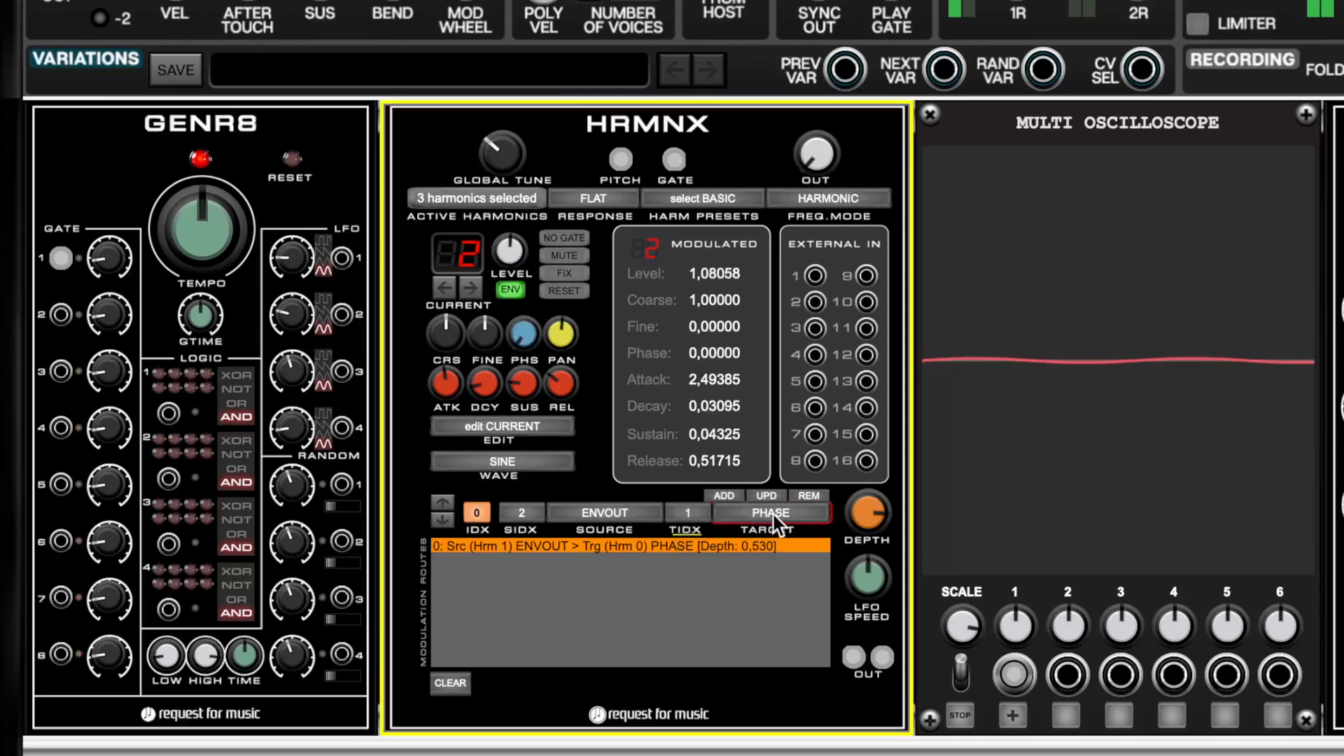
pyautogui.click(733, 498)
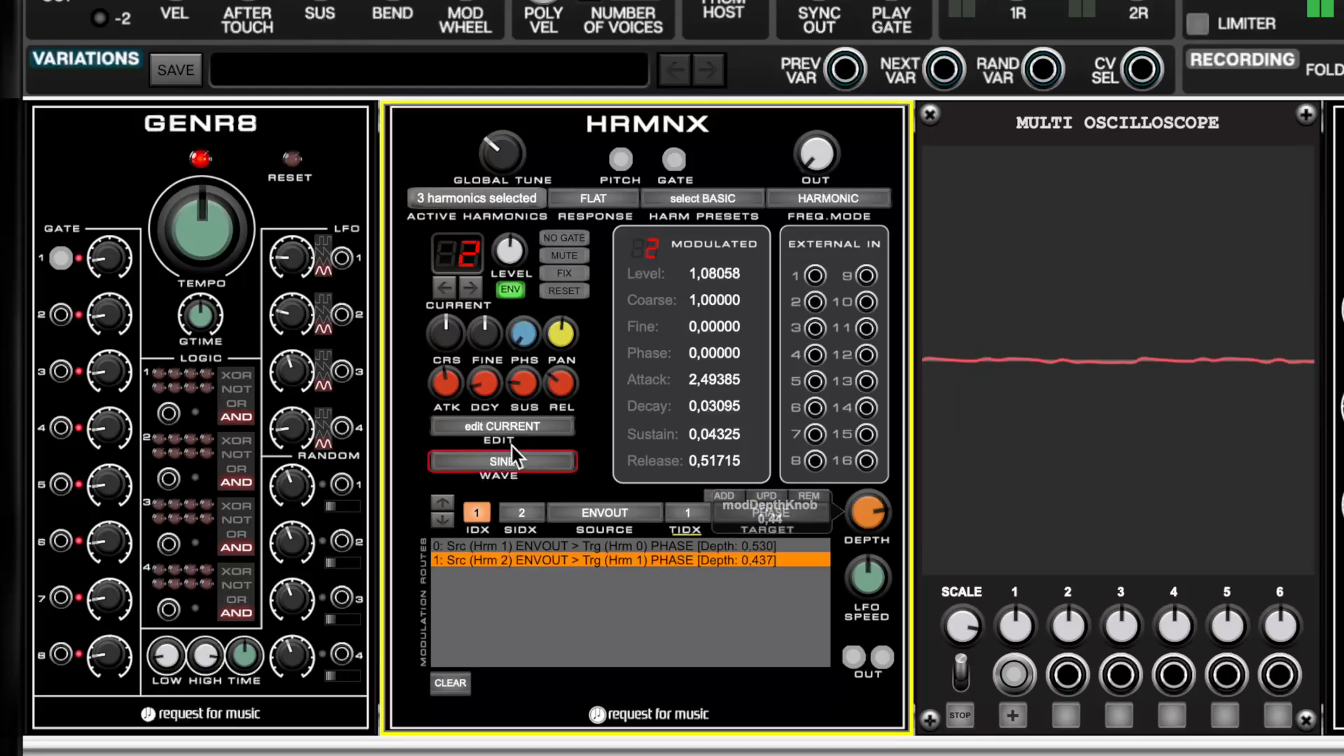
# - Raise harmonic 2's attack to about 3,726, and set harmonic 1's decay to about 4,062 and release to about 4,314
pyautogui.moveTo(452, 397); pyautogui.dragTo(453, 335)
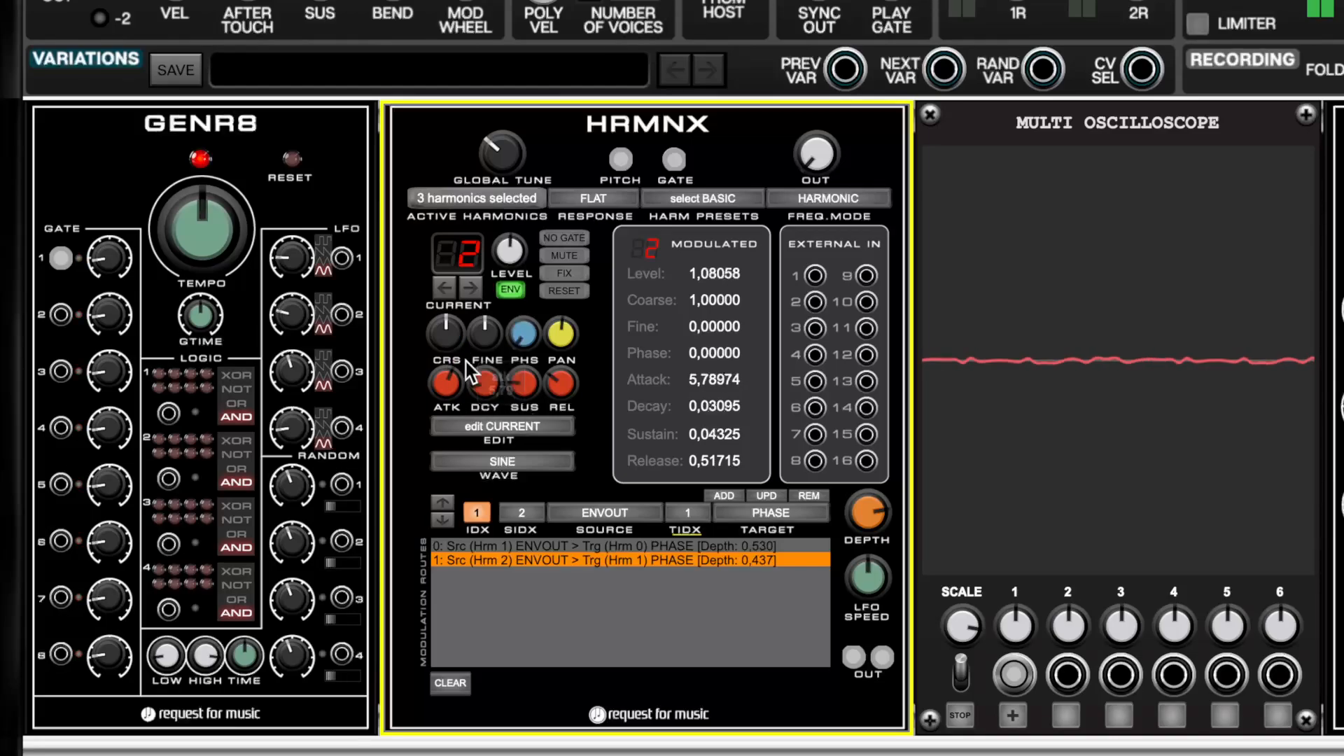
pyautogui.moveTo(441, 384); pyautogui.dragTo(441, 414)
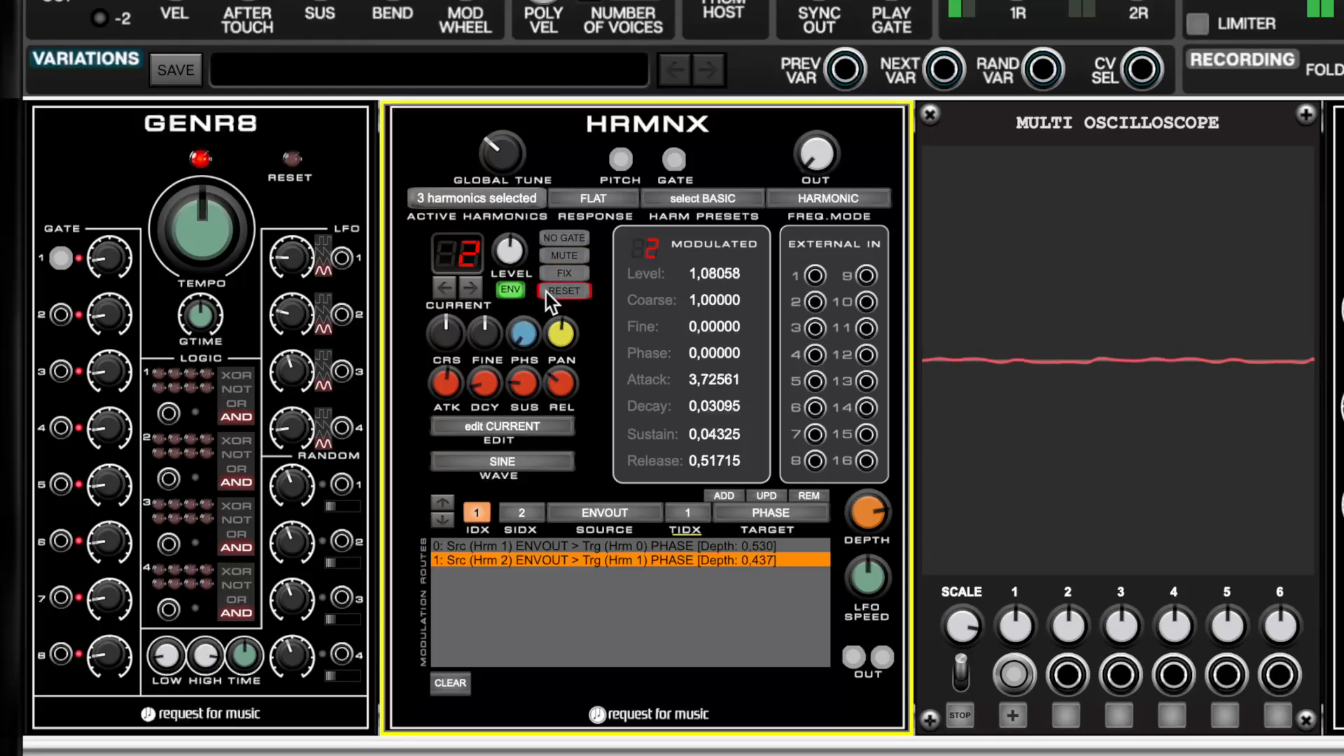
pyautogui.click(444, 288)
pyautogui.click(445, 288)
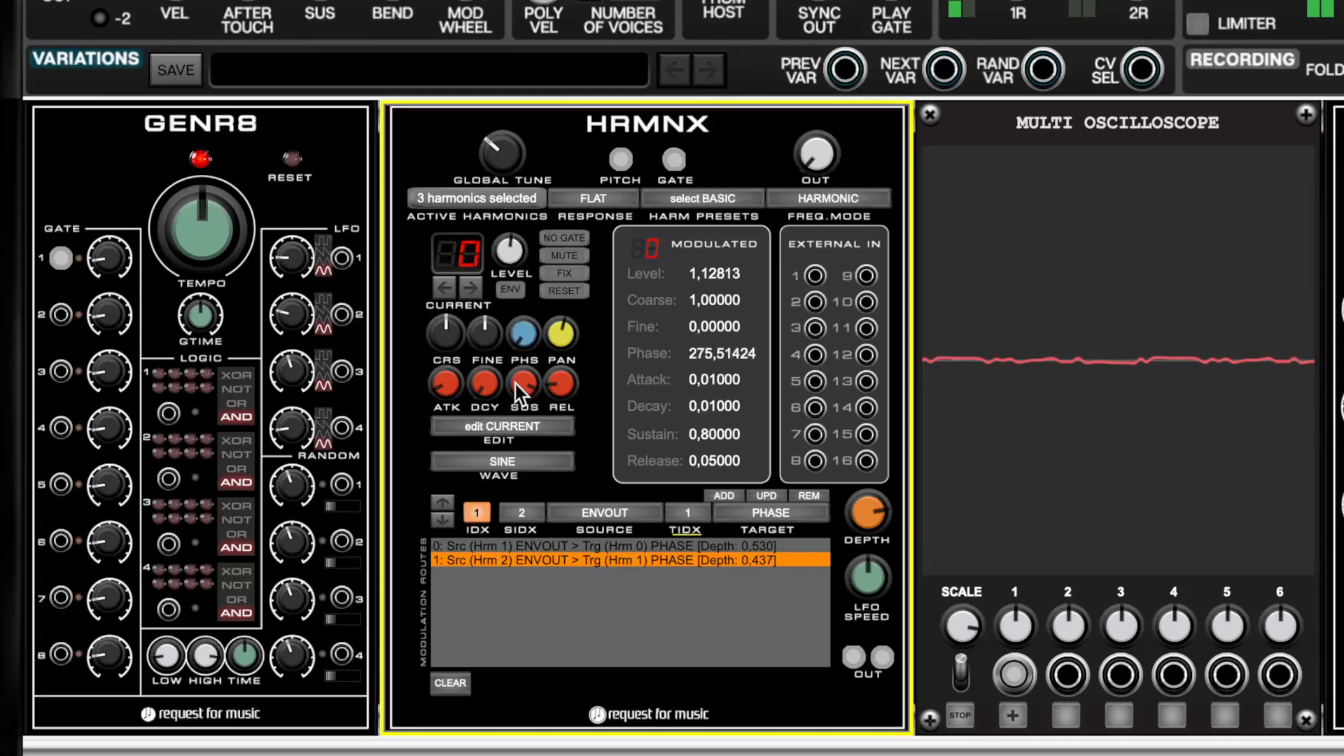
pyautogui.click(471, 287)
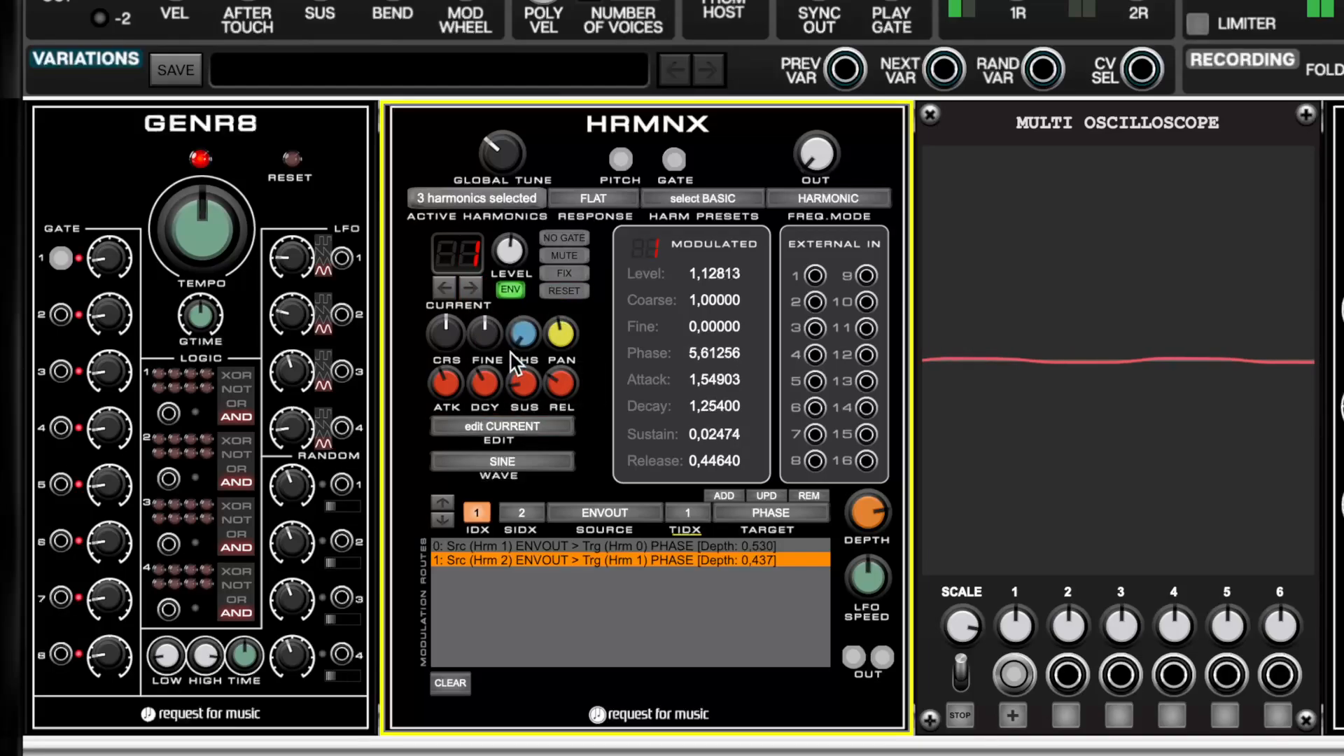
pyautogui.moveTo(476, 376); pyautogui.dragTo(601, 265)
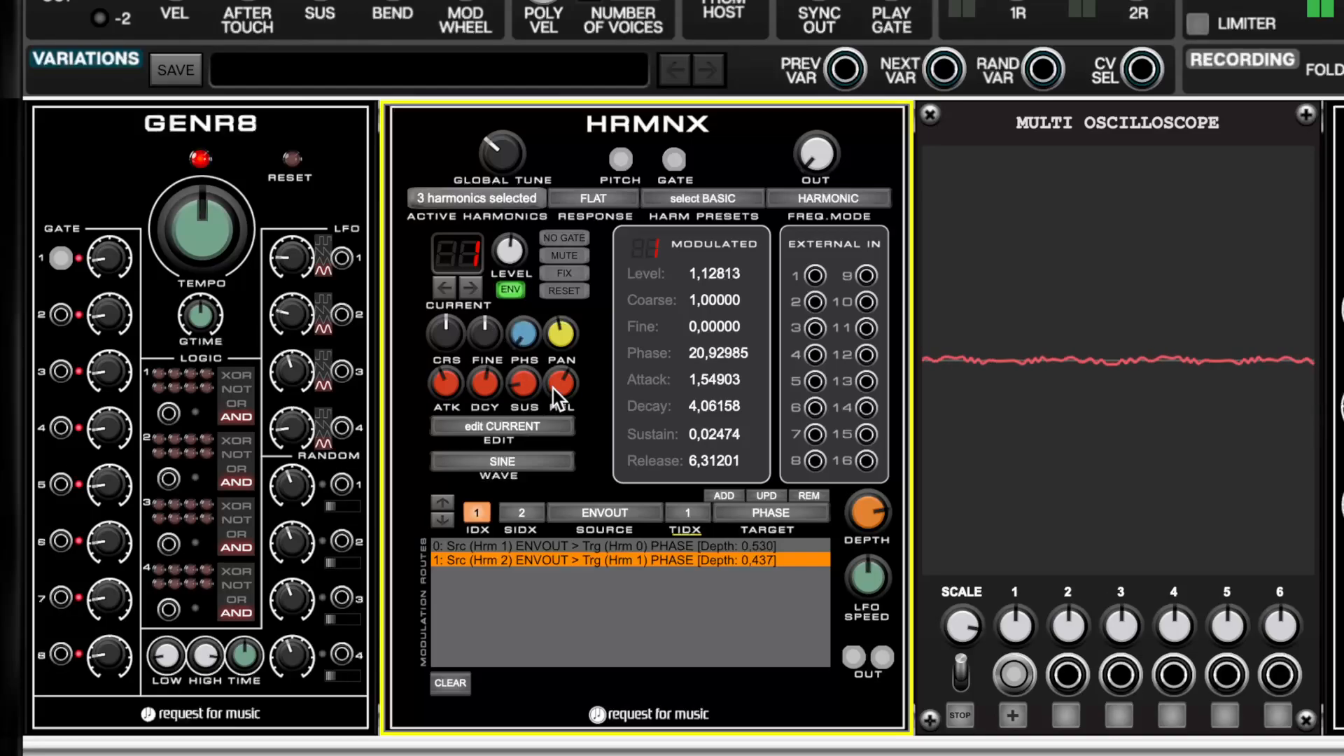
pyautogui.moveTo(558, 393); pyautogui.dragTo(564, 425)
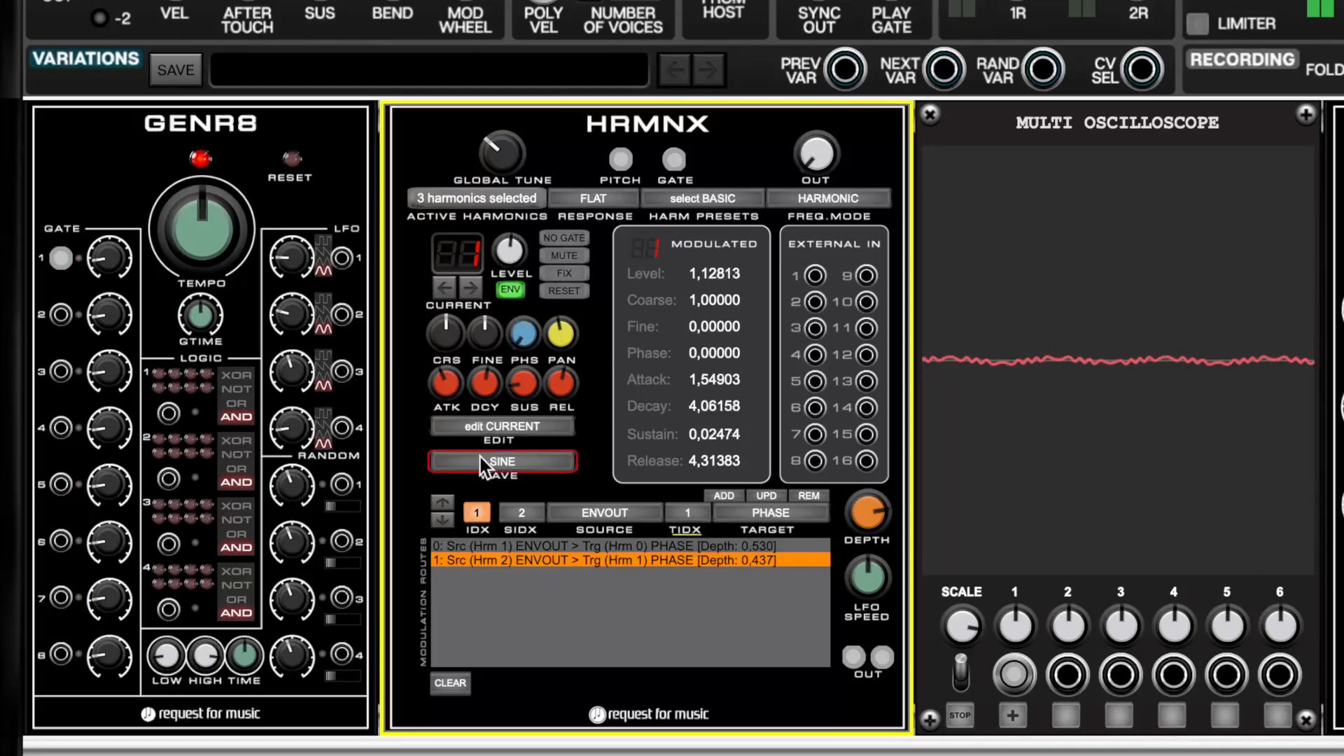
# - Add harmonic 3 to the active harmonics, make it current and set its decay to about 0,208
pyautogui.click(468, 288)
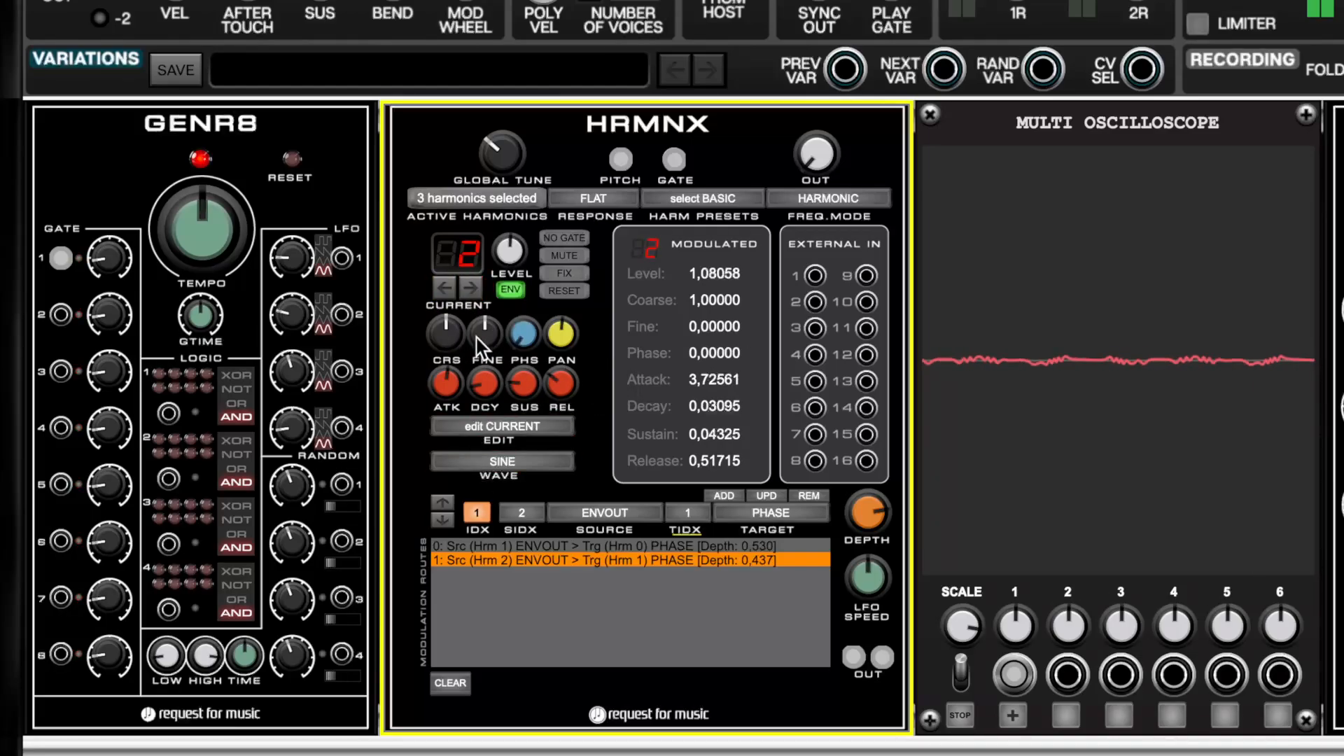
pyautogui.click(476, 198)
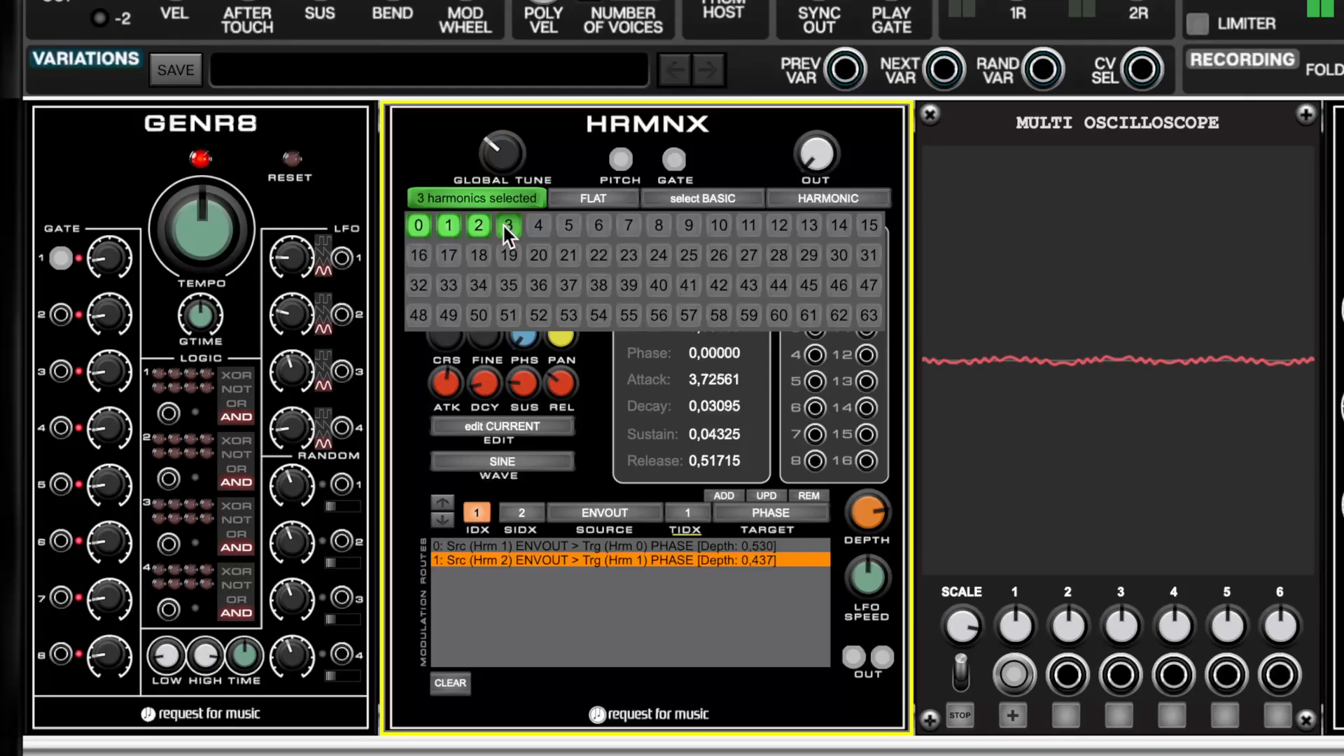
pyautogui.click(502, 225)
pyautogui.click(503, 200)
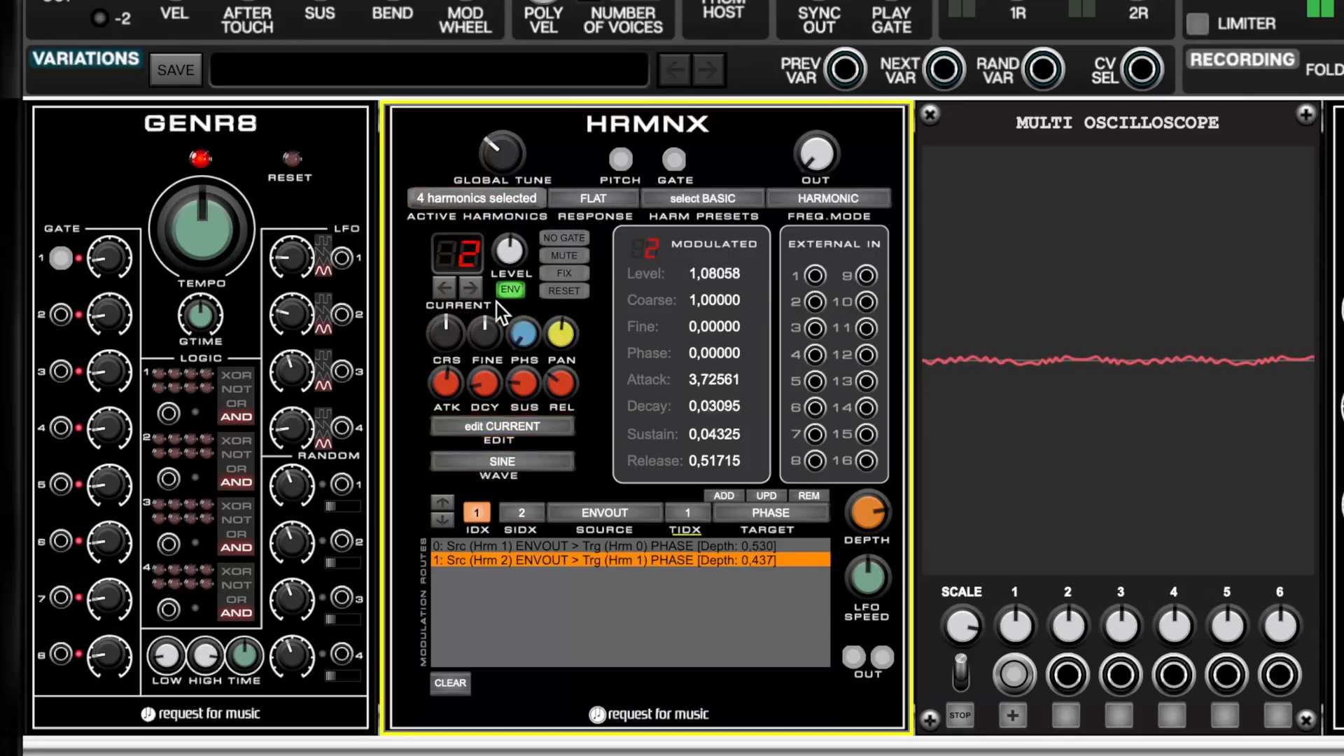
pyautogui.click(469, 287)
pyautogui.moveTo(476, 388); pyautogui.dragTo(541, 480)
# - Add a modulation route from harmonic 3's ENVOUT to harmonic 2's PHASE and raise its depth to about 0,575
pyautogui.click(525, 519)
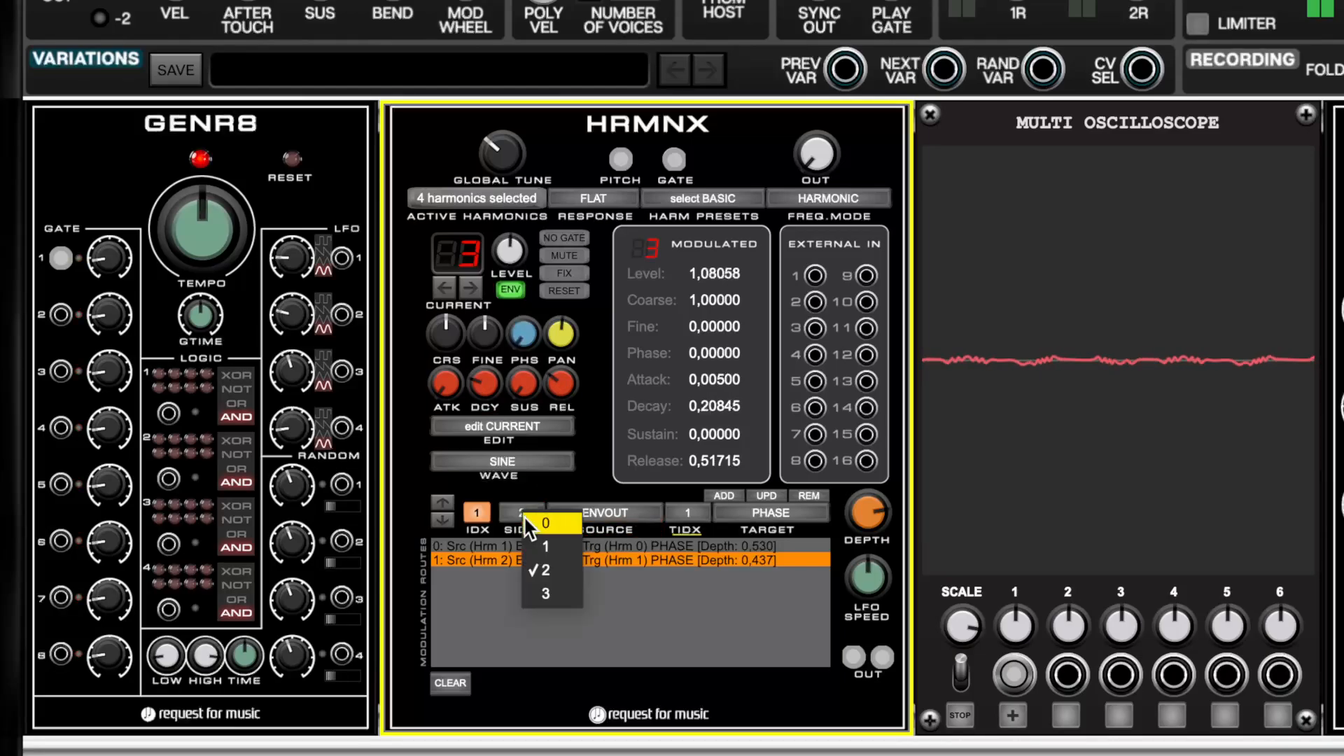
pyautogui.click(541, 585)
pyautogui.click(583, 518)
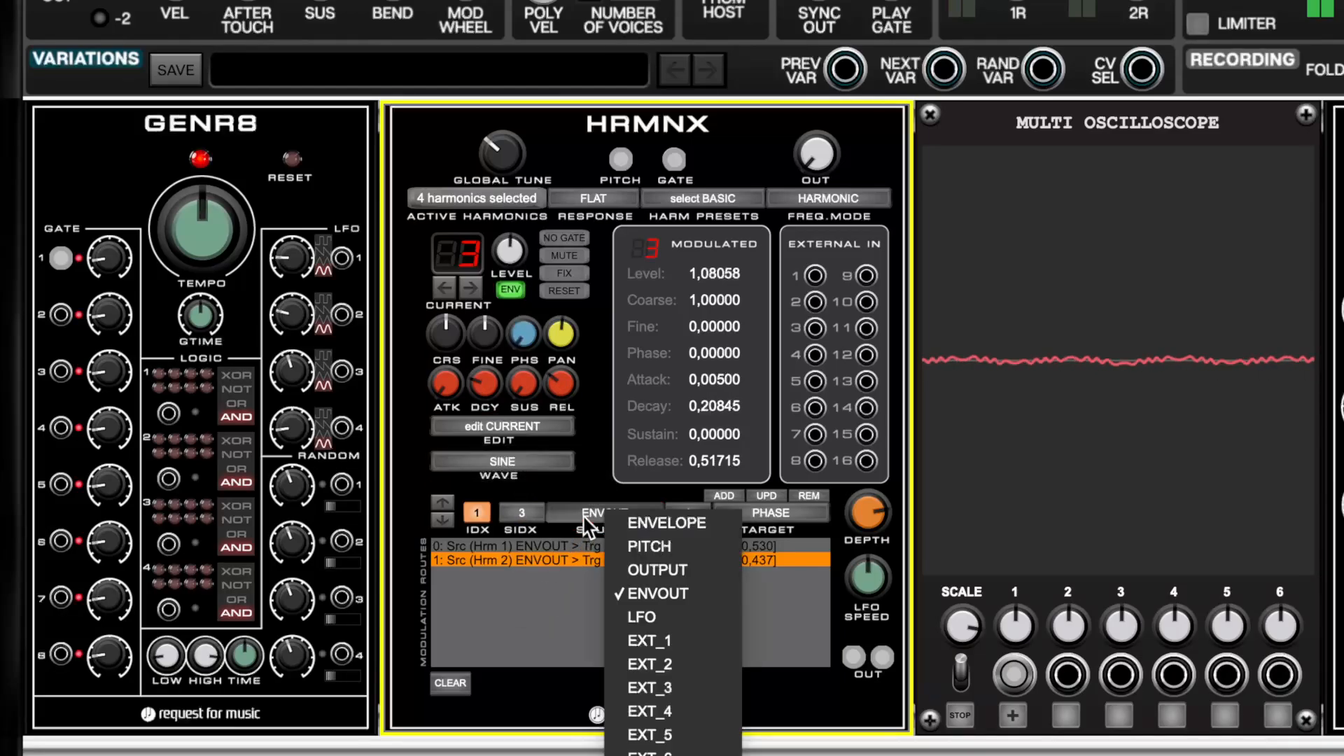
pyautogui.click(666, 595)
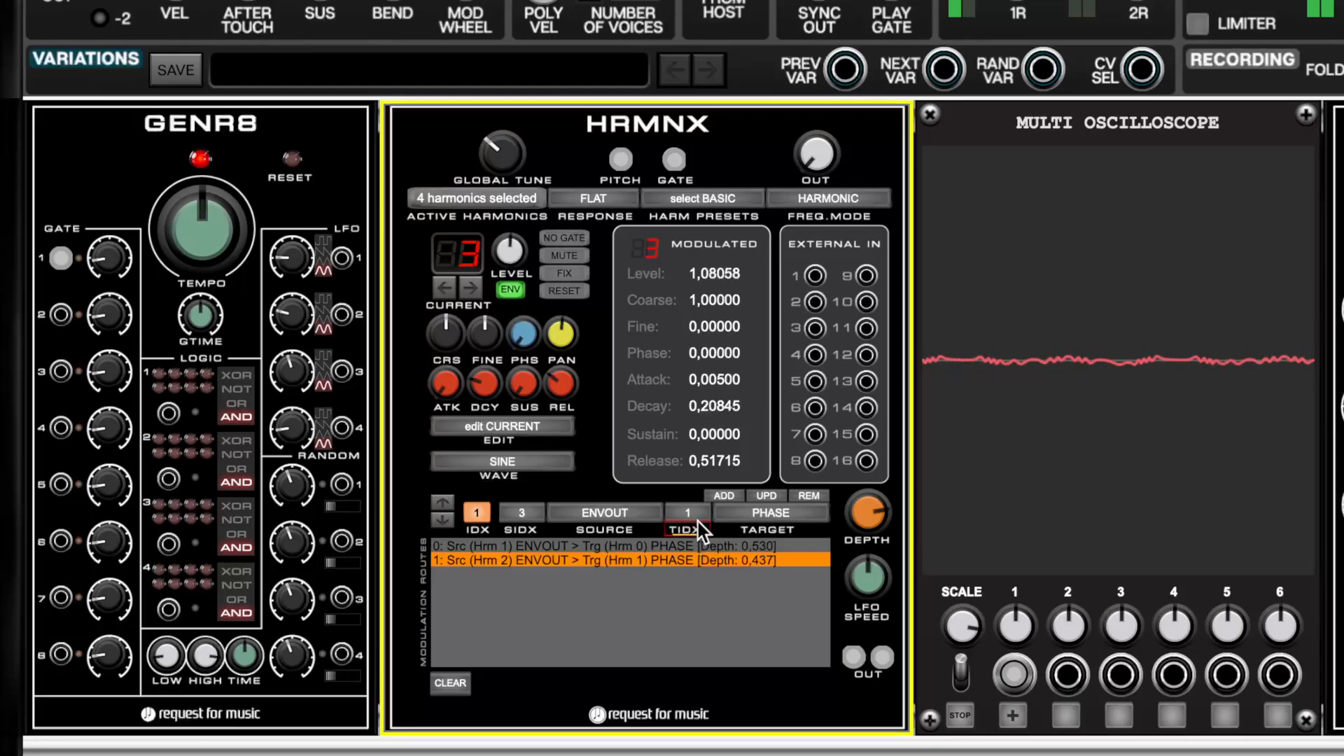
pyautogui.click(692, 513)
pyautogui.click(708, 568)
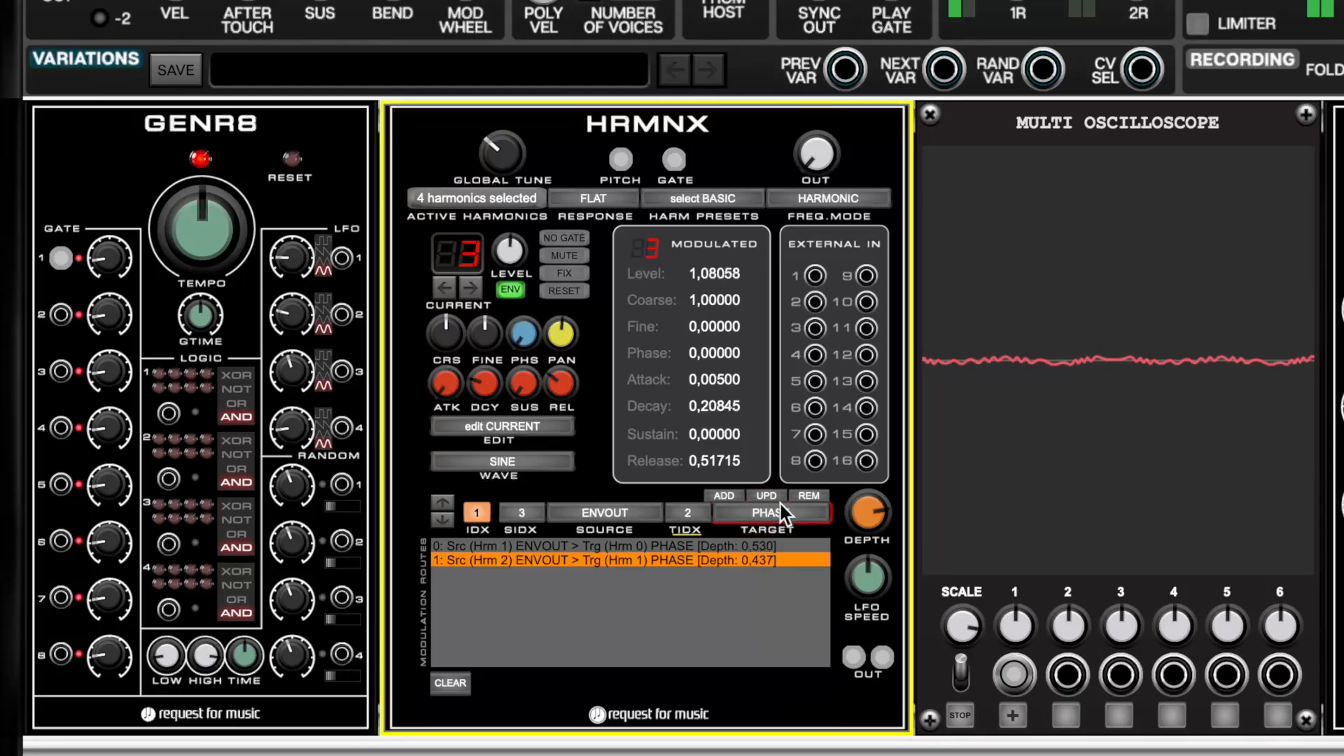
pyautogui.click(723, 496)
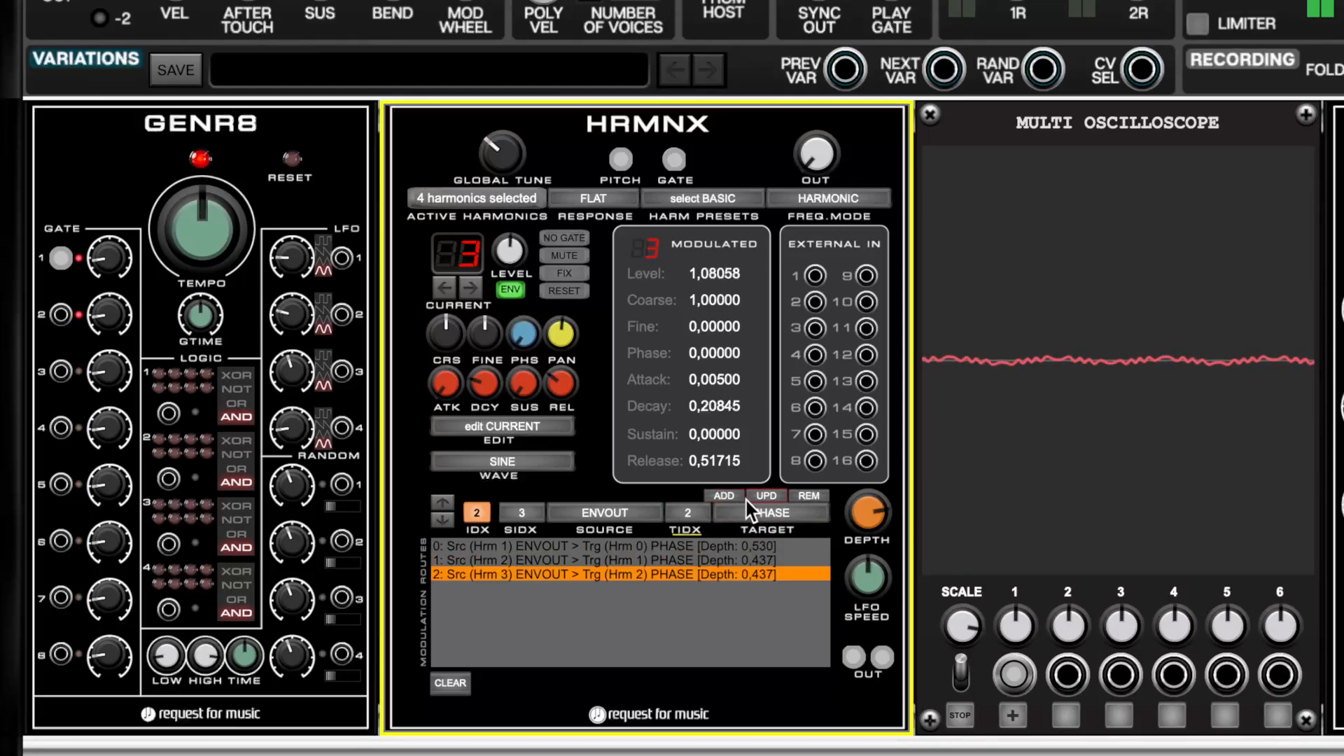
pyautogui.moveTo(859, 511)
pyautogui.moveTo(871, 488); pyautogui.dragTo(871, 483)
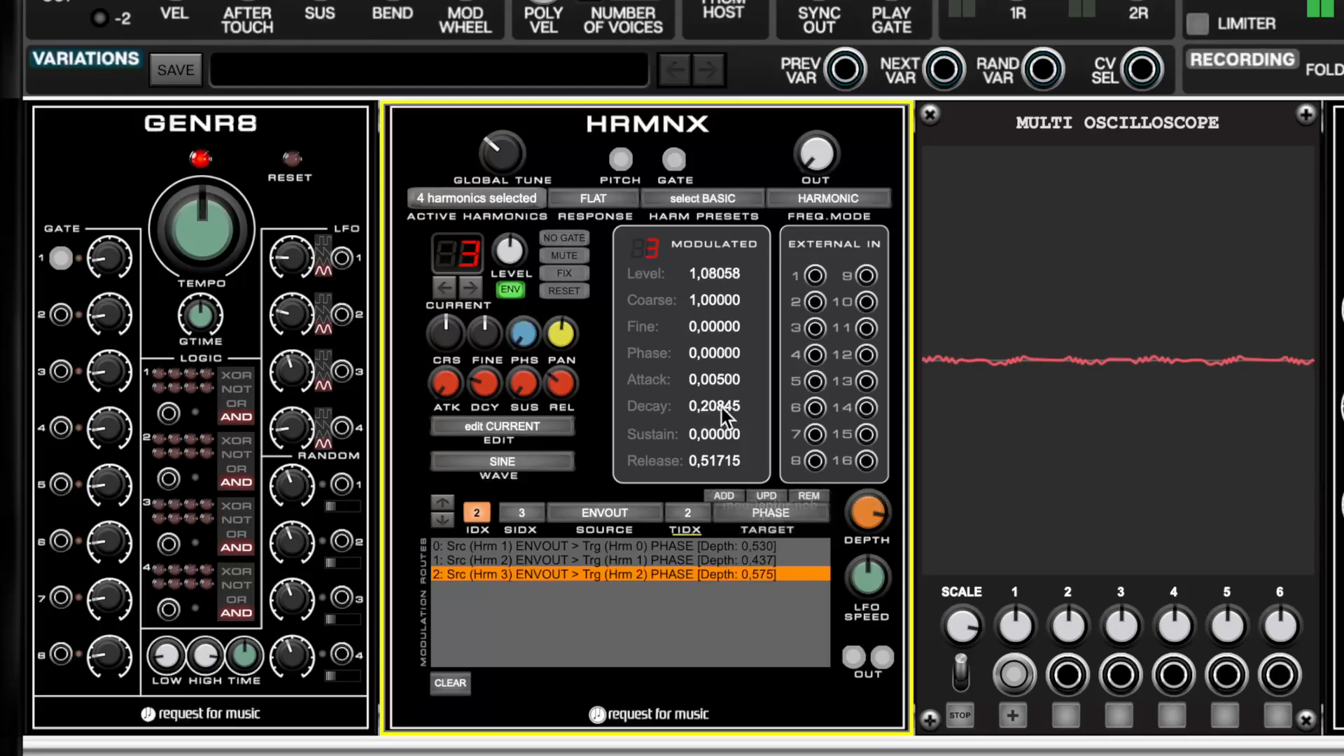
# - Set harmonic 3's level to about 2,512 and decay to about 1,187, and lower its phase route's depth to about 0,141
pyautogui.moveTo(516, 252); pyautogui.dragTo(519, 186)
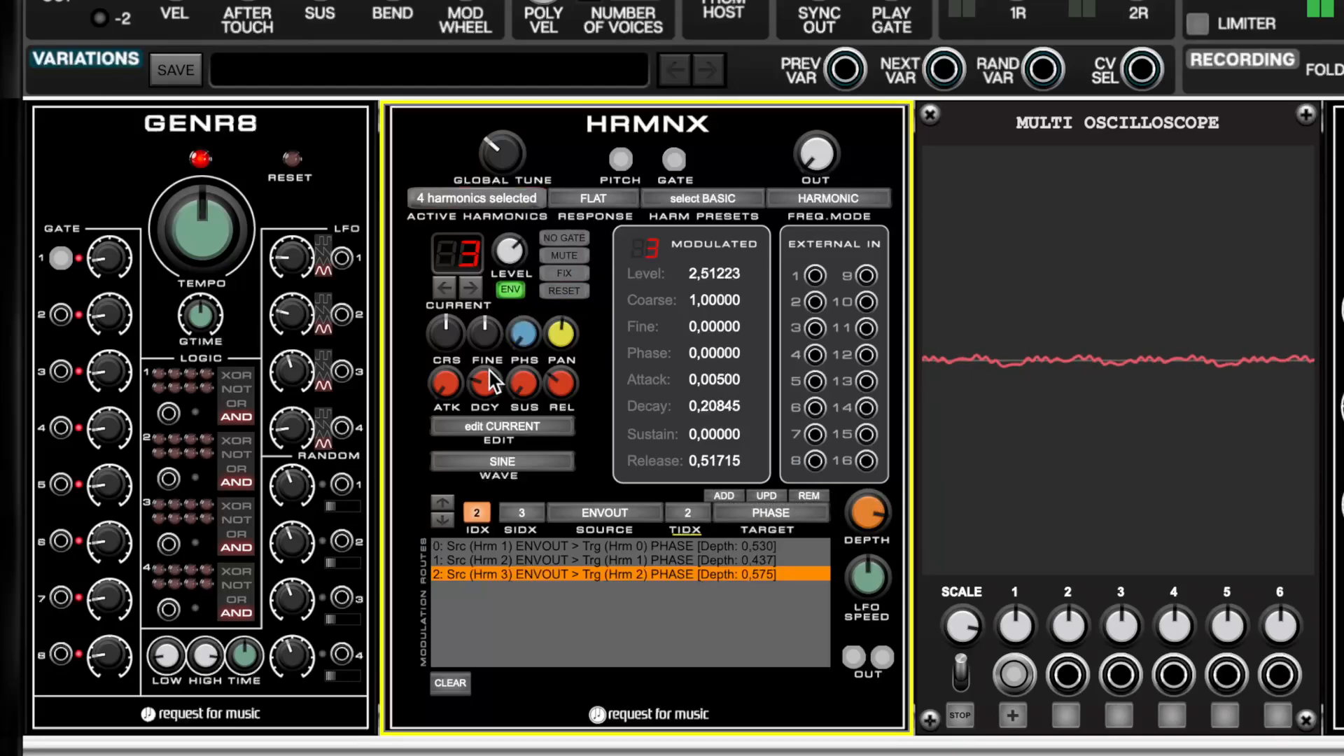
pyautogui.moveTo(489, 378); pyautogui.dragTo(501, 314)
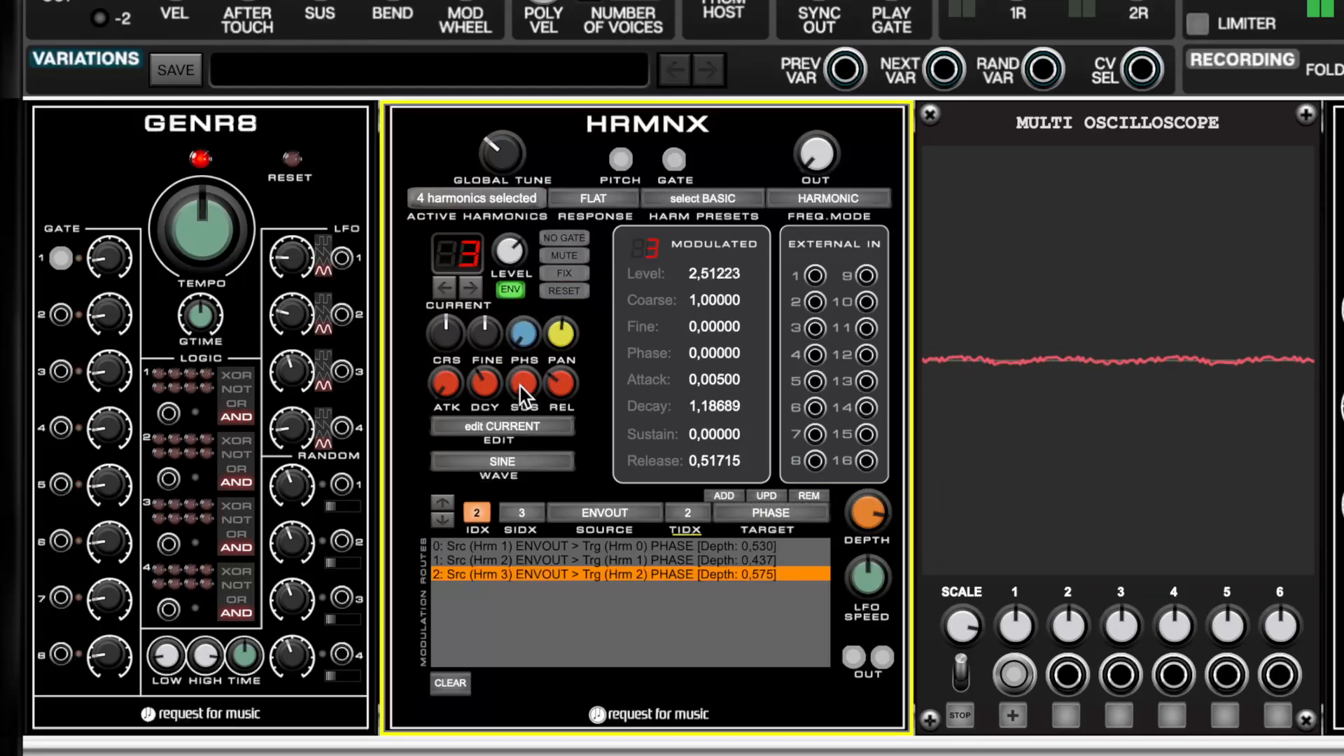
pyautogui.moveTo(855, 515); pyautogui.dragTo(893, 633)
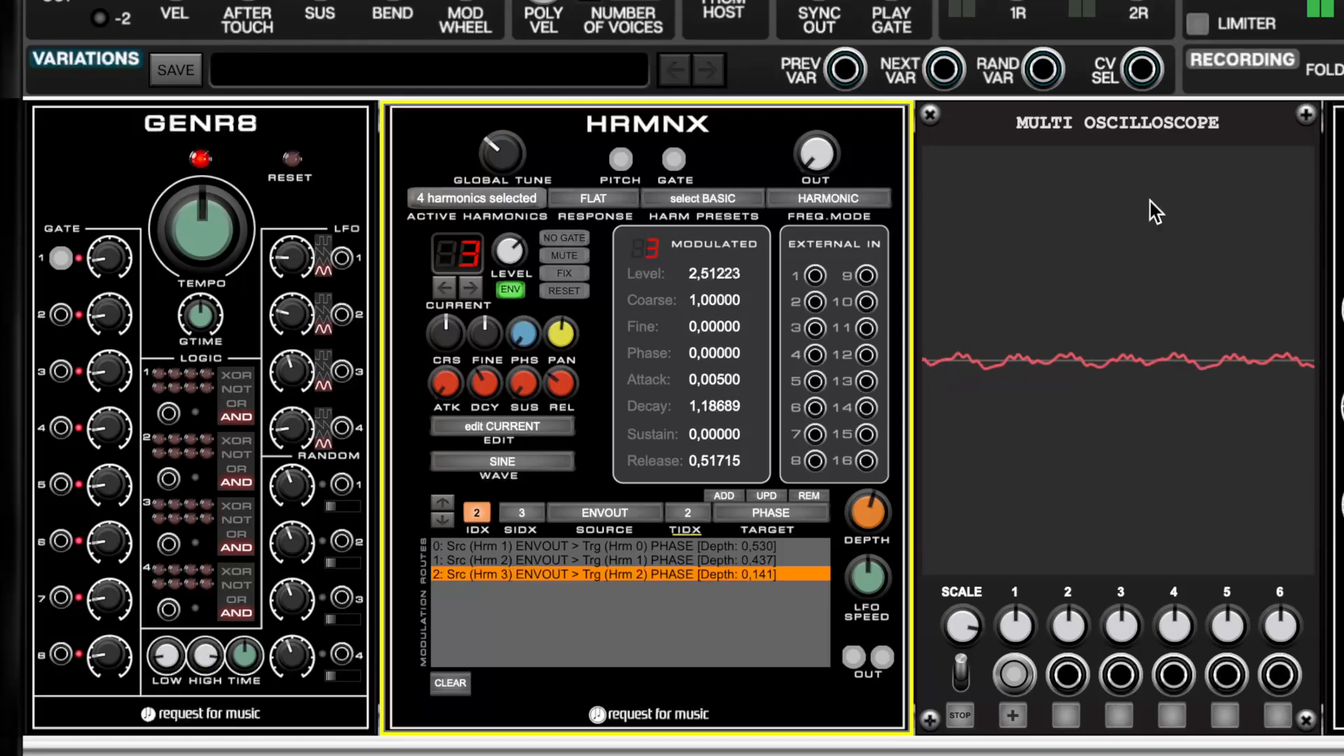
# - Fine-tune the HRMNX output level for the four-harmonic phase-modulation patch
pyautogui.moveTo(826, 141)
pyautogui.moveTo(826, 137); pyautogui.dragTo(825, 140)
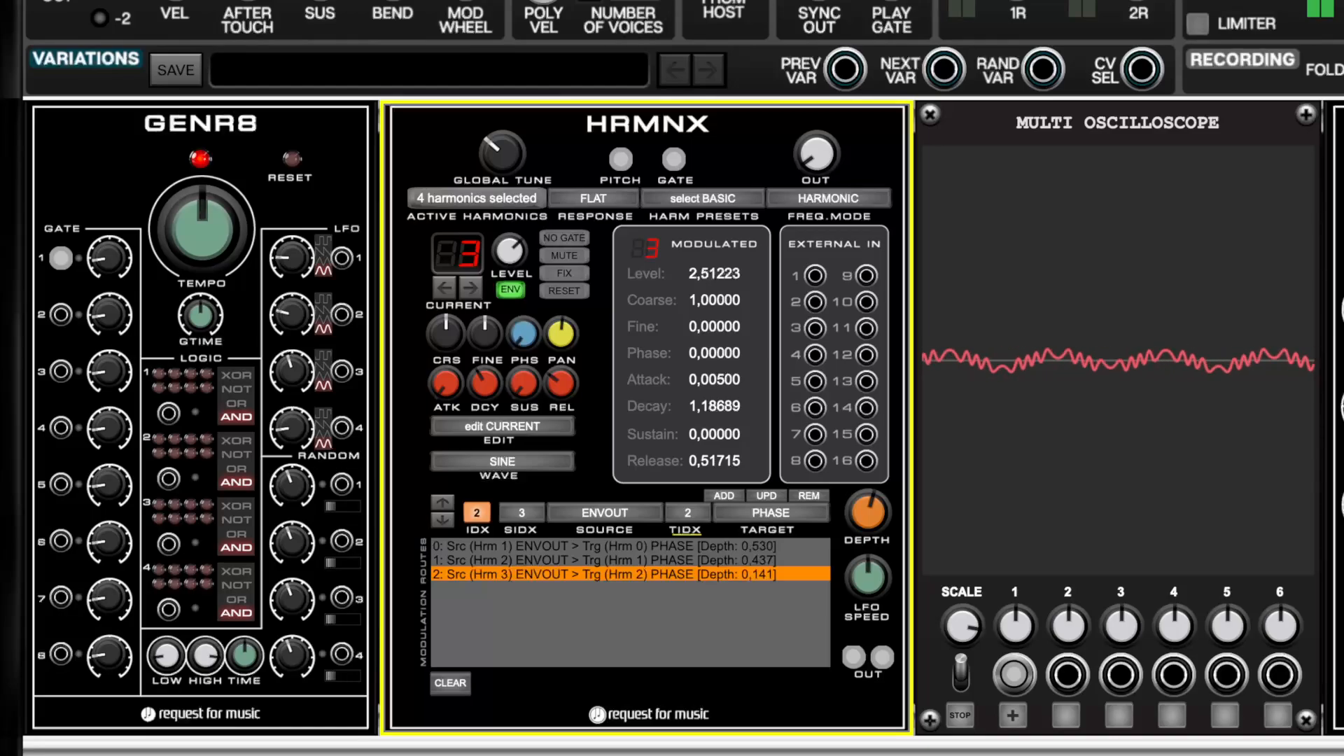
pyautogui.moveTo(1343, 505); pyautogui.dragTo(1343, 488)
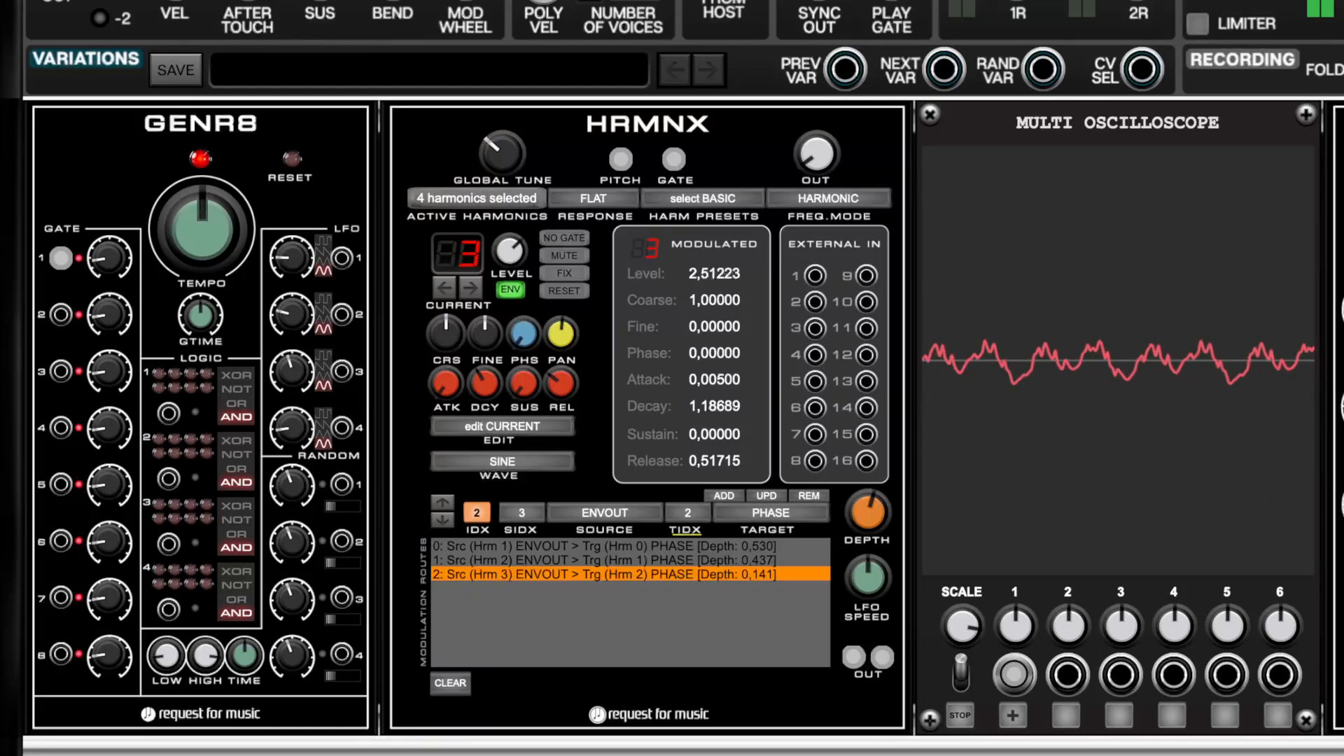
# - Add harmonic 4 to the active harmonics and lower the HRMNX output level
pyautogui.moveTo(1343, 505); pyautogui.dragTo(1343, 497)
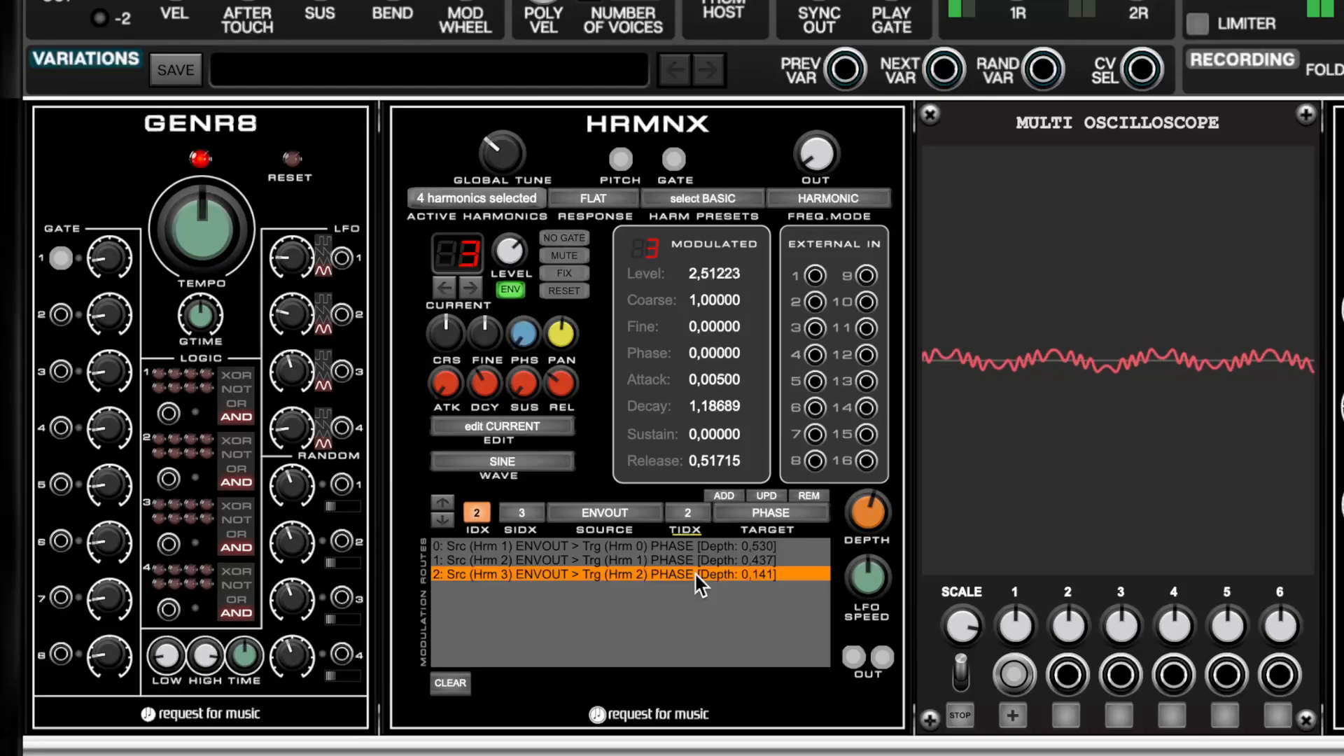
pyautogui.click(508, 199)
pyautogui.click(538, 234)
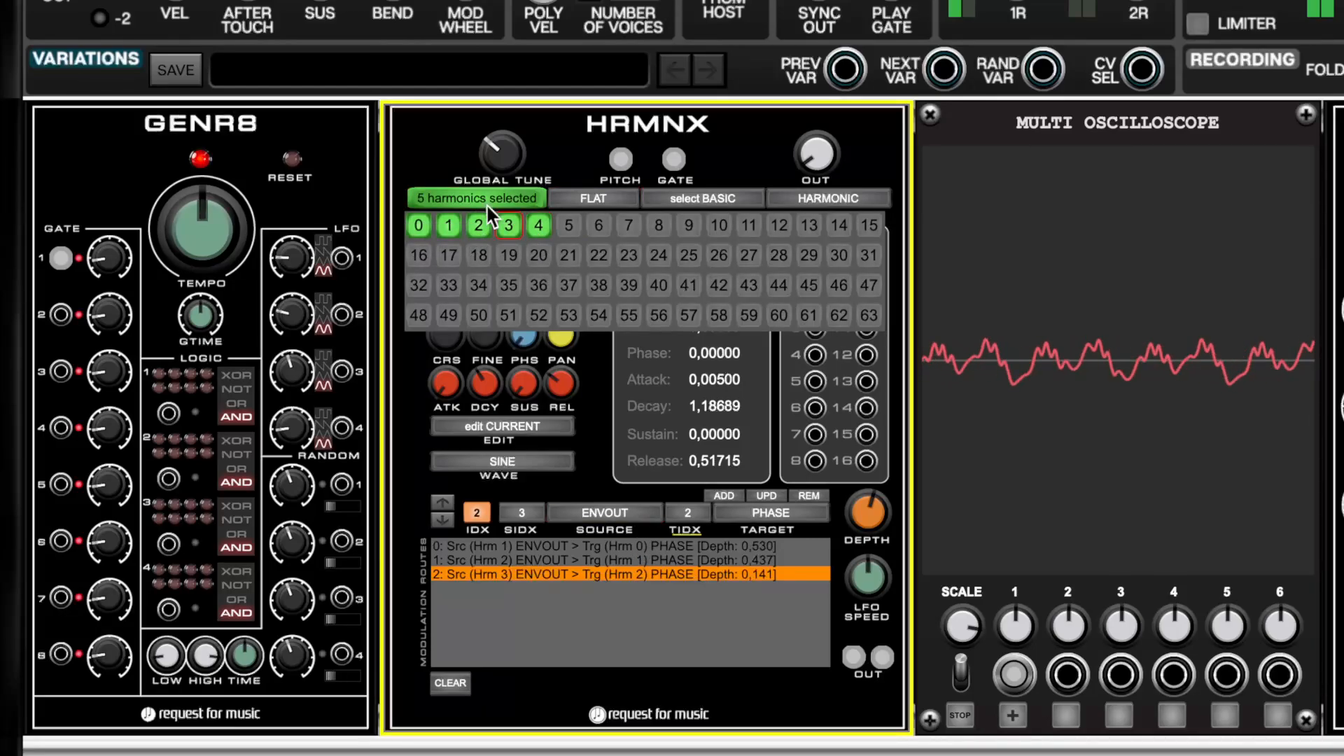
pyautogui.click(486, 201)
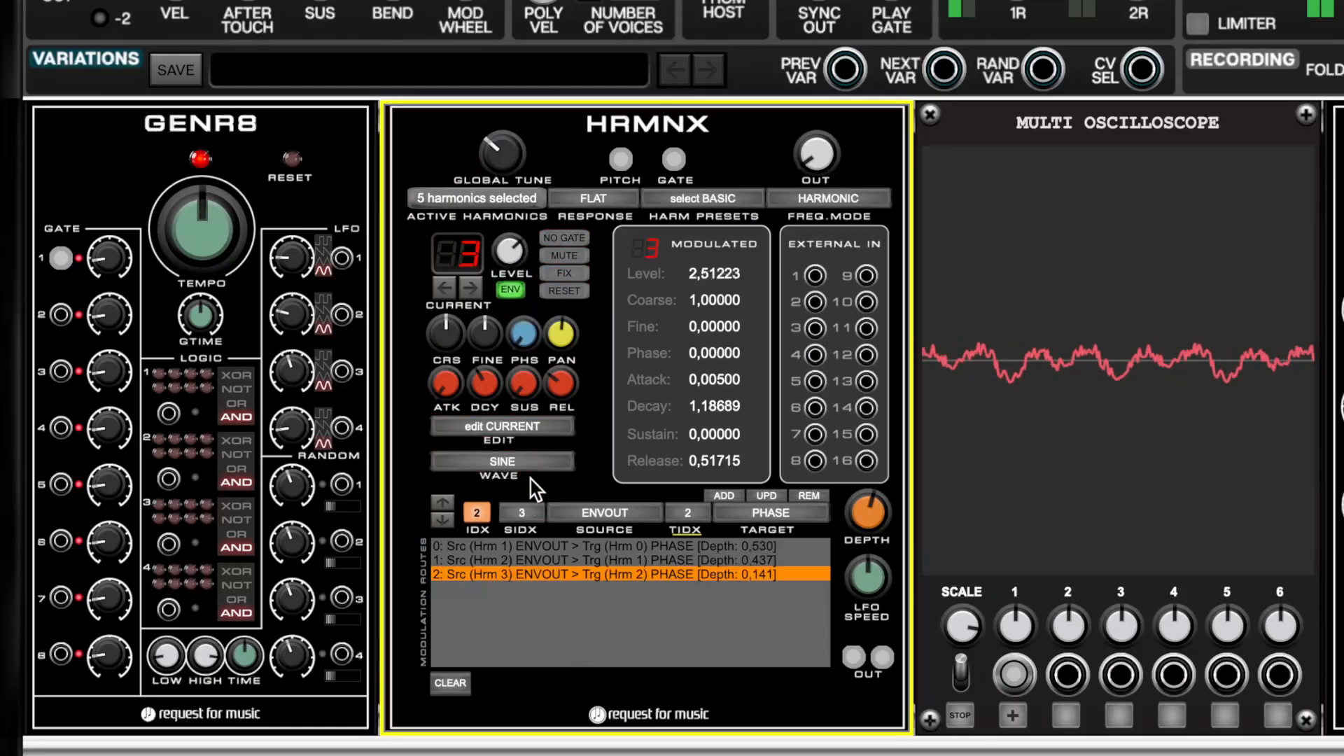
pyautogui.click(211, 174)
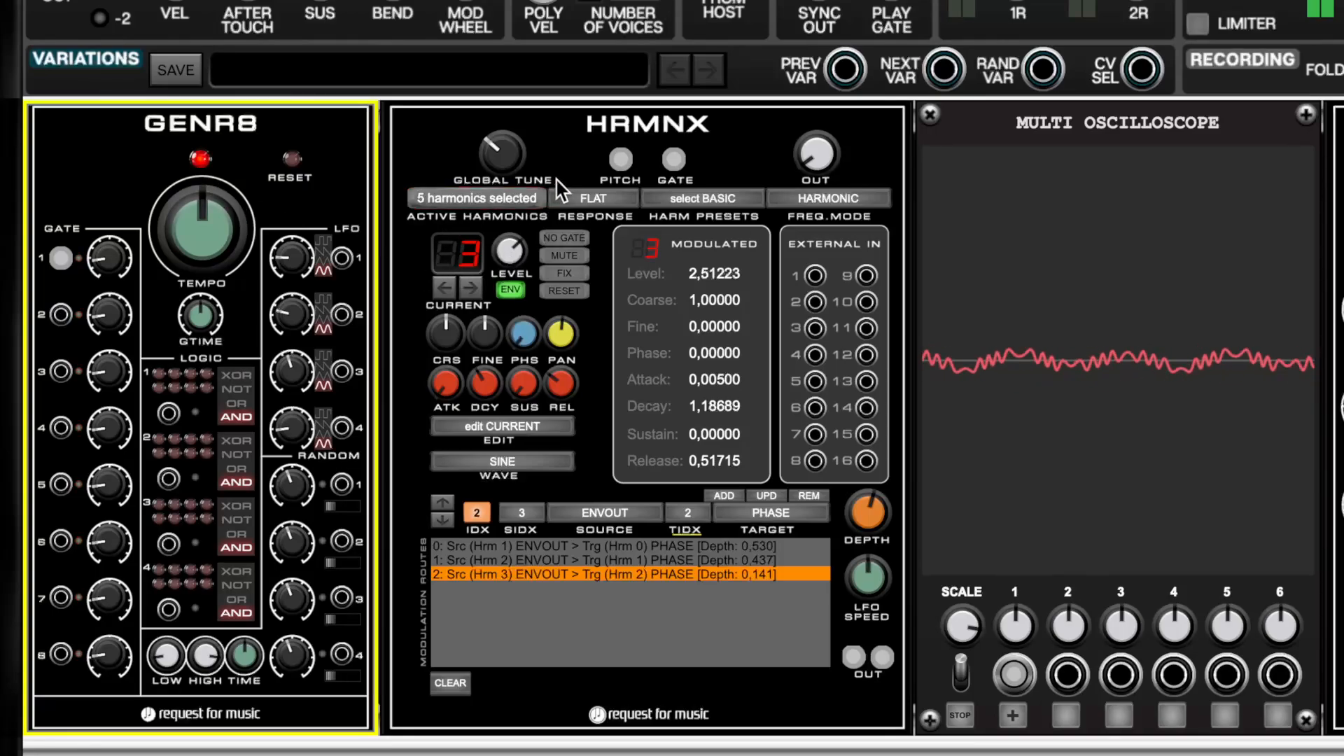
pyautogui.moveTo(811, 146); pyautogui.dragTo(816, 215)
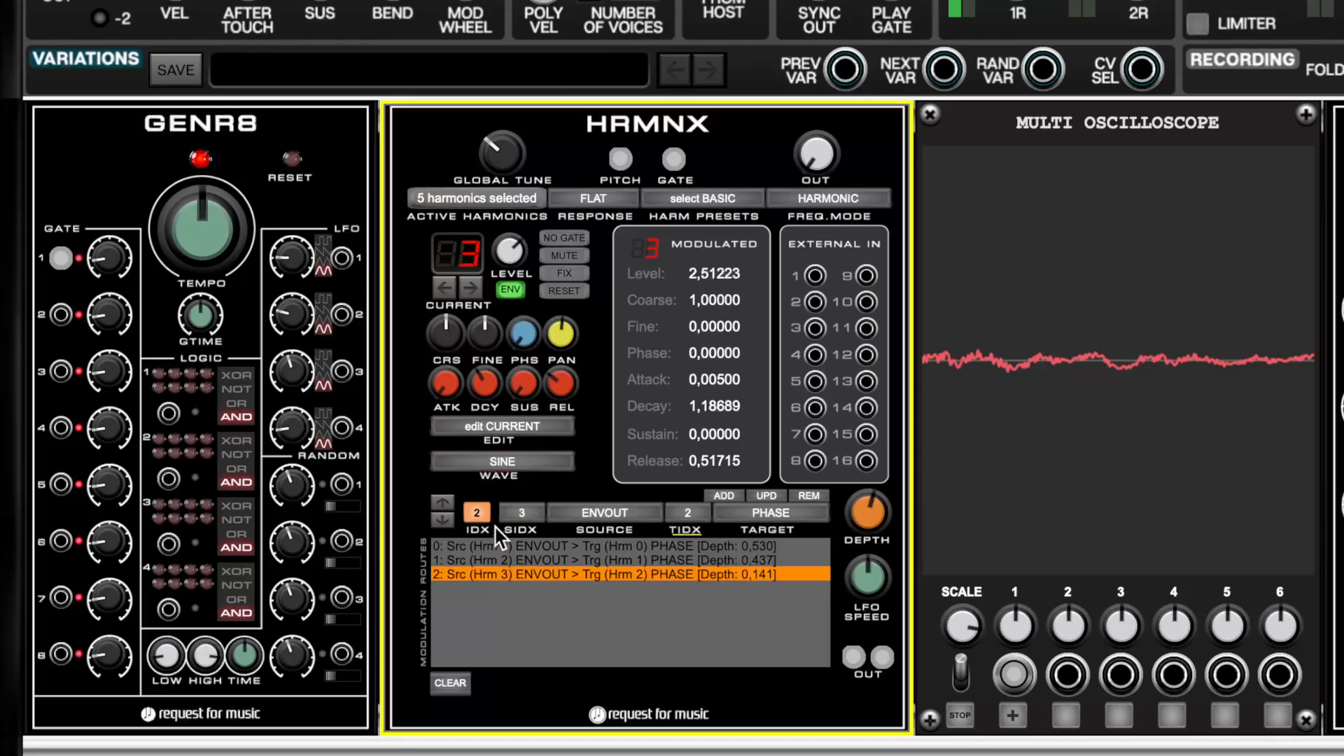
# - Add a modulation route from harmonic 0's ENVOUT to harmonic 4's PHASE, raising its depth to about 0,595 and the output level
pyautogui.click(519, 513)
pyautogui.click(527, 531)
pyautogui.click(690, 513)
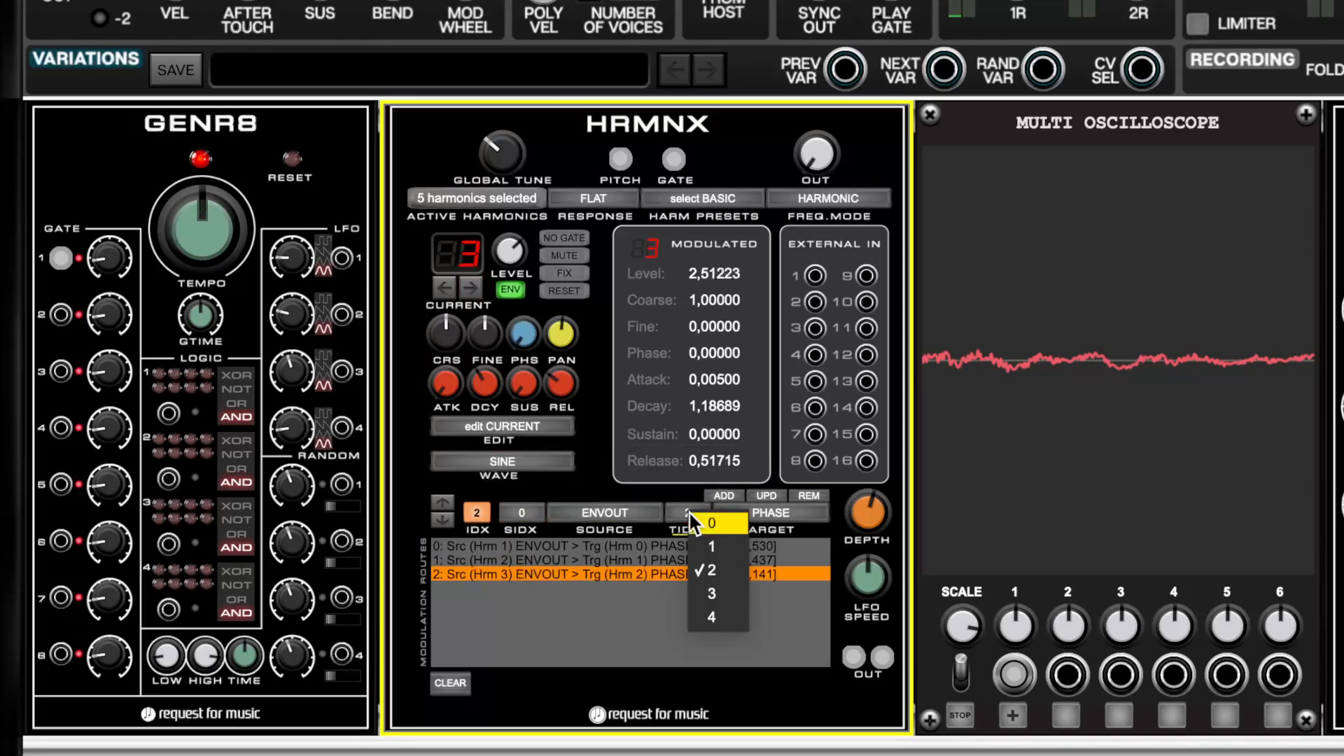
pyautogui.click(718, 613)
pyautogui.click(736, 496)
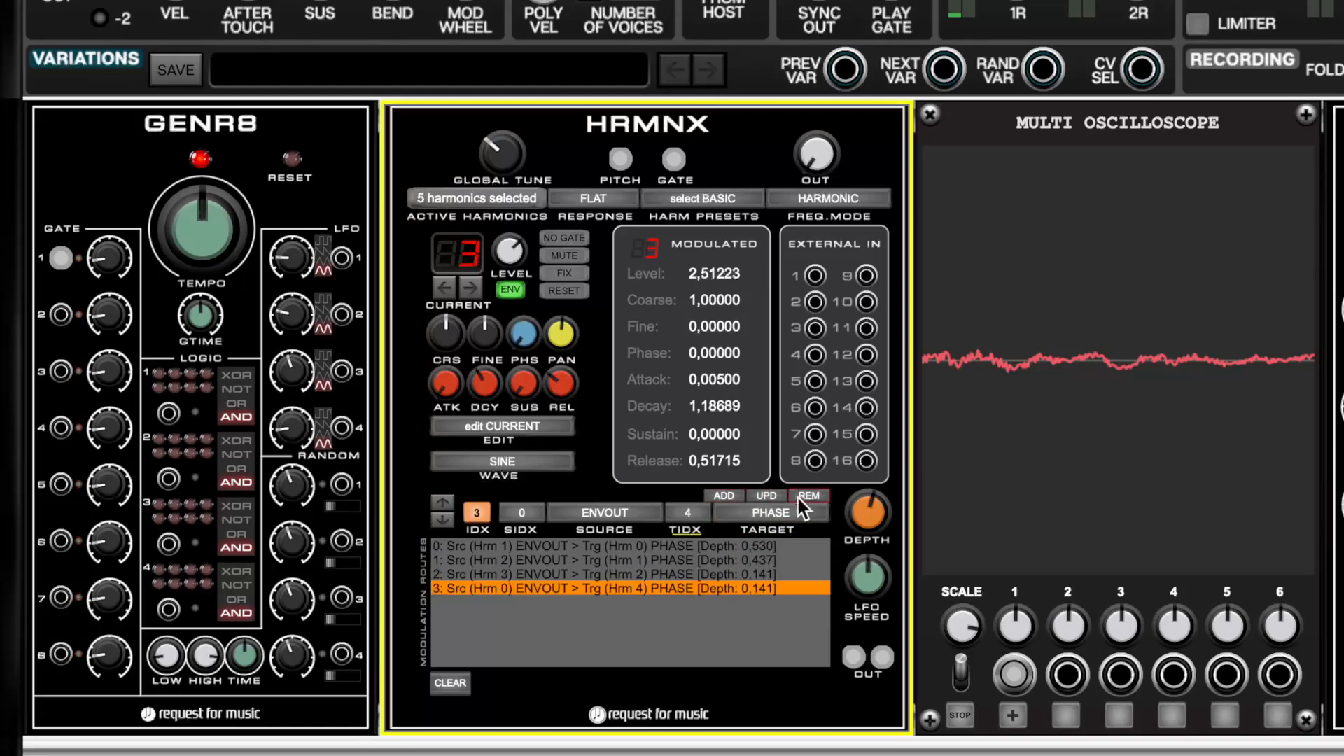
pyautogui.moveTo(808, 158); pyautogui.dragTo(807, 87)
pyautogui.moveTo(868, 512); pyautogui.dragTo(893, 395)
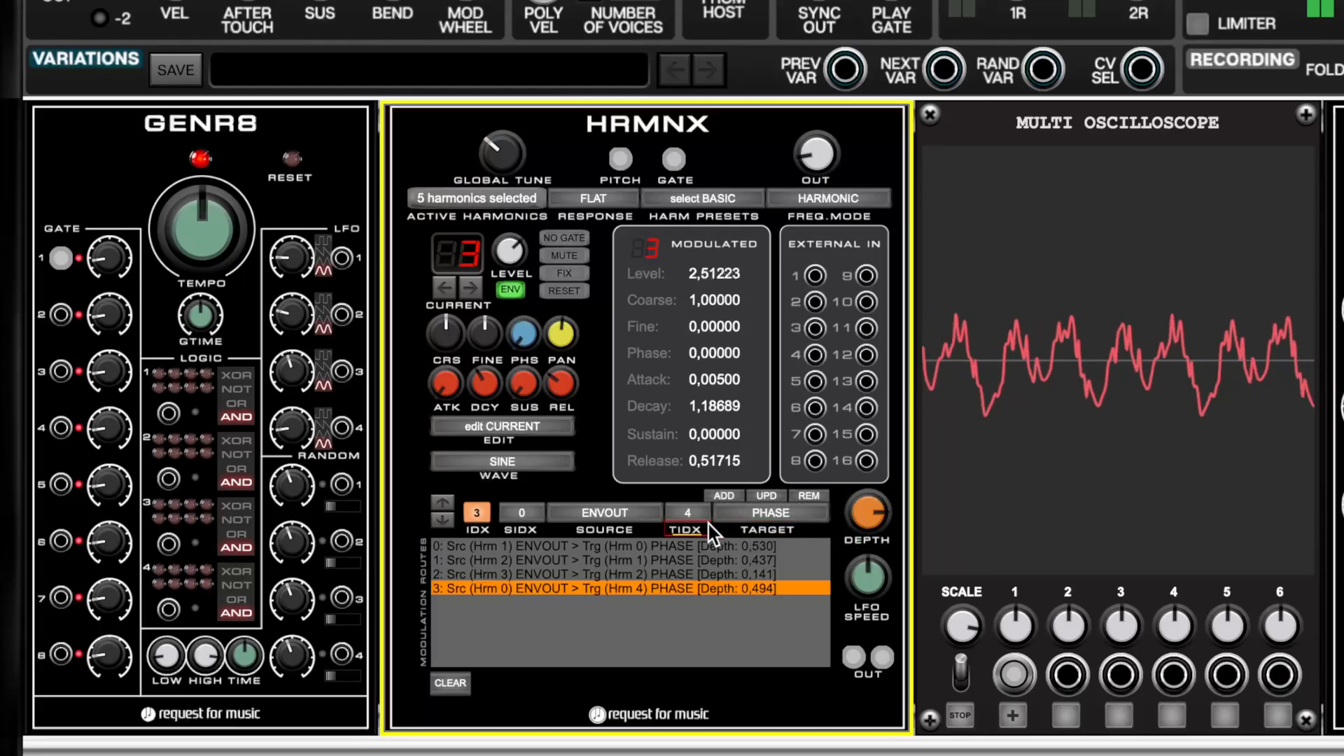
pyautogui.moveTo(859, 510)
pyautogui.mouseDown()
pyautogui.moveTo(862, 489)
pyautogui.moveTo(862, 517)
pyautogui.mouseUp()
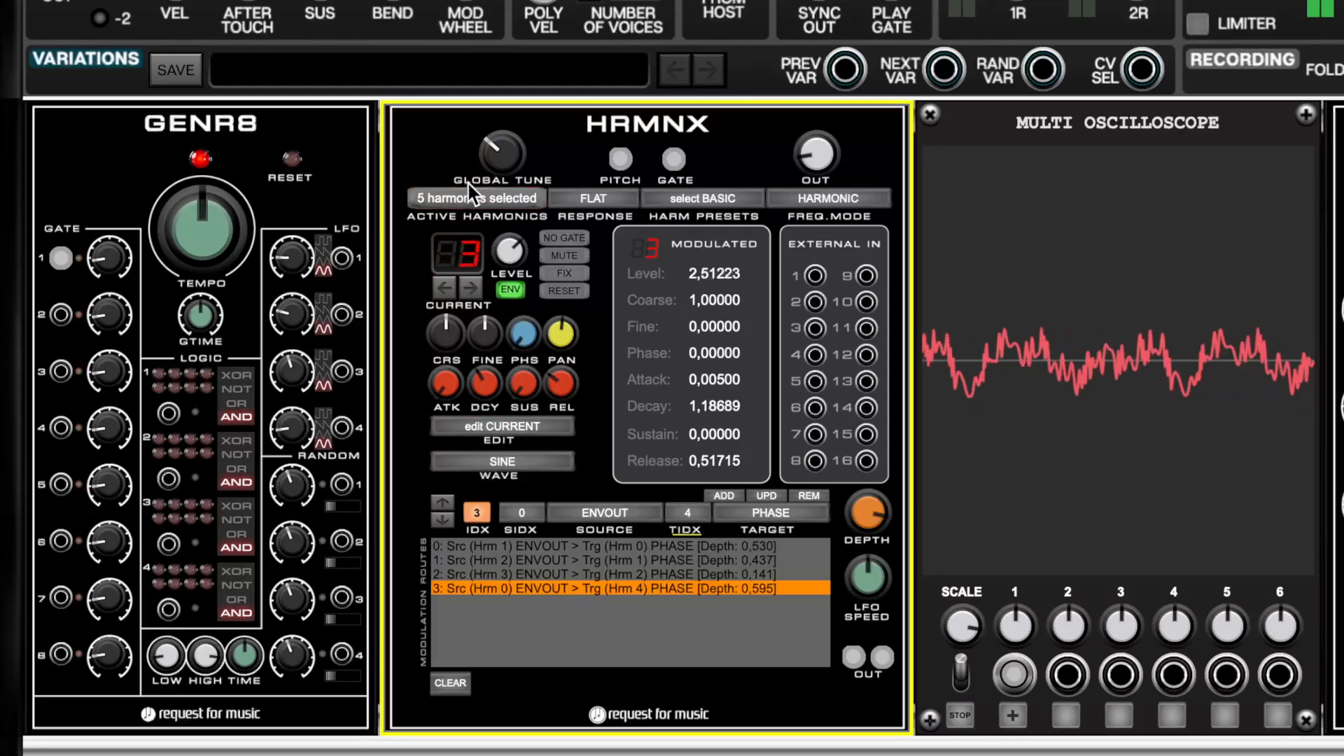
# - Deactivate harmonics 1 to 4 and reactivate them one after another to compare their effect on the waveform
pyautogui.click(478, 199)
pyautogui.click(449, 221)
pyautogui.click(481, 221)
pyautogui.click(506, 221)
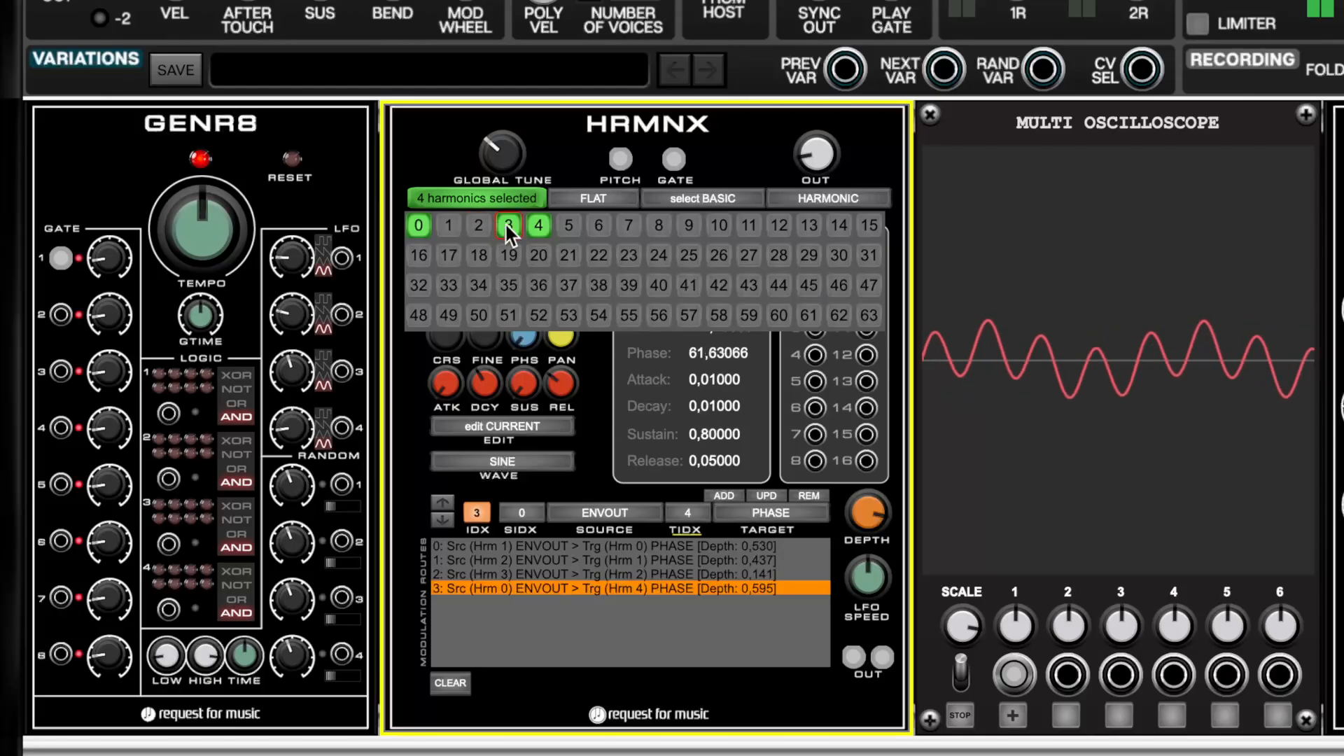
pyautogui.click(522, 196)
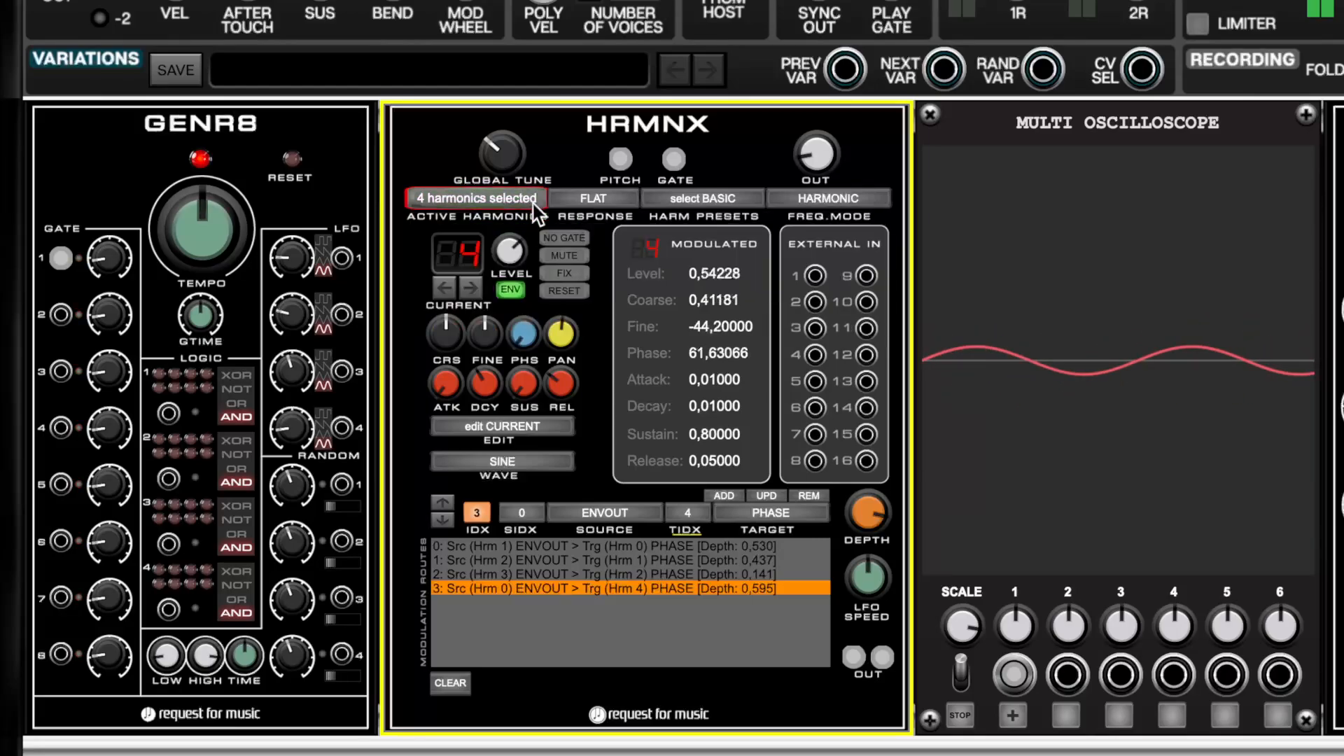
pyautogui.moveTo(557, 334)
pyautogui.mouseDown()
pyautogui.moveTo(600, 489)
pyautogui.moveTo(568, 349)
pyautogui.mouseUp()
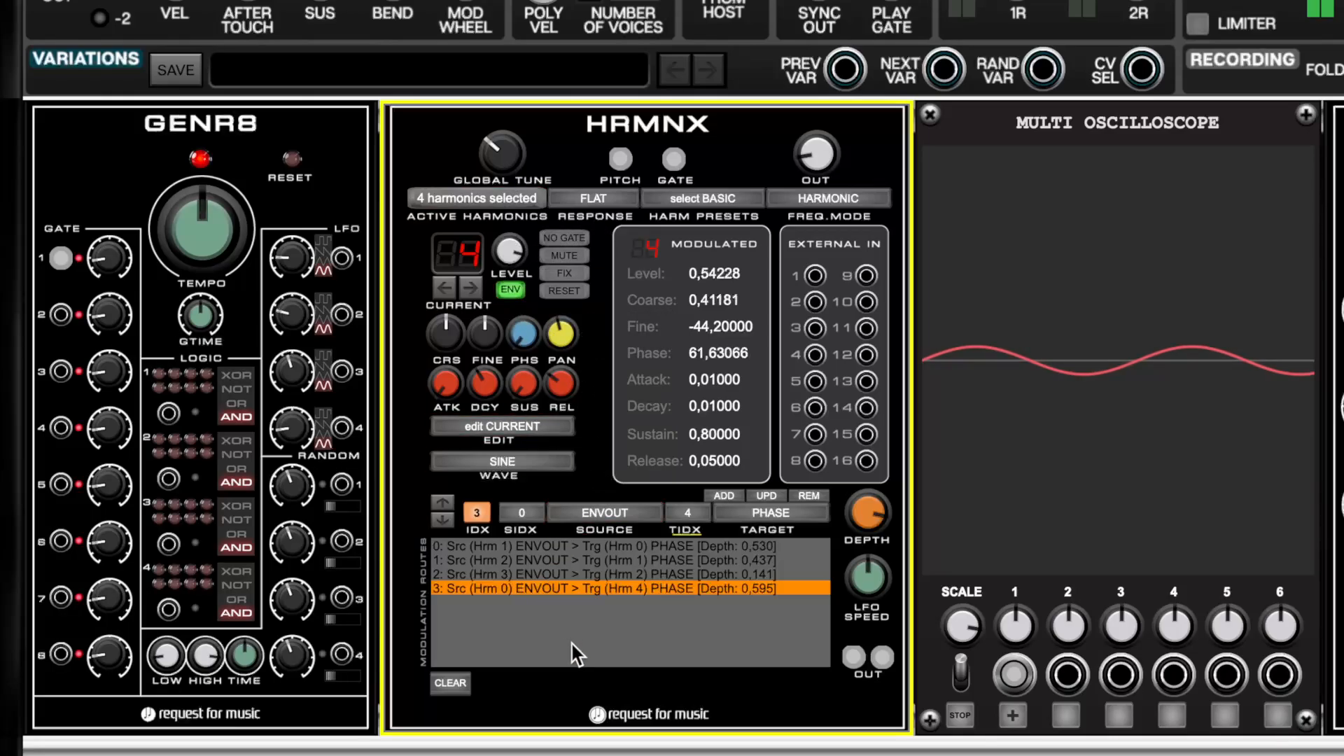
pyautogui.click(483, 198)
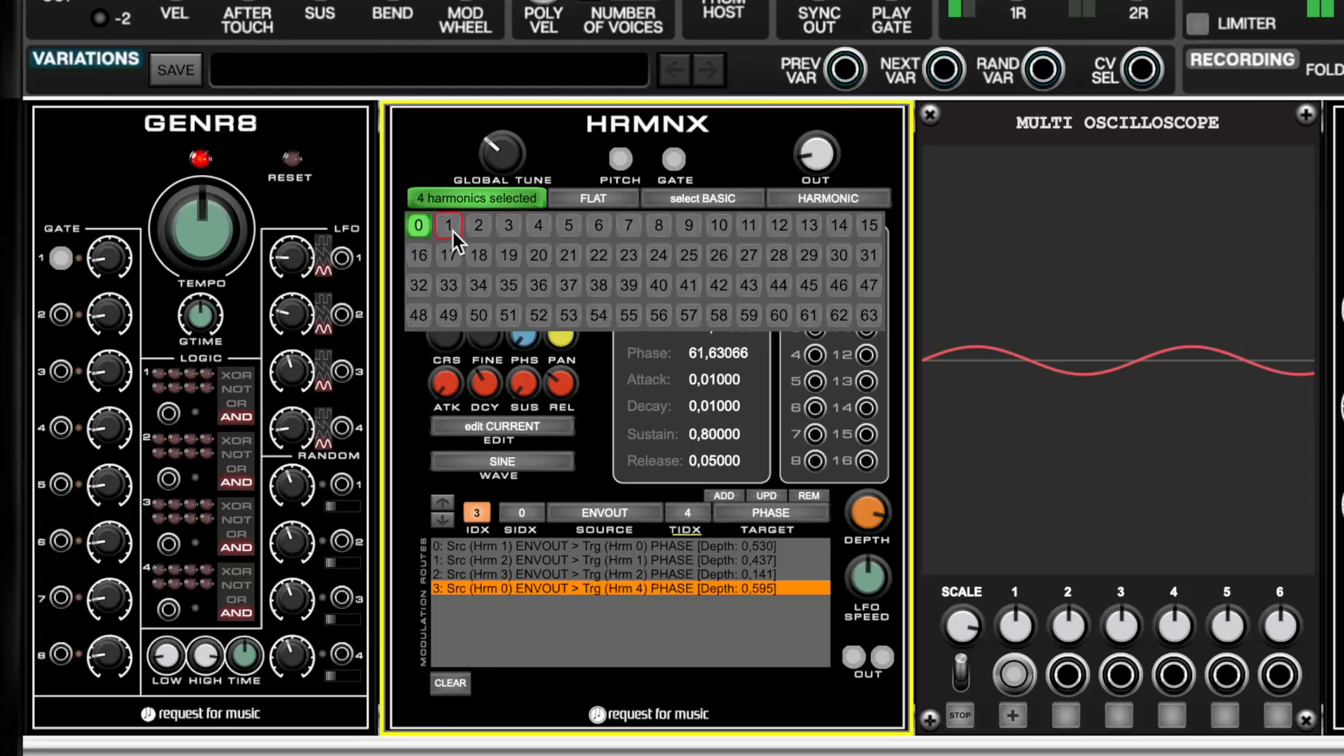
pyautogui.click(471, 224)
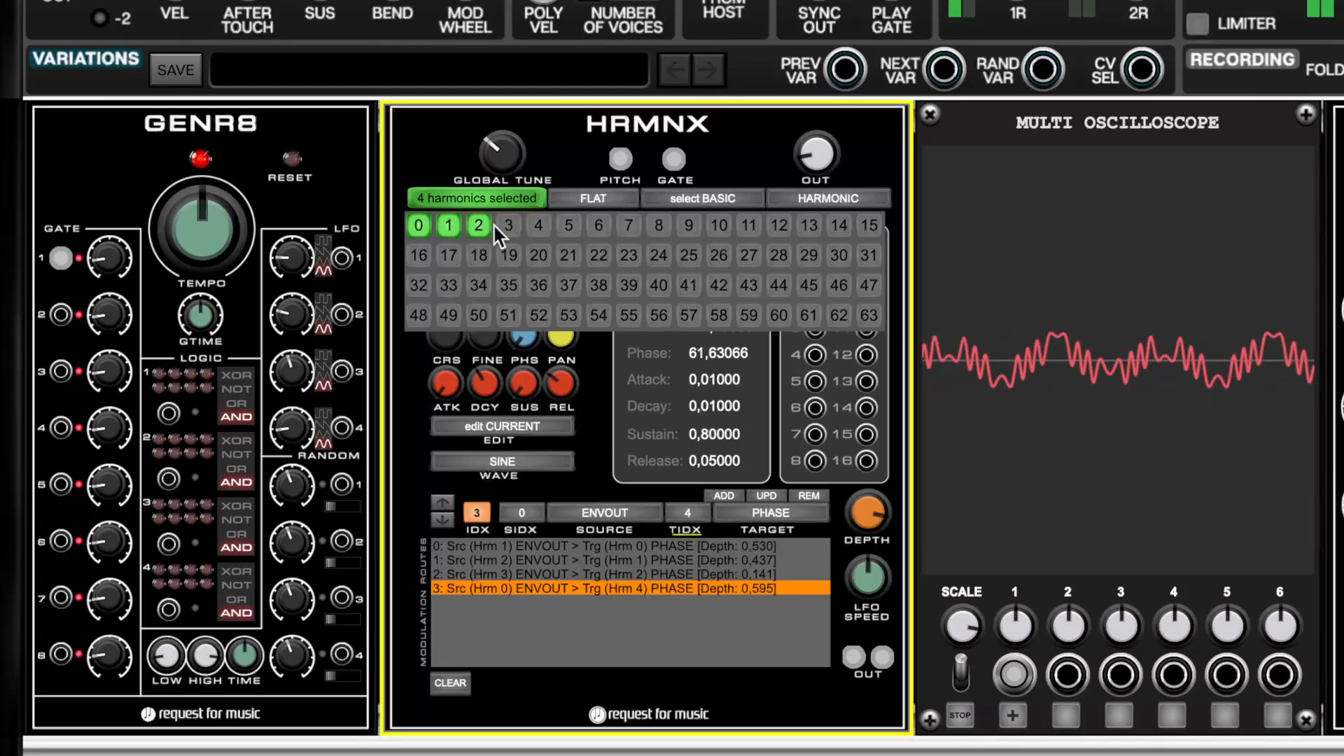
pyautogui.click(538, 226)
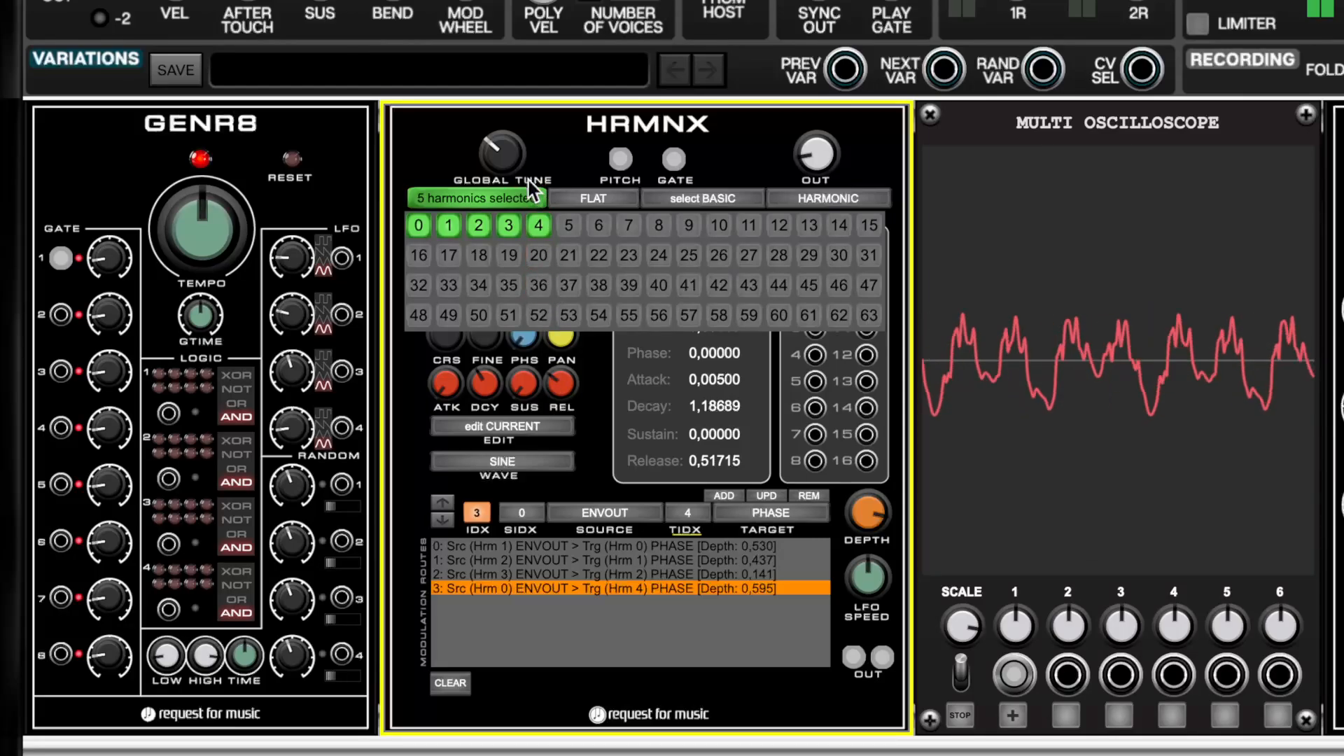
# - Raise GENR8's gate 1 setting and lower the HRMNX output level
pyautogui.moveTo(109, 262); pyautogui.dragTo(110, 200)
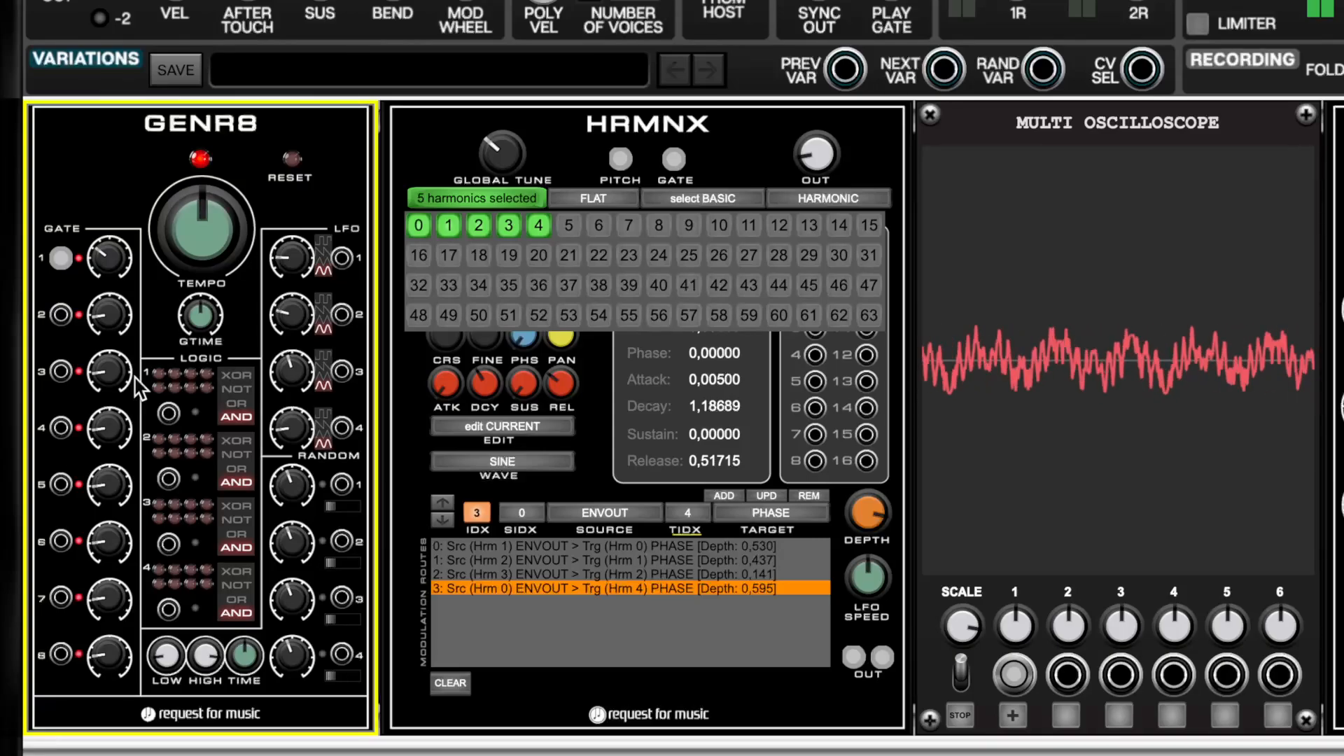
pyautogui.moveTo(802, 143); pyautogui.dragTo(838, 235)
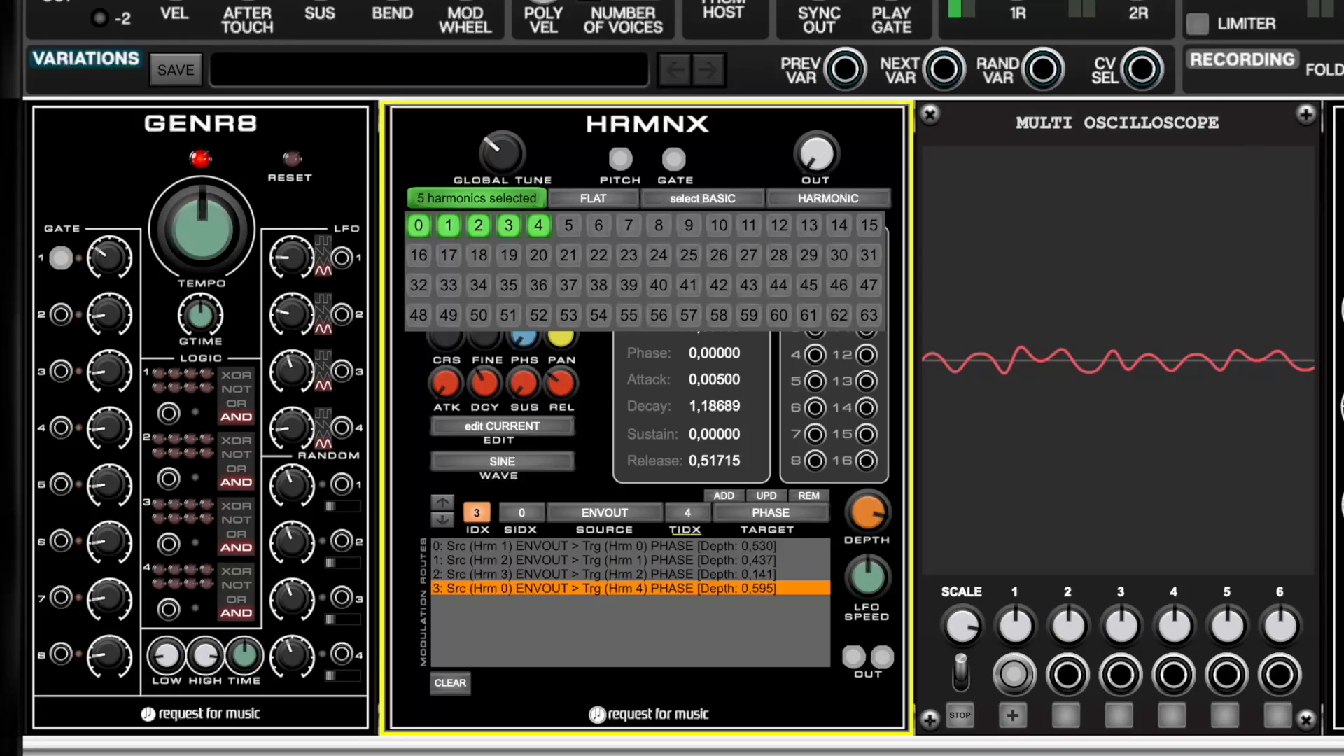
# - Insert the RNDM random source module into the rack between GENR8 and HRMNX
pyautogui.click(1235, 2)
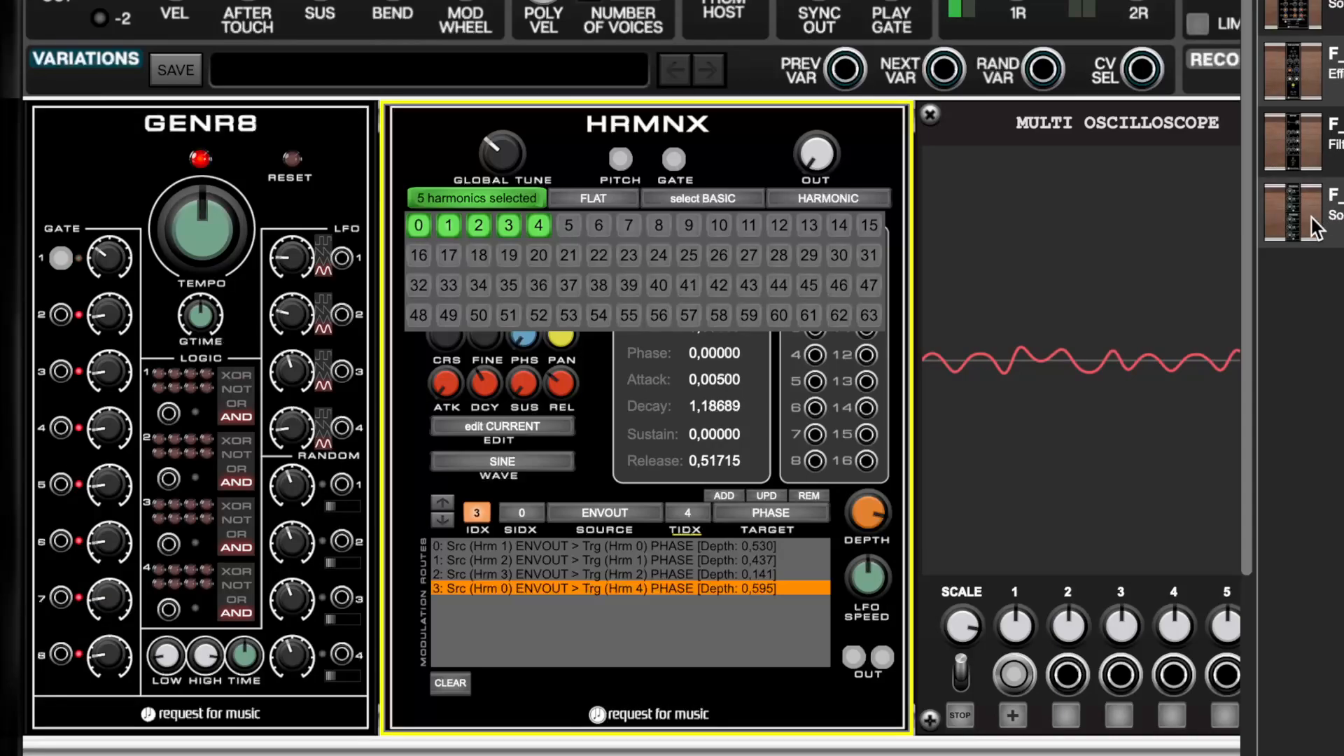
pyautogui.moveTo(1292, 212); pyautogui.dragTo(490, 143)
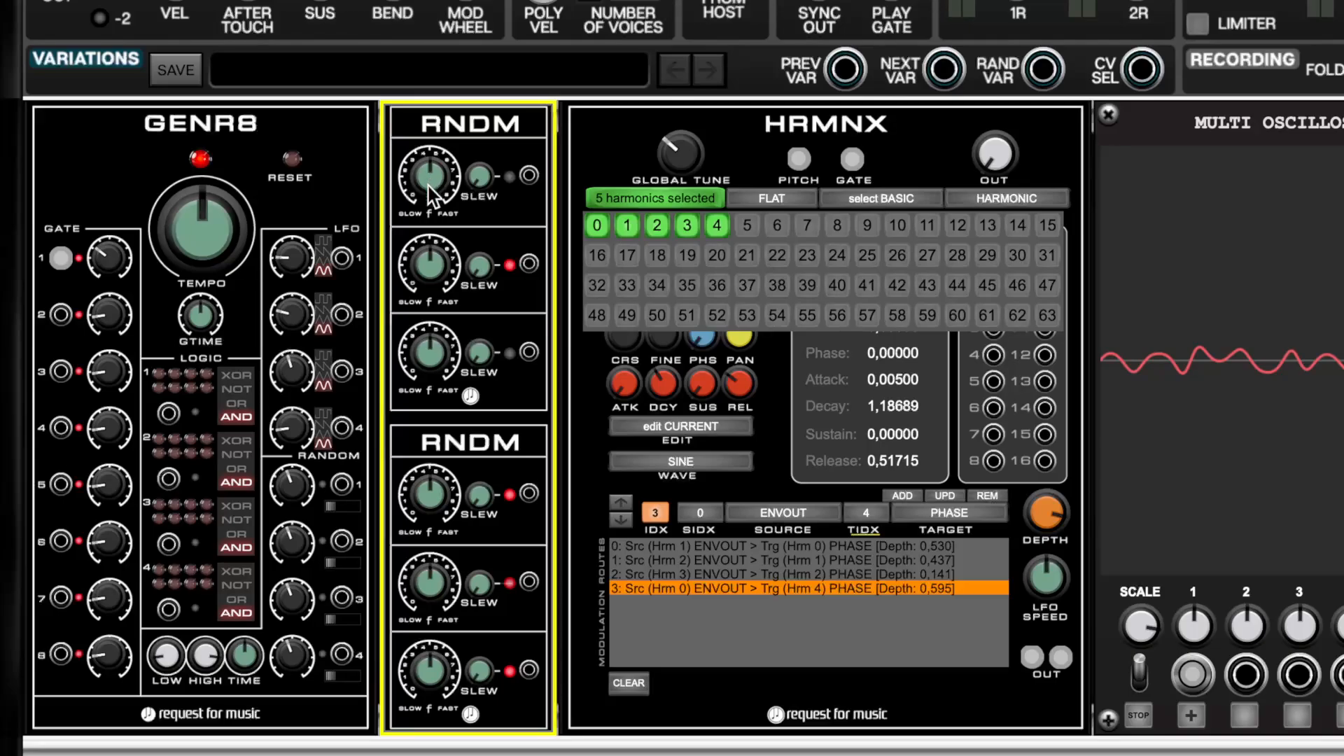
pyautogui.moveTo(428, 183)
pyautogui.moveTo(487, 184)
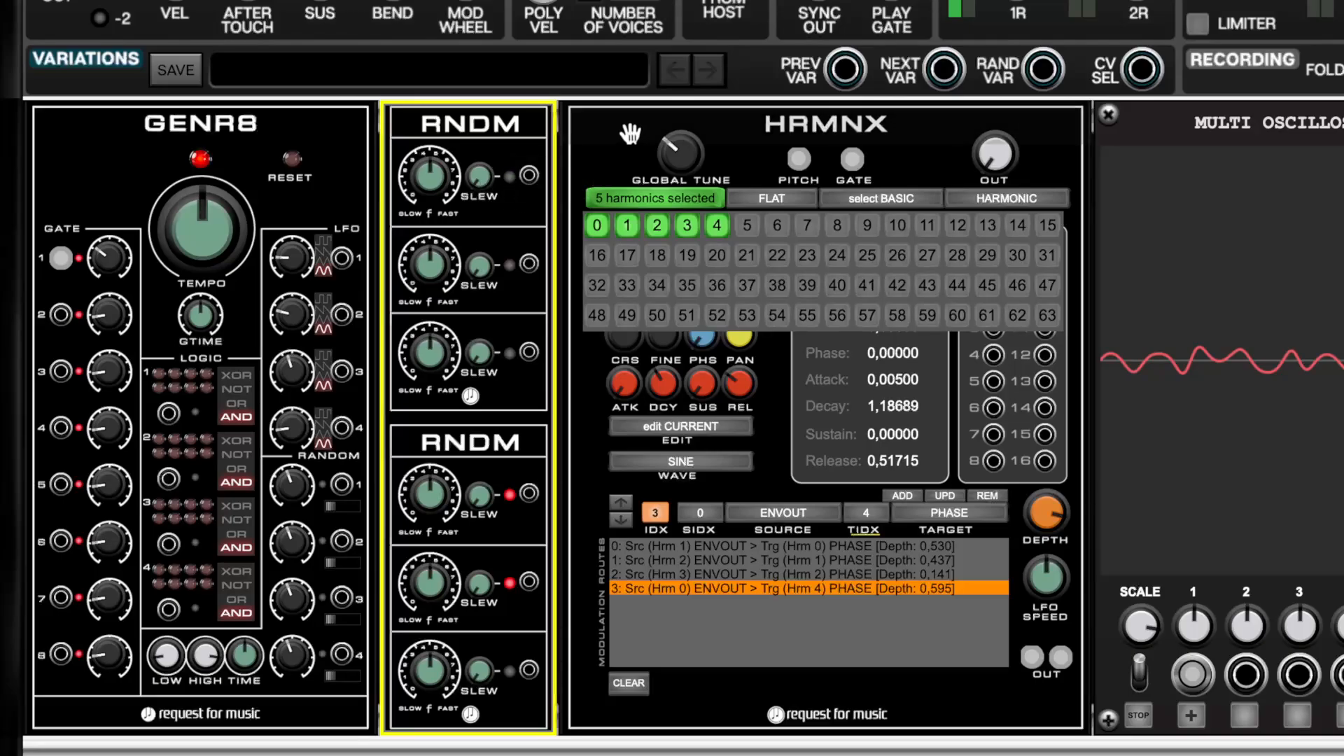
# - Apply the BASIC harmonic preset, accepting the overwrite of the harmonic selection, and set the response to SAWTOOTH
pyautogui.click(665, 158)
pyautogui.click(662, 199)
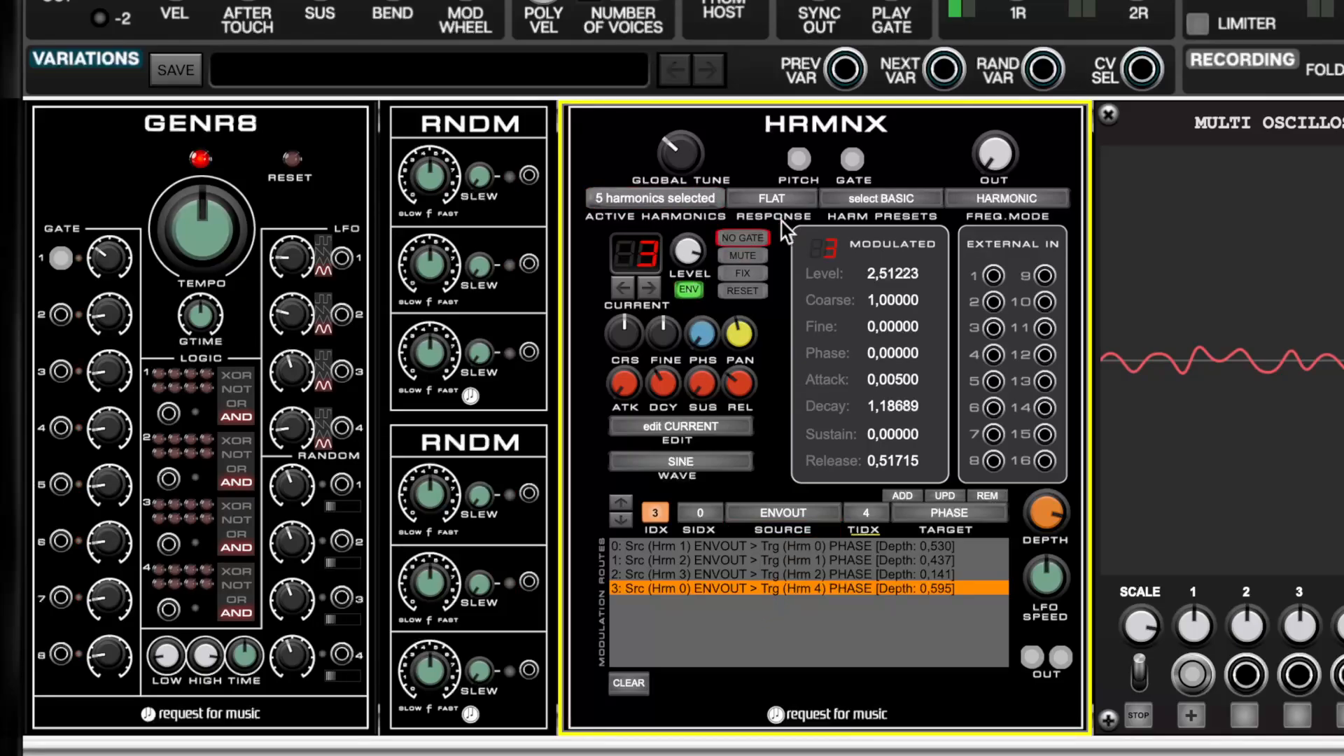
pyautogui.click(875, 199)
pyautogui.click(892, 215)
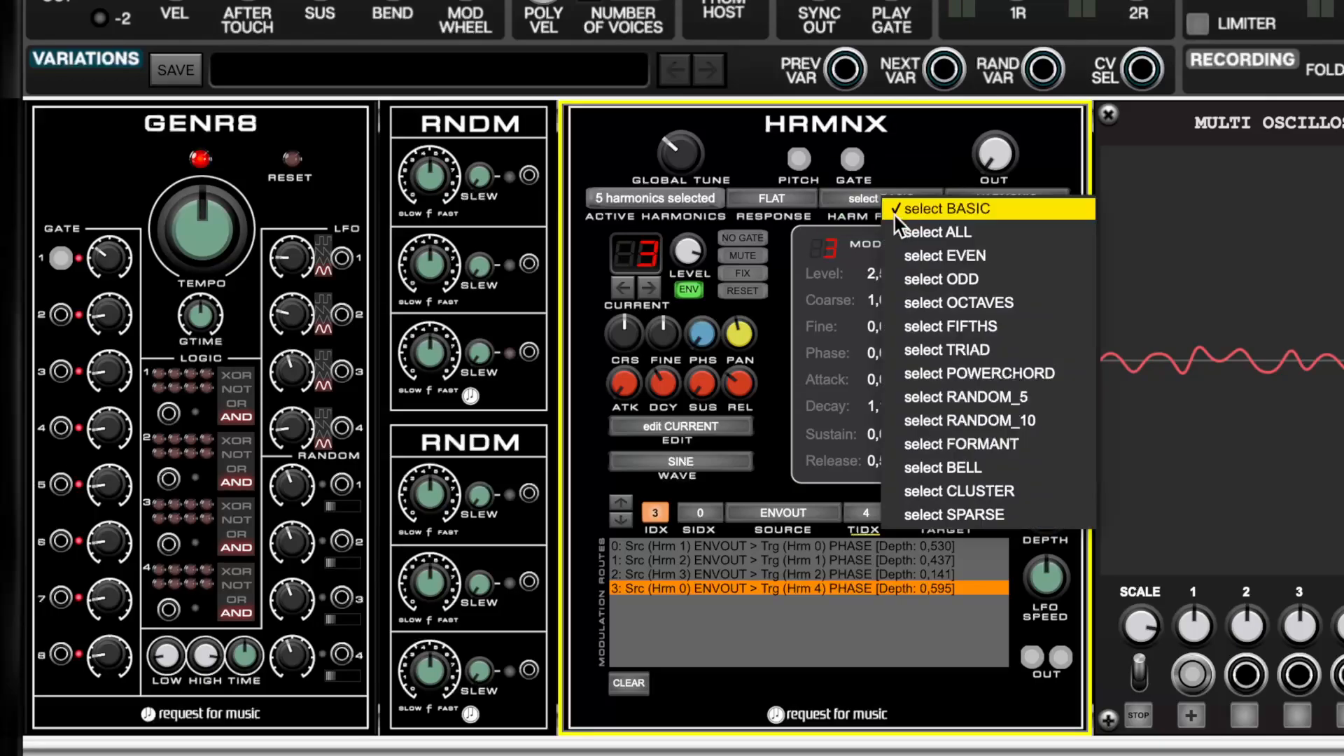
pyautogui.click(897, 209)
pyautogui.click(865, 206)
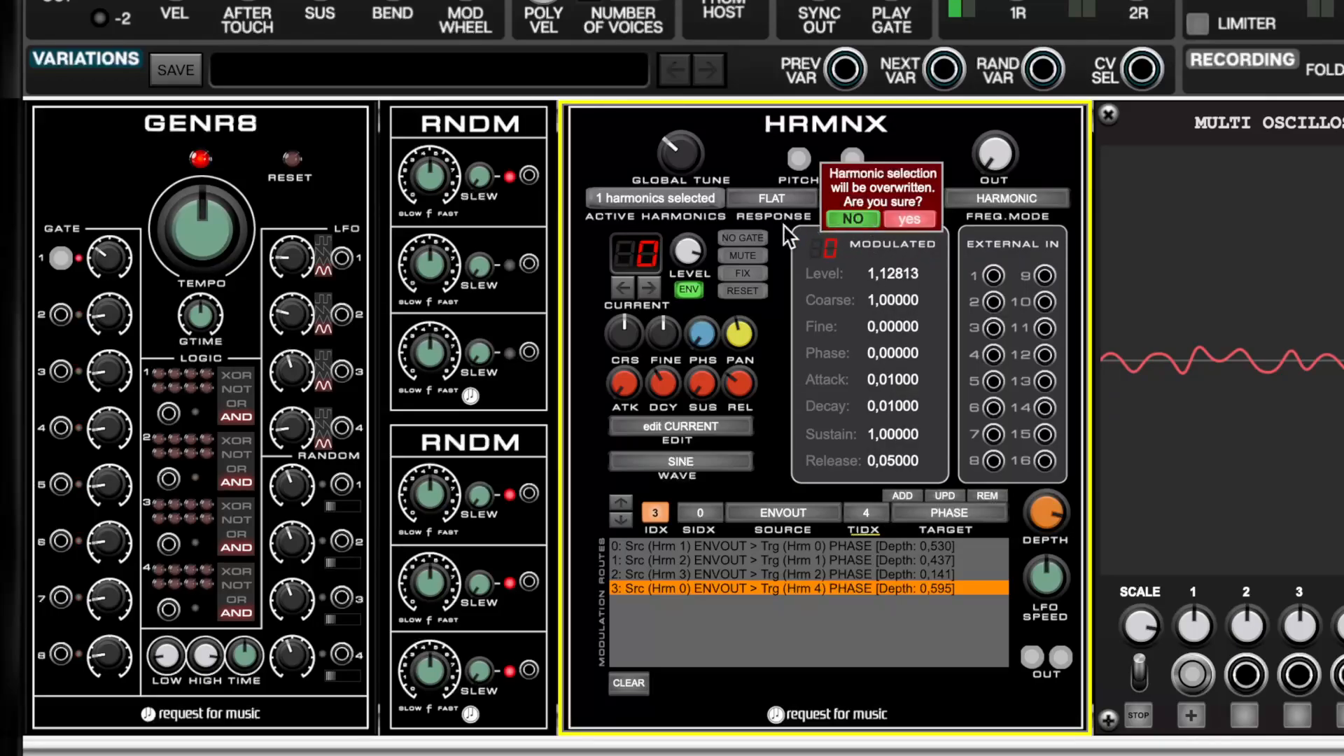
pyautogui.click(909, 219)
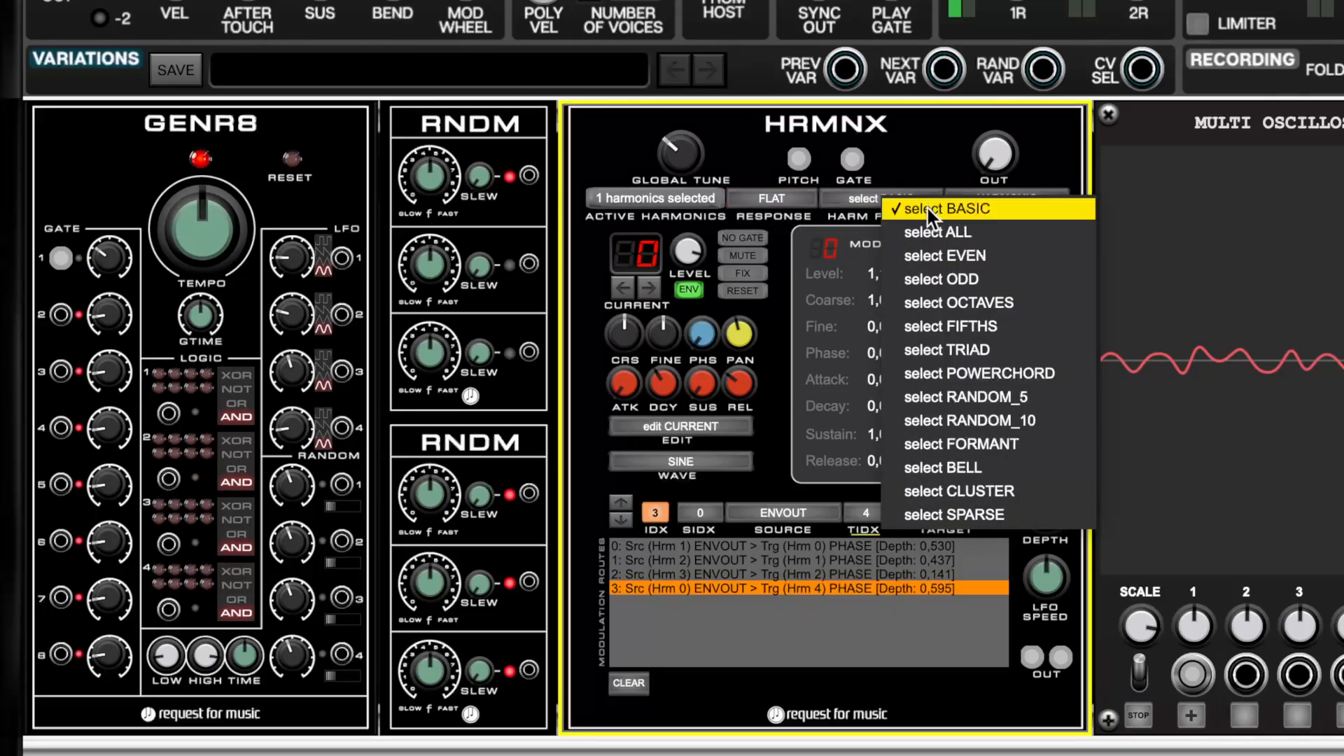
pyautogui.click(927, 207)
pyautogui.click(771, 202)
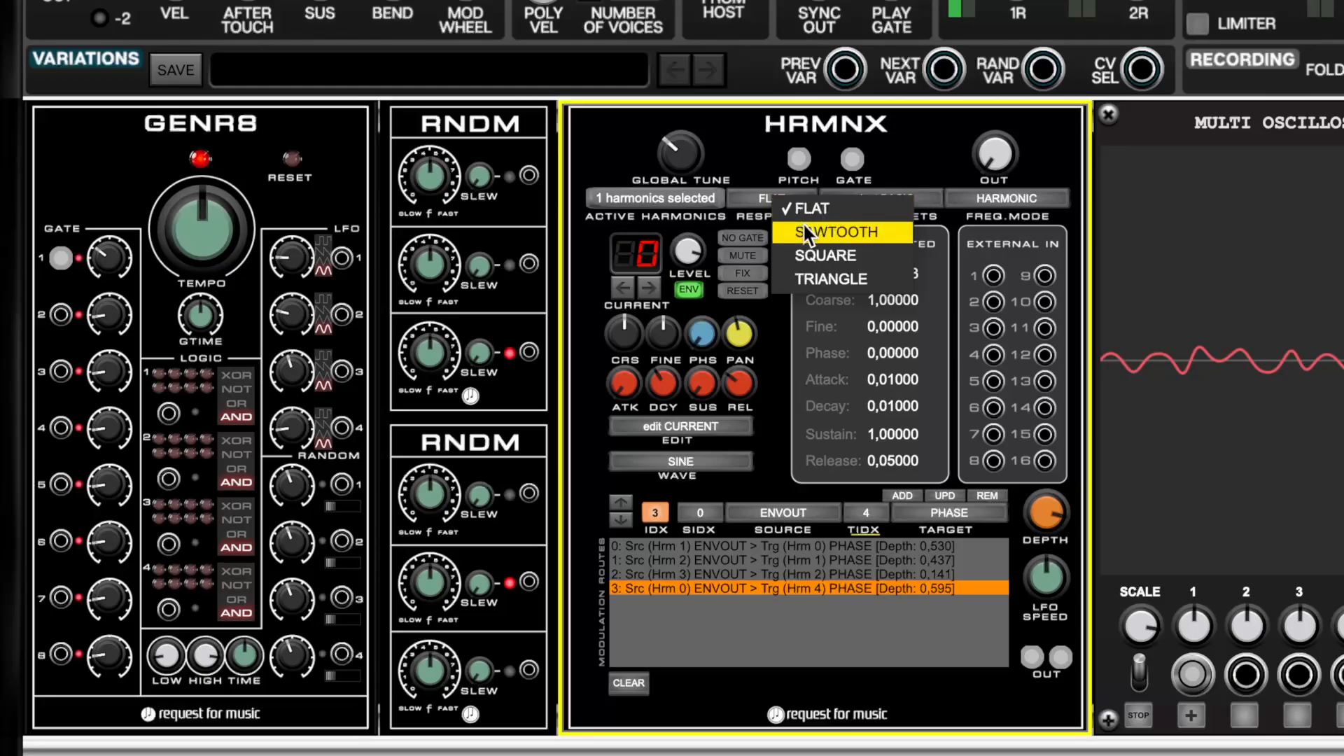
pyautogui.click(802, 221)
pyautogui.click(664, 204)
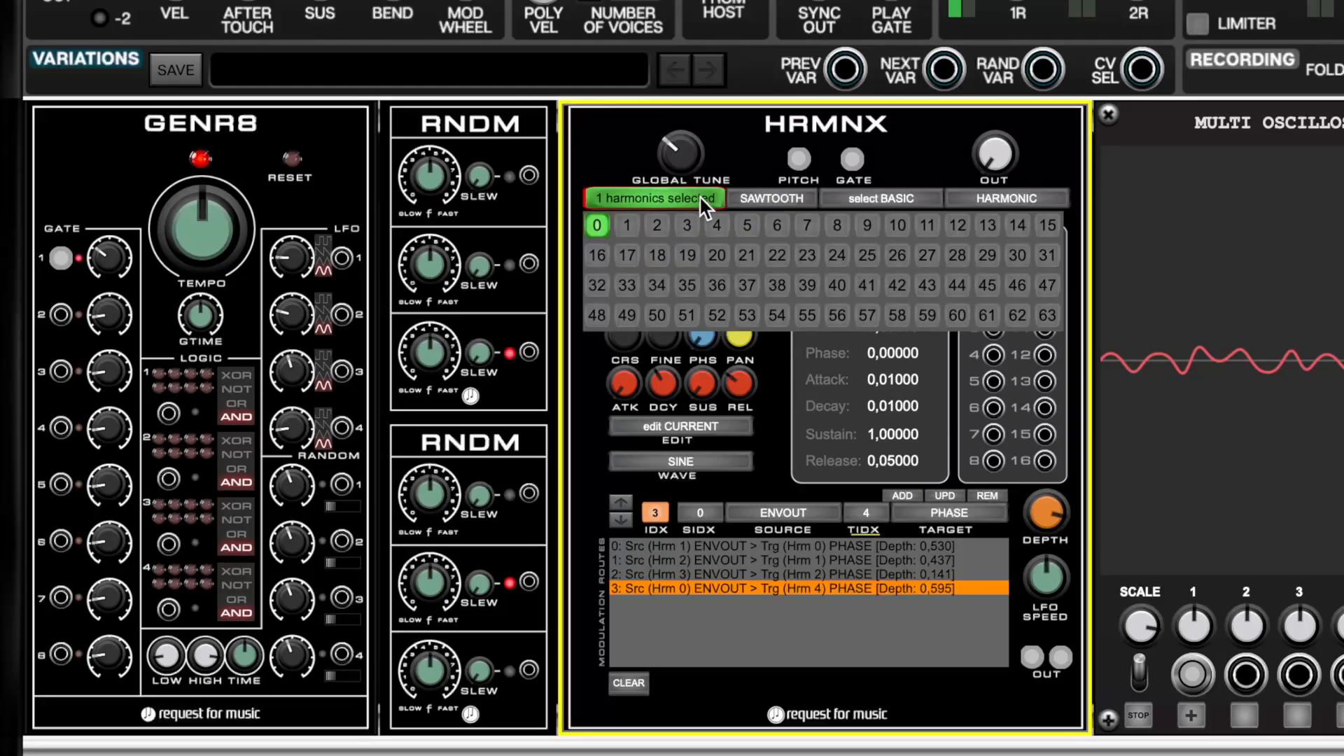
# - Clear all modulation routes and raise the HRMNX output level with harmonic 0's envelope switched off
pyautogui.click(630, 685)
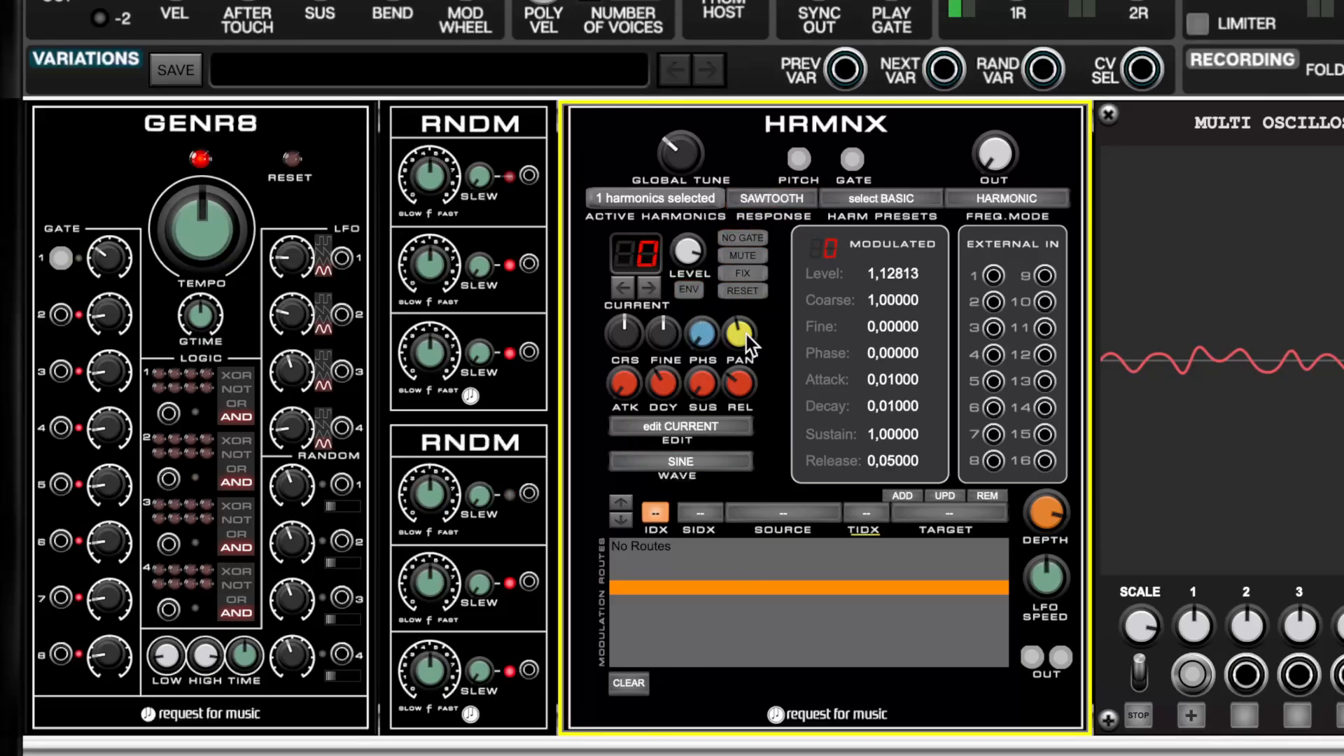
pyautogui.moveTo(981, 135); pyautogui.dragTo(986, 0)
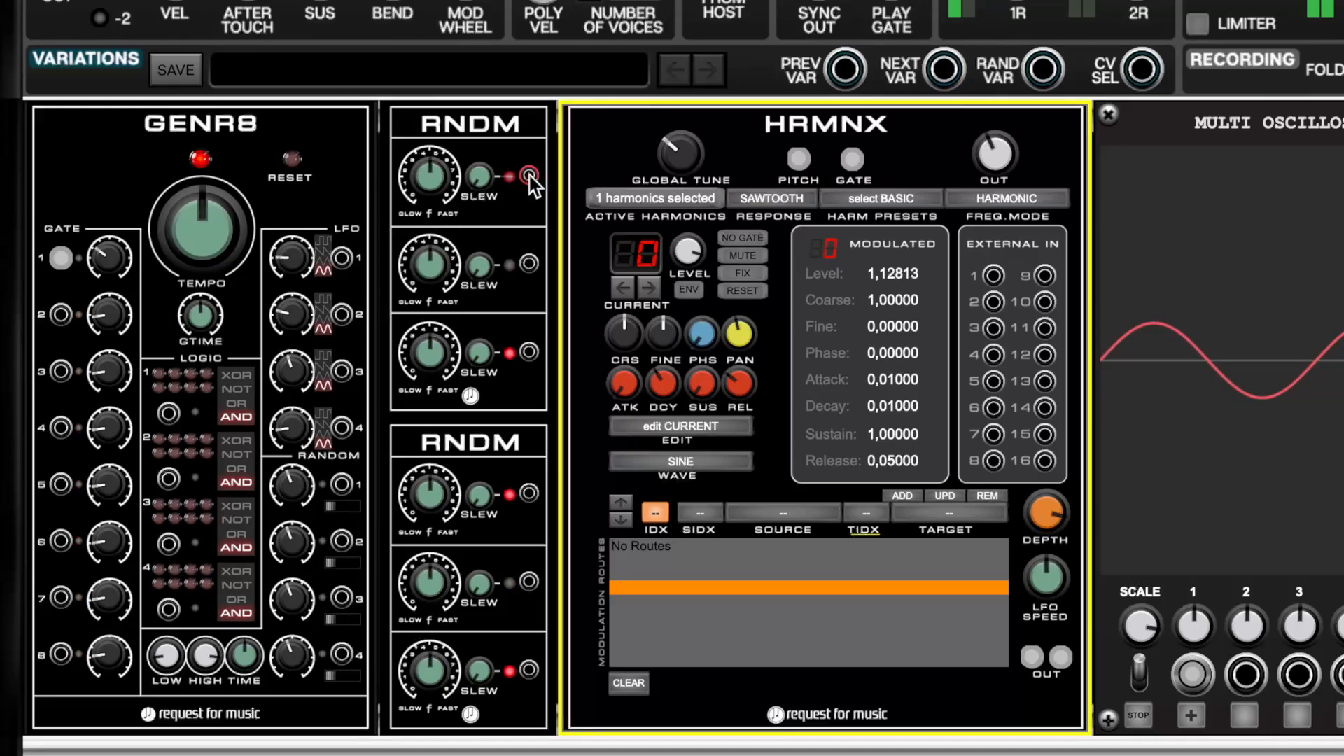
# - Patch the first RNDM output into HRMNX external input 1 and add a low-depth modulation route from EXT_1 to harmonic 0's COARSE
pyautogui.moveTo(529, 174); pyautogui.dragTo(993, 275)
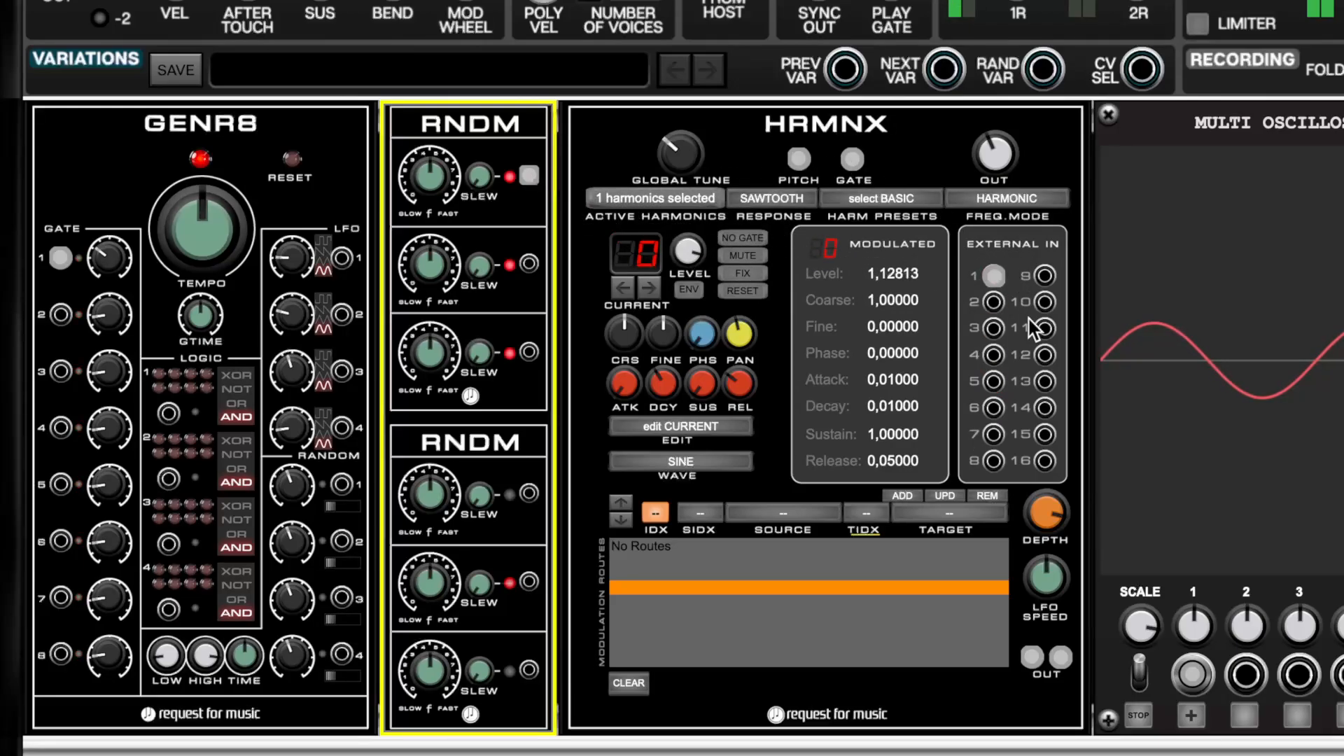
pyautogui.click(687, 514)
pyautogui.click(725, 528)
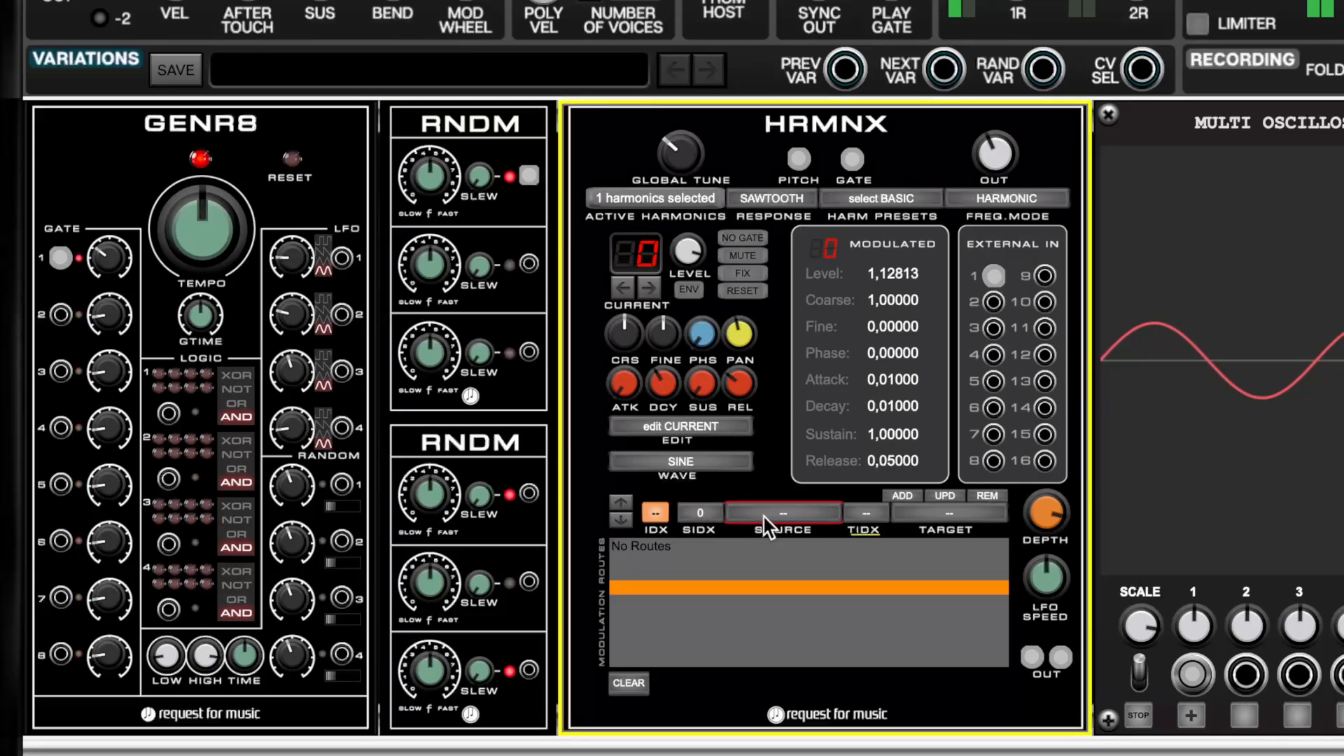
pyautogui.click(772, 514)
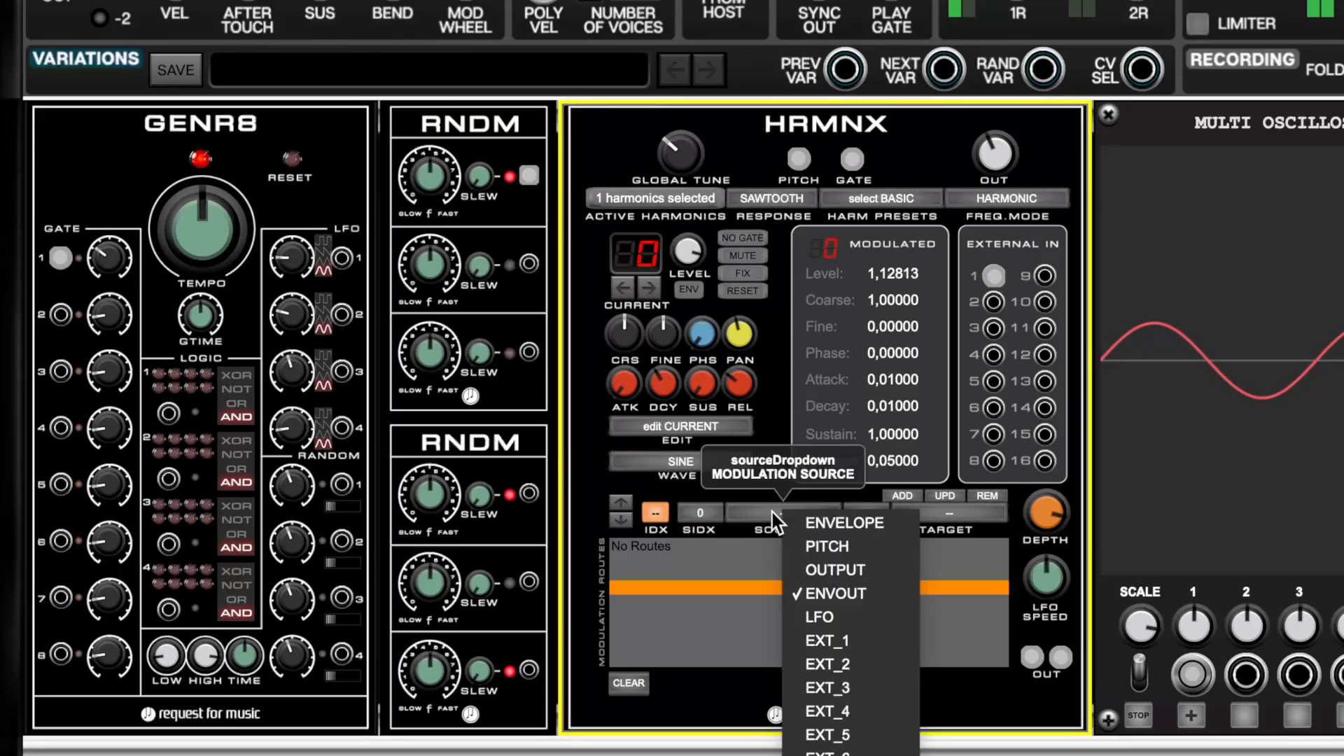
pyautogui.click(805, 641)
pyautogui.click(873, 517)
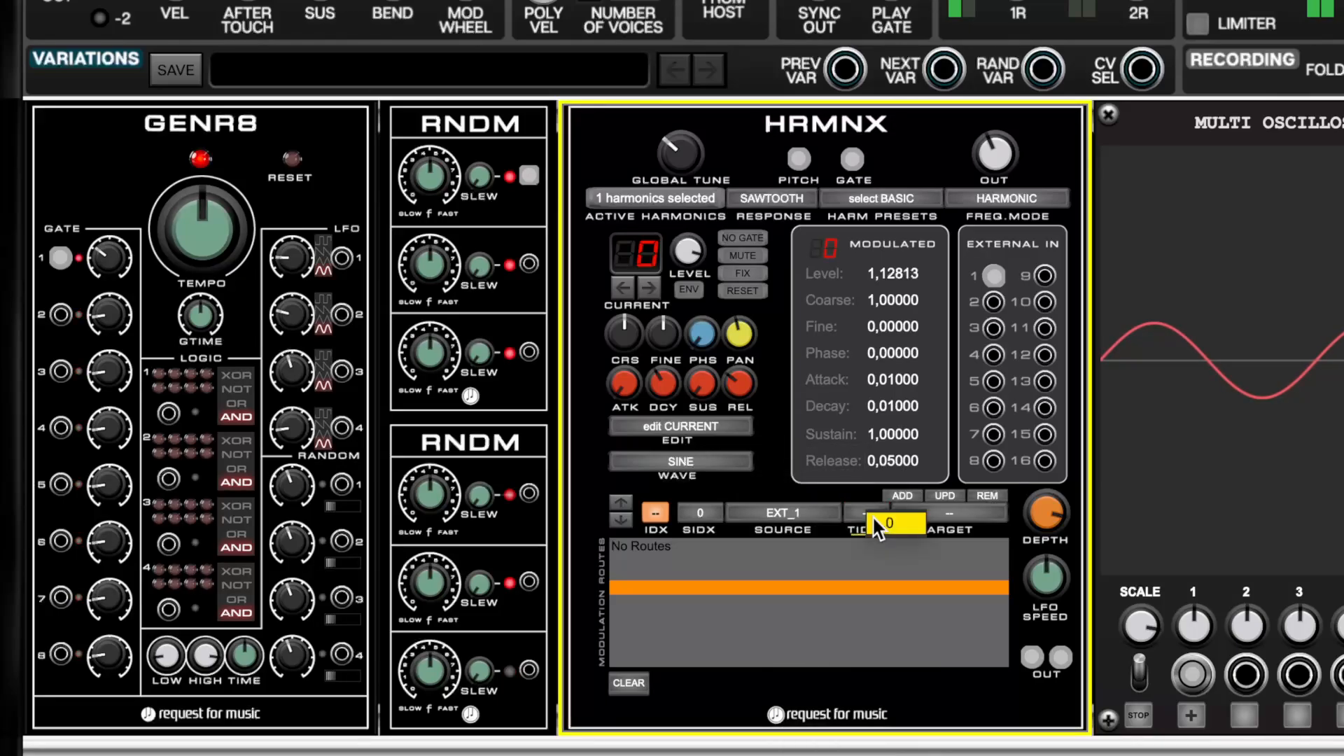
pyautogui.click(901, 526)
pyautogui.click(939, 515)
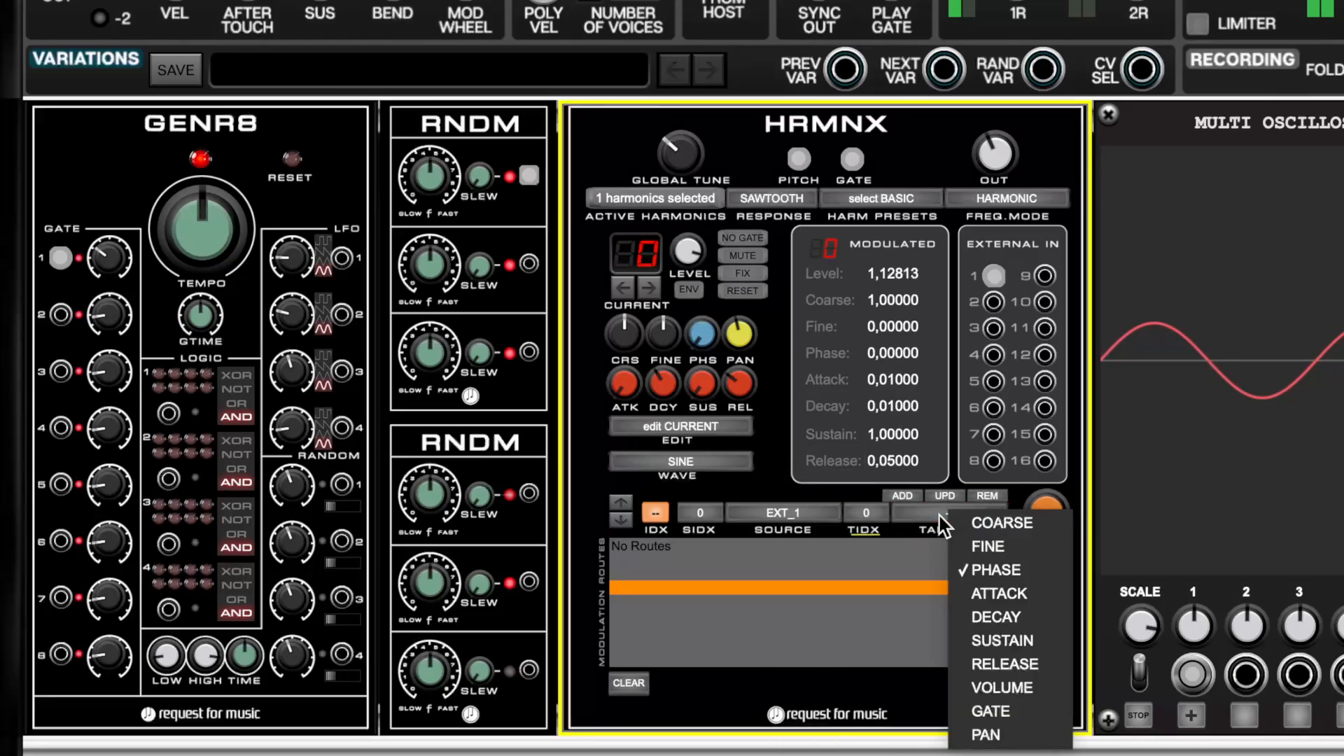
pyautogui.click(1004, 530)
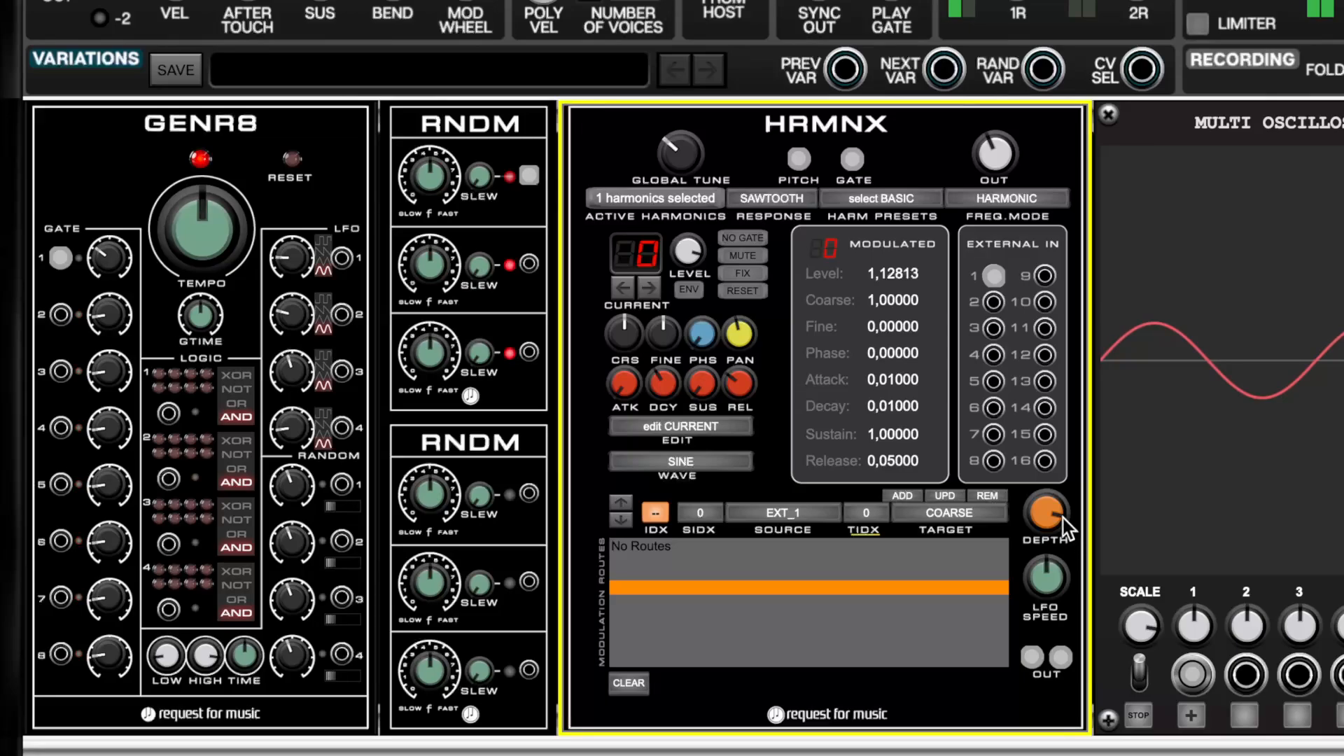
pyautogui.moveTo(1066, 529); pyautogui.dragTo(1076, 585)
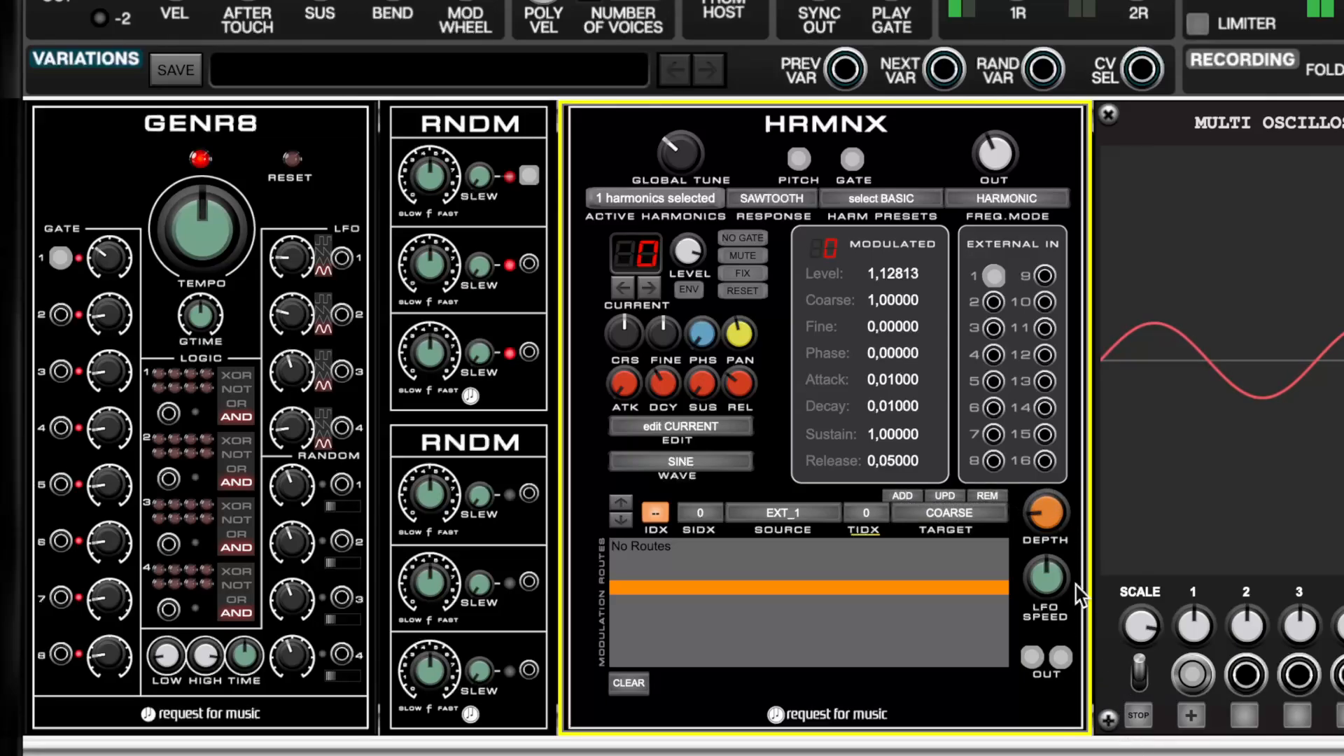
pyautogui.click(905, 493)
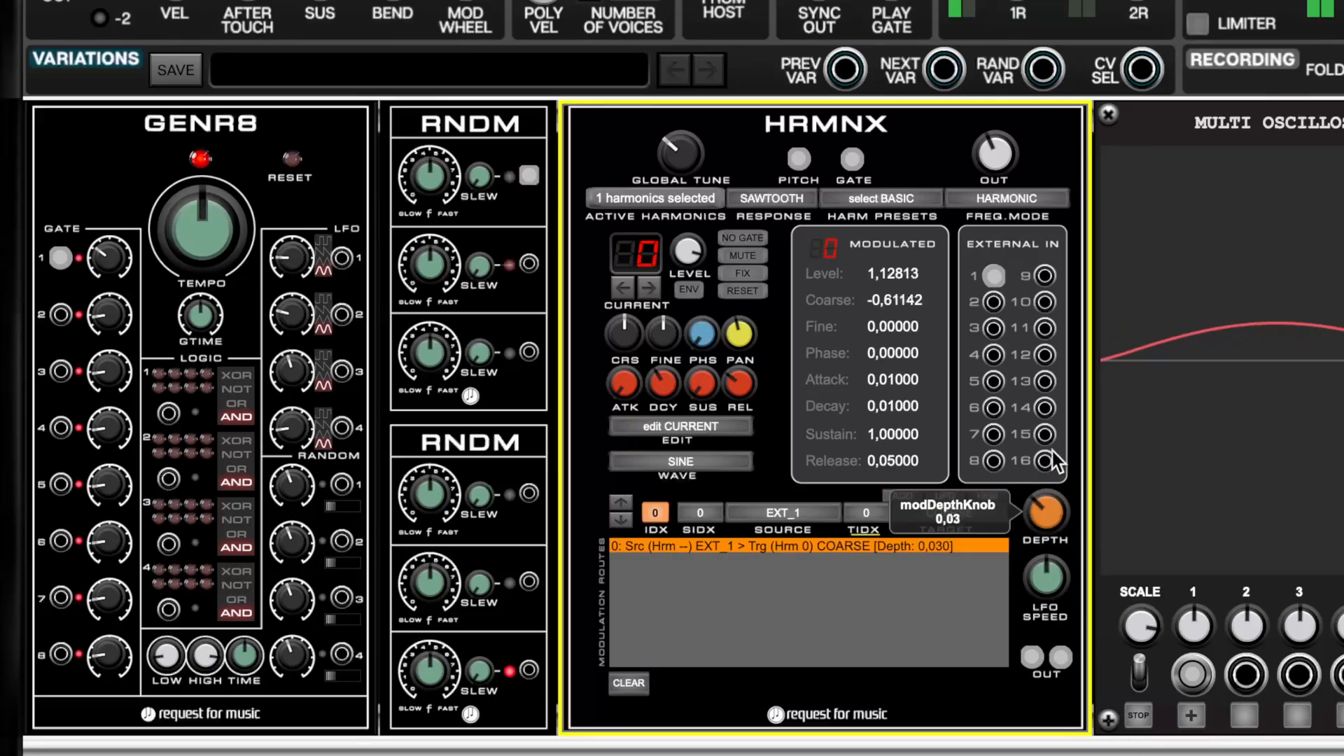
# - Set the EXT_1 route's depth to 0.027, with the global tune and the first RNDM channel's rate raised
pyautogui.moveTo(1052, 450); pyautogui.dragTo(1051, 432)
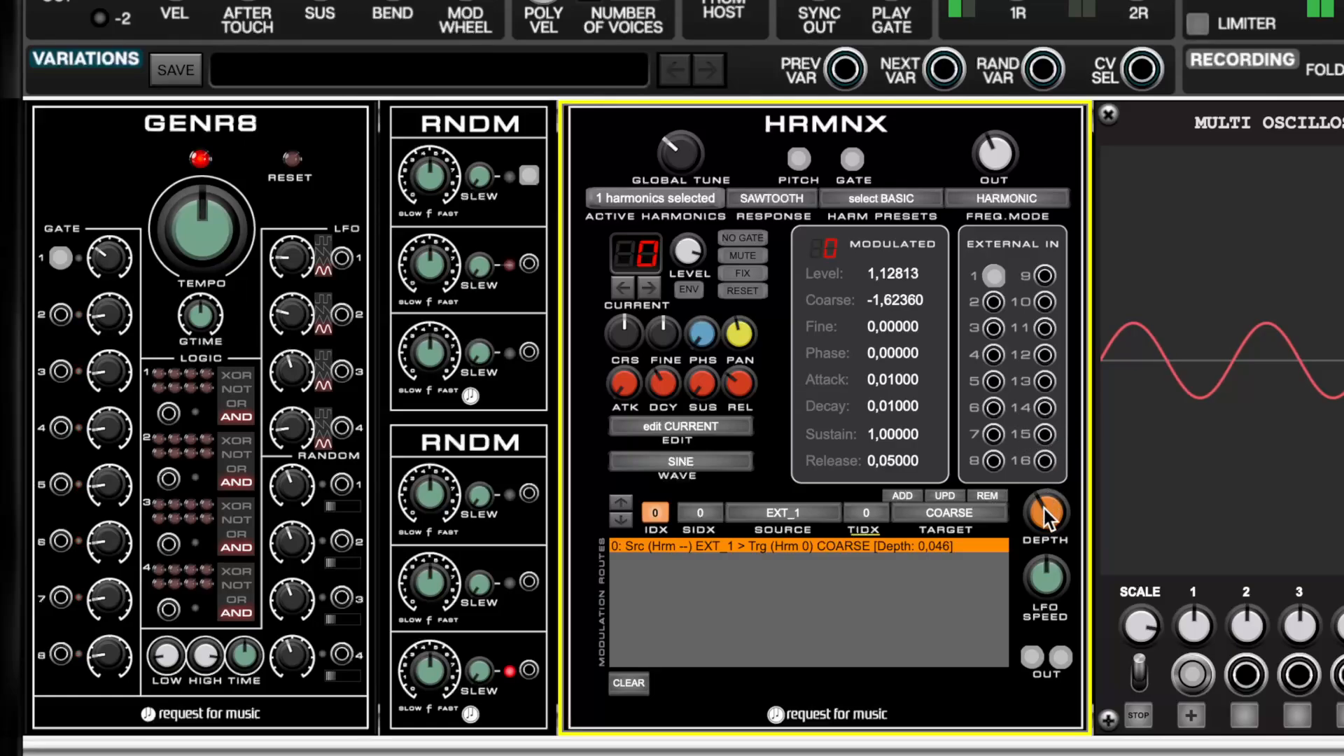
pyautogui.moveTo(1048, 521); pyautogui.dragTo(1048, 512)
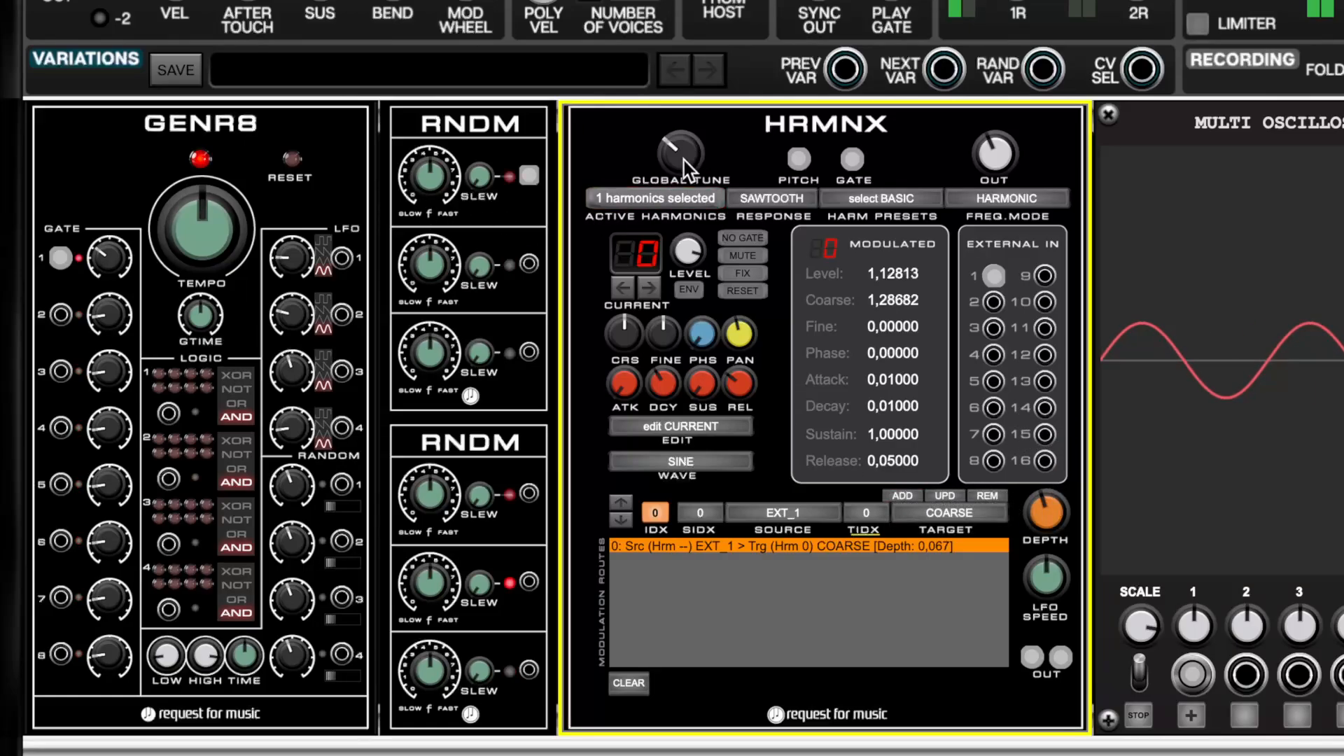
pyautogui.moveTo(680, 155); pyautogui.dragTo(689, 77)
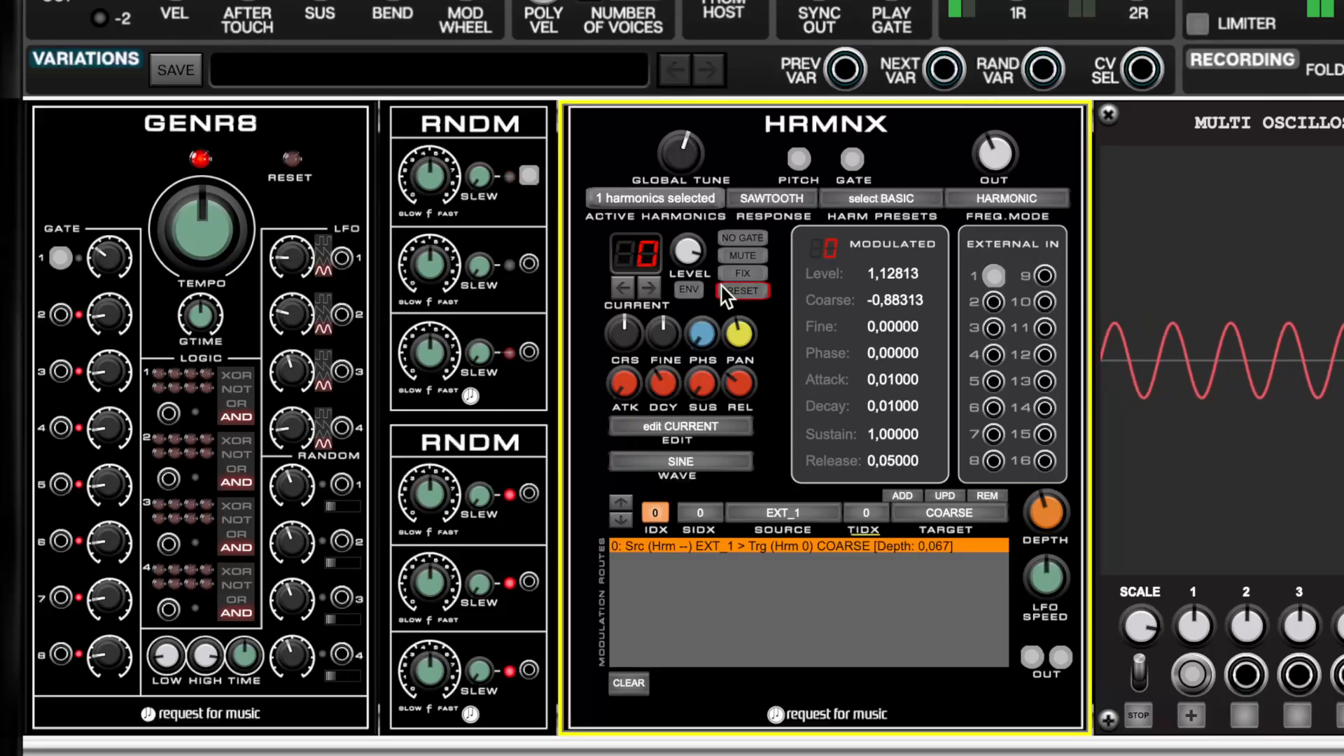
pyautogui.moveTo(435, 183); pyautogui.dragTo(451, 103)
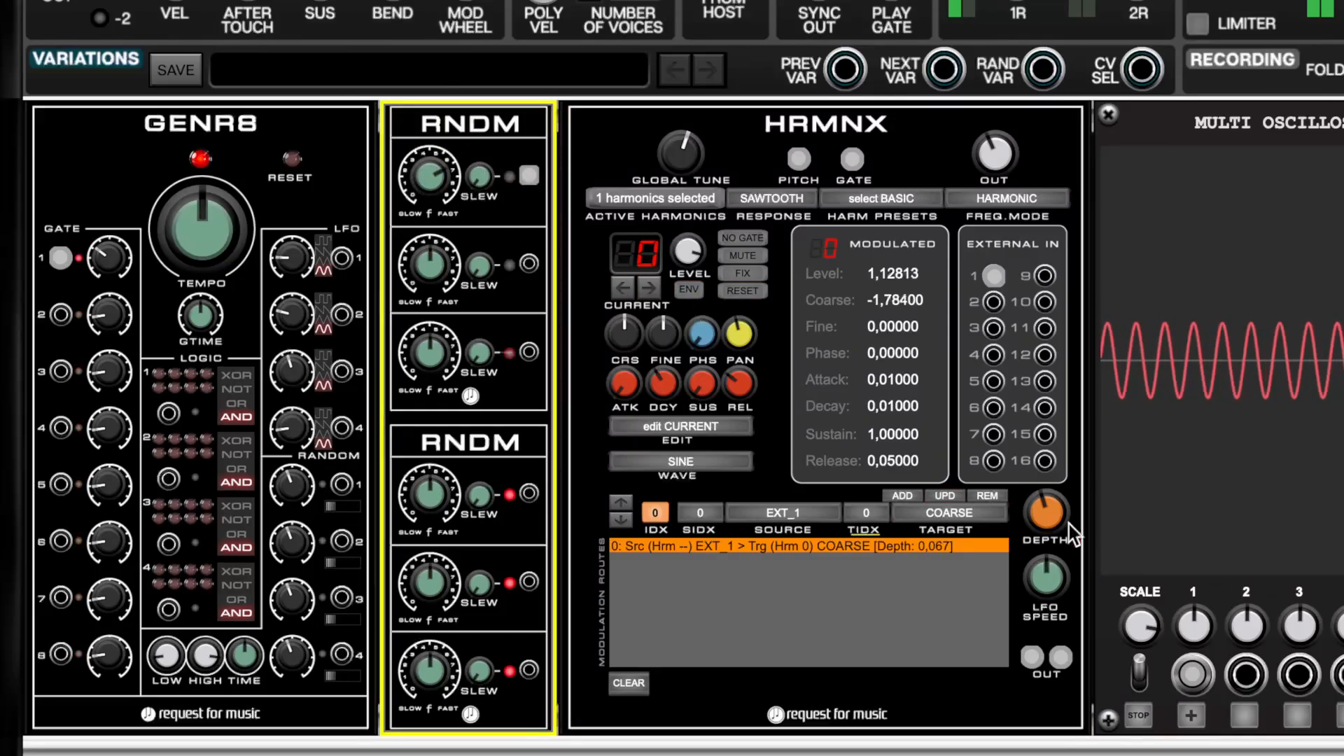
pyautogui.moveTo(1063, 535); pyautogui.dragTo(1071, 578)
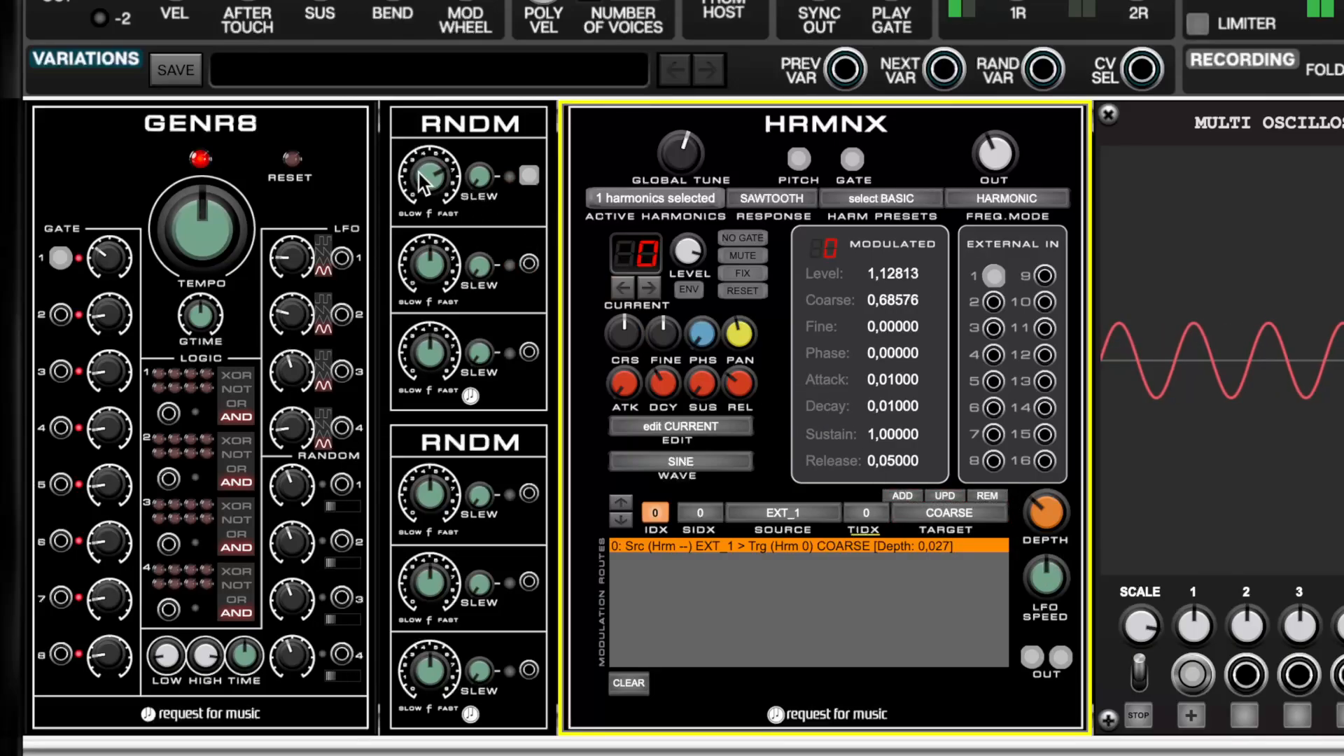
# - Vary the first RNDM channel's rate and lower the HRMNX output level slightly
pyautogui.moveTo(419, 174)
pyautogui.moveTo(419, 174); pyautogui.dragTo(515, 170)
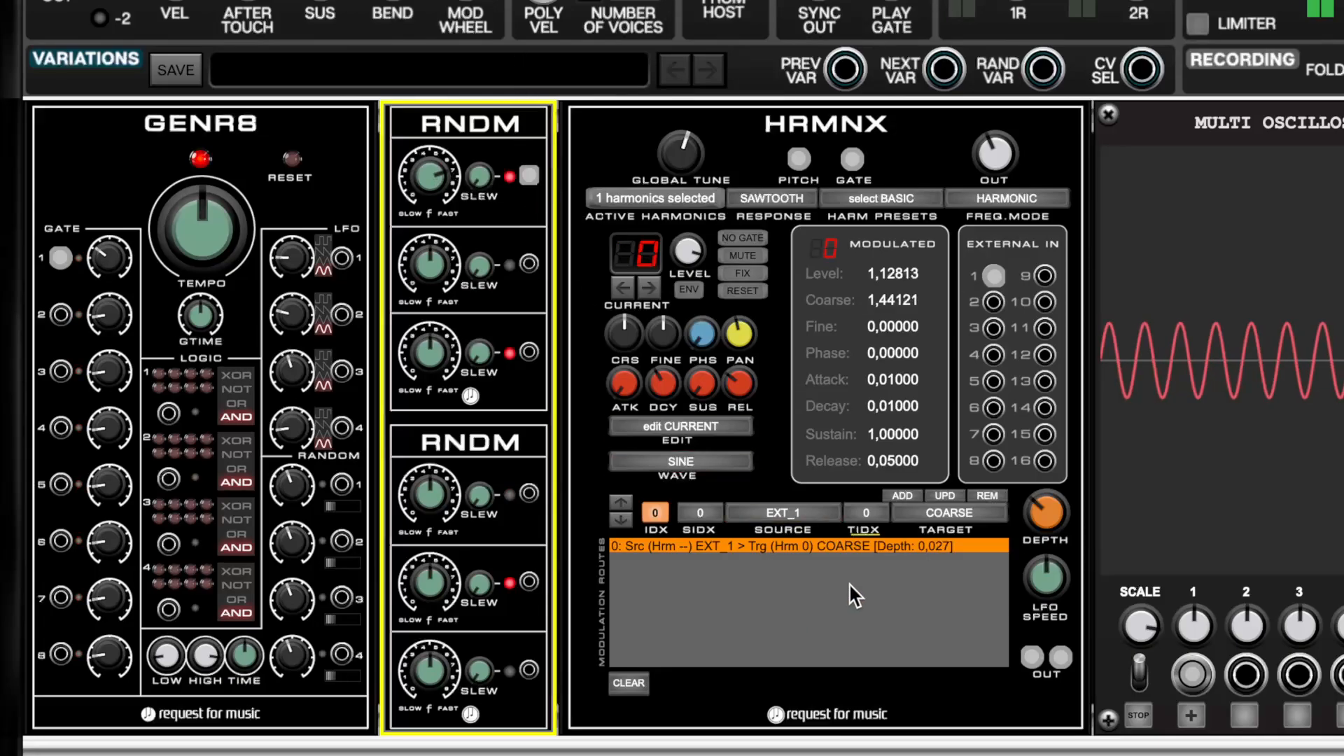
pyautogui.moveTo(993, 161); pyautogui.dragTo(994, 208)
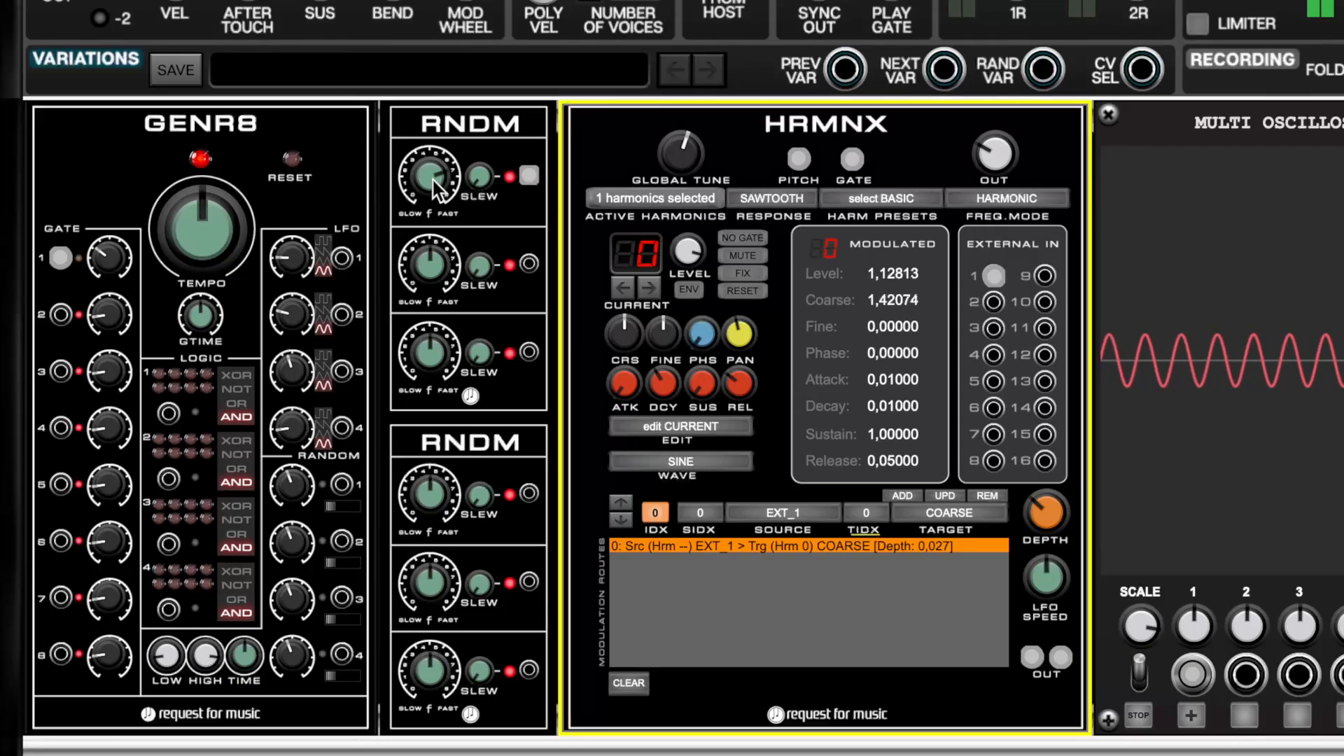
pyautogui.moveTo(439, 182); pyautogui.dragTo(530, 35)
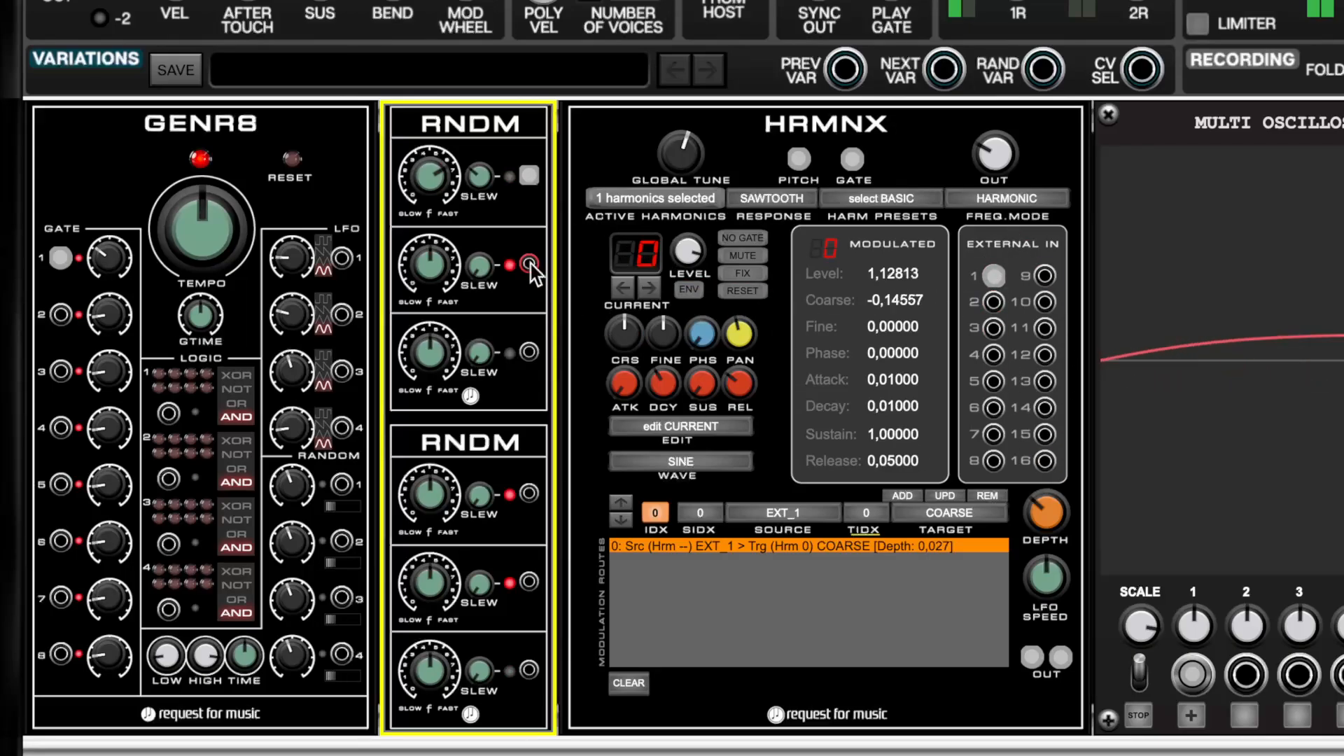
# - Patch the second RNDM output into HRMNX external input 2 and activate a second harmonic, harmonic 1
pyautogui.moveTo(529, 263); pyautogui.dragTo(993, 302)
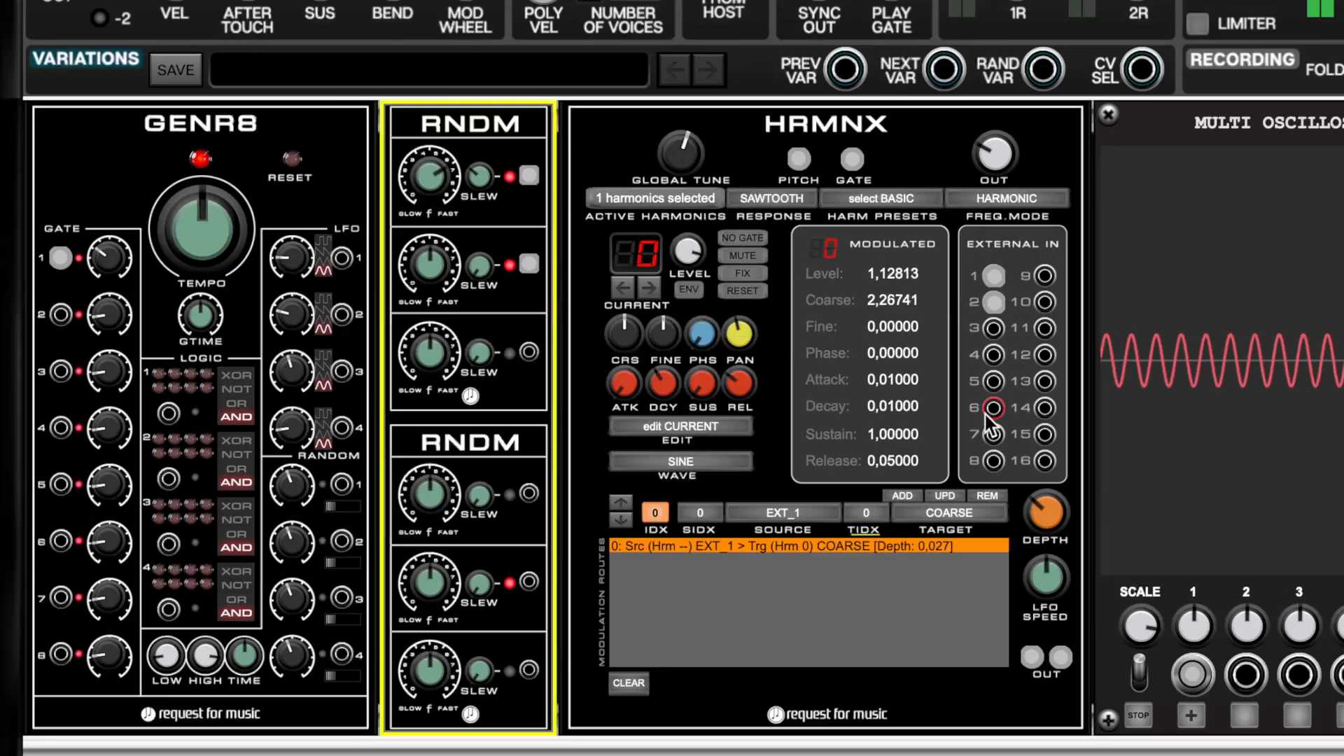
pyautogui.click(655, 195)
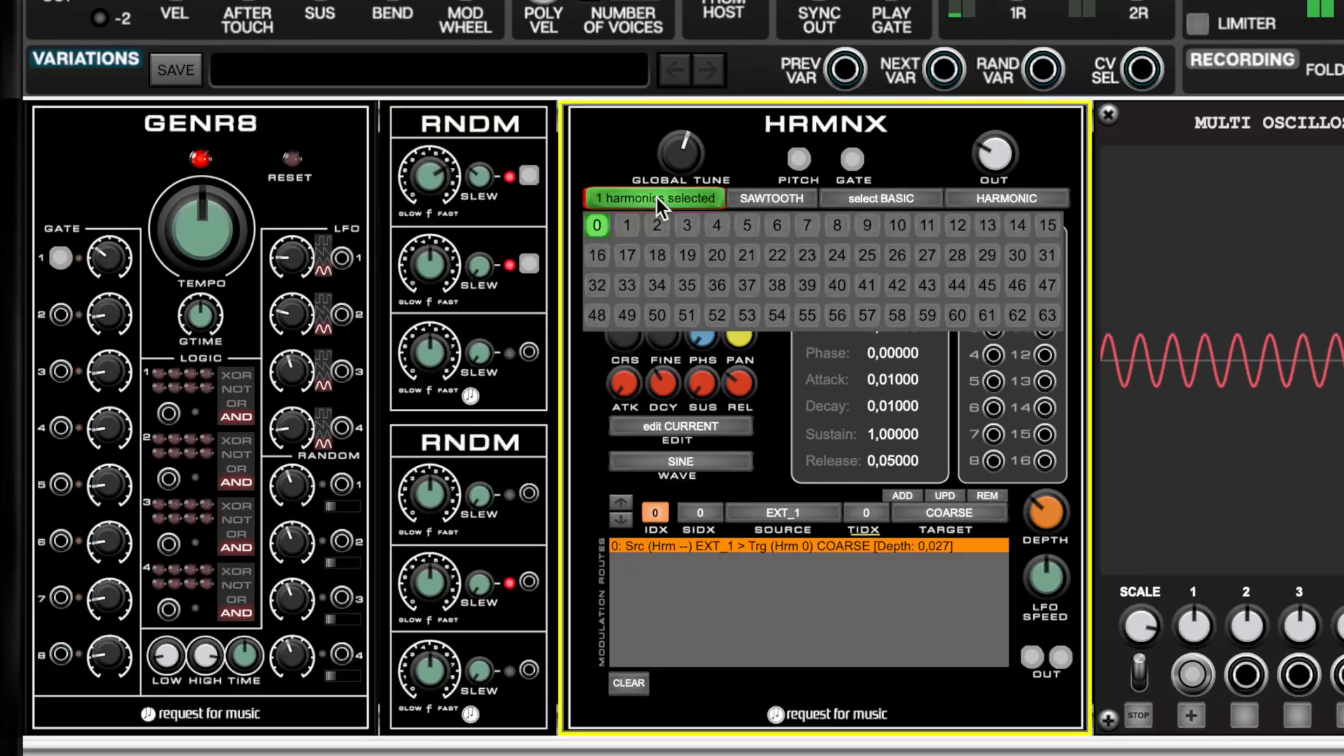
pyautogui.click(647, 221)
pyautogui.click(682, 198)
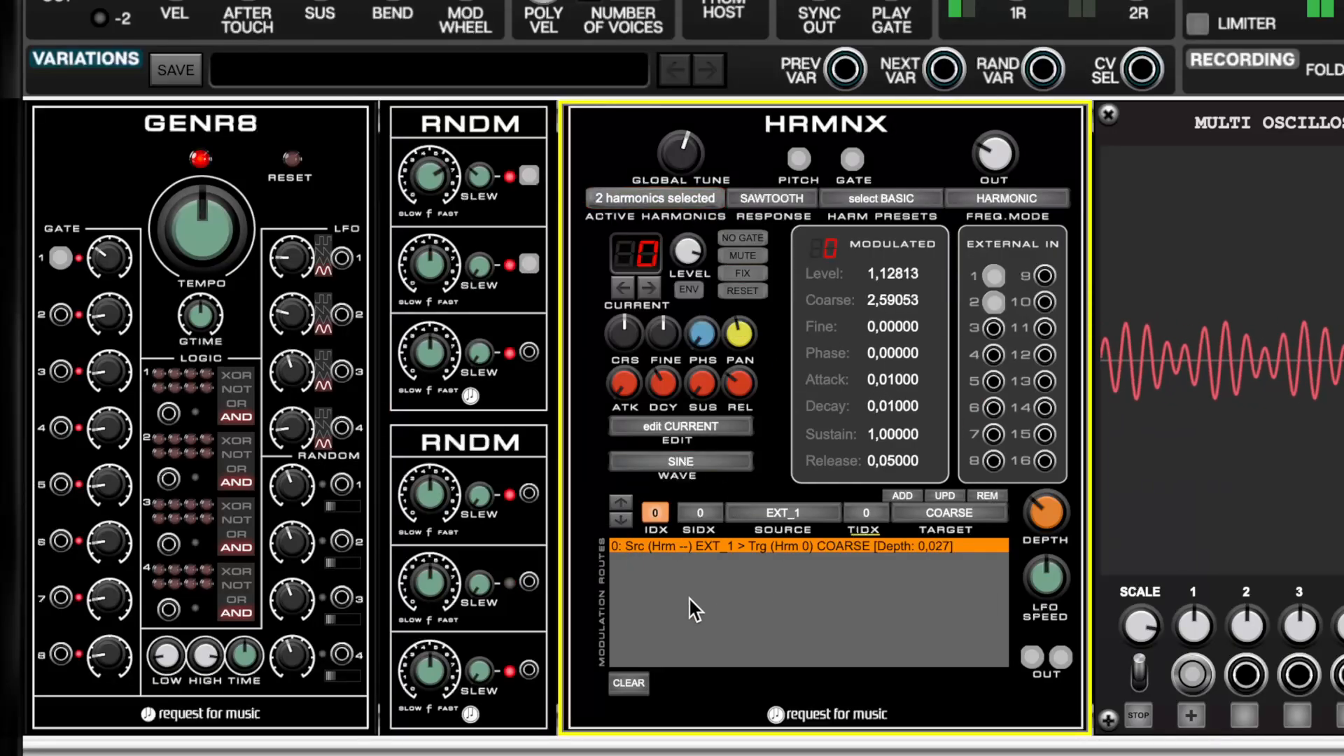
# - Add a route from EXT_2 to harmonic 1's COARSE with depth 0.144 and raise the second RNDM channel's rate
pyautogui.click(712, 513)
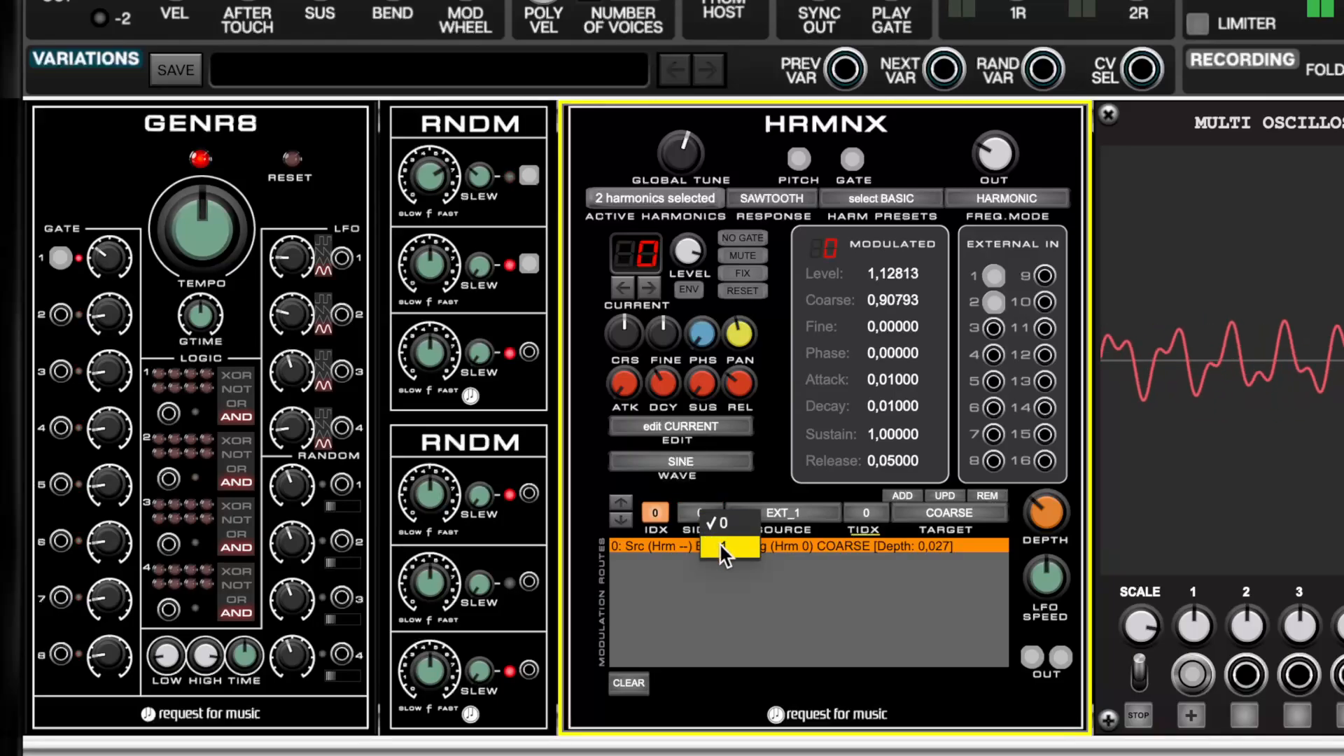
pyautogui.click(719, 541)
pyautogui.click(778, 510)
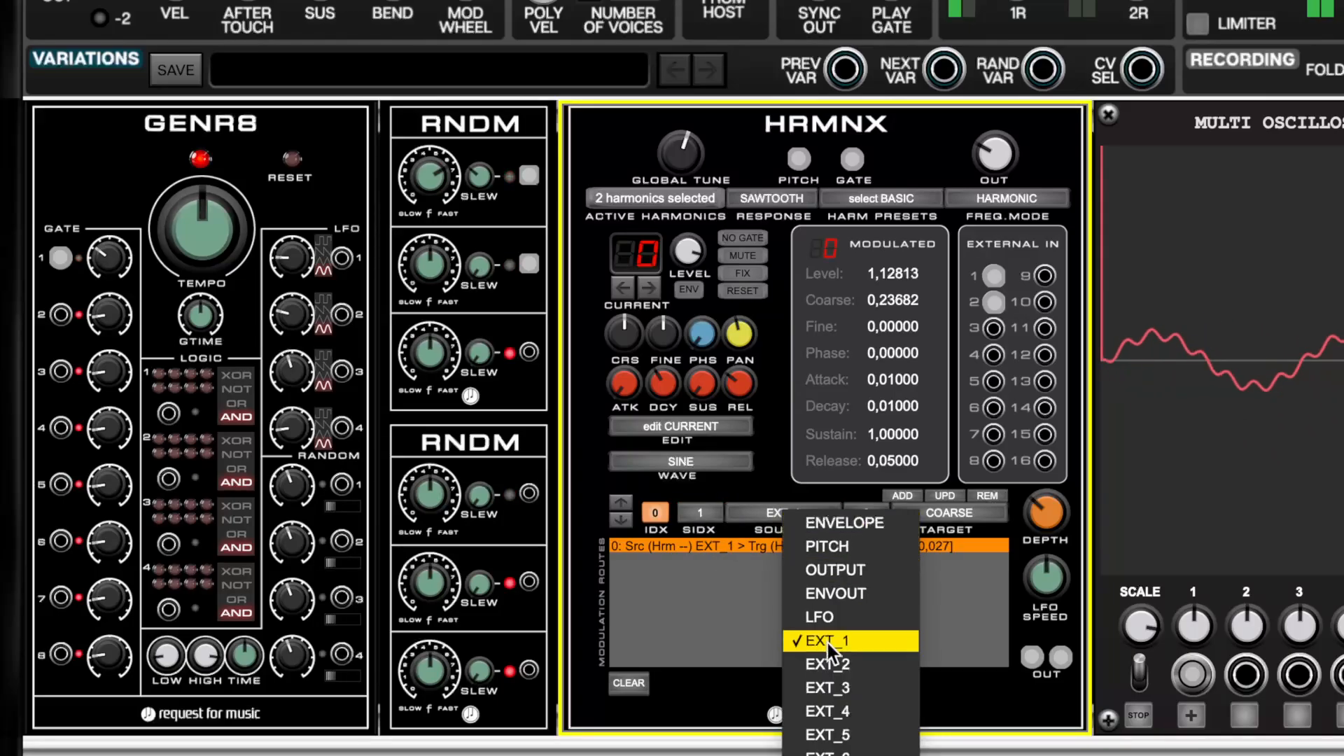
pyautogui.click(827, 662)
pyautogui.click(866, 518)
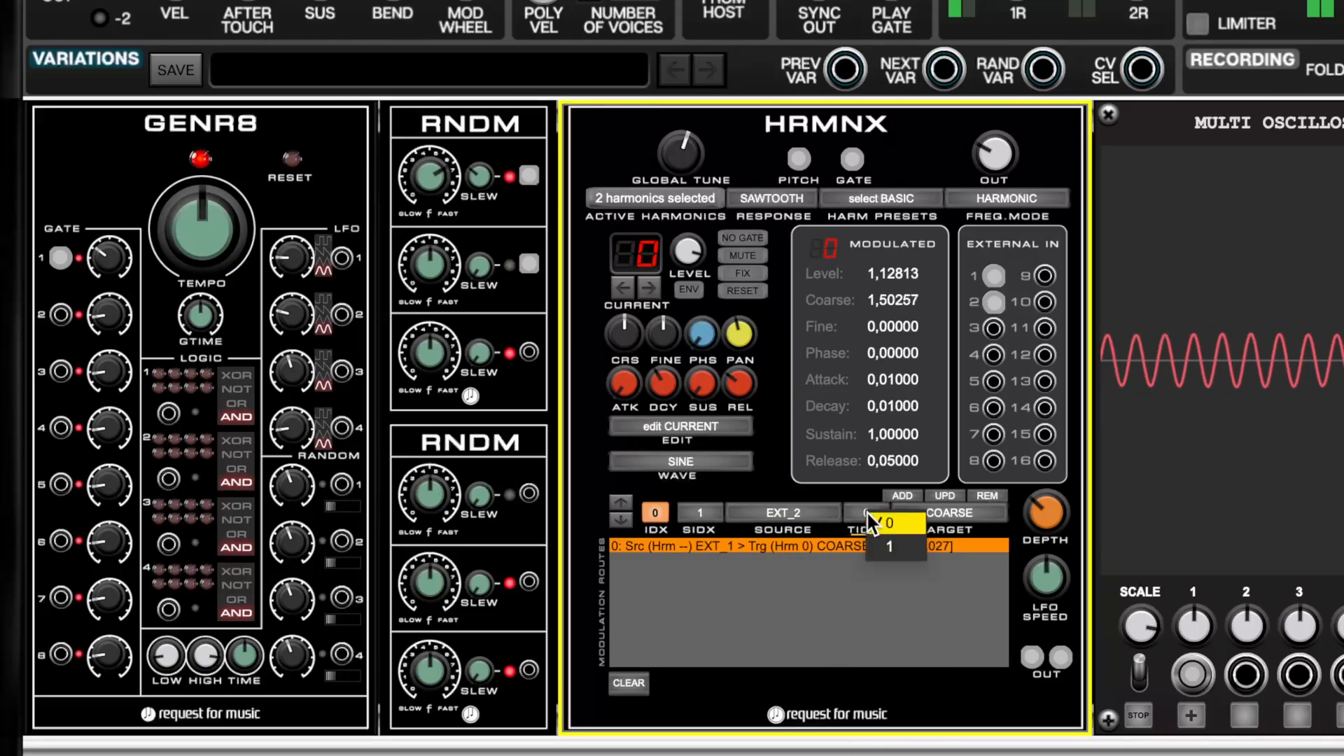
pyautogui.click(899, 544)
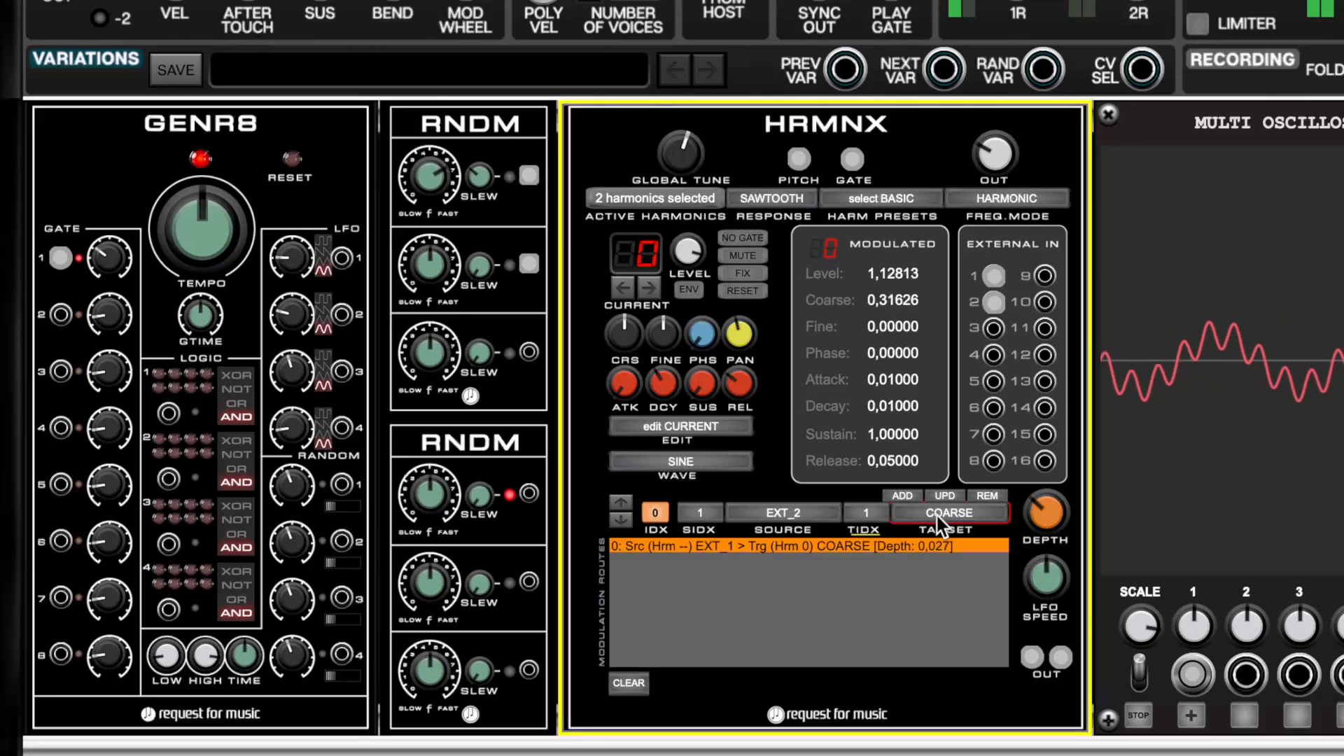
pyautogui.click(901, 493)
pyautogui.moveTo(1050, 485); pyautogui.dragTo(1050, 455)
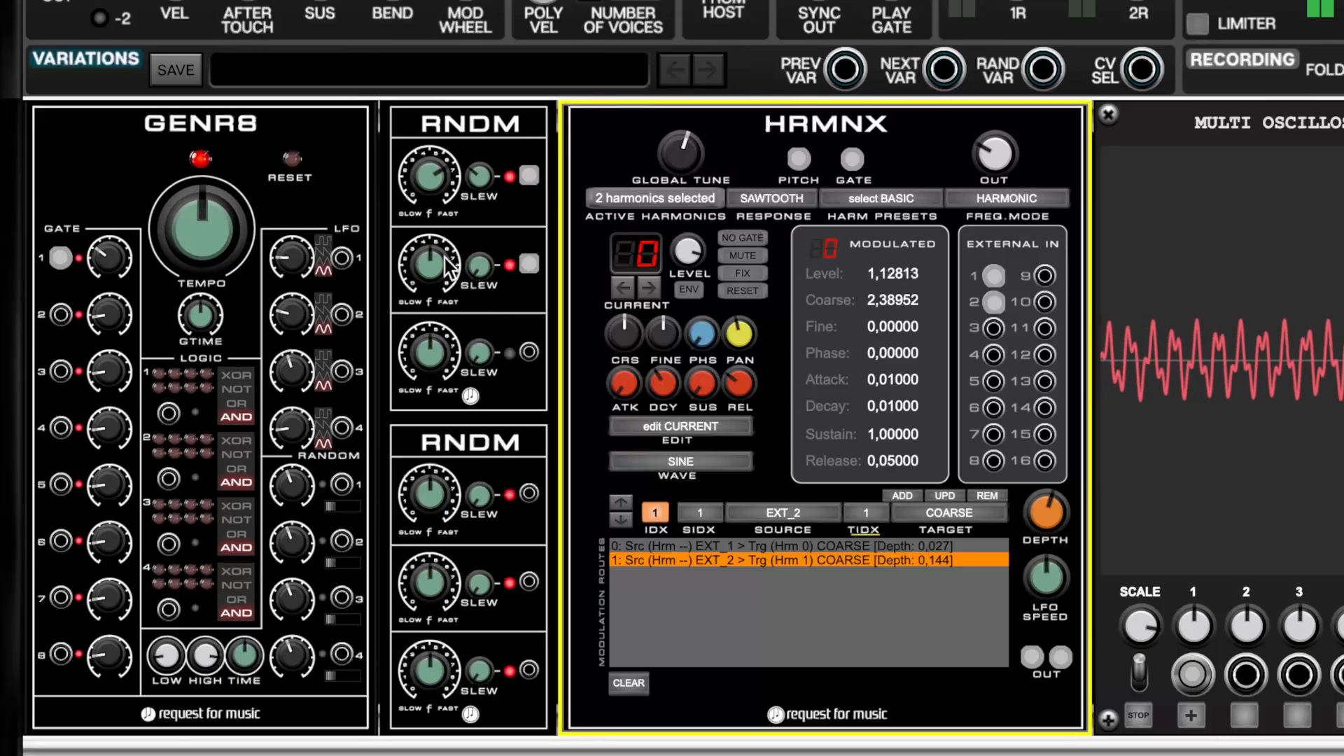
pyautogui.moveTo(443, 255); pyautogui.dragTo(454, 207)
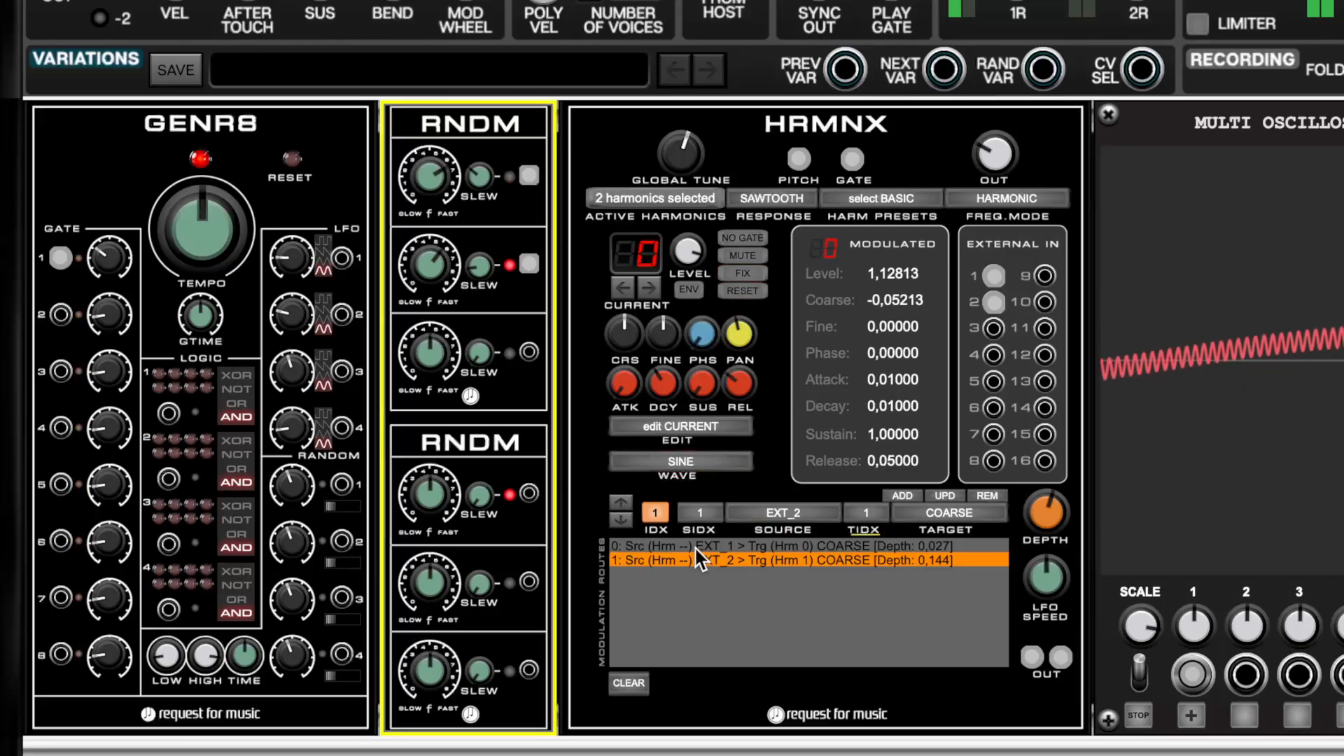
# - Add a phase-modulation route from harmonic 1's OUTPUT to harmonic 0's PHASE
pyautogui.click(707, 515)
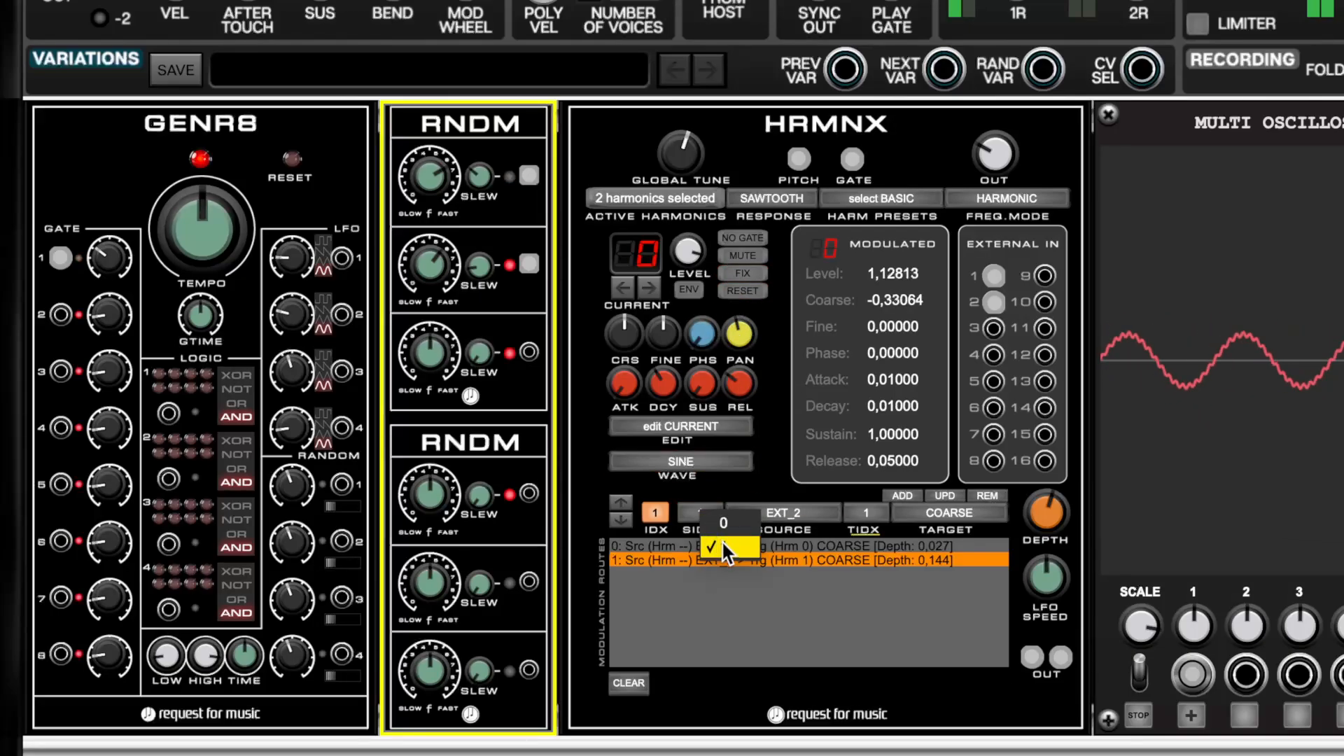
pyautogui.click(721, 541)
pyautogui.click(786, 512)
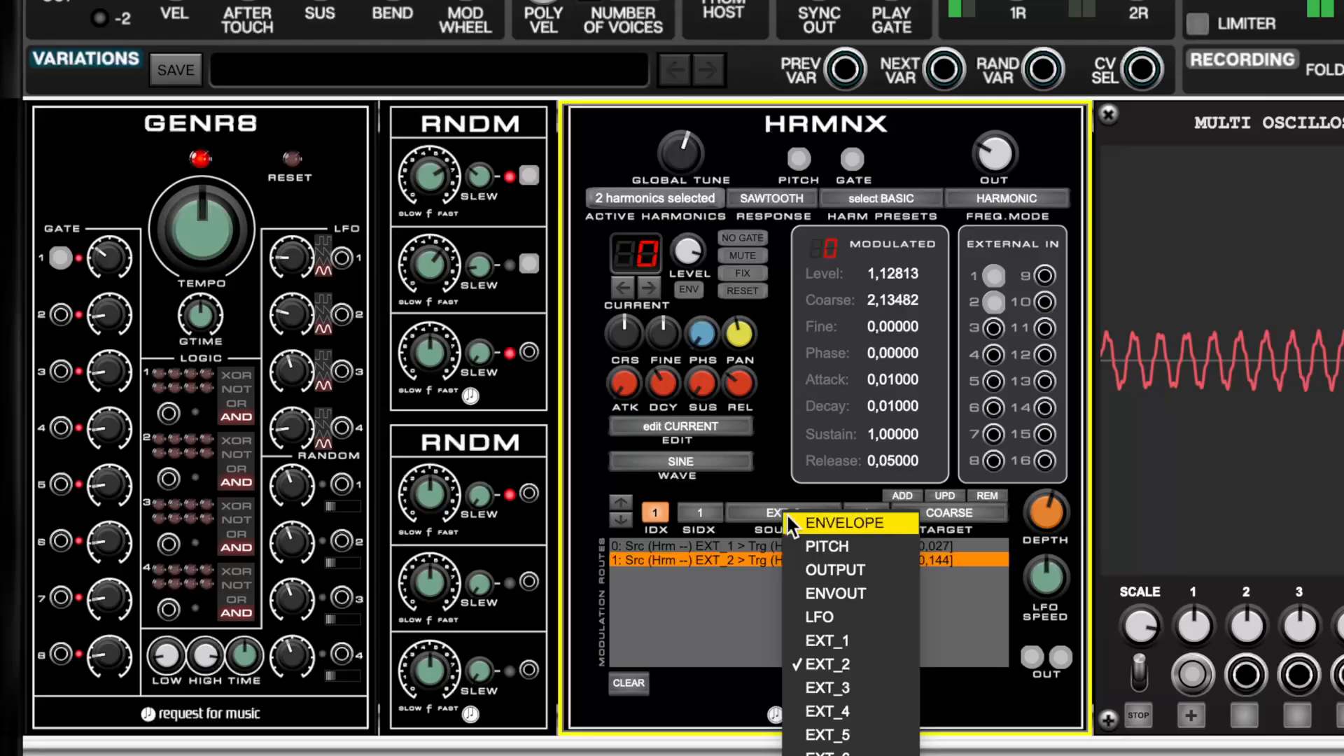
pyautogui.click(838, 570)
pyautogui.click(872, 515)
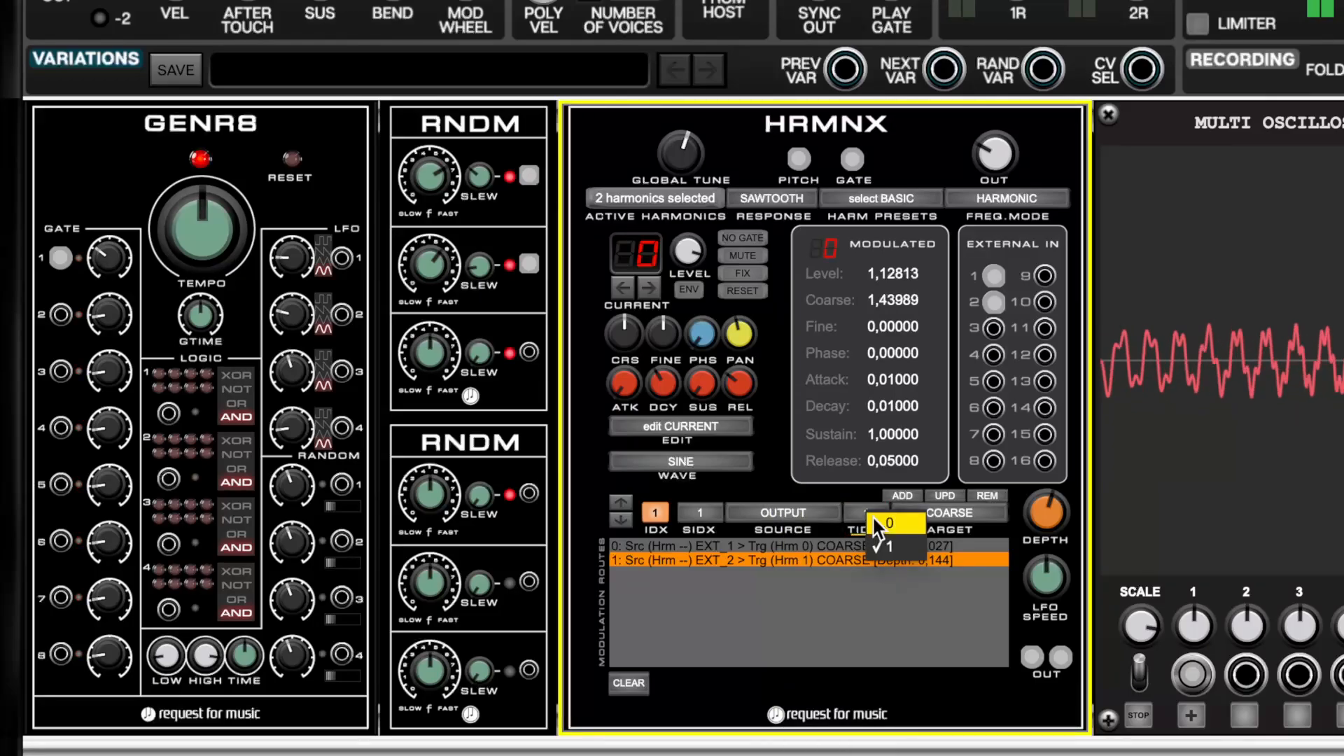
pyautogui.click(889, 532)
pyautogui.click(939, 510)
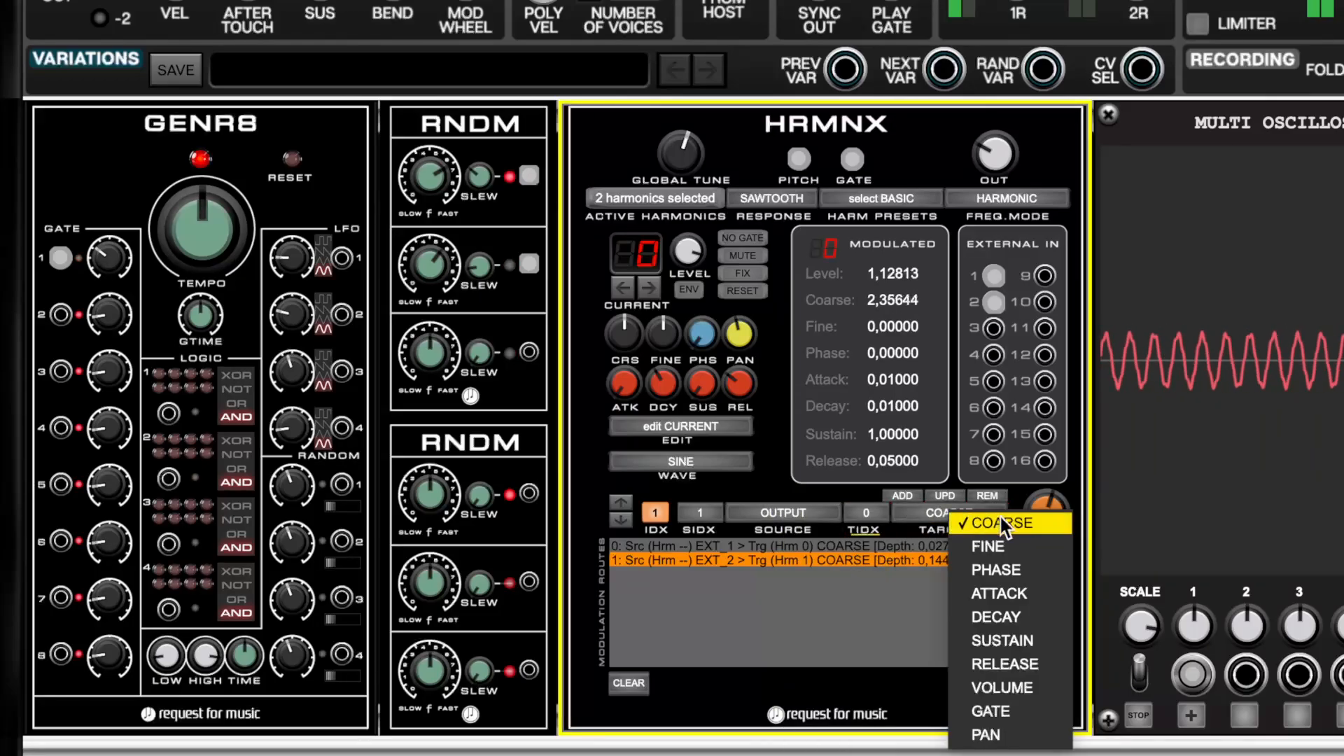
pyautogui.click(1002, 561)
pyautogui.click(902, 495)
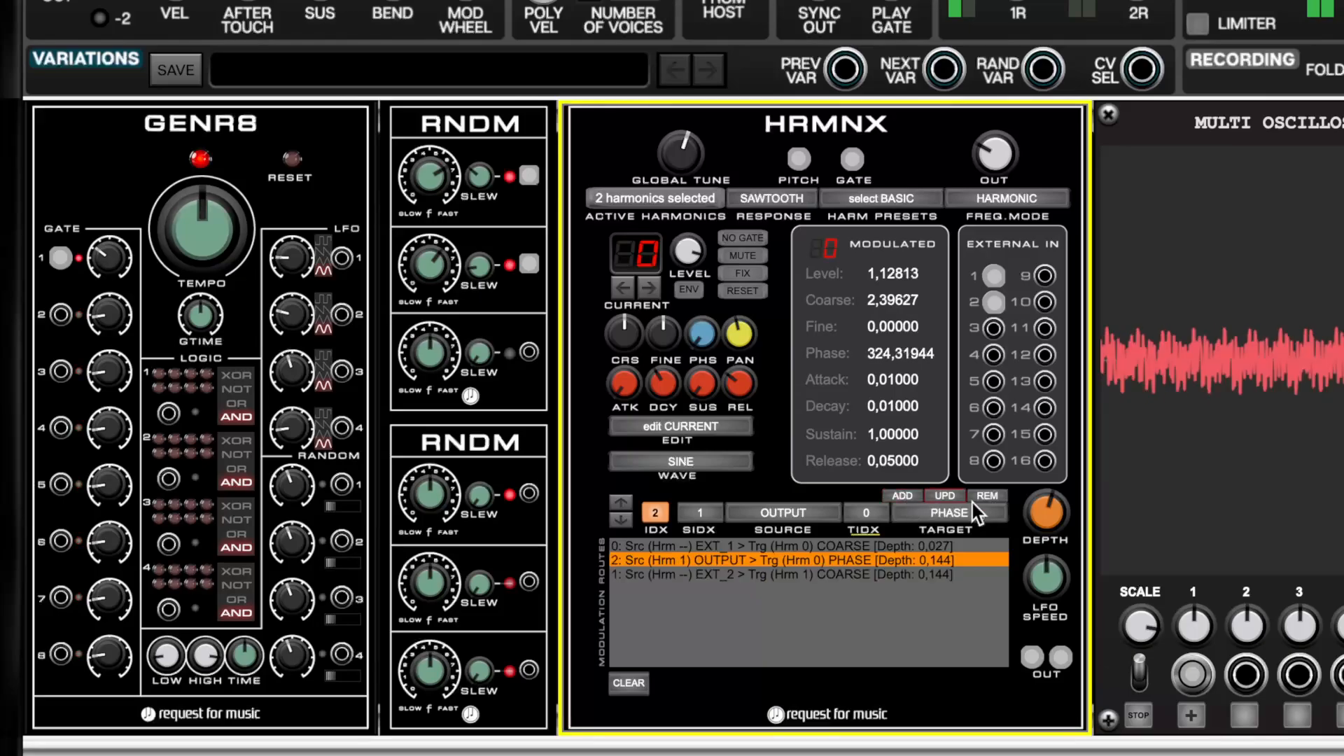
# - Reduce the phase-modulation route's depth to 0.010 and lower the HRMNX output level
pyautogui.moveTo(1048, 564); pyautogui.dragTo(1032, 615)
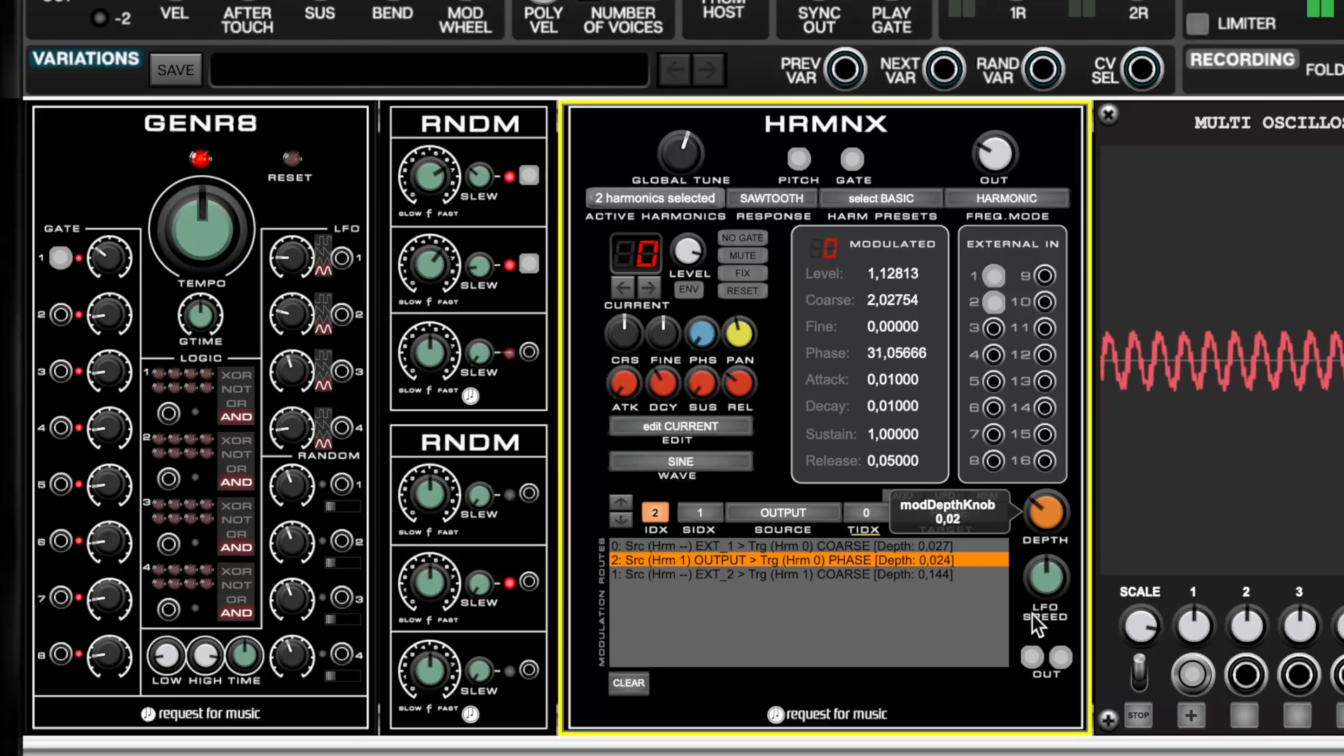
pyautogui.moveTo(1031, 518); pyautogui.dragTo(1039, 560)
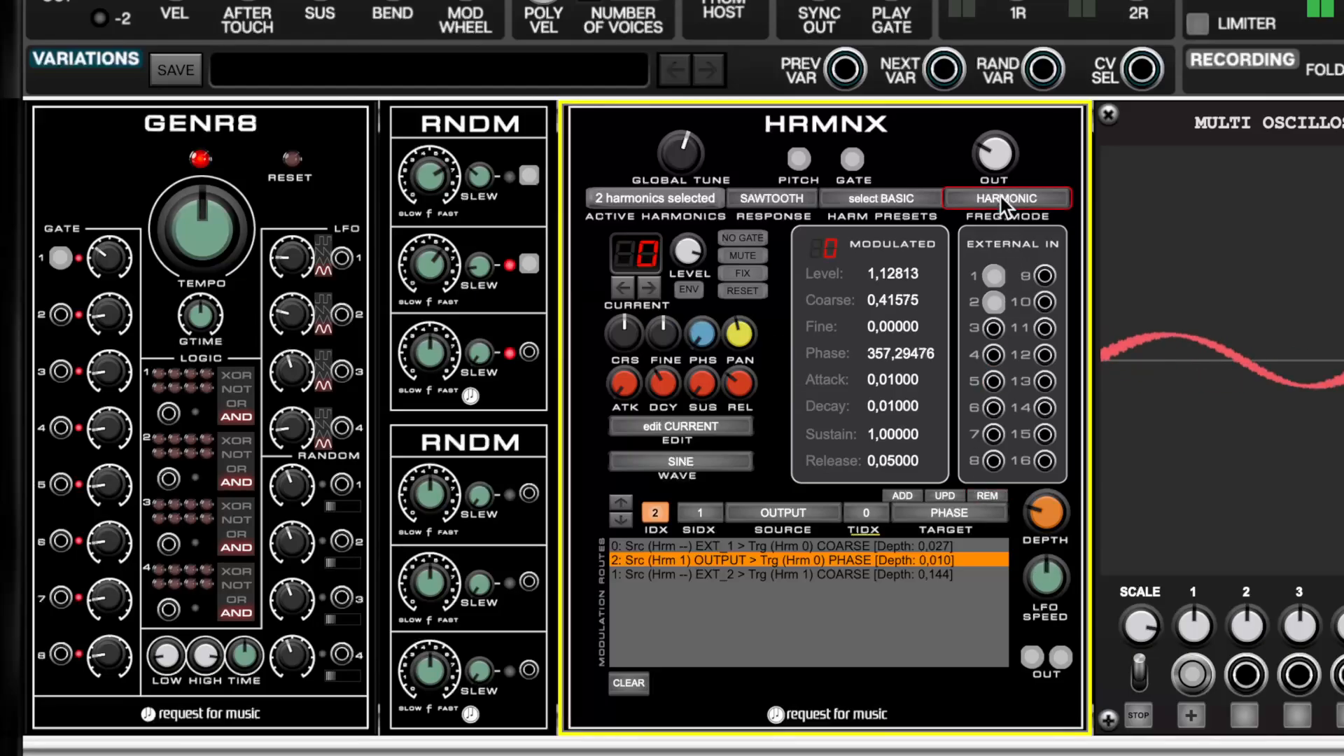
pyautogui.moveTo(998, 160); pyautogui.dragTo(1022, 300)
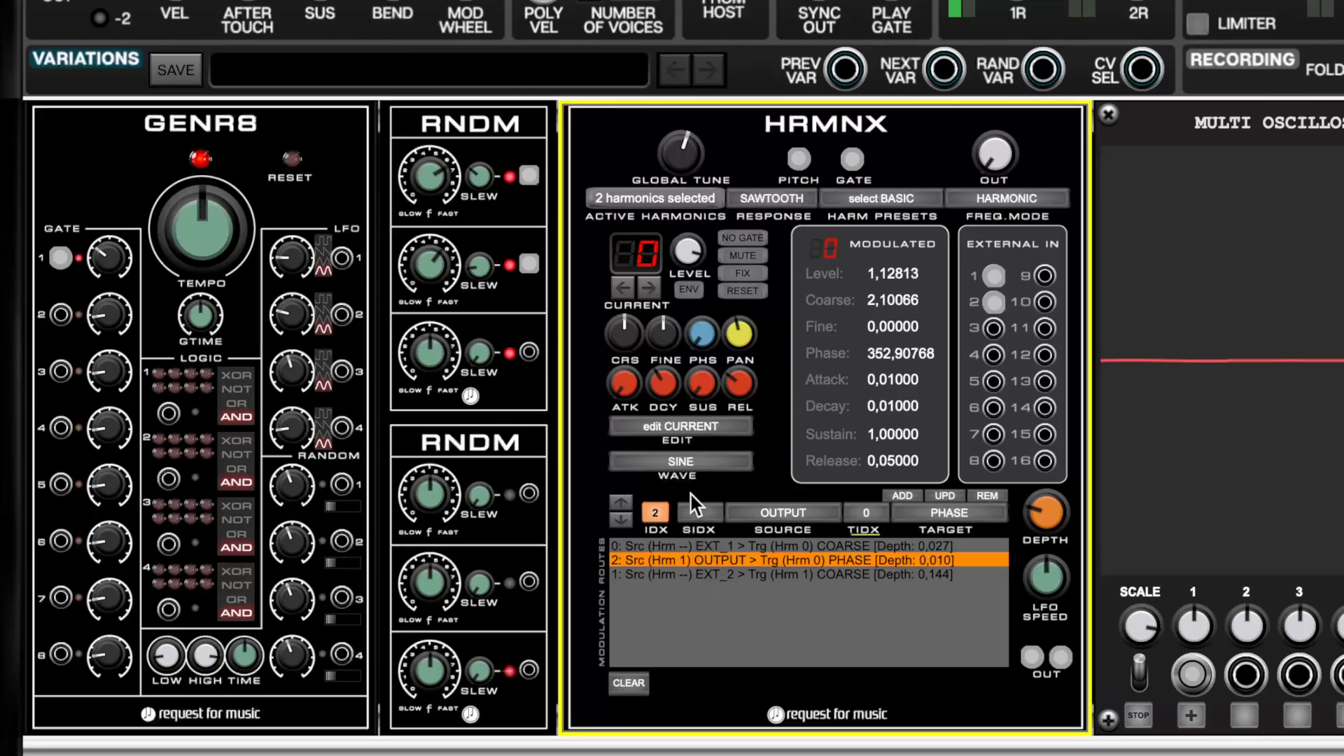
# - Patch the third RNDM output into HRMNX external input 3 and add a route from EXT_3 to harmonic 0's VOLUME
pyautogui.moveTo(530, 352); pyautogui.dragTo(988, 329)
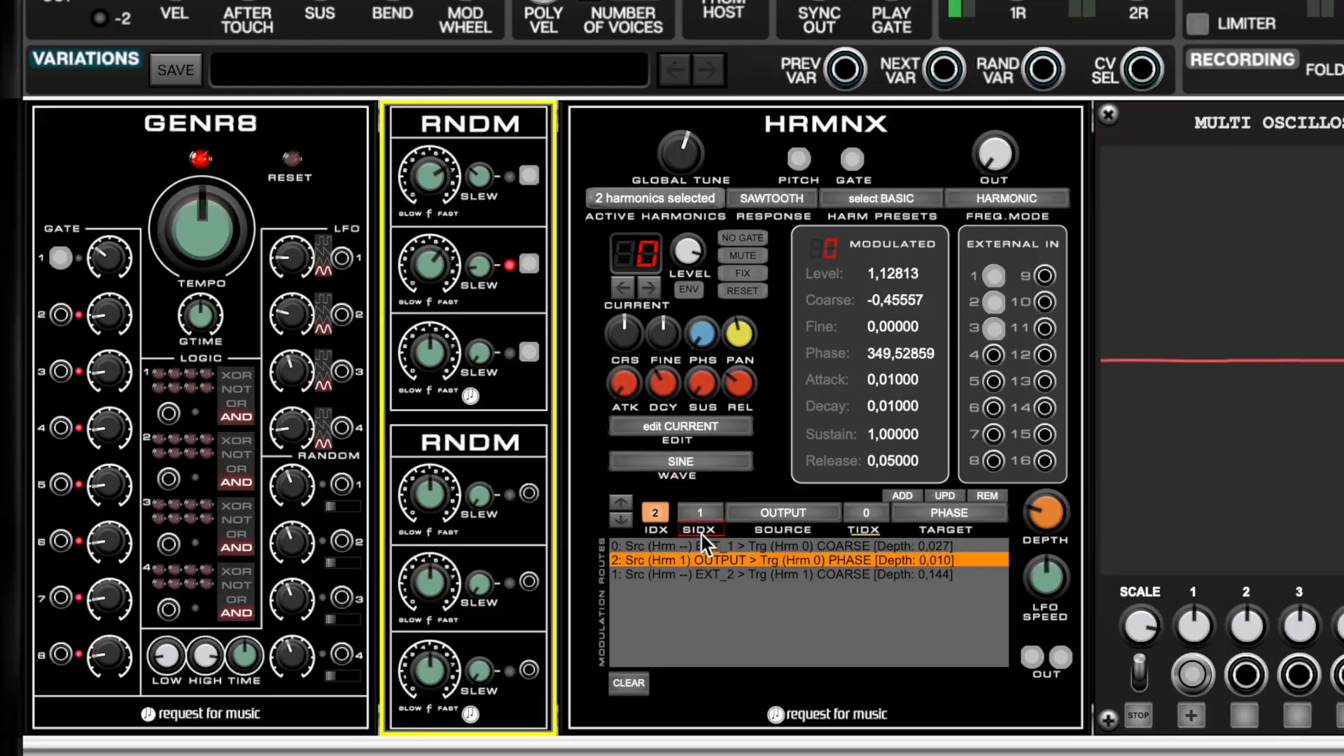
pyautogui.click(702, 514)
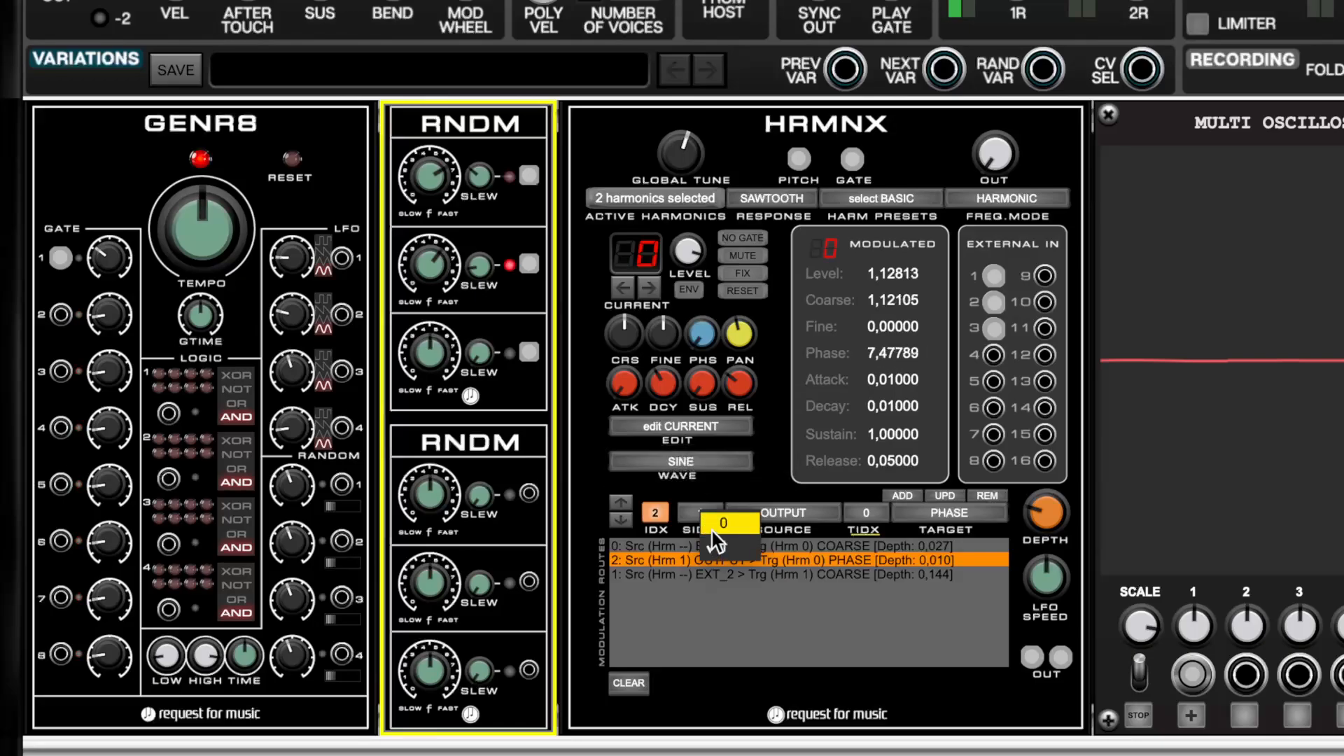
pyautogui.click(714, 526)
pyautogui.click(769, 511)
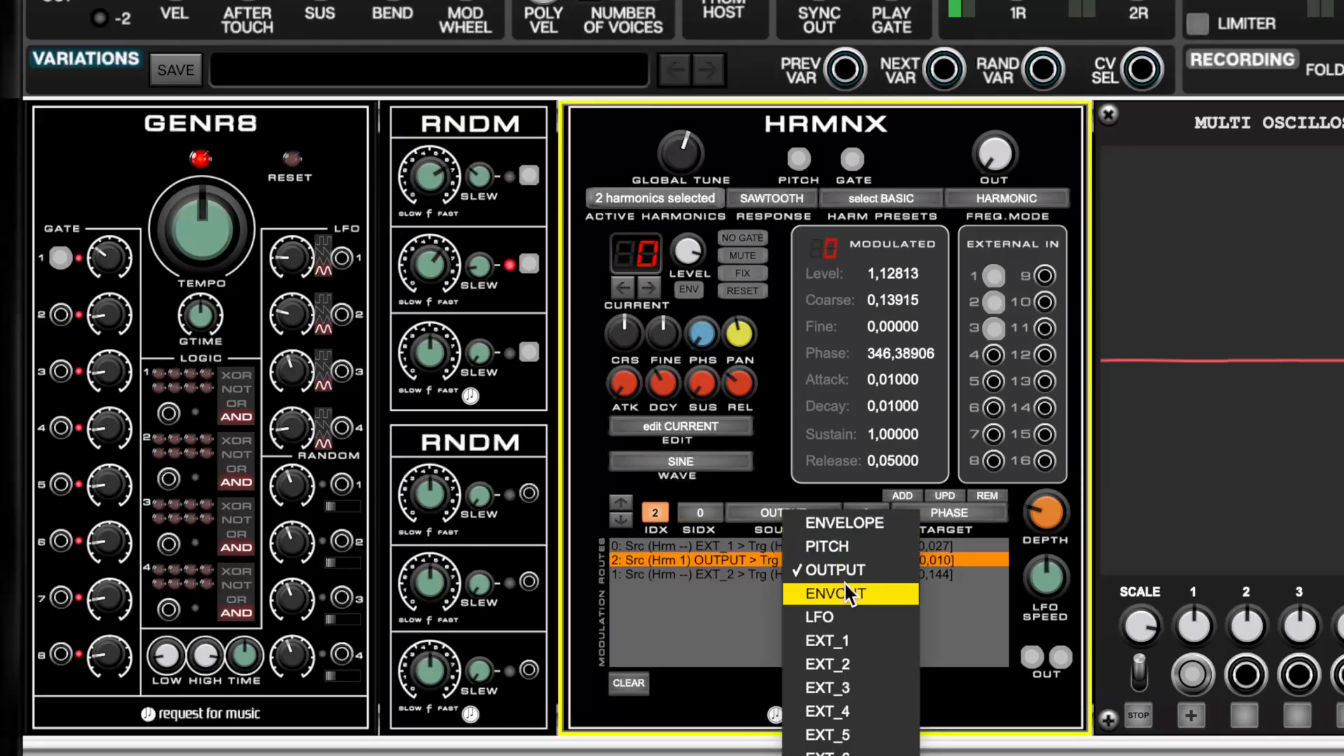
pyautogui.click(846, 685)
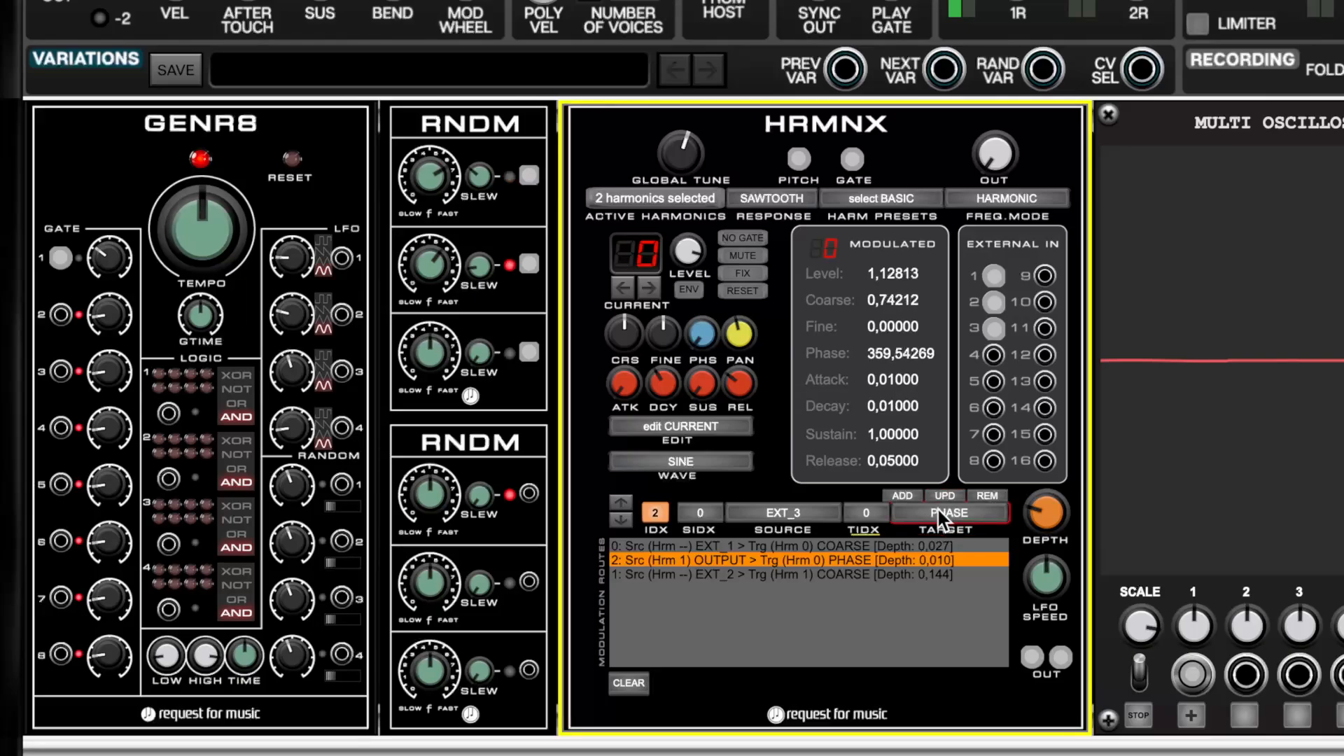
pyautogui.click(941, 512)
pyautogui.click(867, 517)
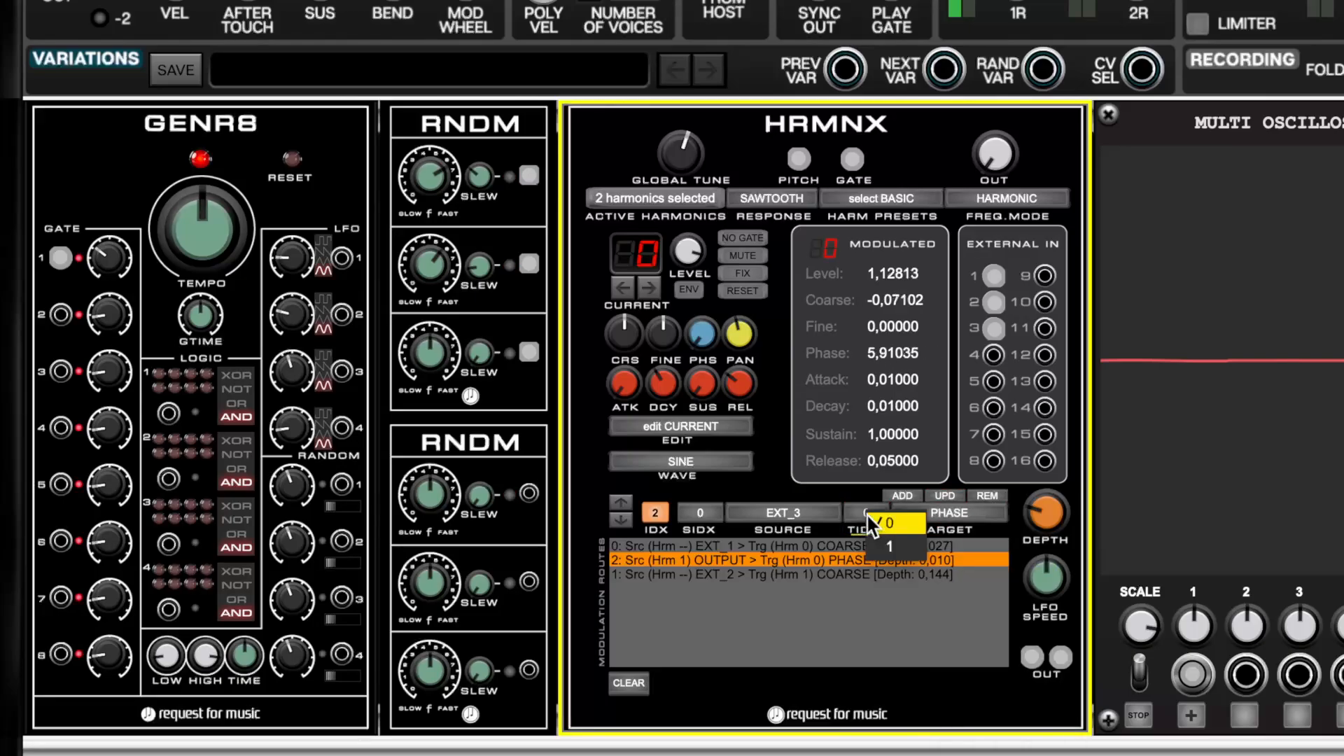
pyautogui.click(867, 515)
pyautogui.click(944, 511)
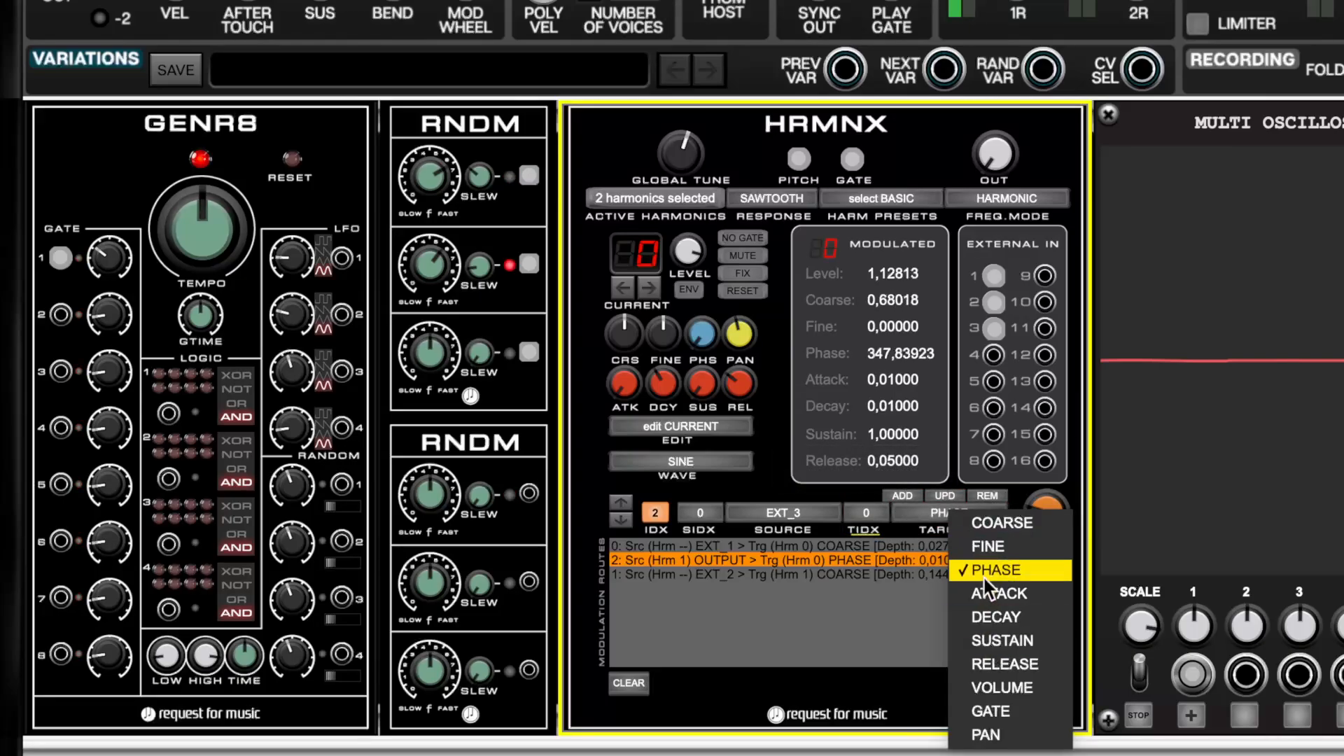
pyautogui.click(995, 688)
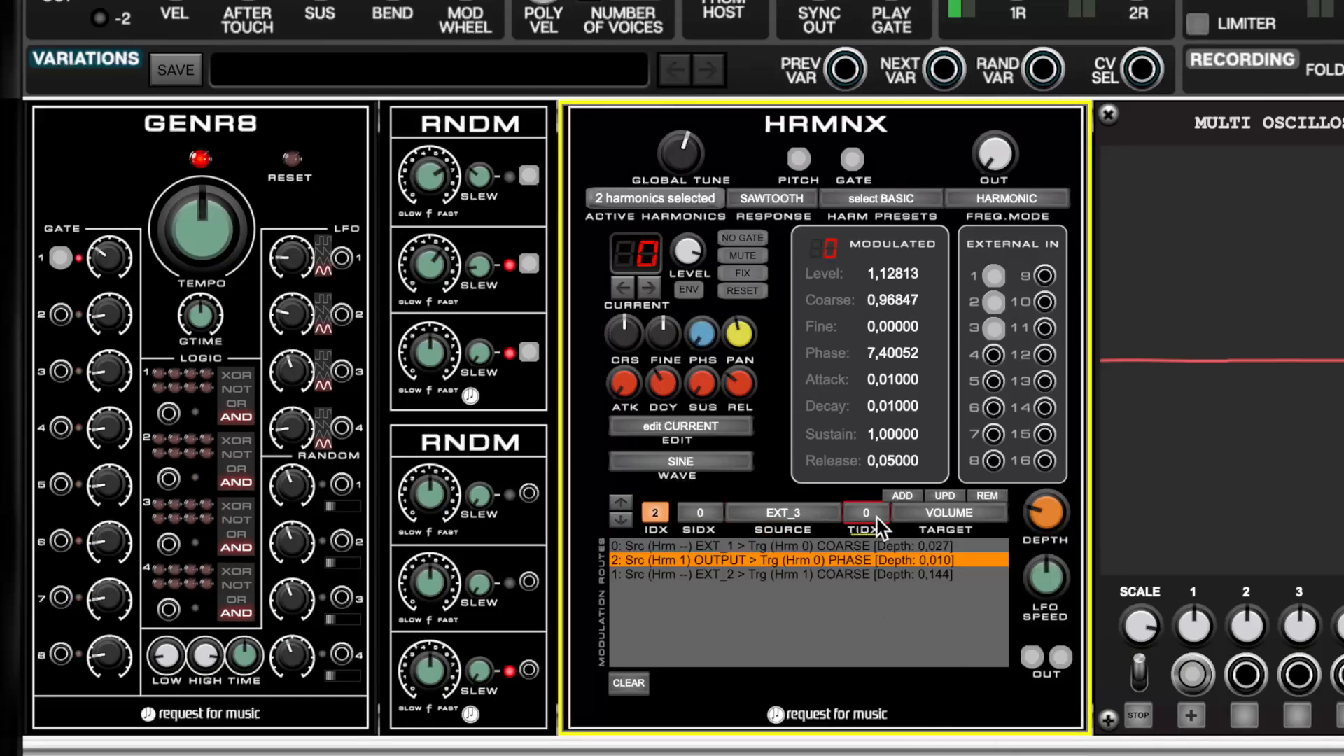
pyautogui.click(904, 494)
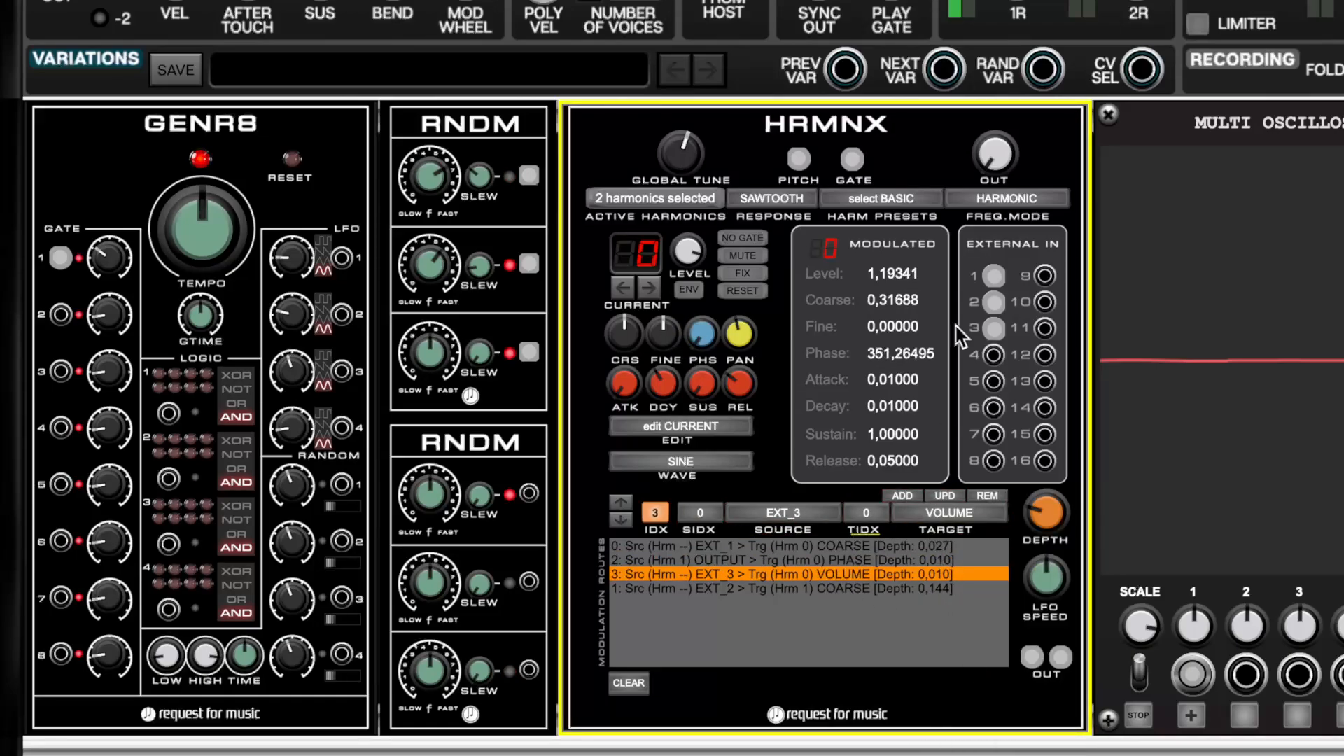
# - Raise the HRMNX output level to 0.43 and the EXT_3 volume route's depth to 0.064
pyautogui.moveTo(1001, 155); pyautogui.dragTo(1001, 63)
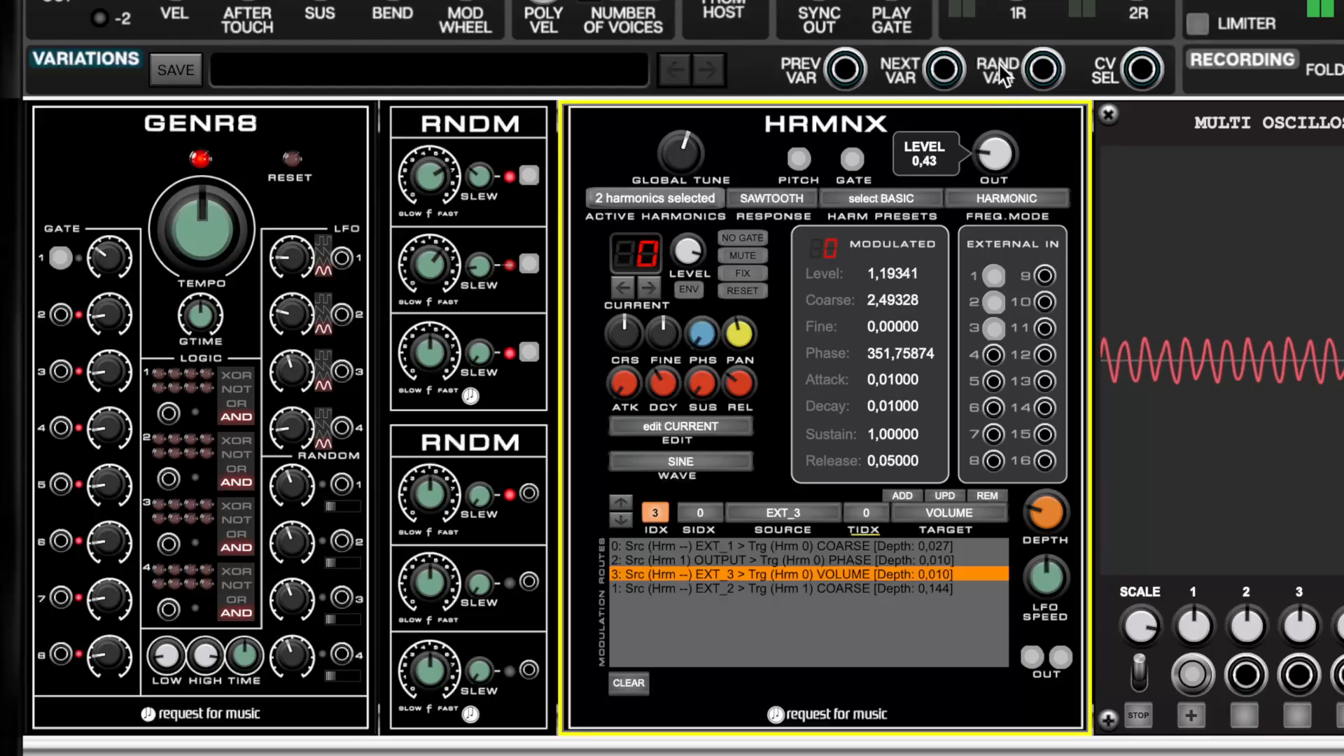
pyautogui.moveTo(1059, 509); pyautogui.dragTo(1065, 459)
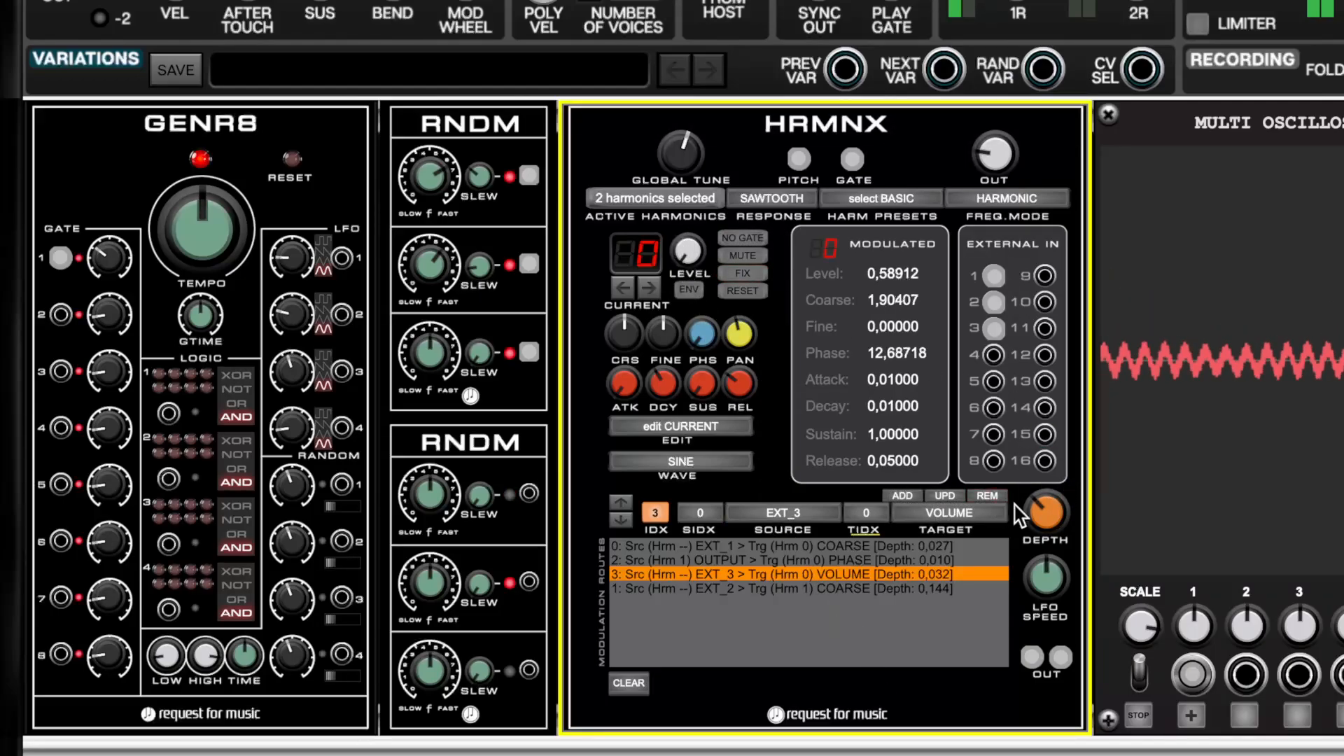
pyautogui.moveTo(1039, 516); pyautogui.dragTo(1049, 479)
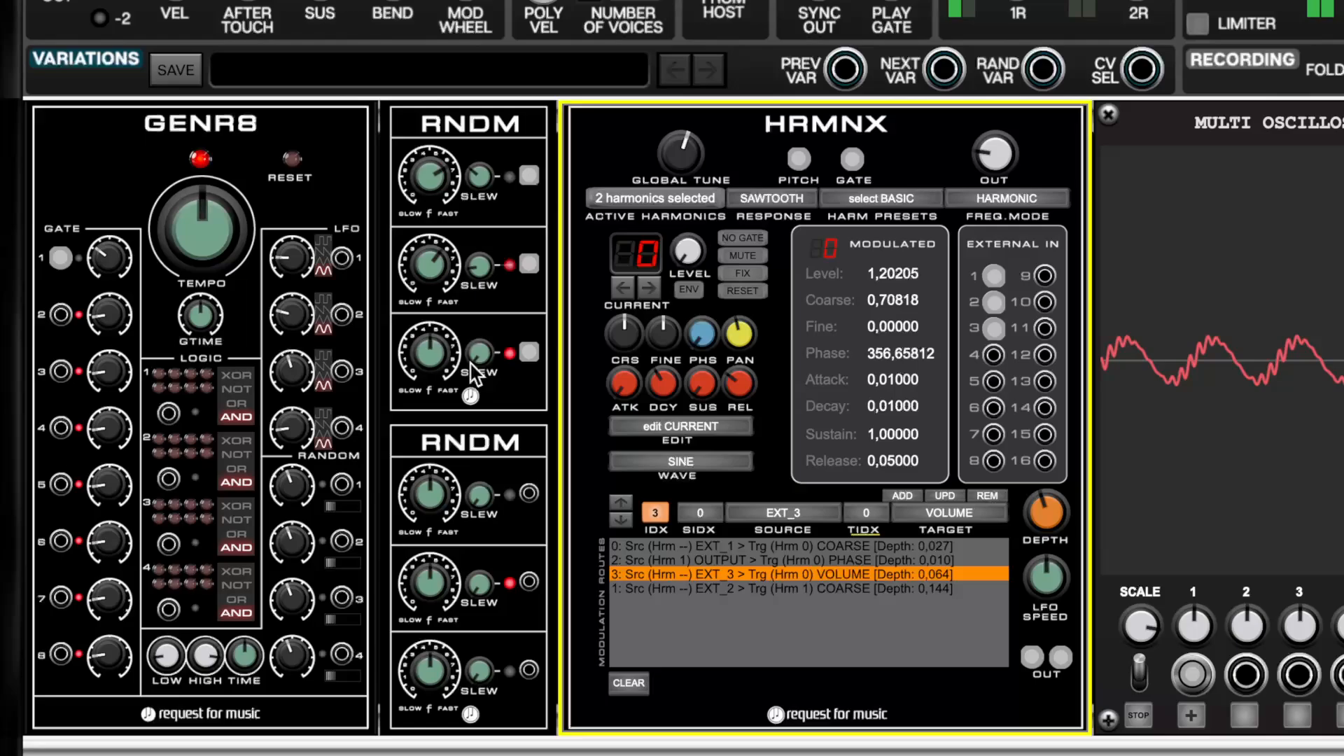
# - Adjust the third RNDM channel's rate and slew, and increase the EXT_3 volume route's depth to 0.080
pyautogui.click(428, 359)
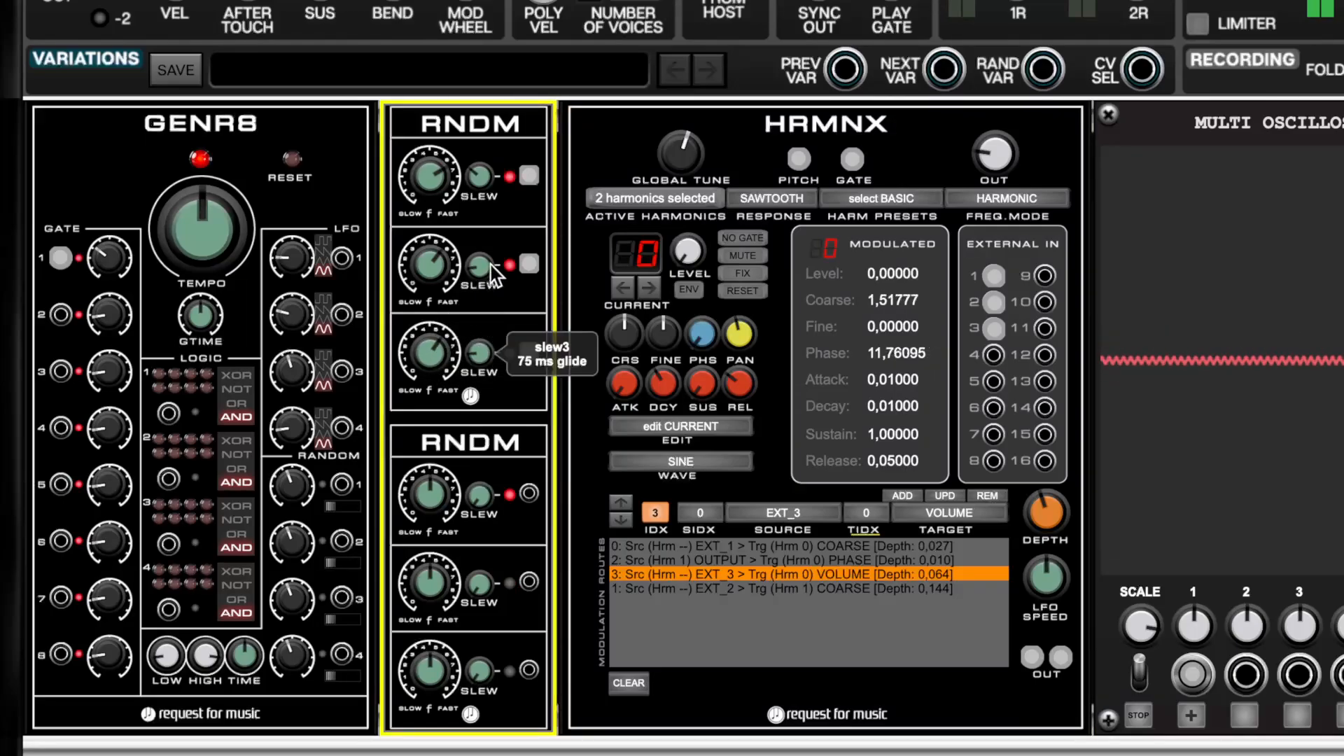
pyautogui.moveTo(479, 355); pyautogui.dragTo(489, 324)
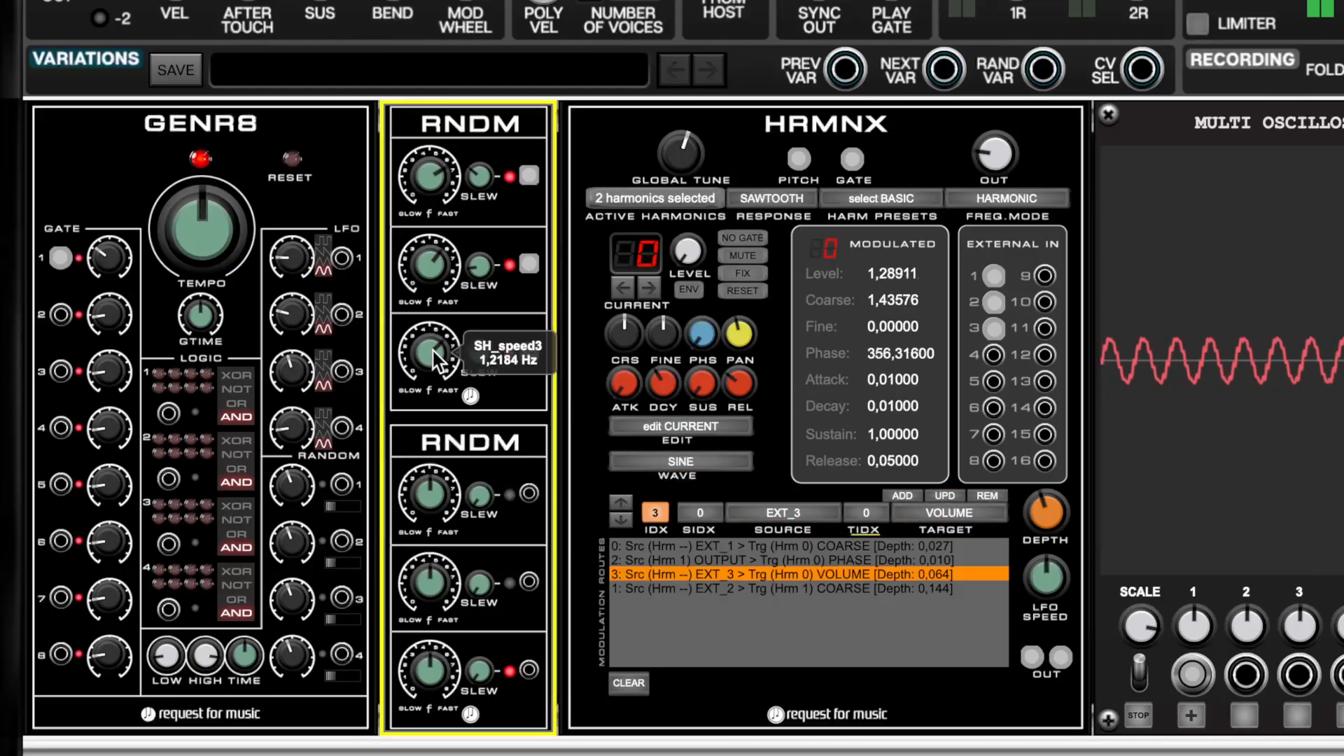
pyautogui.moveTo(1049, 514); pyautogui.dragTo(1054, 500)
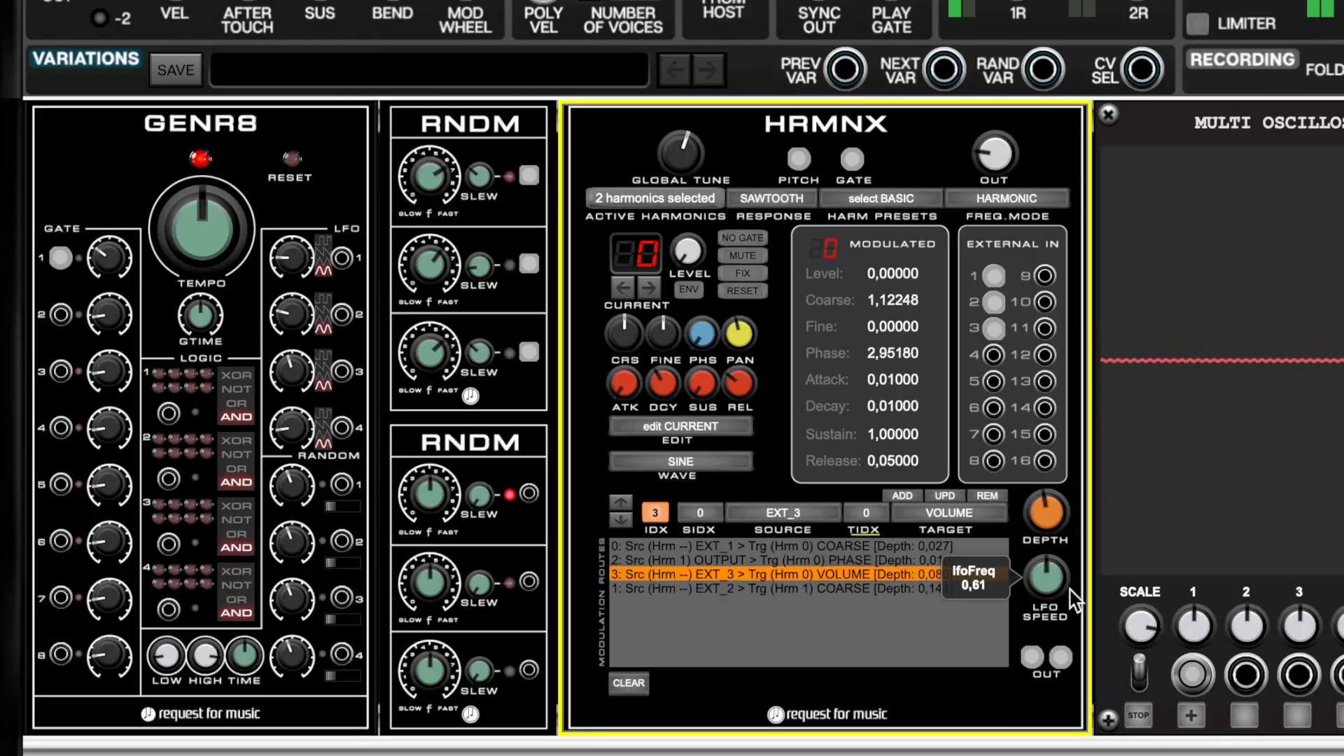
pyautogui.click(923, 518)
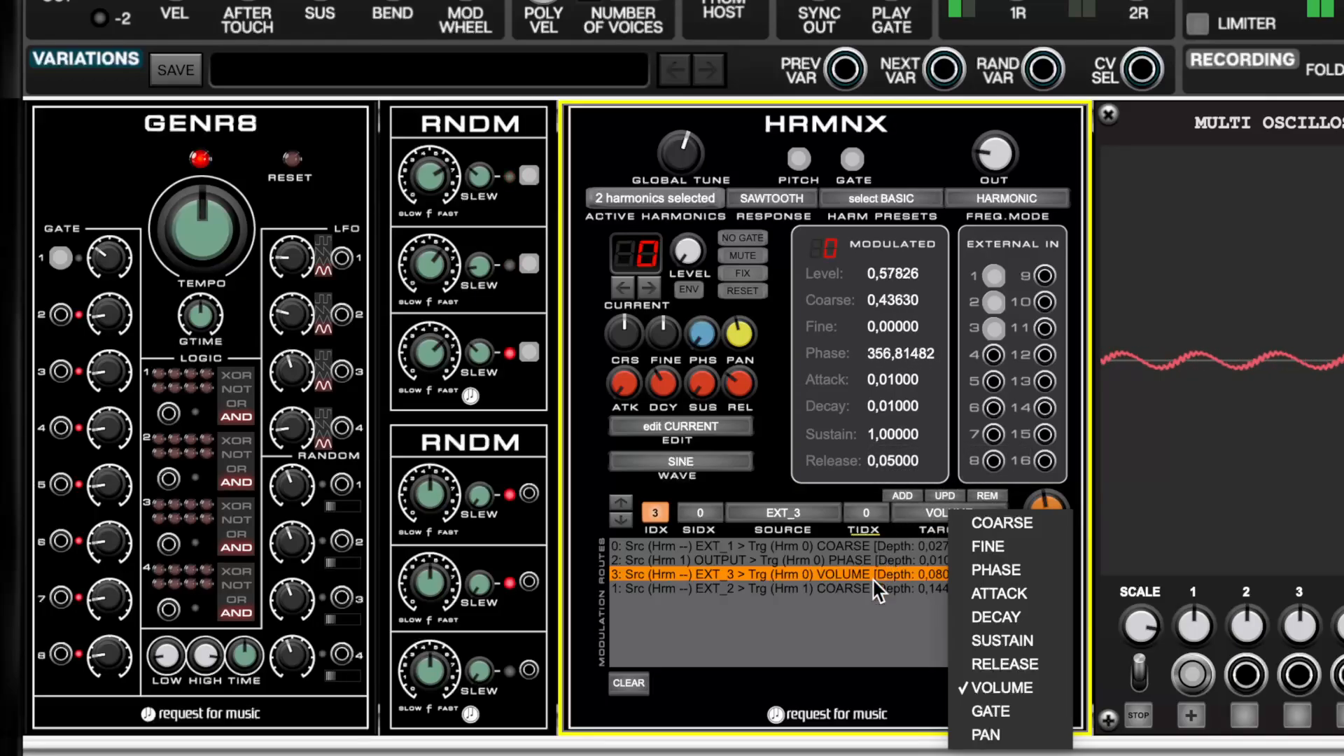
pyautogui.click(864, 603)
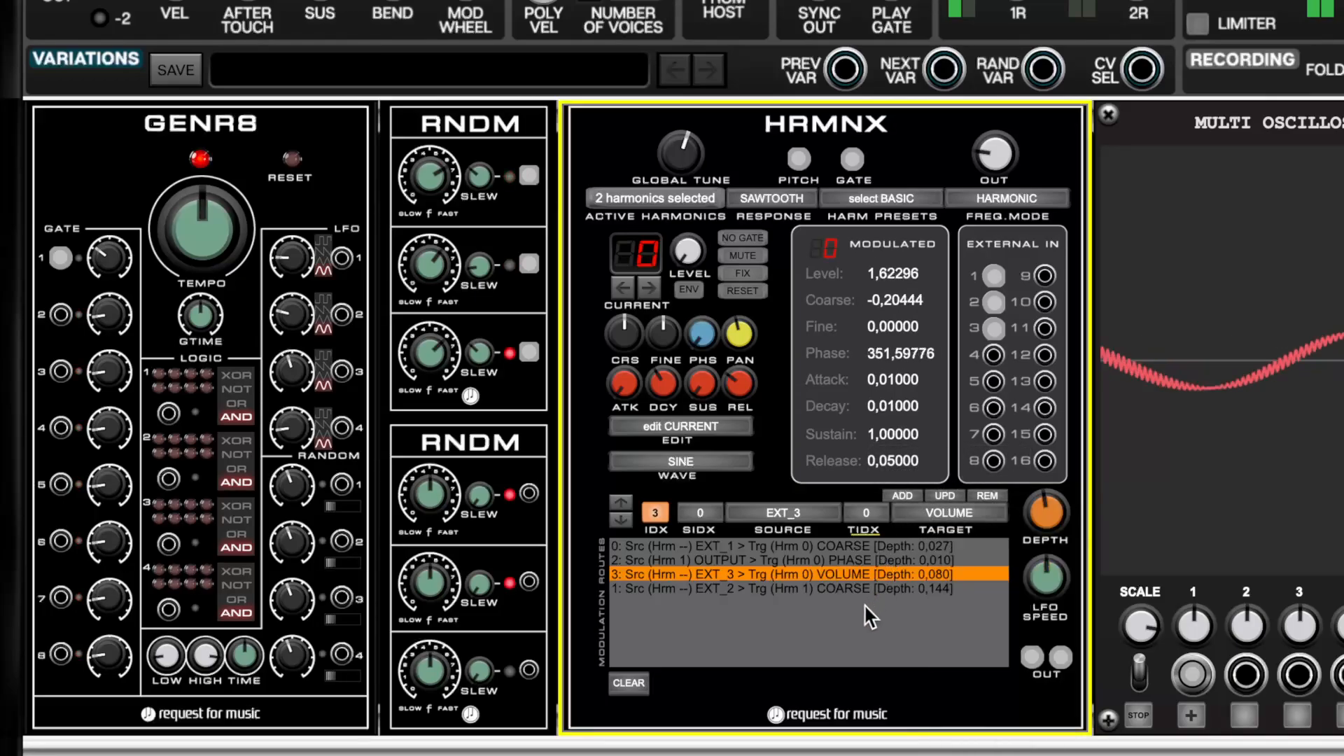
pyautogui.click(946, 518)
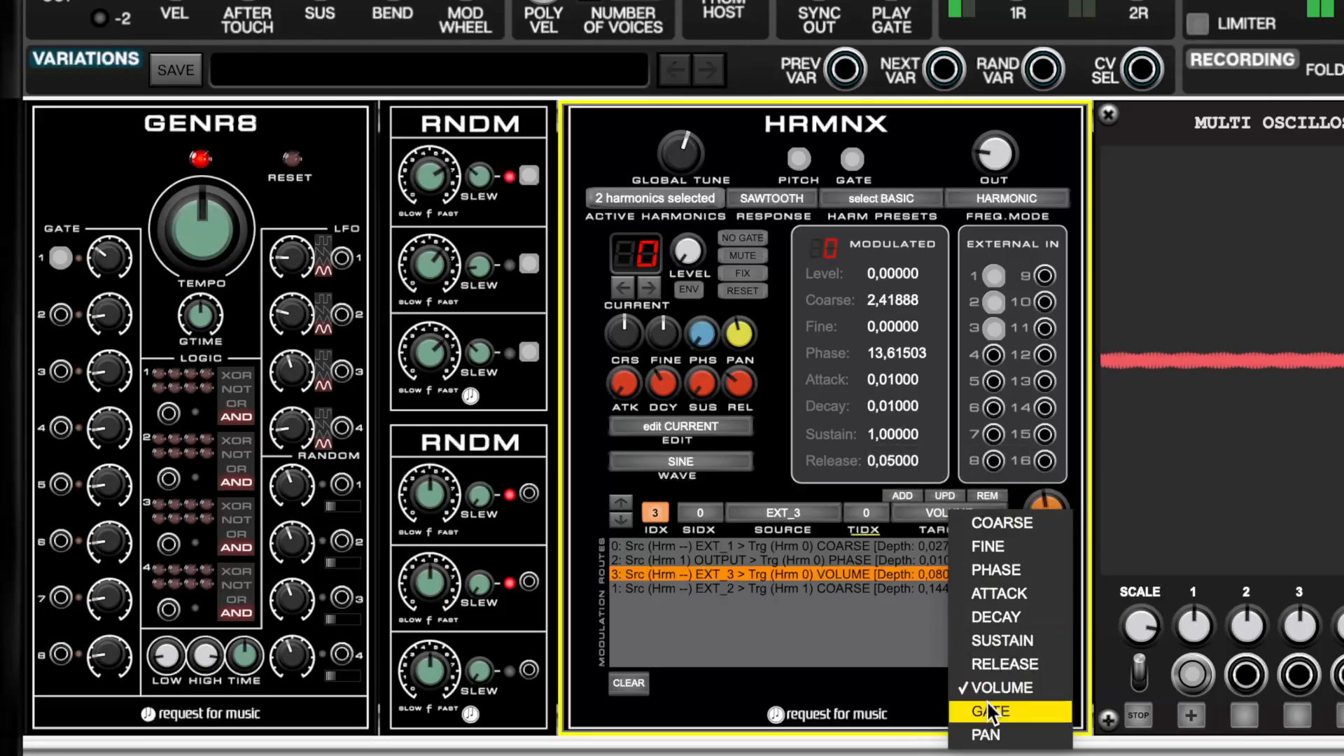
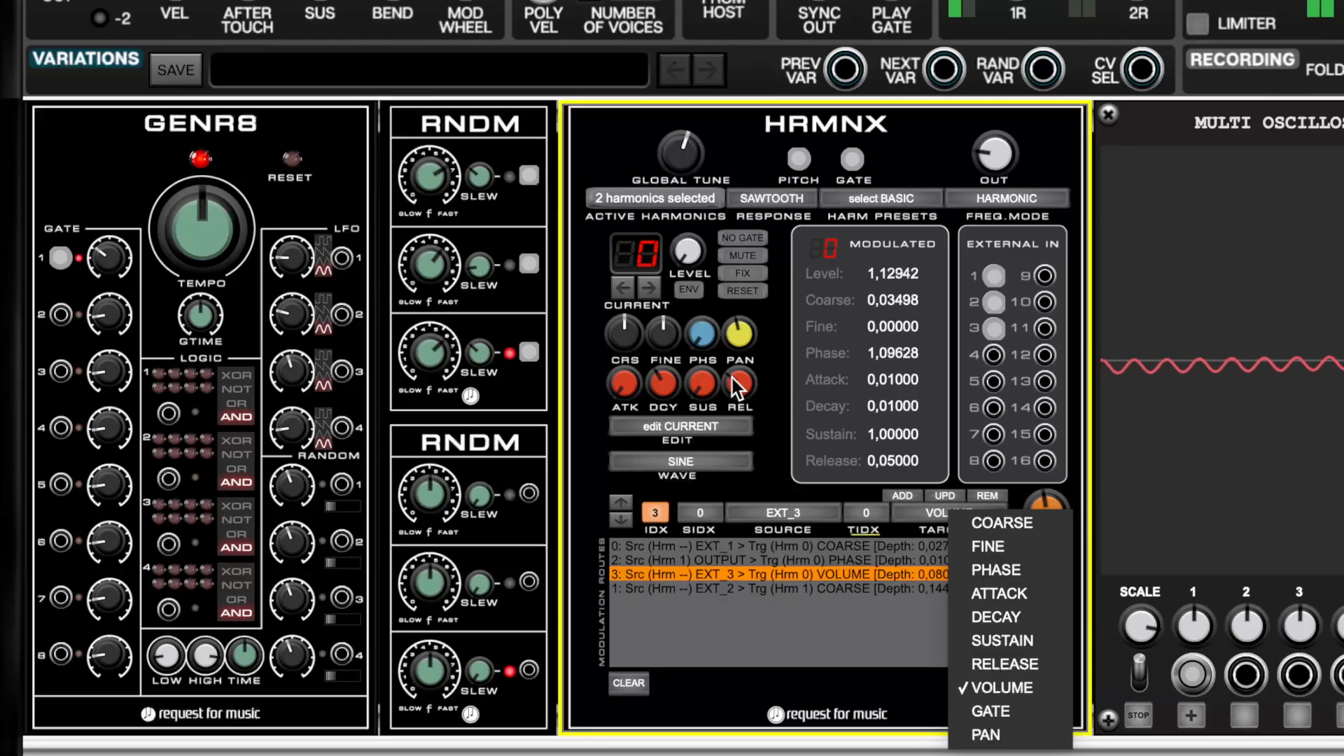
pyautogui.moveTo(735, 385)
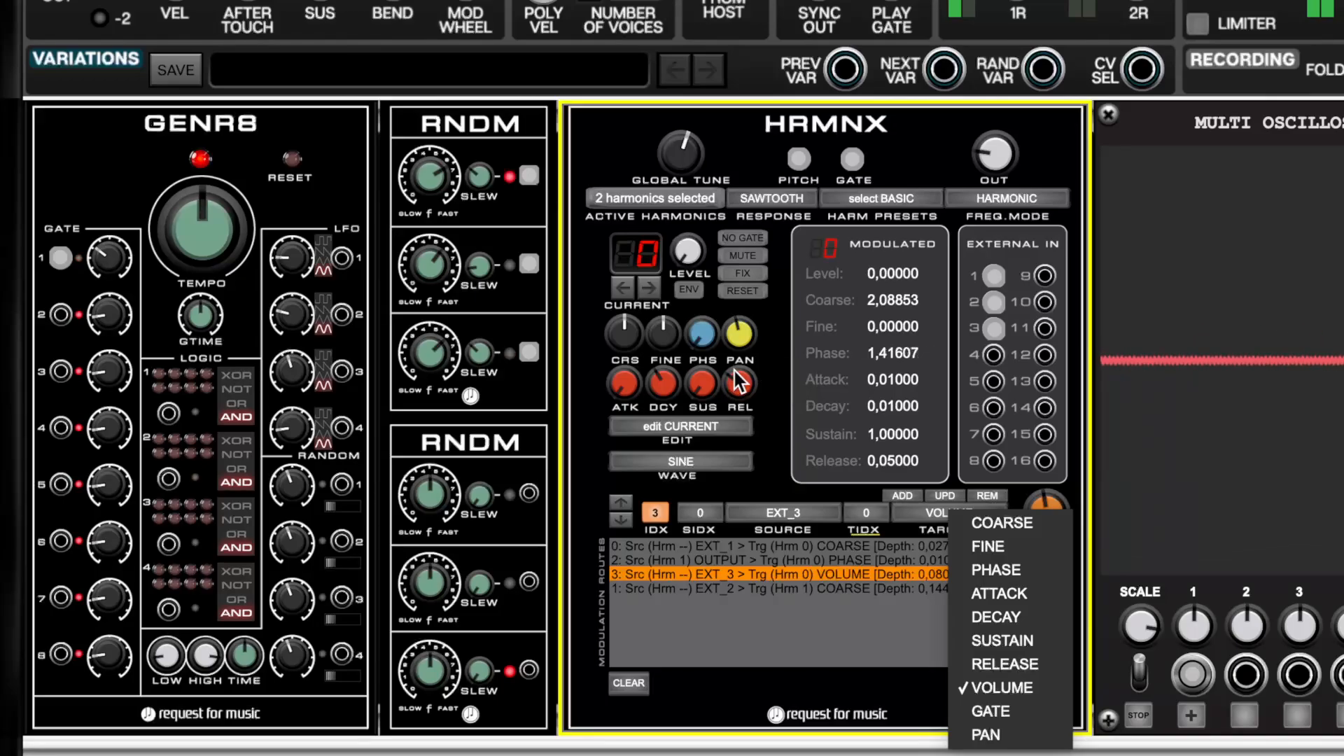
pyautogui.click(894, 603)
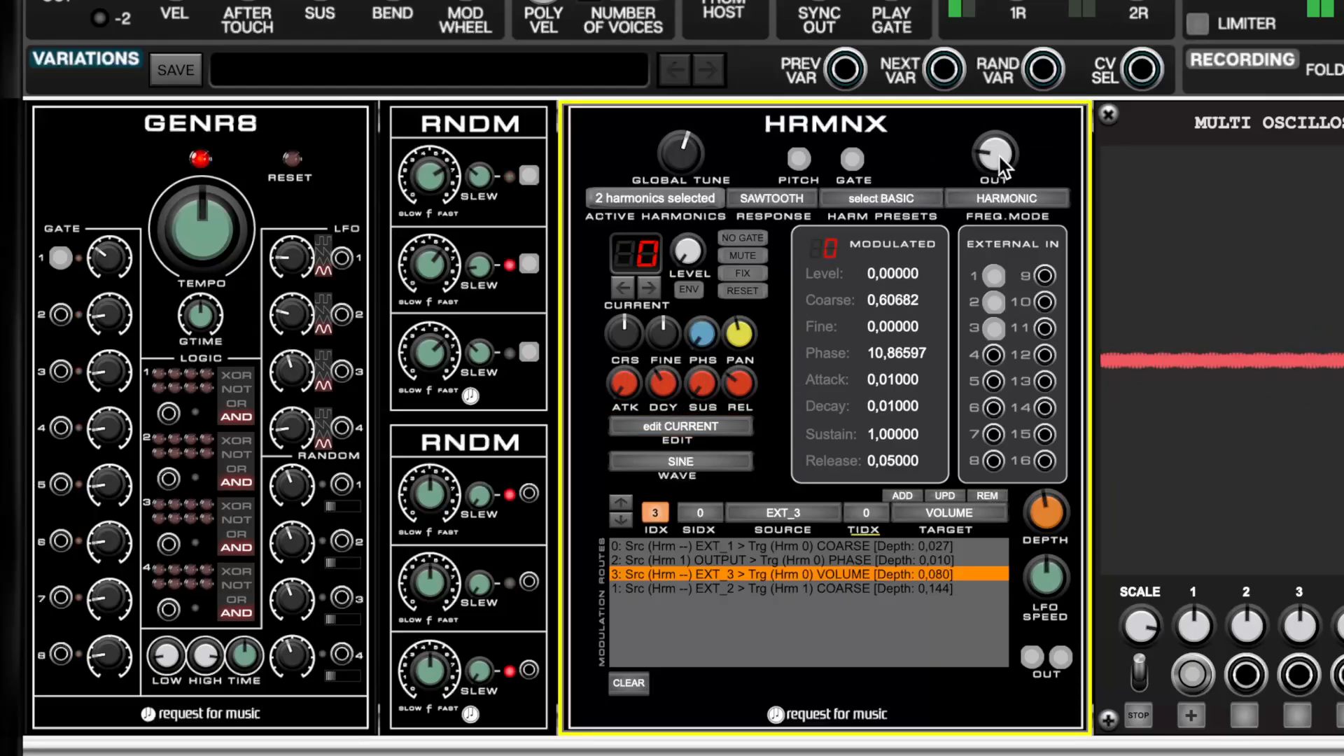
# - Lower the HRMNX output level
pyautogui.moveTo(997, 163); pyautogui.dragTo(995, 275)
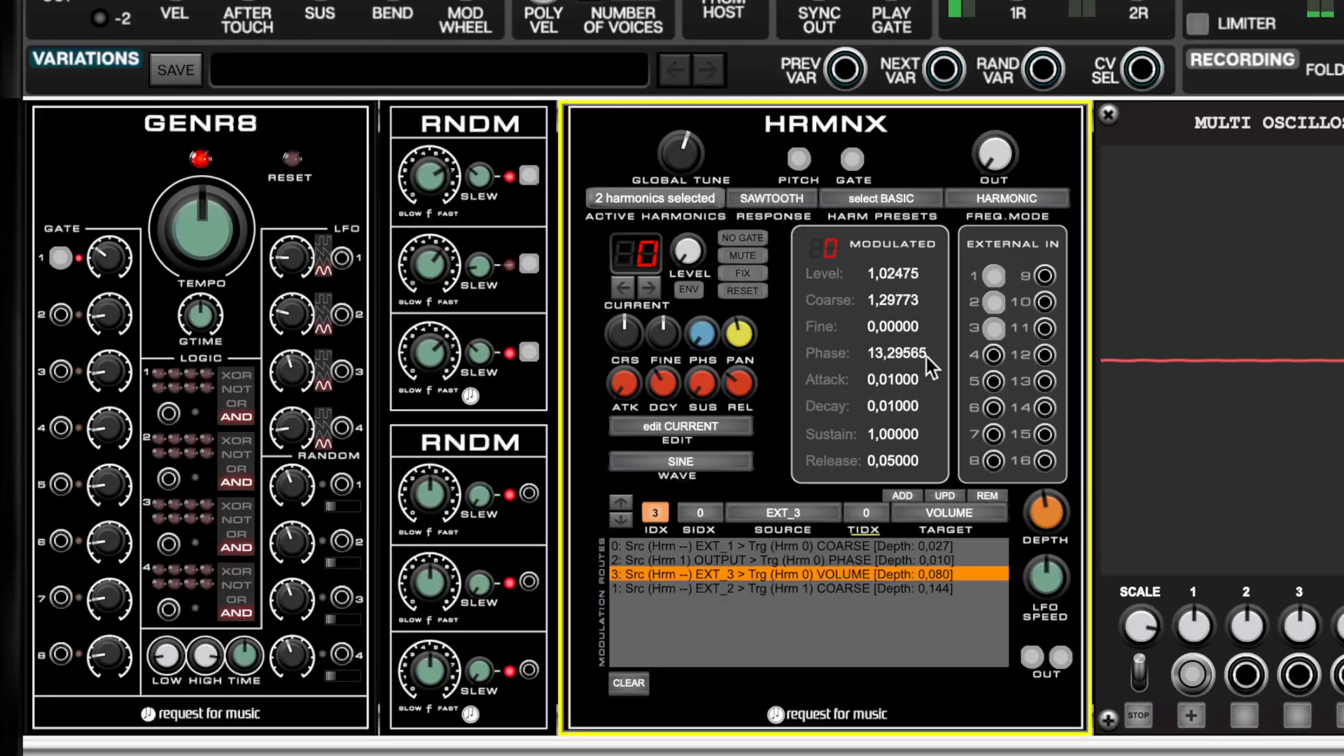